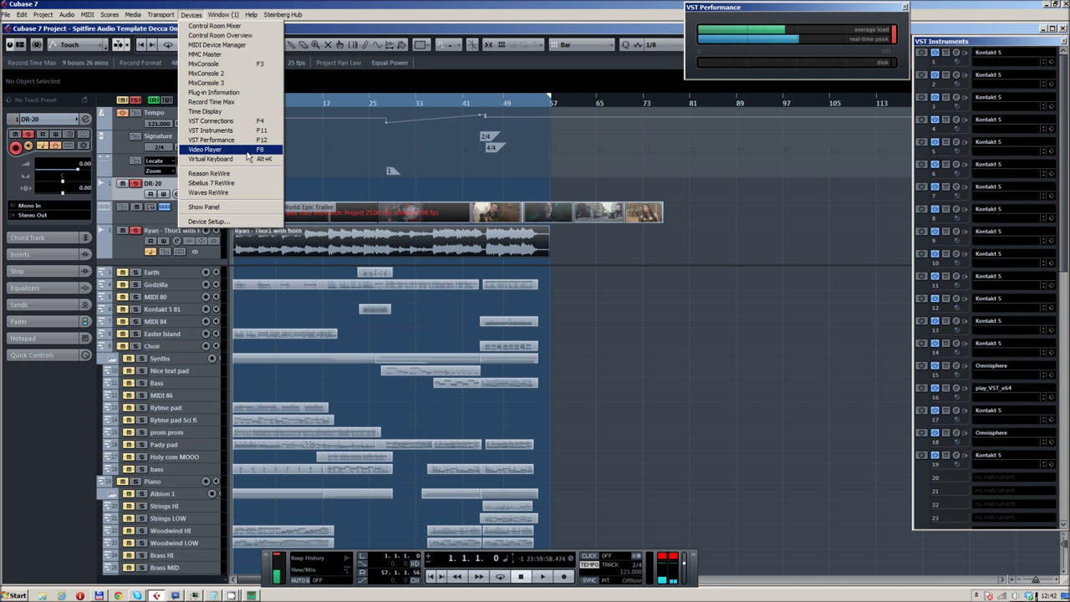
Open the Video Player, enlarge its window slightly and place it over the empty arrangement area beside the VST Instruments window.
{"action": "left_click_drag", "start_coordinate": [221, 82], "coordinate": [720, 374]}
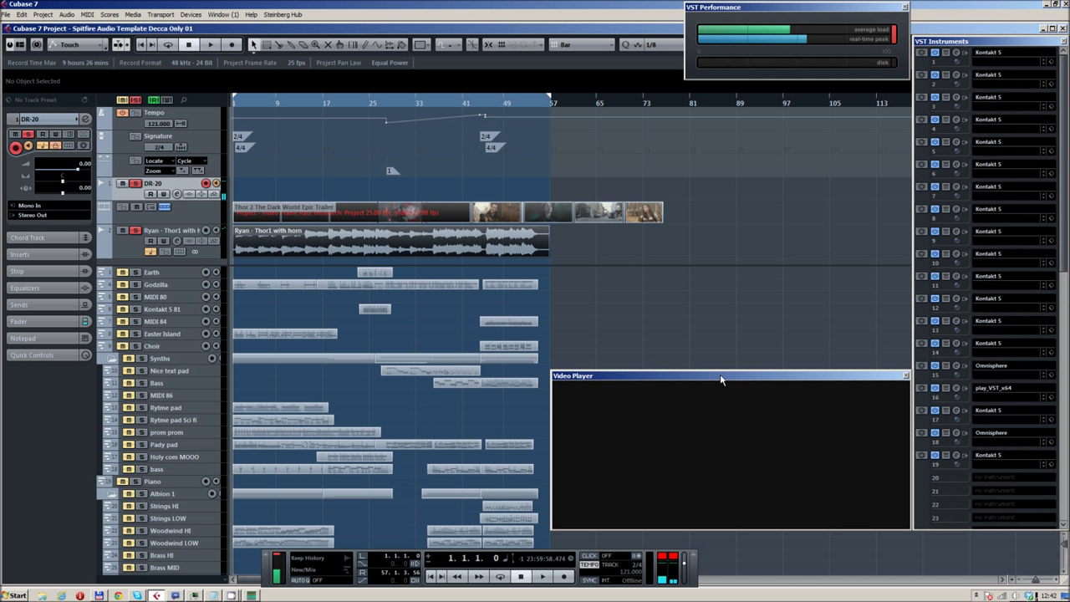
{"action": "left_click_drag", "start_coordinate": [552, 372], "coordinate": [548, 365]}
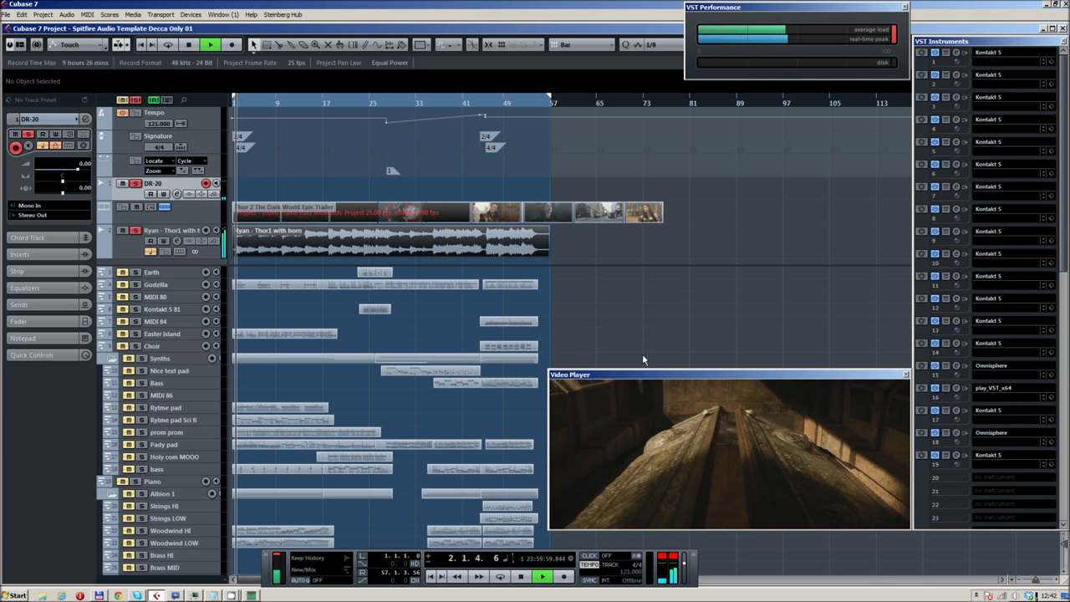
{"action": "left_click_drag", "start_coordinate": [665, 376], "coordinate": [648, 223]}
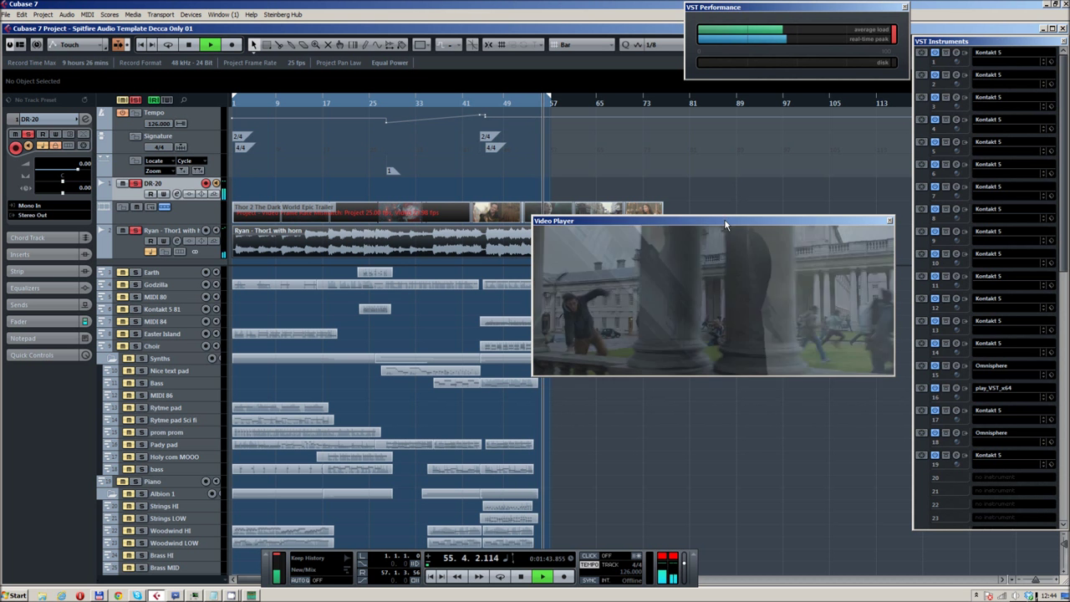
Stop playback near bar 57 and move the playhead back to the tempo change around bar 29.
{"action": "scroll", "coordinate": [699, 430], "scroll_direction": "down", "scroll_amount": 1}
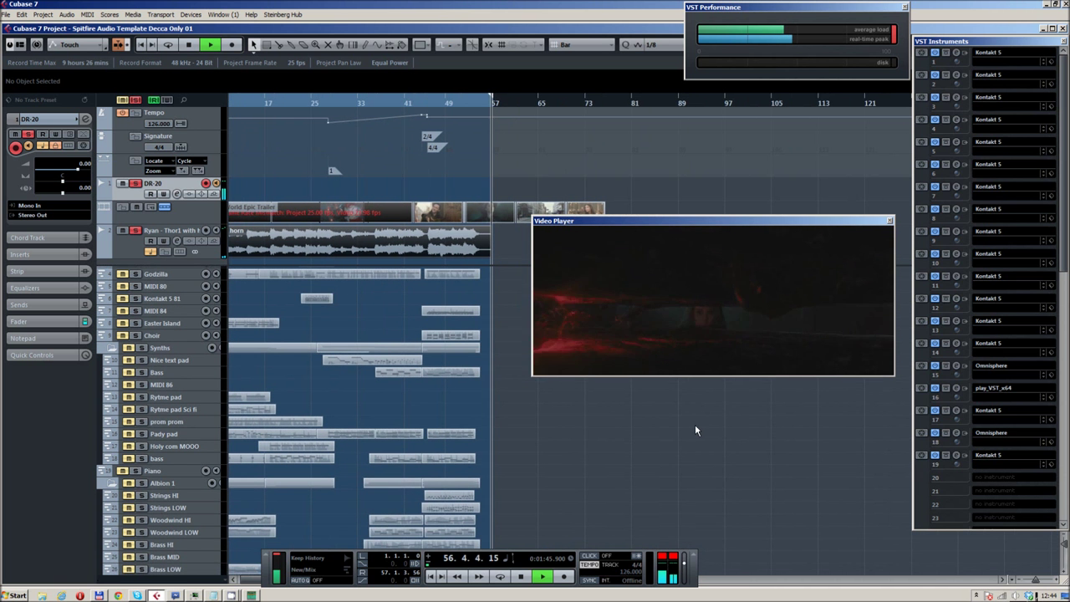
{"action": "key", "text": "space"}
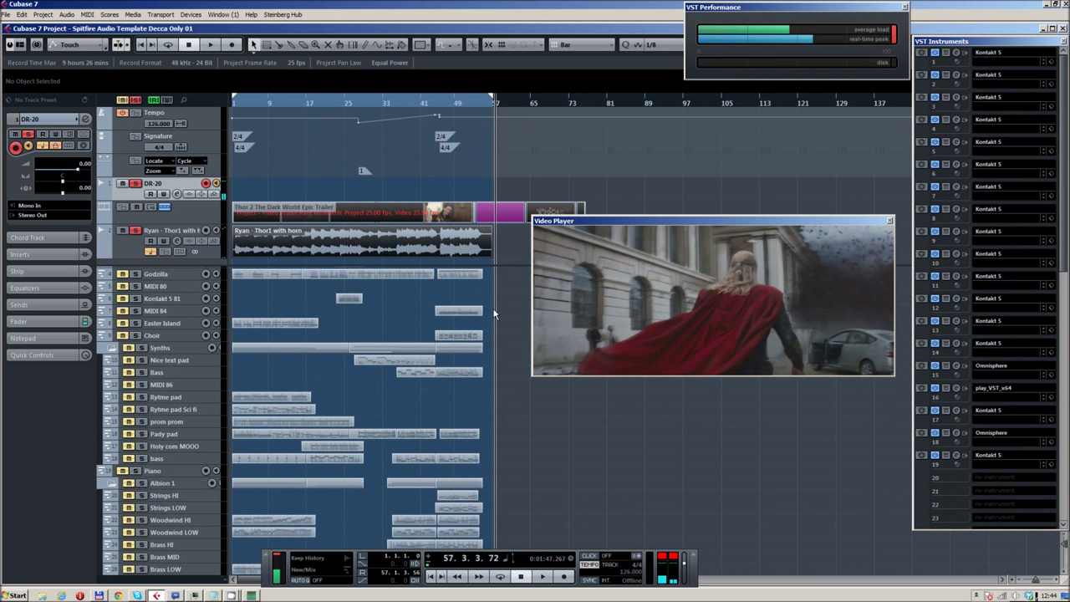
{"action": "scroll", "coordinate": [490, 310], "scroll_direction": "up", "scroll_amount": 4}
{"action": "left_click_drag", "start_coordinate": [490, 308], "coordinate": [506, 303]}
{"action": "scroll", "coordinate": [504, 302], "scroll_direction": "up", "scroll_amount": 2}
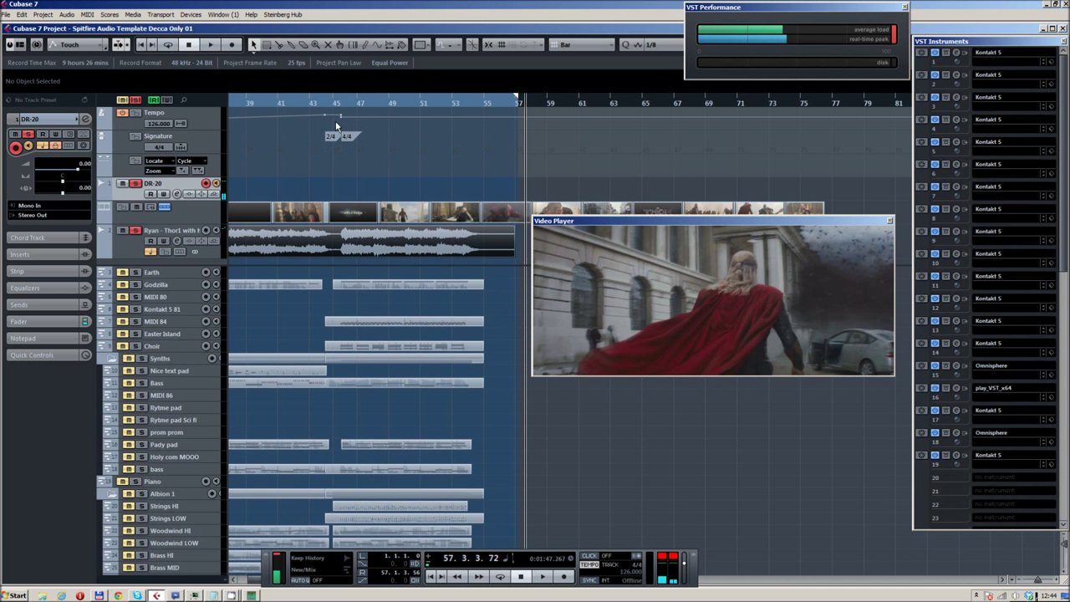
{"action": "left_click_drag", "start_coordinate": [392, 105], "coordinate": [429, 110]}
{"action": "scroll", "coordinate": [329, 204], "scroll_direction": "down", "scroll_amount": 2}
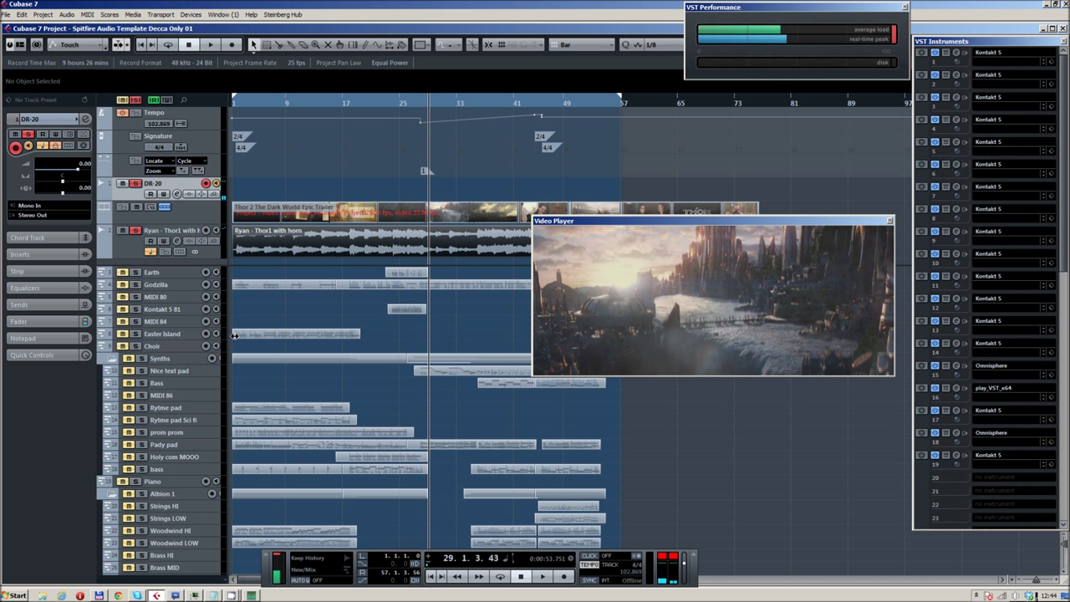
Return the playhead to the project start and turn off solo on the Ryan - Thor1 with horn and DR-20 tracks.
{"action": "key", "text": "Home"}
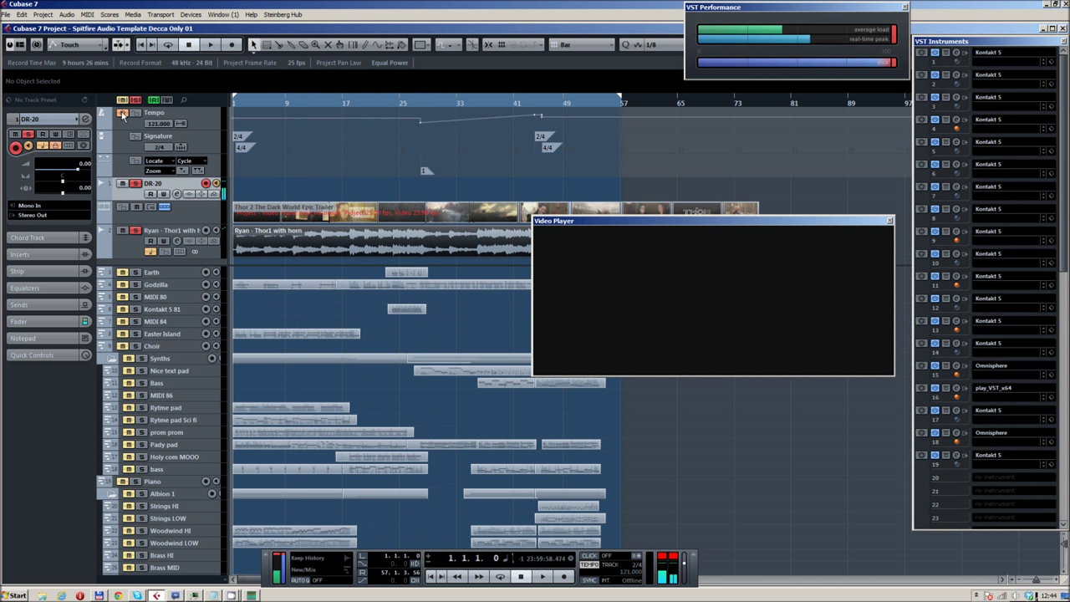
{"action": "left_click", "coordinate": [136, 231]}
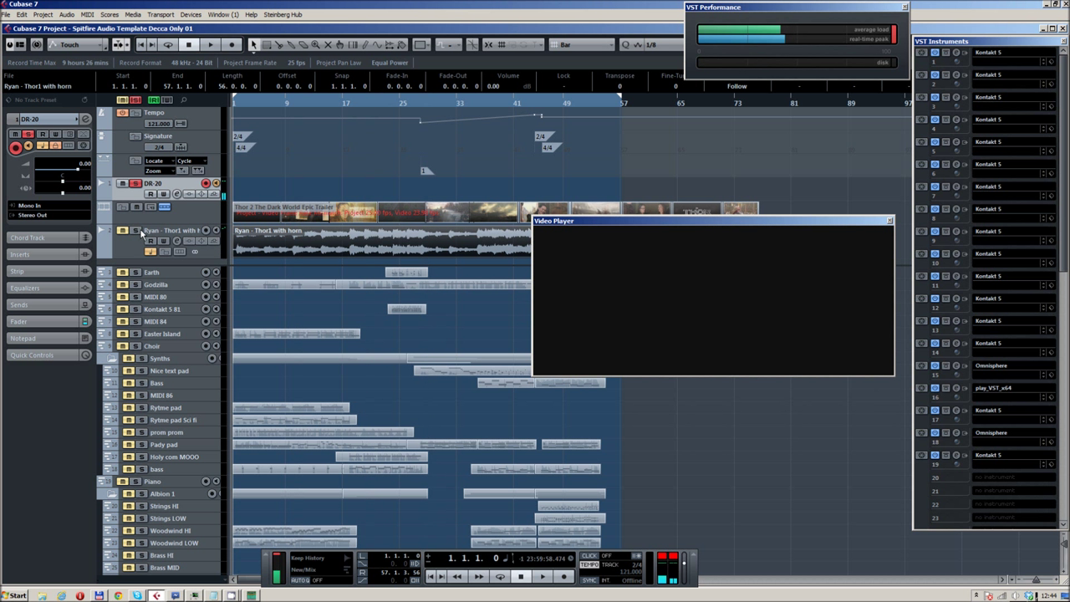
{"action": "left_click", "coordinate": [136, 183]}
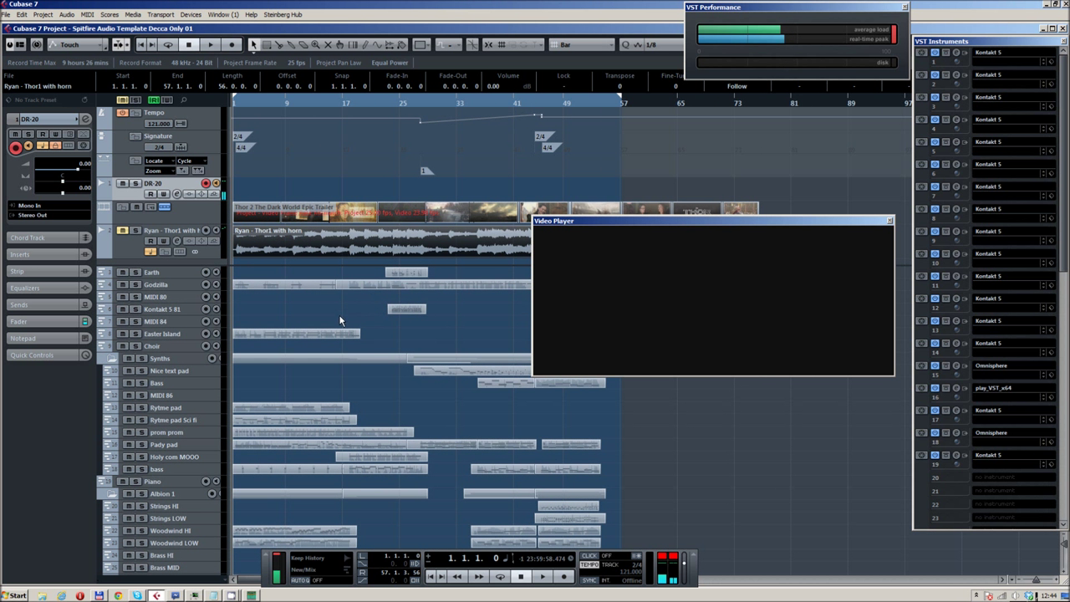
Solo the Synths folder together with the DR-20 track.
{"action": "scroll", "coordinate": [340, 321], "scroll_direction": "down", "scroll_amount": 5}
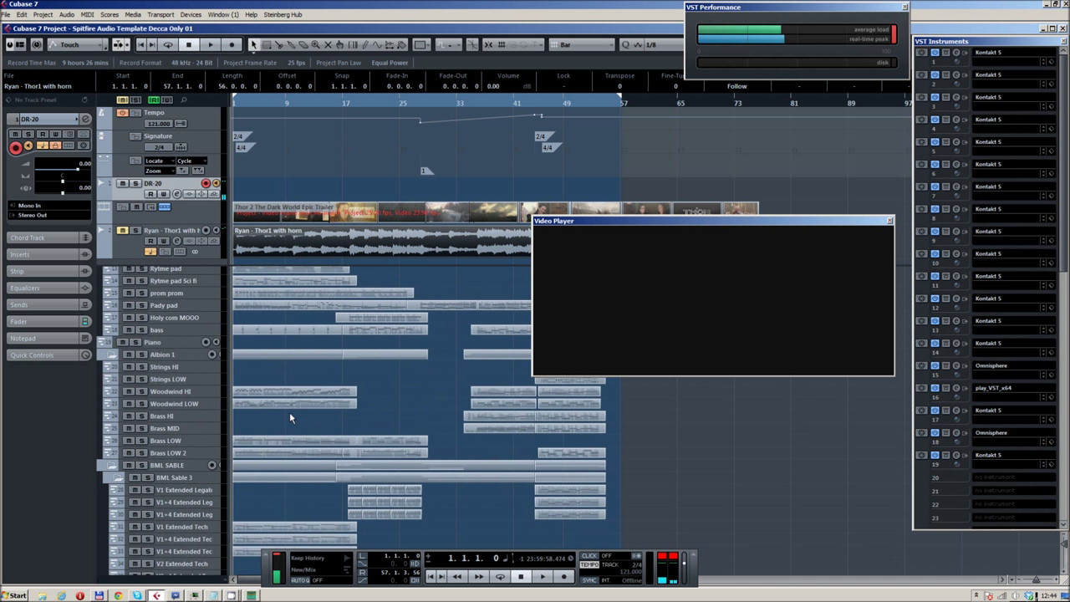
{"action": "scroll", "coordinate": [289, 416], "scroll_direction": "up", "scroll_amount": 2}
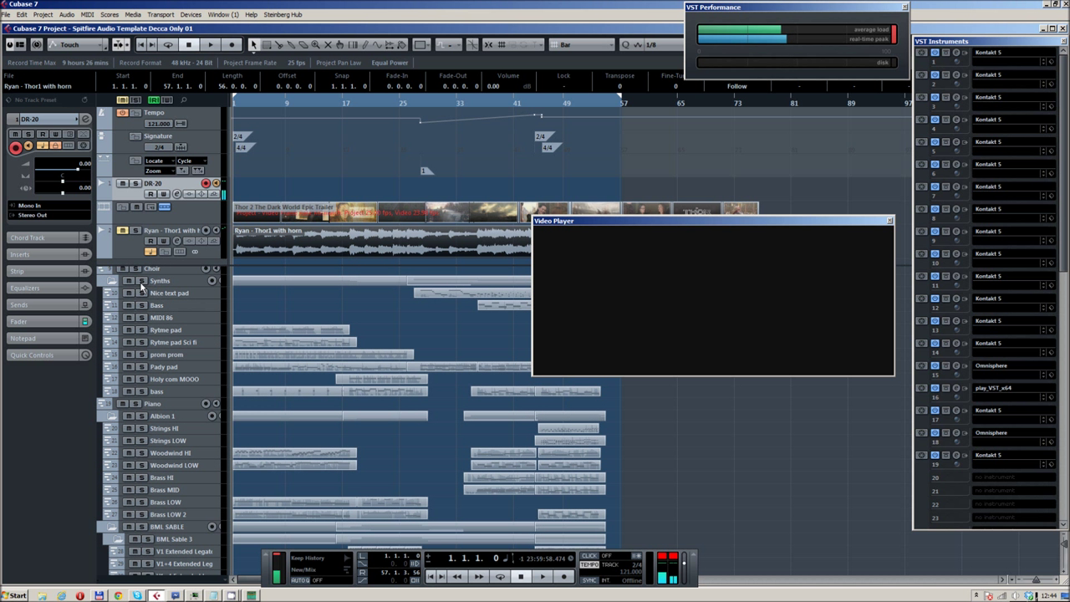
{"action": "left_click", "coordinate": [142, 287]}
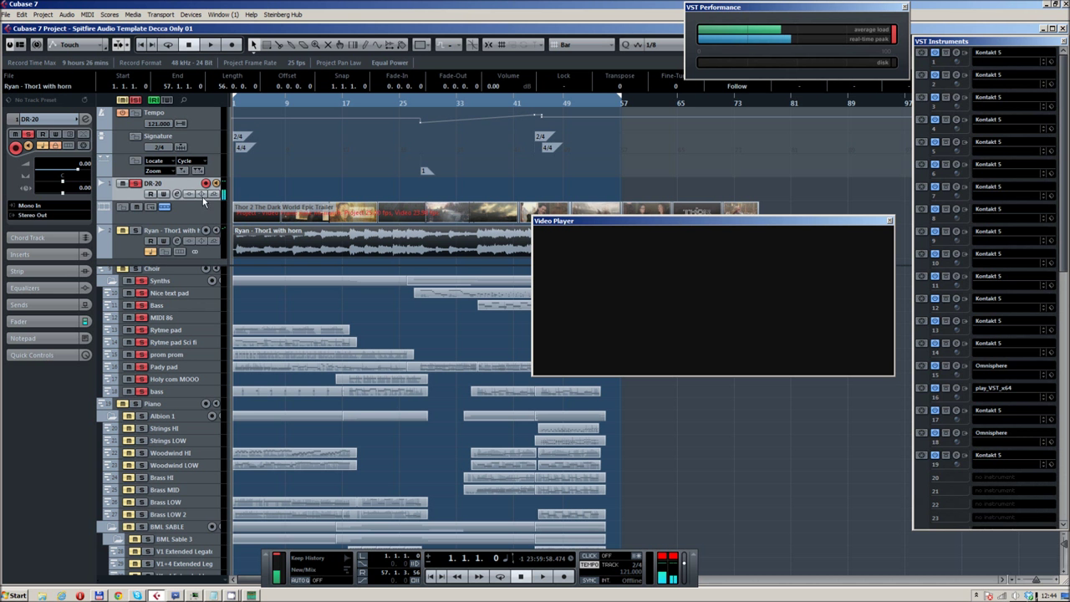
Play the soloed synth tracks against the video from the project start to about bar 8.
{"action": "key", "text": "h"}
{"action": "key", "text": "h"}
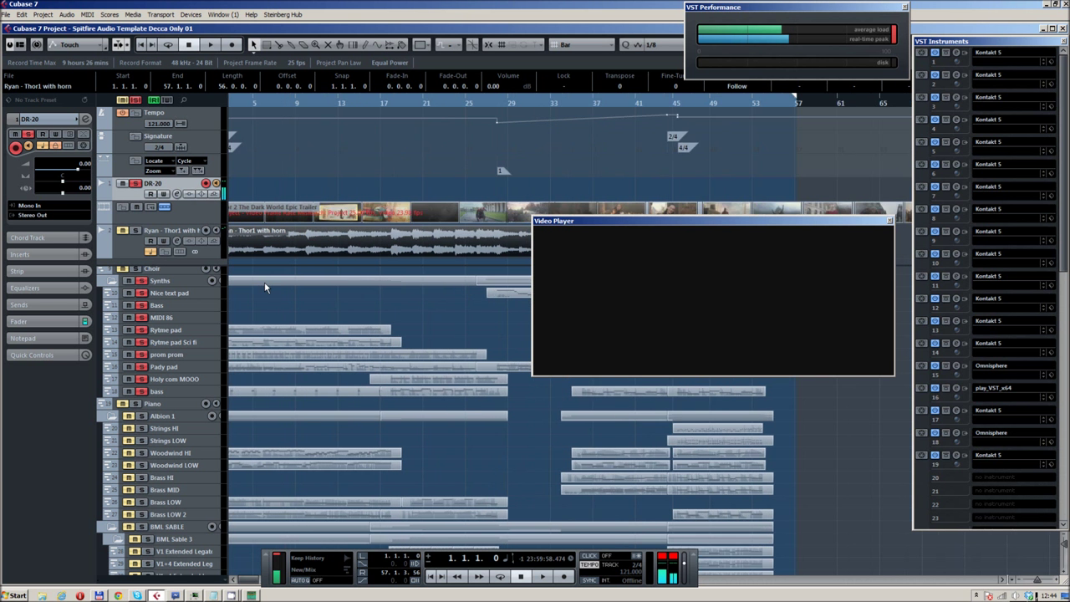
{"action": "scroll", "coordinate": [527, 287], "scroll_direction": "down", "scroll_amount": 1}
{"action": "key", "text": "h"}
{"action": "key", "text": "h"}
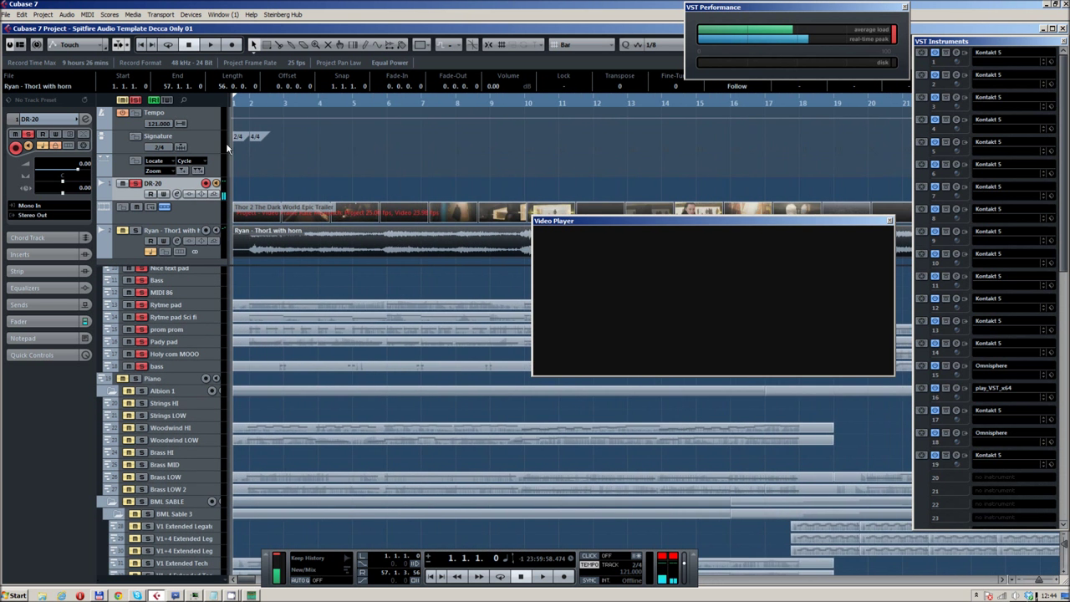
{"action": "key", "text": "space"}
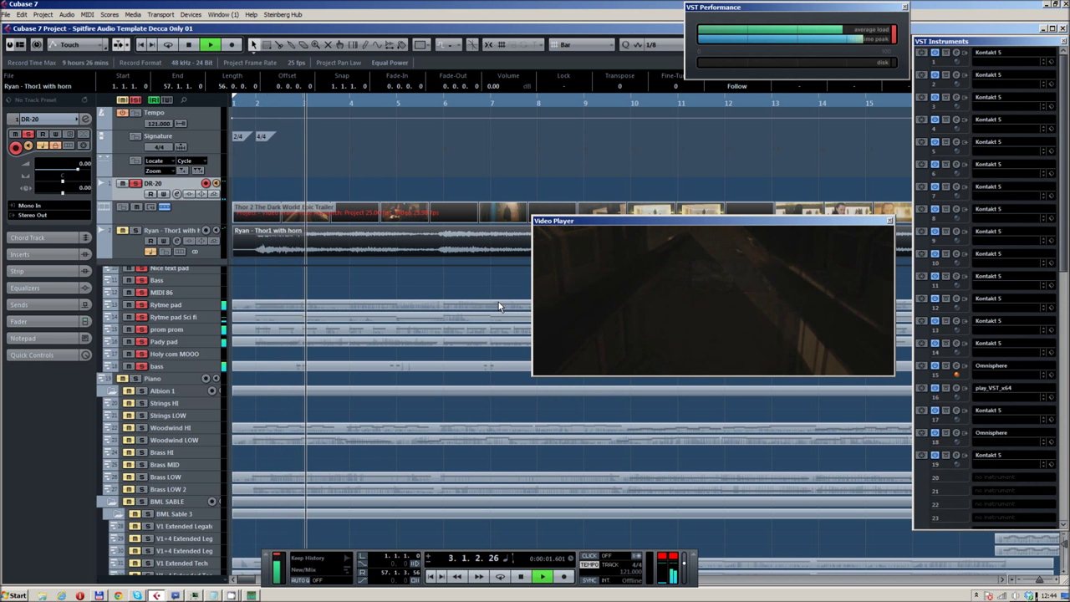
{"action": "key", "text": "g"}
{"action": "key", "text": "g"}
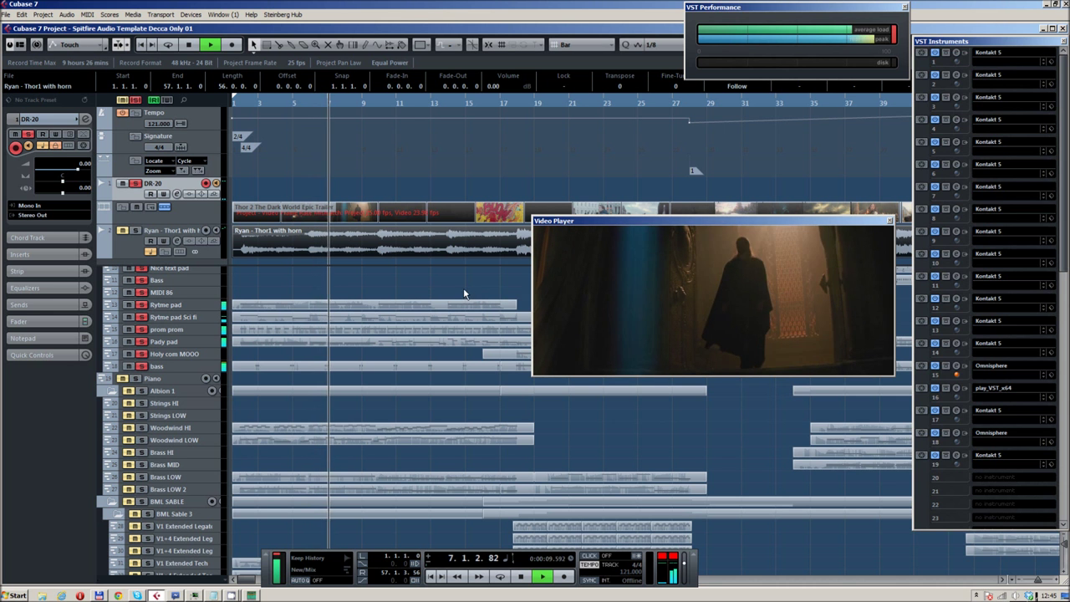
{"action": "key", "text": "g"}
{"action": "scroll", "coordinate": [456, 294], "scroll_direction": "up", "scroll_amount": 2}
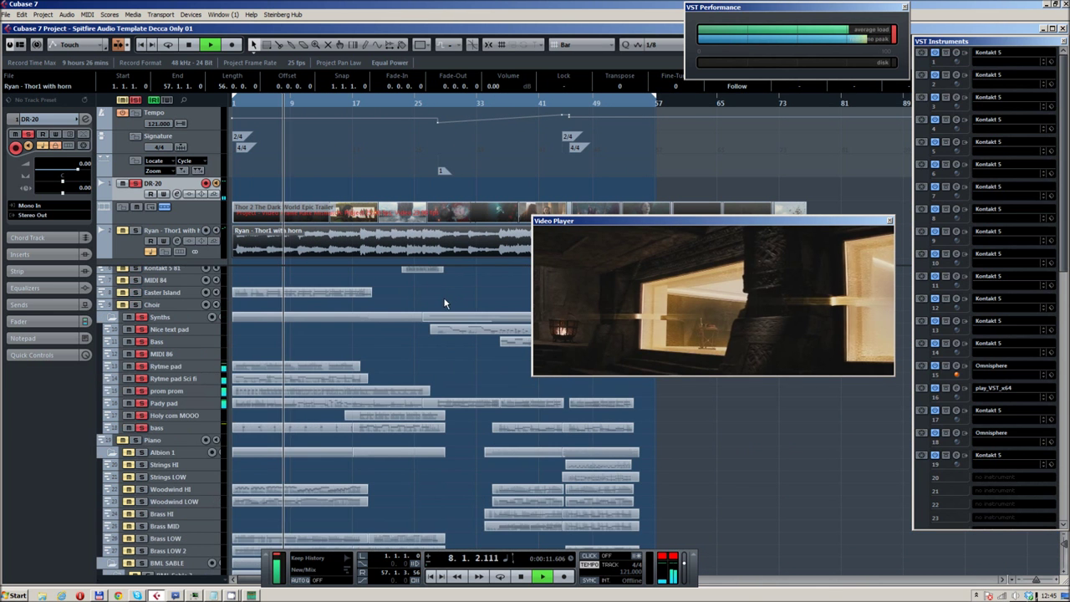
{"action": "key", "text": "space"}
Select the Holy com MOOO track and play the soloed synths from just before bar 18 to about bar 25.
{"action": "scroll", "coordinate": [370, 366], "scroll_direction": "up", "scroll_amount": 4}
{"action": "left_click_drag", "start_coordinate": [396, 354], "coordinate": [420, 314]}
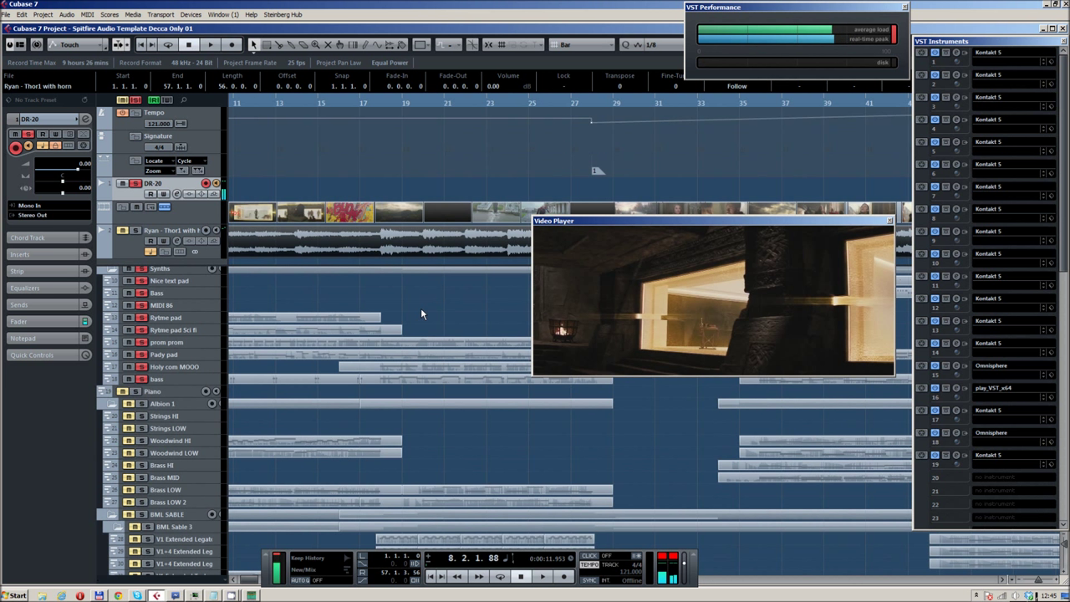
{"action": "left_click", "coordinate": [198, 366]}
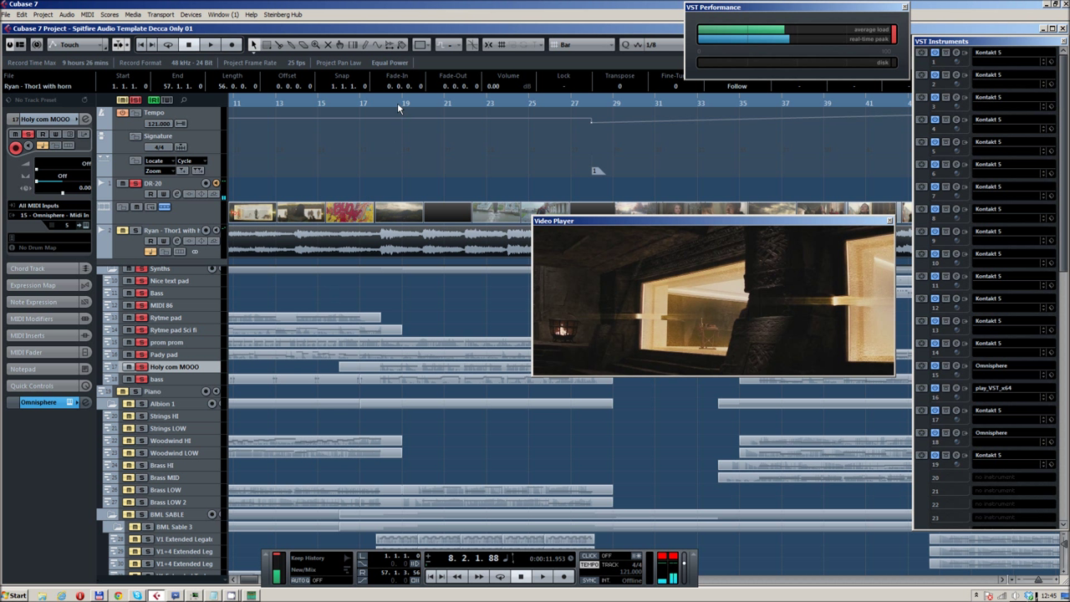
{"action": "left_click_drag", "start_coordinate": [386, 103], "coordinate": [376, 103]}
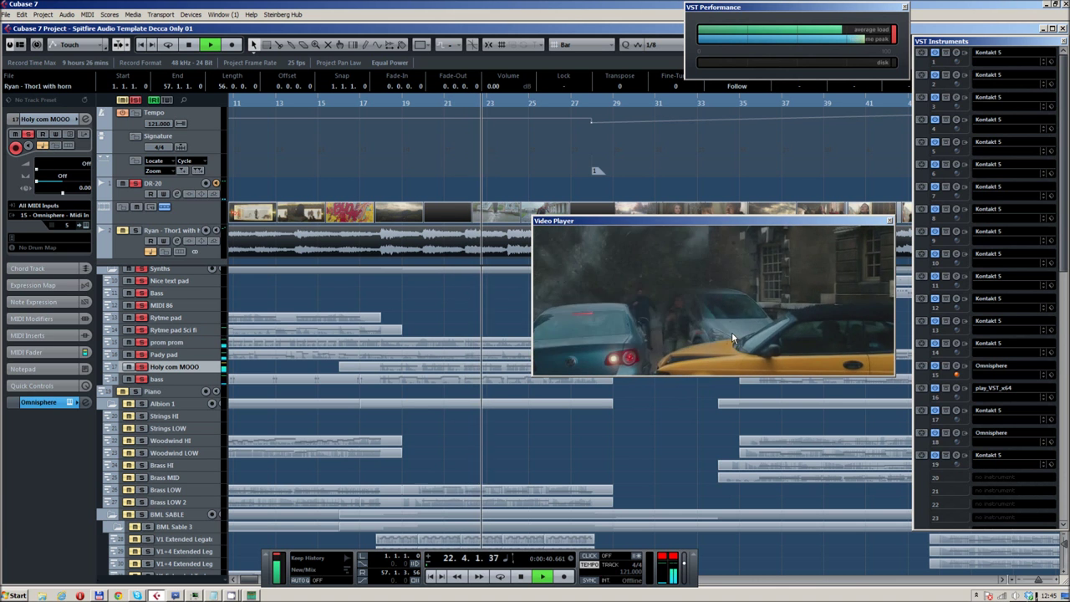
{"action": "left_click_drag", "start_coordinate": [687, 415], "coordinate": [546, 403]}
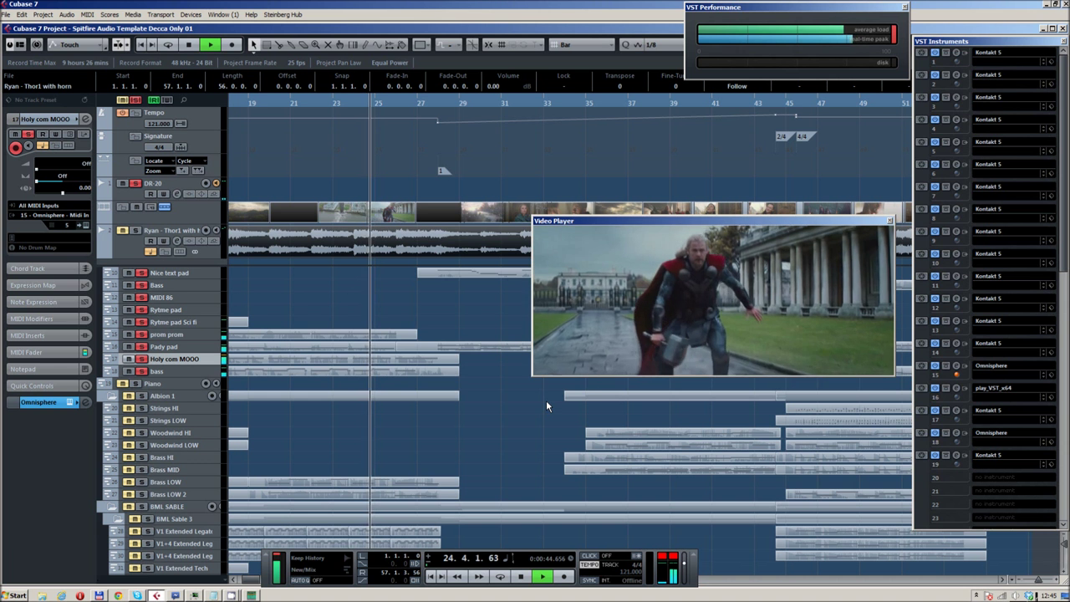
{"action": "left_click_drag", "start_coordinate": [482, 395], "coordinate": [342, 356]}
{"action": "key", "text": "space"}
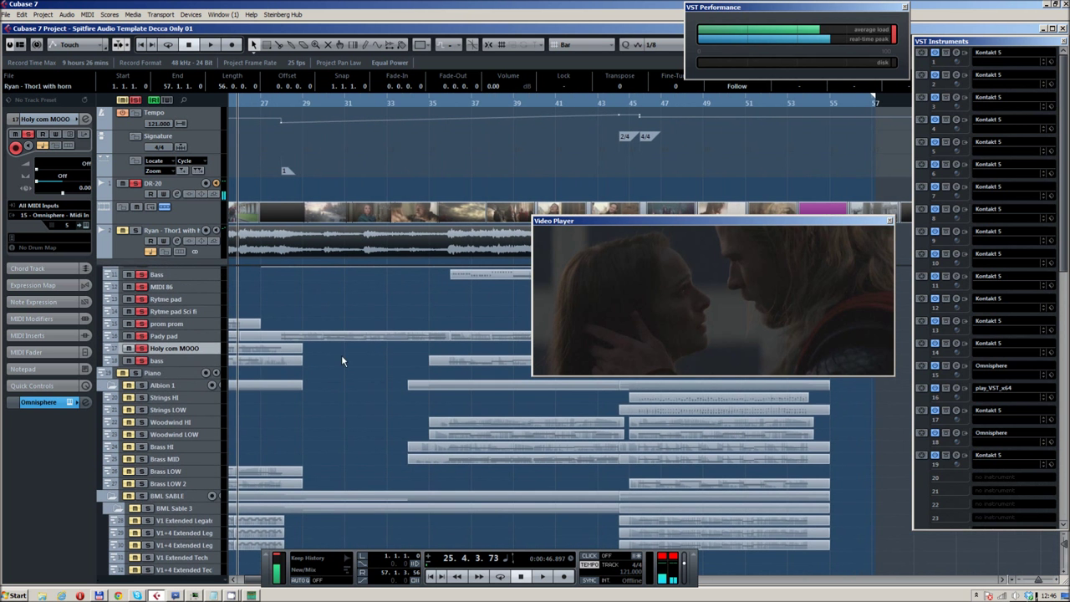
Play the soloed synths from bar 28 to about bar 44 and scrub the playhead along the tempo ramp up to bar 43.
{"action": "left_click", "coordinate": [280, 102]}
{"action": "key", "text": "space"}
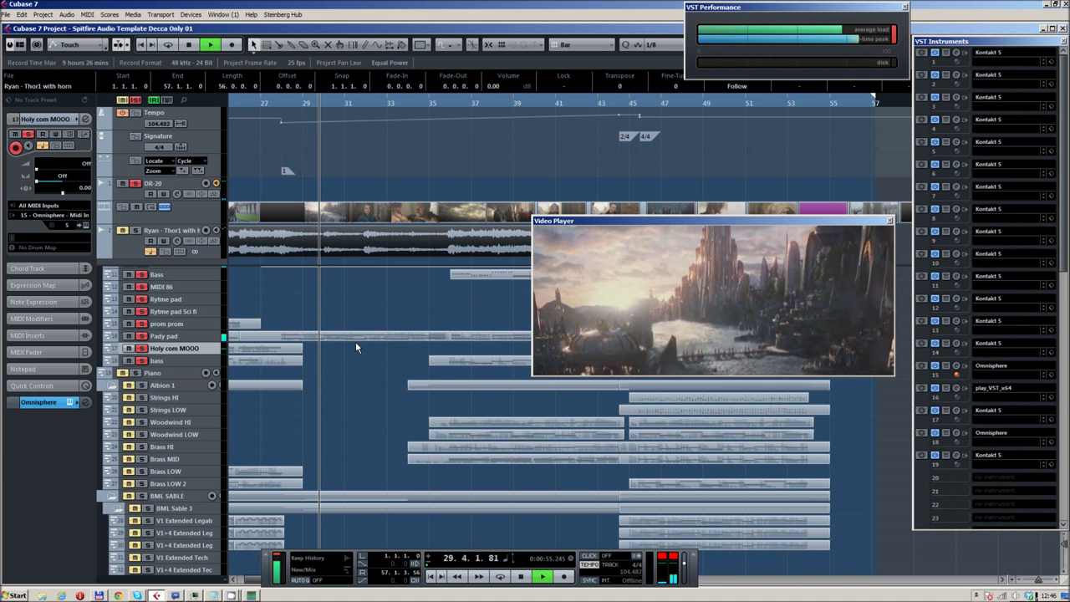
{"action": "scroll", "coordinate": [359, 344], "scroll_direction": "up", "scroll_amount": 3}
{"action": "scroll", "coordinate": [355, 369], "scroll_direction": "down", "scroll_amount": 3}
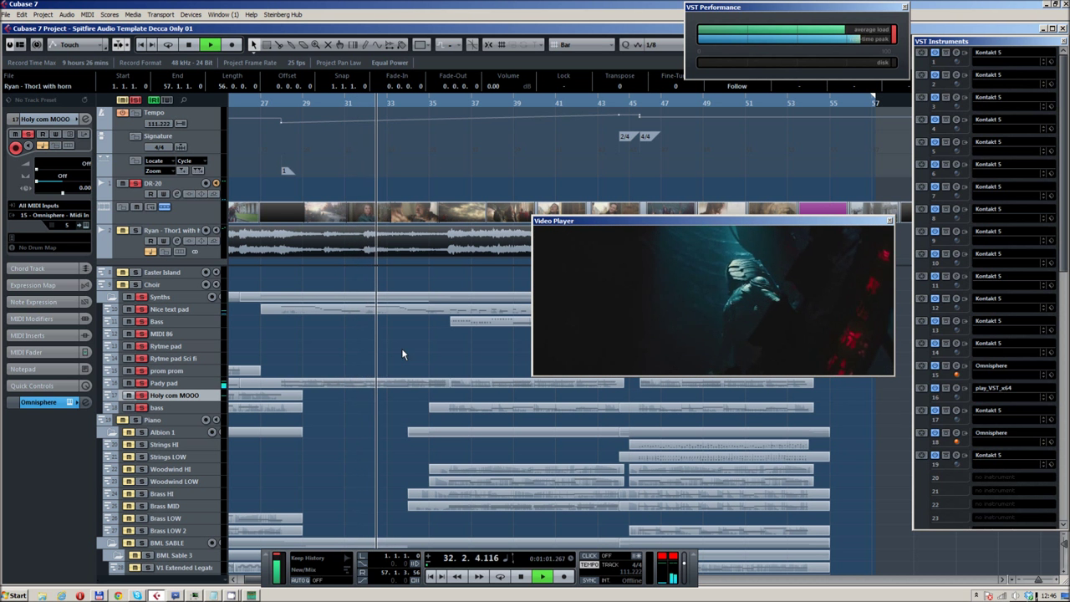
{"action": "scroll", "coordinate": [373, 366], "scroll_direction": "up", "scroll_amount": 3}
{"action": "scroll", "coordinate": [352, 377], "scroll_direction": "right", "scroll_amount": 2}
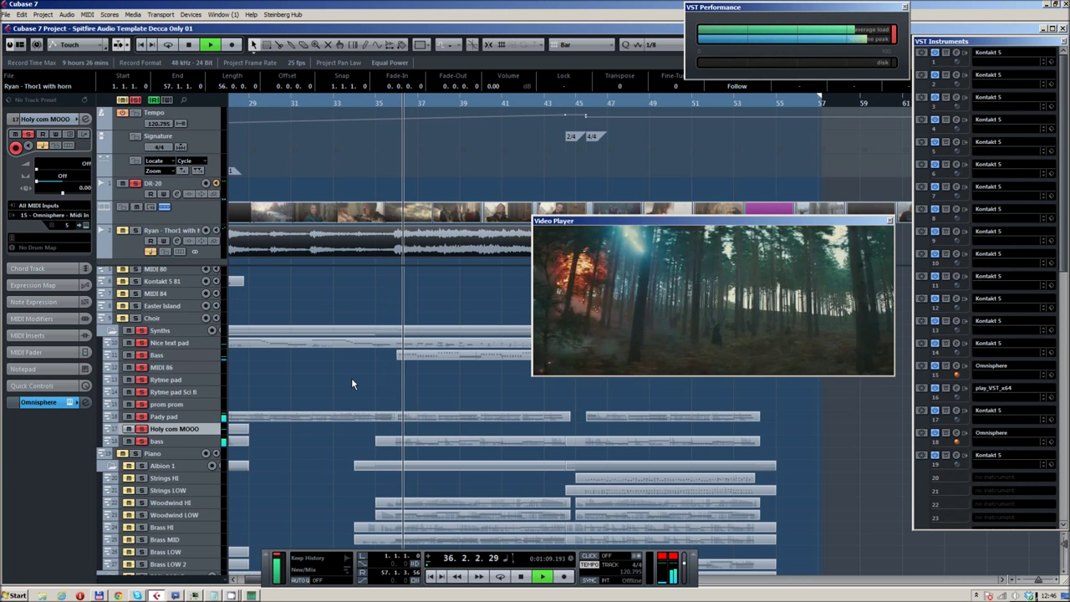
{"action": "left_click_drag", "start_coordinate": [452, 375], "coordinate": [403, 371]}
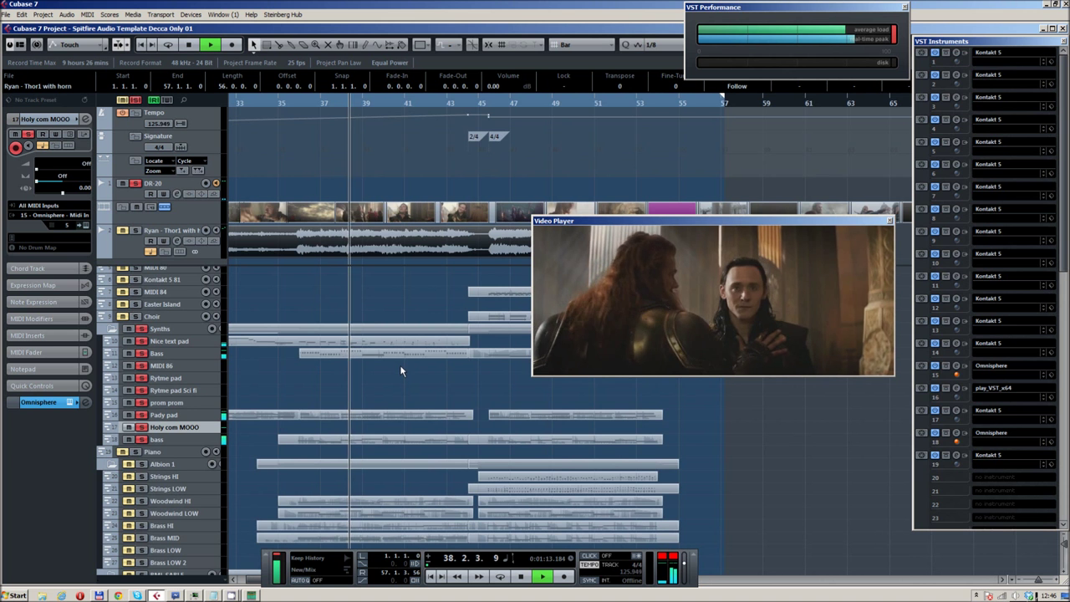
{"action": "left_click_drag", "start_coordinate": [435, 385], "coordinate": [398, 387]}
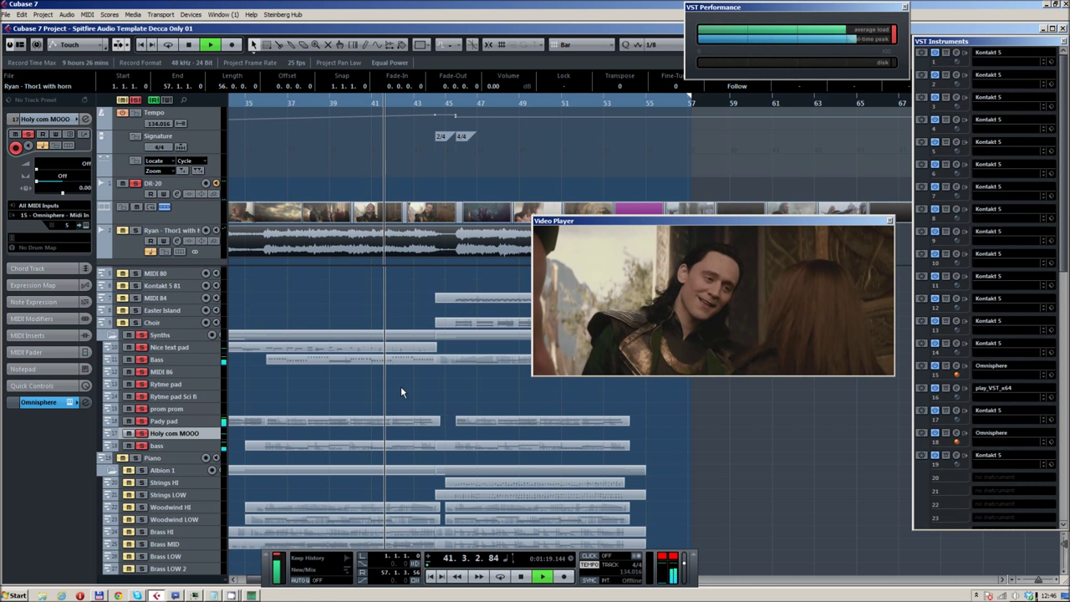
{"action": "left_click_drag", "start_coordinate": [320, 292], "coordinate": [374, 310]}
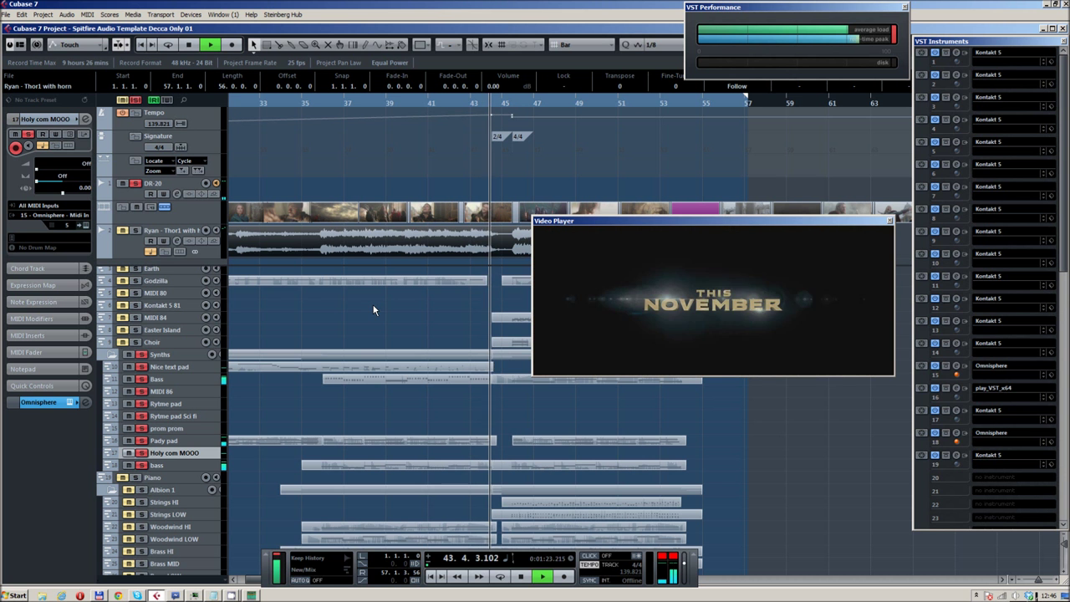
{"action": "key", "text": "space"}
{"action": "left_click_drag", "start_coordinate": [333, 155], "coordinate": [421, 147]}
{"action": "left_click_drag", "start_coordinate": [311, 100], "coordinate": [570, 99]}
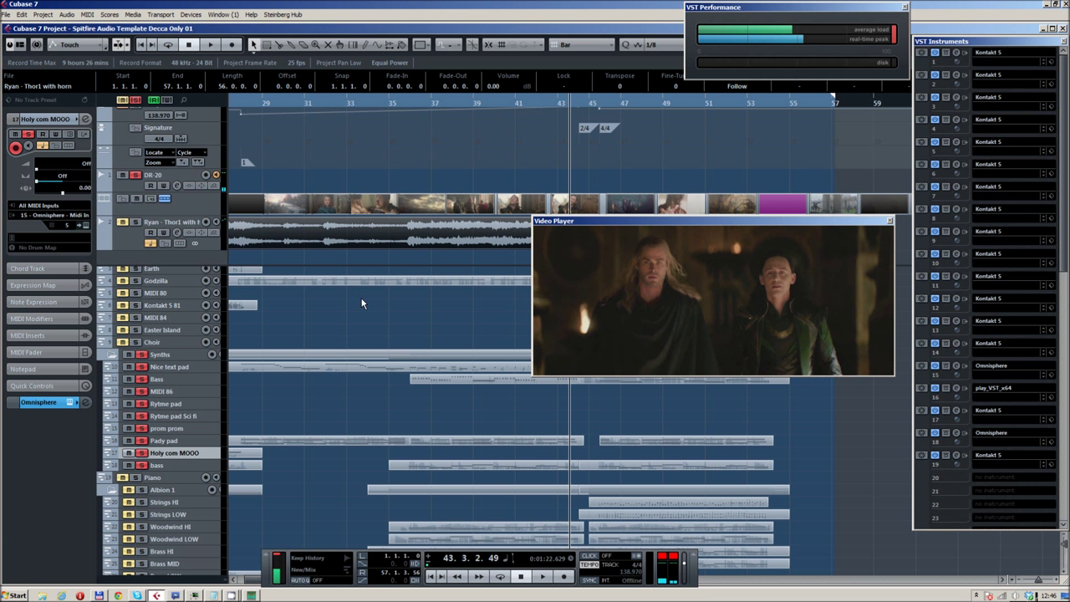
Turn off solo on the Synths folder and return the playhead to the project start.
{"action": "scroll", "coordinate": [294, 338], "scroll_direction": "down", "scroll_amount": 2}
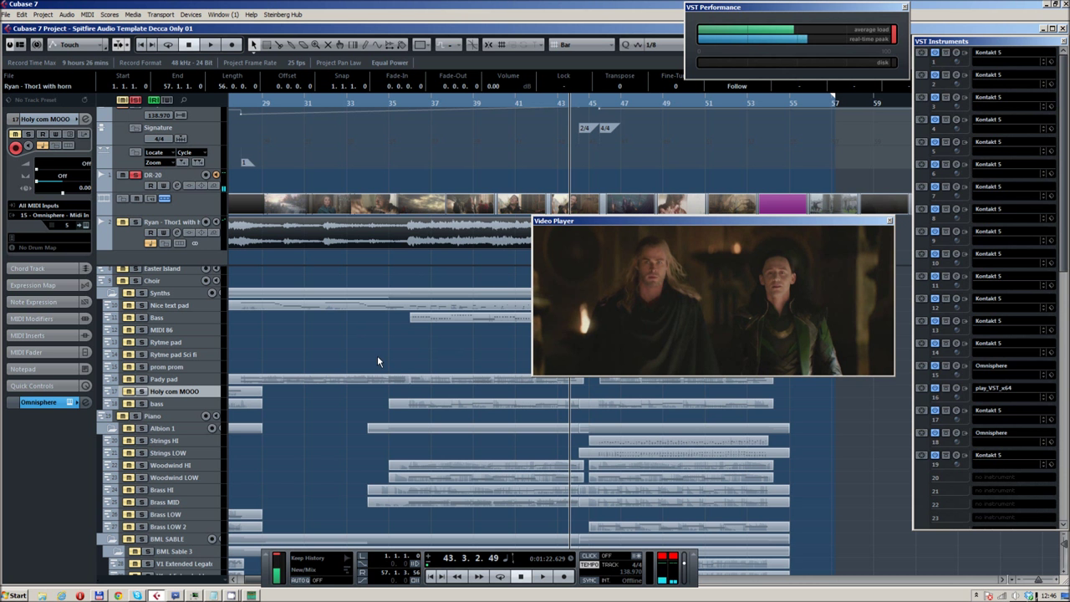
{"action": "scroll", "coordinate": [460, 338], "scroll_direction": "left", "scroll_amount": 3}
{"action": "left_click_drag", "start_coordinate": [294, 101], "coordinate": [106, 117]}
{"action": "scroll", "coordinate": [176, 429], "scroll_direction": "down", "scroll_amount": 1}
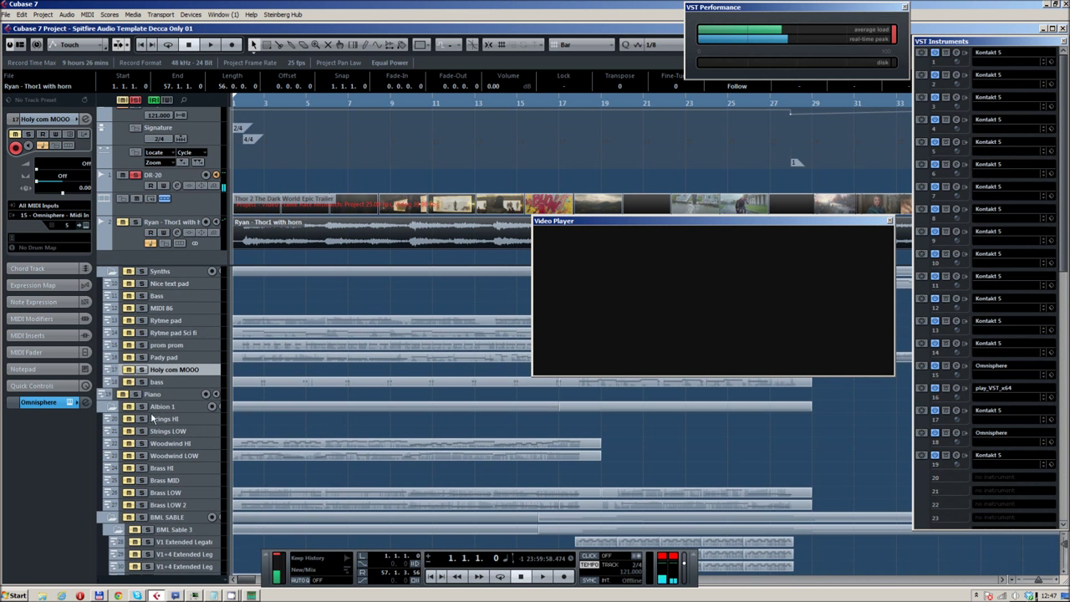
Solo the Albion 1 folder and play it from the project start with the Woodwind HI track selected.
{"action": "scroll", "coordinate": [271, 427], "scroll_direction": "down", "scroll_amount": 4}
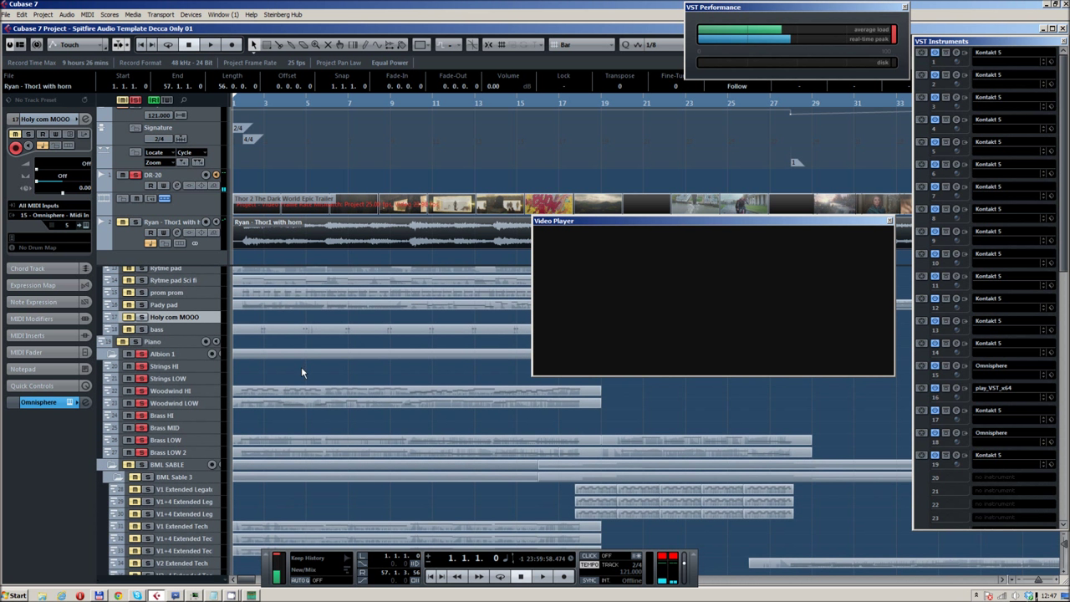
{"action": "scroll", "coordinate": [235, 399], "scroll_direction": "down", "scroll_amount": 1}
{"action": "left_click", "coordinate": [201, 385]}
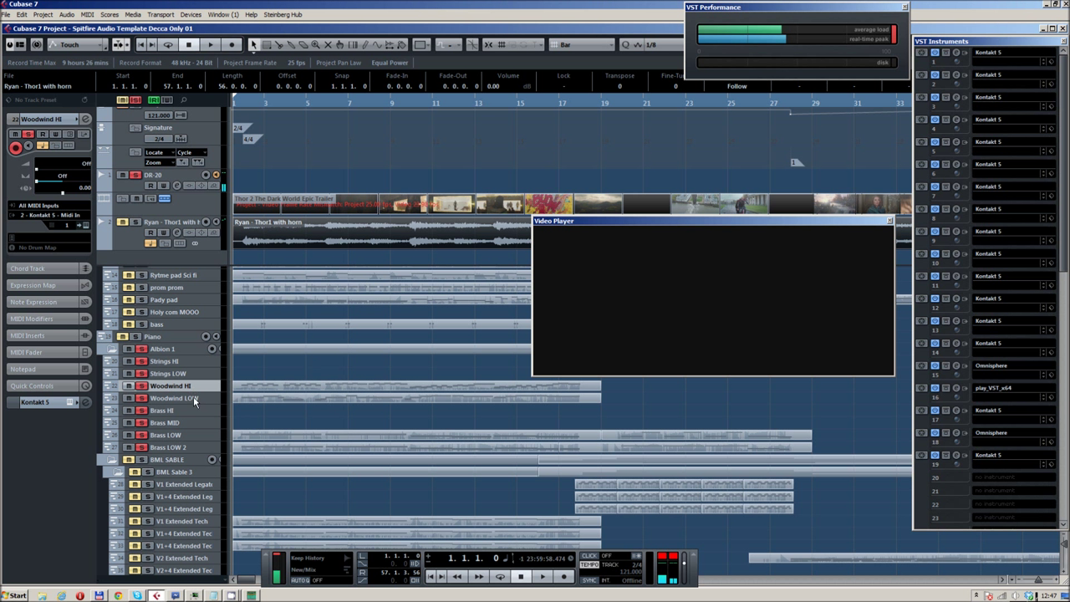
{"action": "key", "text": "space"}
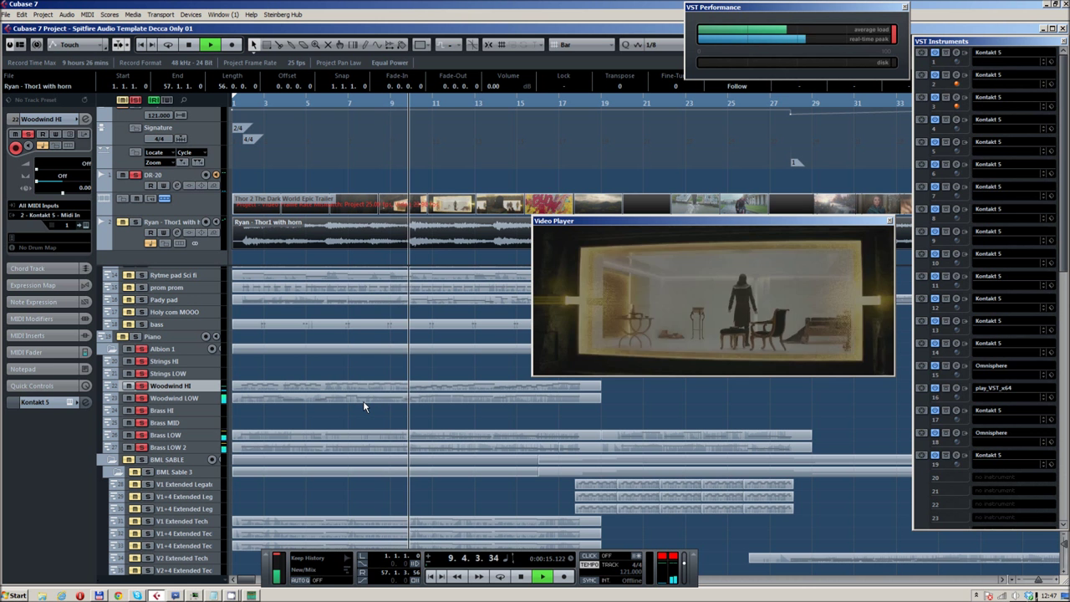
Play the soloed Albion 1 folder on from about bar 9 to bar 28, following its woodwind and brass parts, and stop.
{"action": "scroll", "coordinate": [457, 420], "scroll_direction": "right", "scroll_amount": 1}
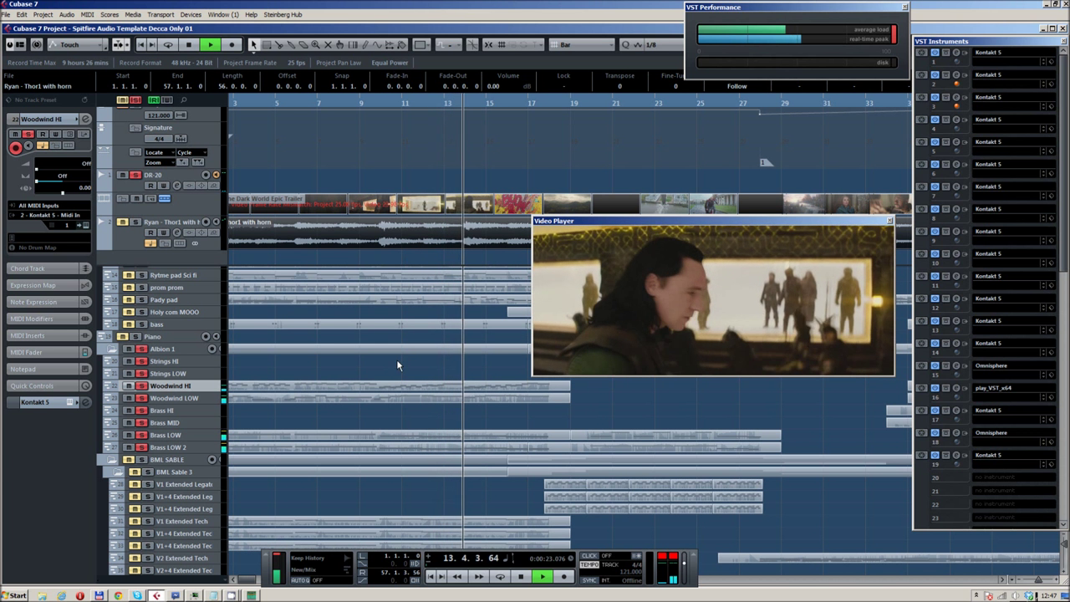
{"action": "left_click_drag", "start_coordinate": [342, 368], "coordinate": [346, 373]}
{"action": "left_click_drag", "start_coordinate": [430, 365], "coordinate": [327, 365]}
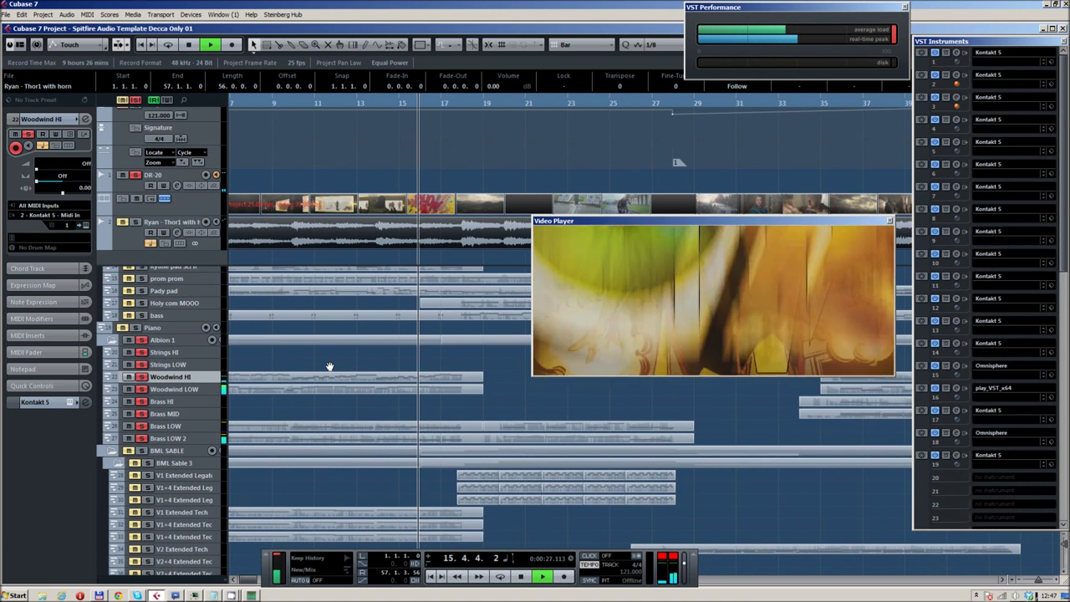
{"action": "key", "text": "g"}
{"action": "key", "text": "g"}
{"action": "left_click_drag", "start_coordinate": [509, 373], "coordinate": [440, 375]}
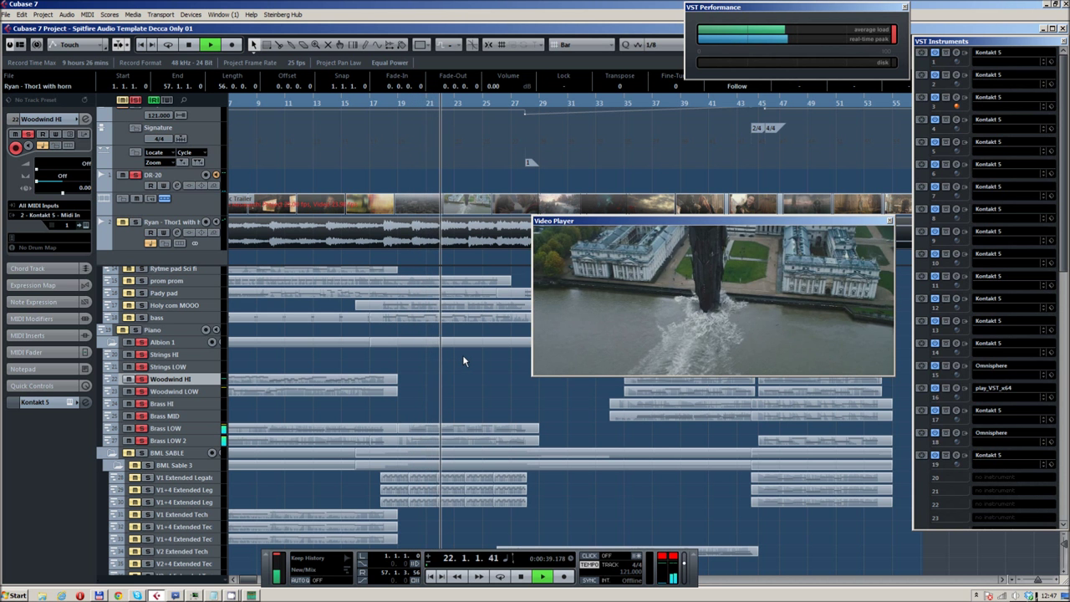
{"action": "left_click_drag", "start_coordinate": [476, 354], "coordinate": [428, 395]}
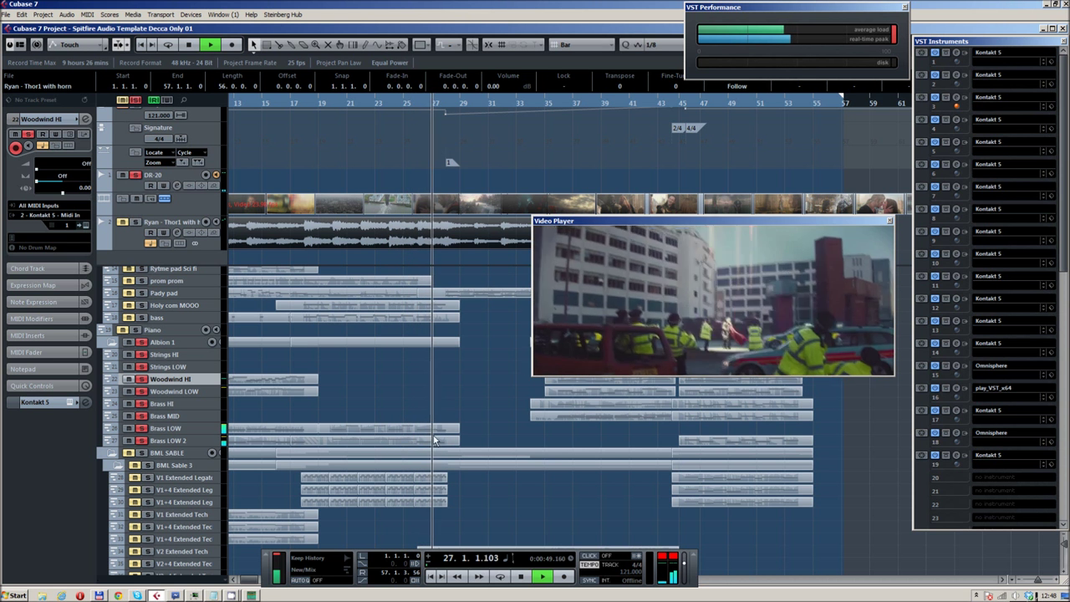
{"action": "left_click_drag", "start_coordinate": [407, 402], "coordinate": [638, 394]}
{"action": "key", "text": "space"}
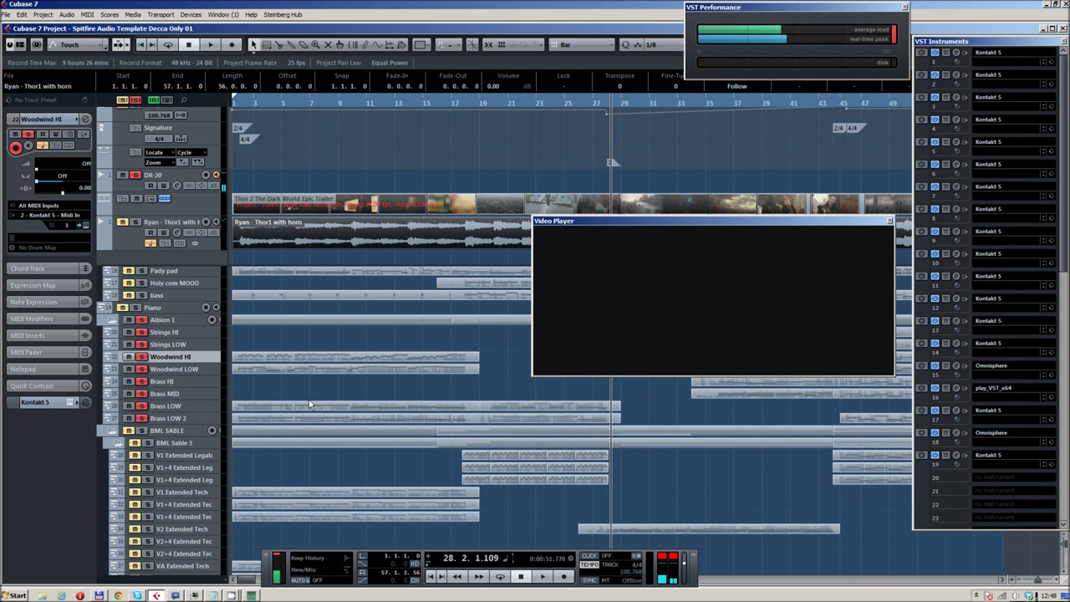
Turn off solo on the Albion 1 folder, select the BML Sable 3 folder and solo it.
{"action": "scroll", "coordinate": [142, 327], "scroll_direction": "down", "scroll_amount": 3}
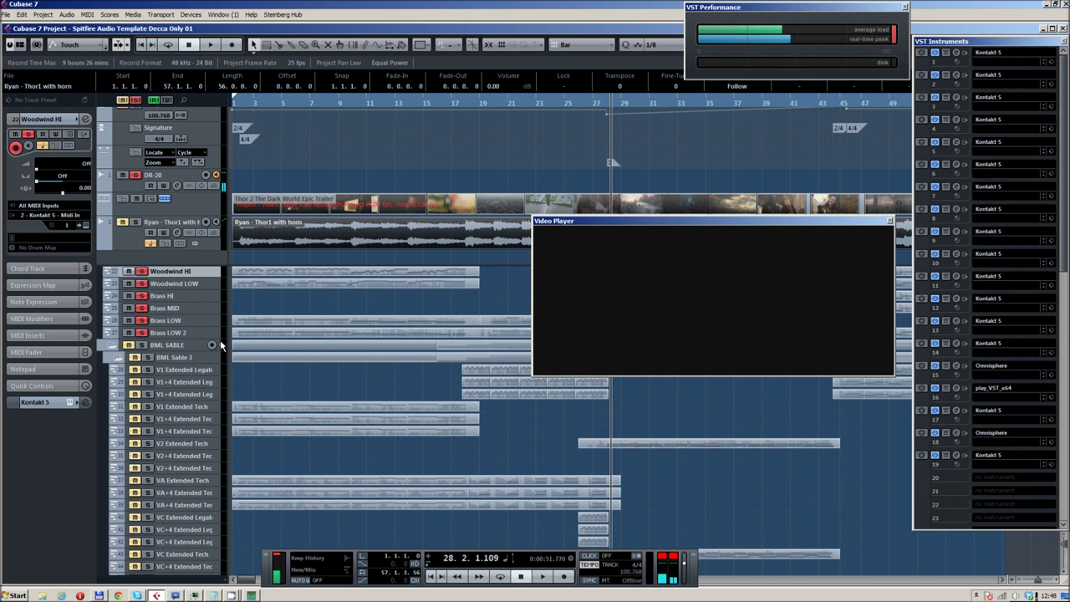
{"action": "scroll", "coordinate": [184, 326], "scroll_direction": "up", "scroll_amount": 2}
{"action": "scroll", "coordinate": [243, 418], "scroll_direction": "down", "scroll_amount": 2}
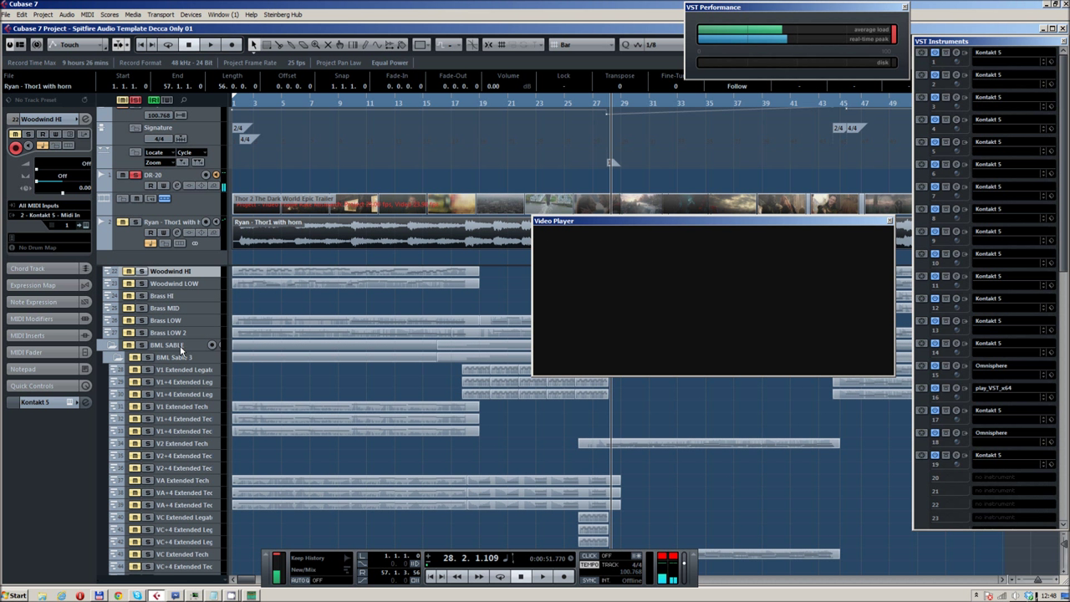
{"action": "left_click", "coordinate": [187, 358]}
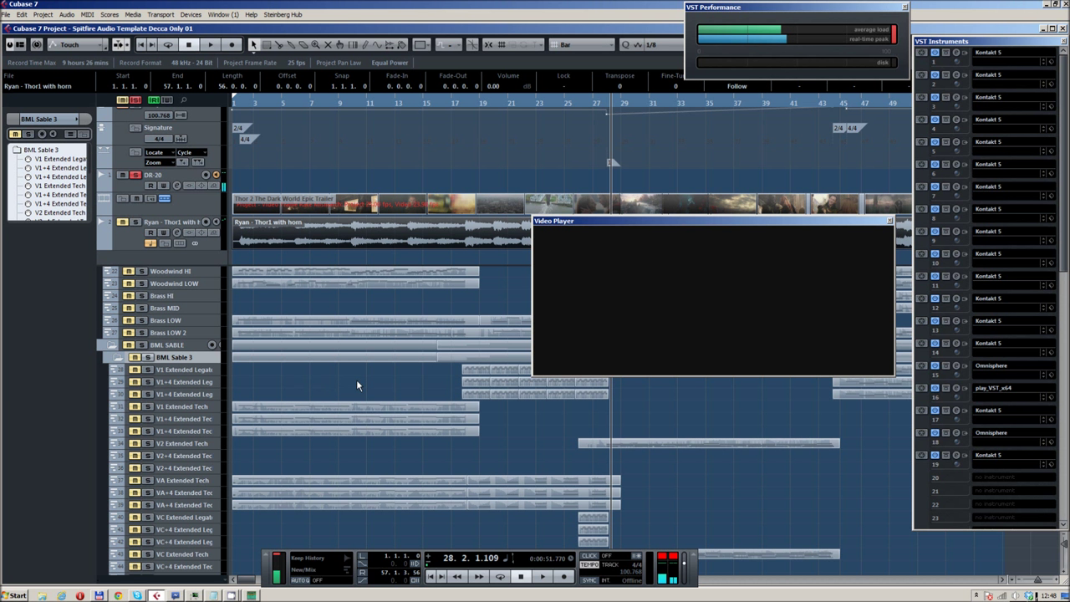
{"action": "left_click", "coordinate": [150, 358]}
{"action": "scroll", "coordinate": [327, 387], "scroll_direction": "down", "scroll_amount": 2}
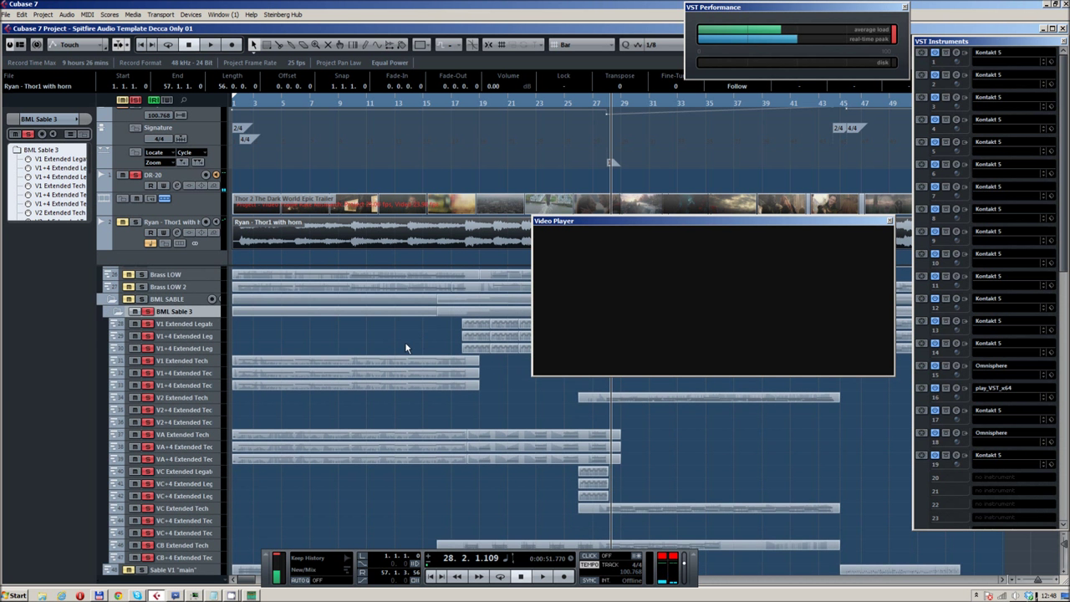
{"action": "scroll", "coordinate": [274, 418], "scroll_direction": "up", "scroll_amount": 4}
{"action": "scroll", "coordinate": [297, 423], "scroll_direction": "down", "scroll_amount": 3}
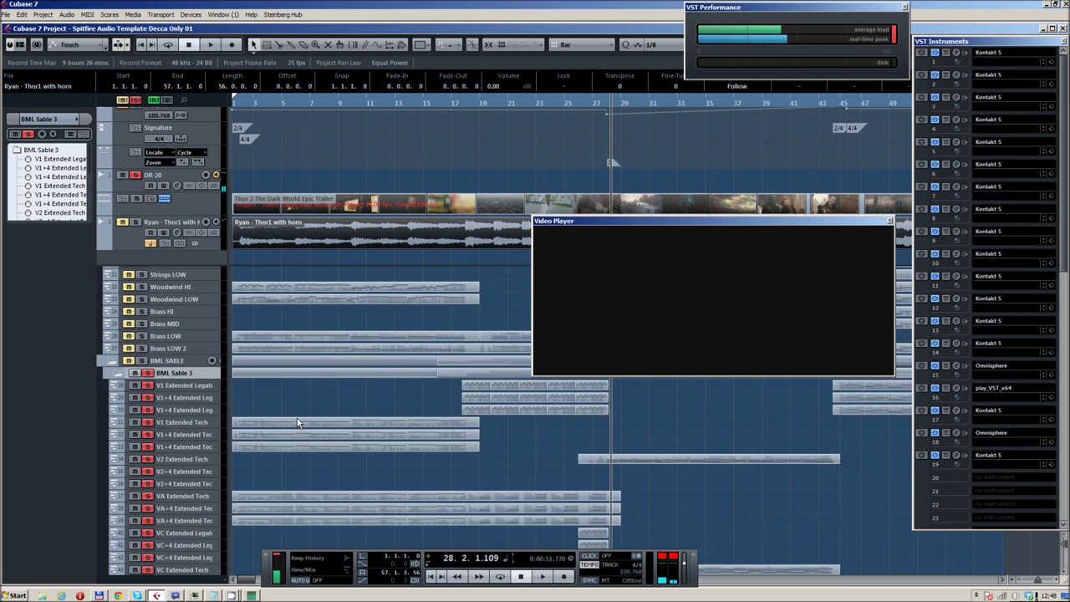
Play the soloed BML Sable 3 folder from the project start to about bar 7 and stop.
{"action": "key", "text": "space"}
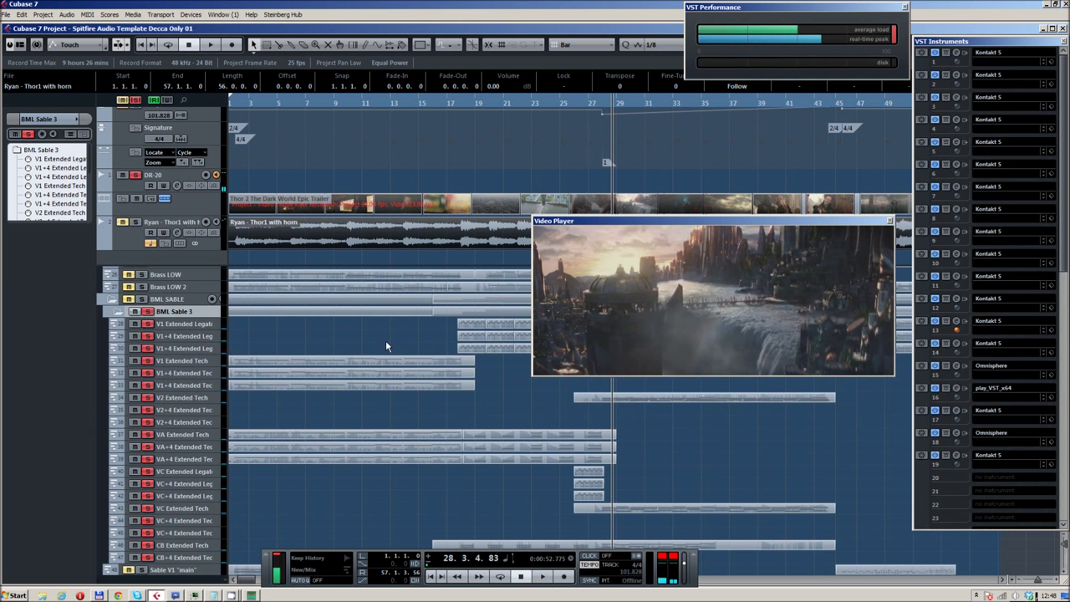
{"action": "left_click", "coordinate": [235, 101]}
{"action": "key", "text": "space"}
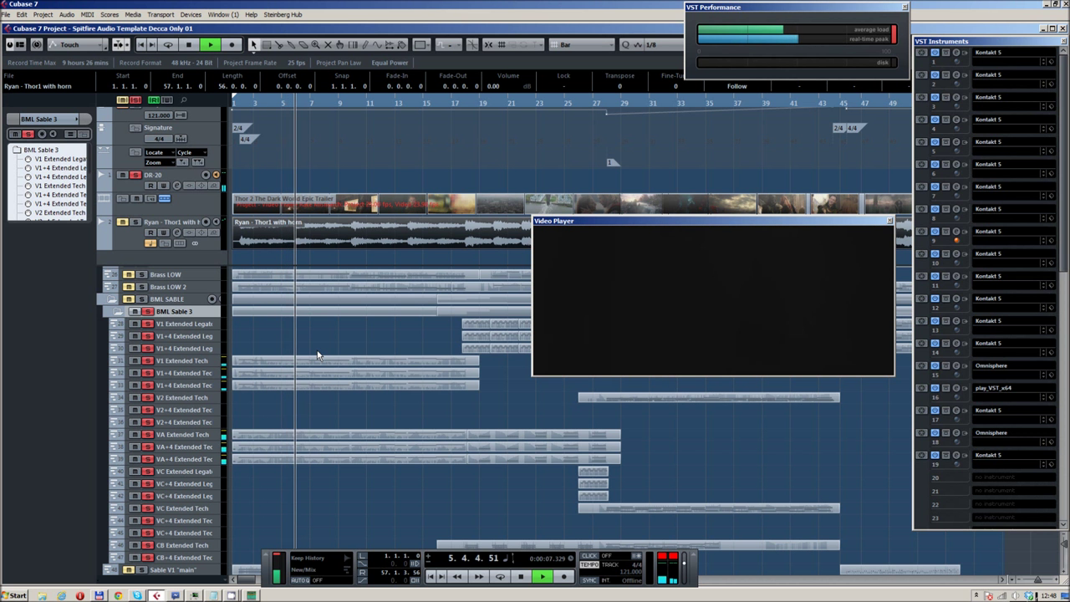
{"action": "left_click_drag", "start_coordinate": [413, 352], "coordinate": [317, 340]}
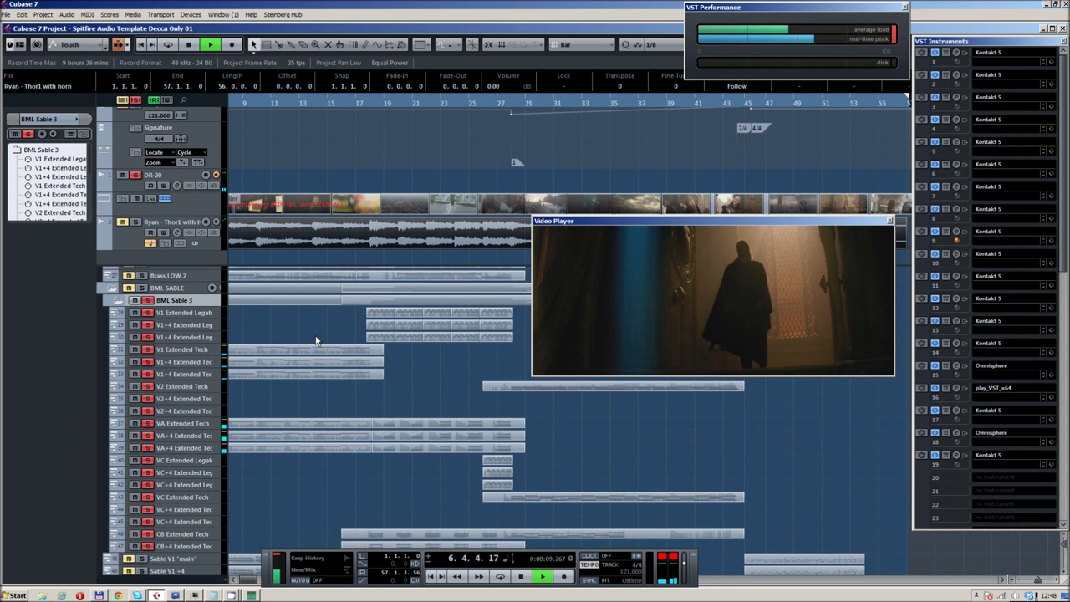
{"action": "scroll", "coordinate": [317, 340], "scroll_direction": "up", "scroll_amount": 2}
{"action": "key", "text": "space"}
Play from about bar 17, view the V1 Extended Legato part at bar 21 in the Key Editor and close the editor.
{"action": "left_click", "coordinate": [375, 100]}
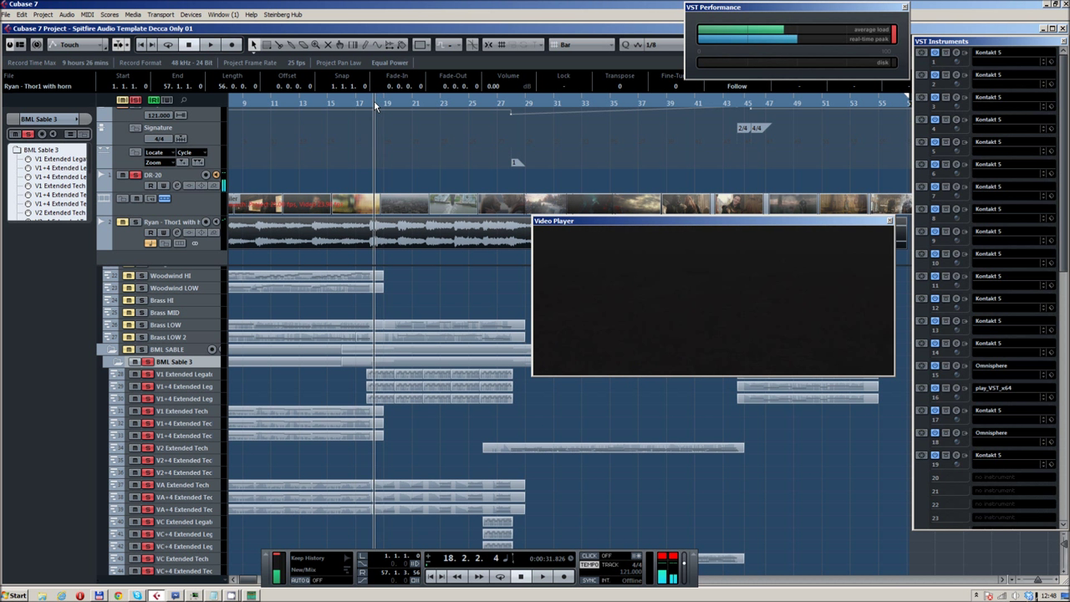
{"action": "left_click", "coordinate": [357, 104]}
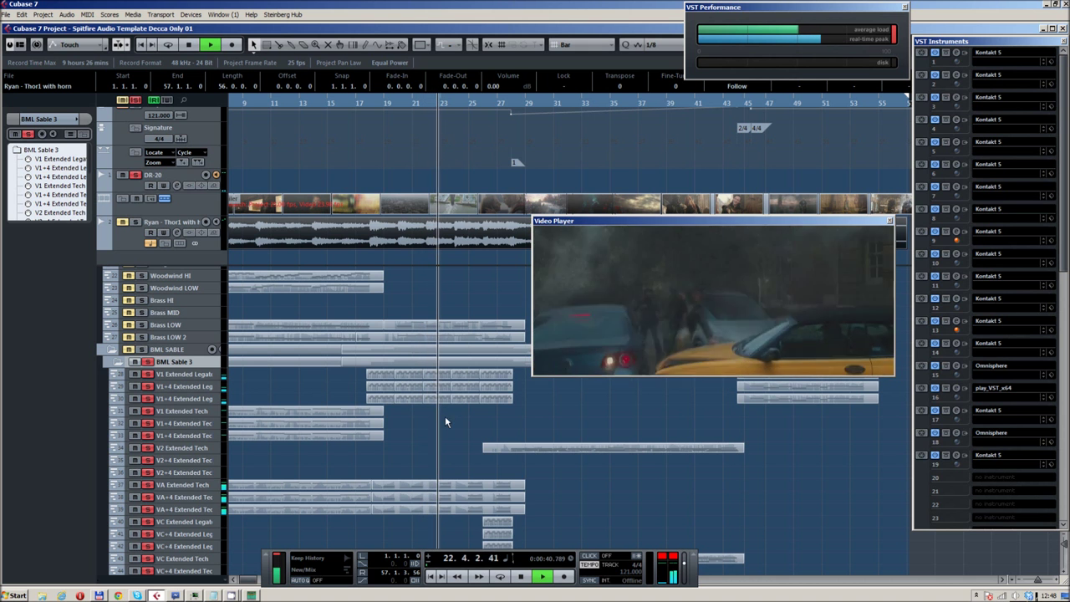
{"action": "double_click", "coordinate": [443, 377]}
{"action": "scroll", "coordinate": [207, 249], "scroll_direction": "up", "scroll_amount": 5}
{"action": "left_click_drag", "start_coordinate": [207, 248], "coordinate": [452, 261]}
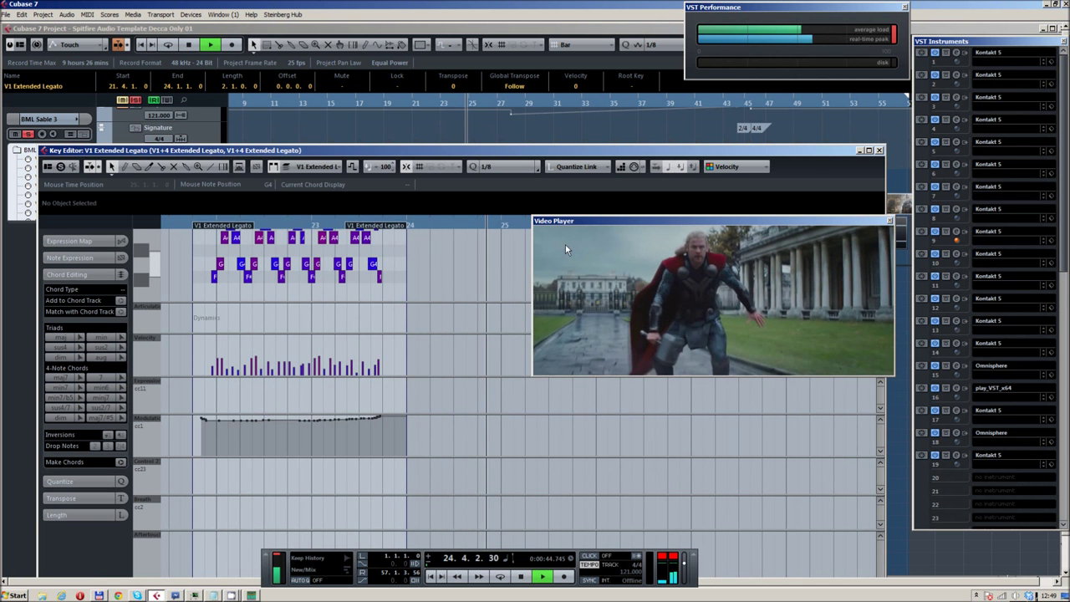
{"action": "key", "text": "Return"}
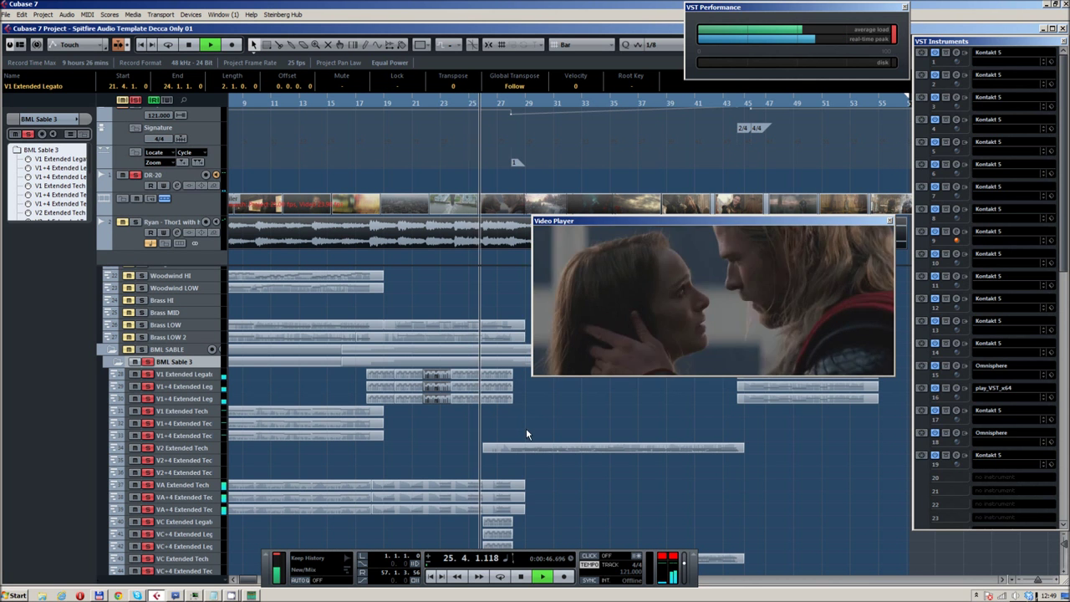
Select the V1 Extended Legato track and play the soloed BML Sable 3 folder on to bar 28.
{"action": "left_click", "coordinate": [200, 376]}
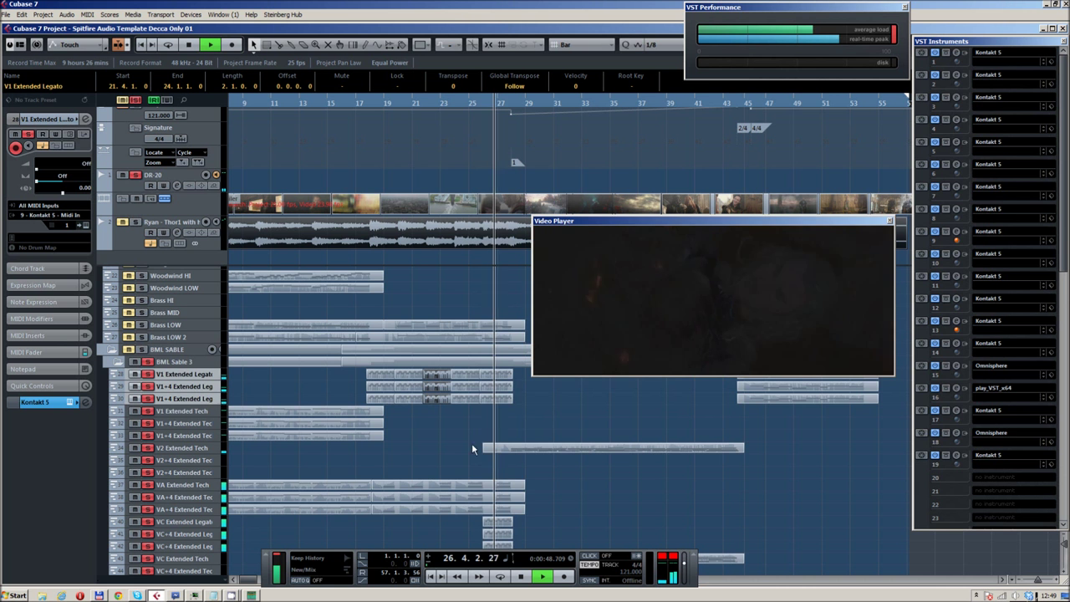
{"action": "scroll", "coordinate": [485, 439], "scroll_direction": "right", "scroll_amount": 2}
{"action": "scroll", "coordinate": [489, 435], "scroll_direction": "down", "scroll_amount": 3}
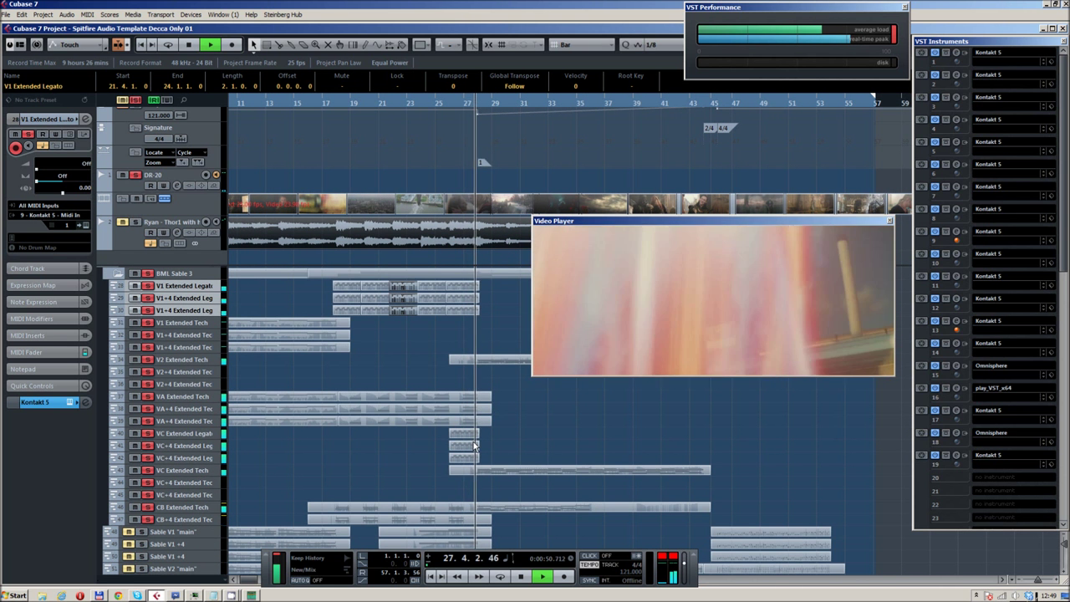
{"action": "key", "text": "space"}
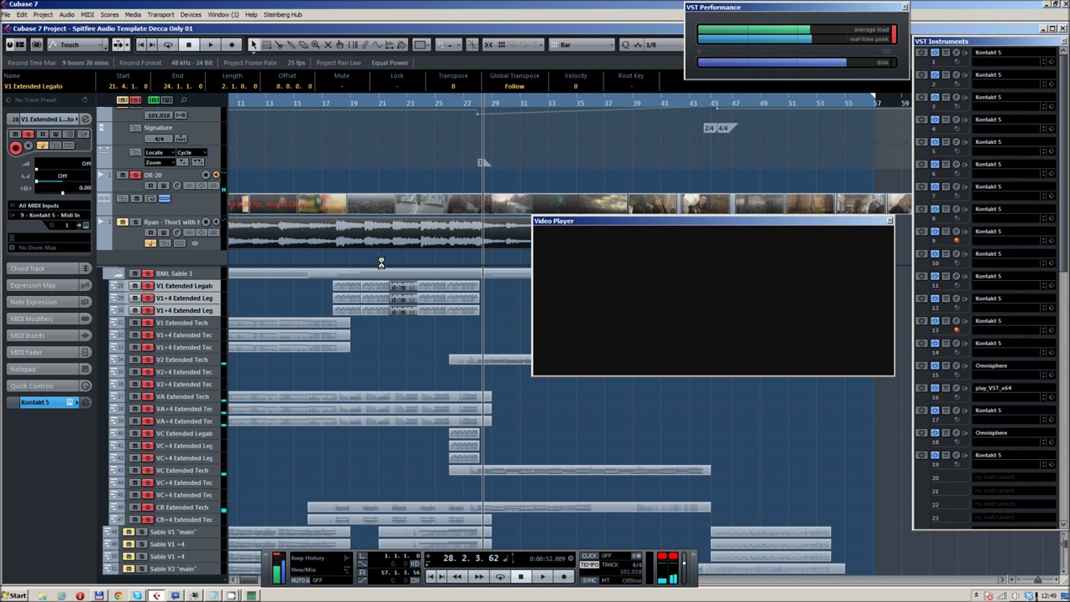
Replay the soloed BML Sable 3 folder from about bar 17 to bar 28.
{"action": "left_click", "coordinate": [334, 102]}
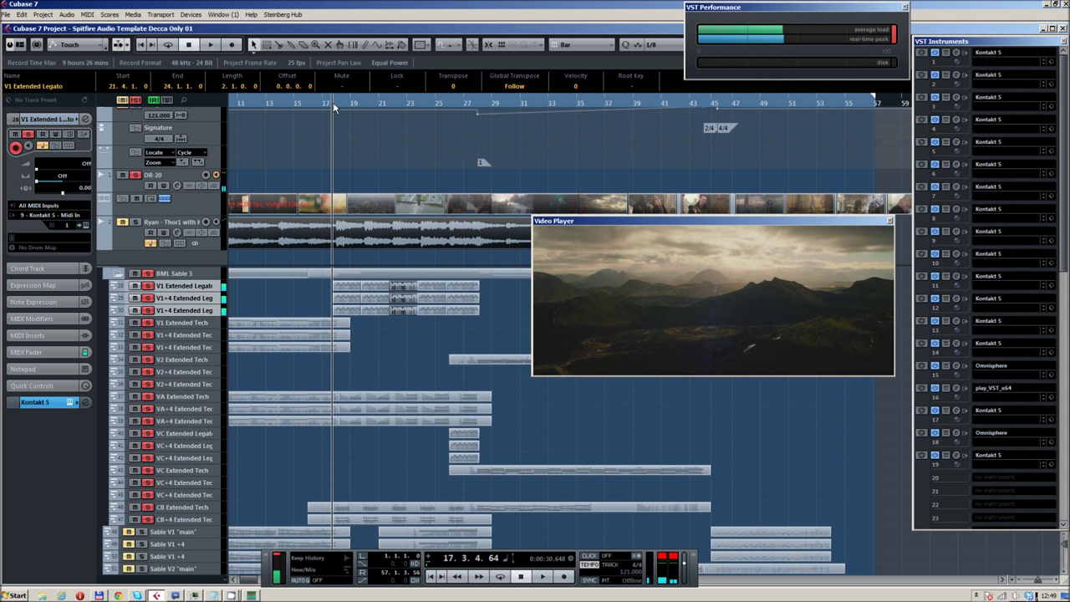
{"action": "key", "text": "space"}
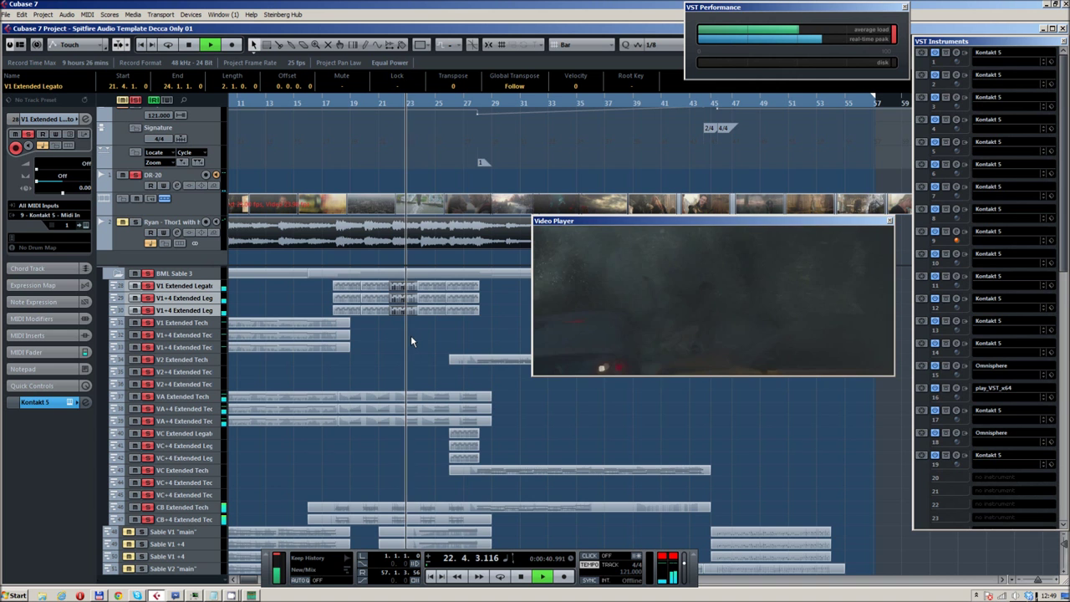
{"action": "left_click_drag", "start_coordinate": [415, 340], "coordinate": [362, 341]}
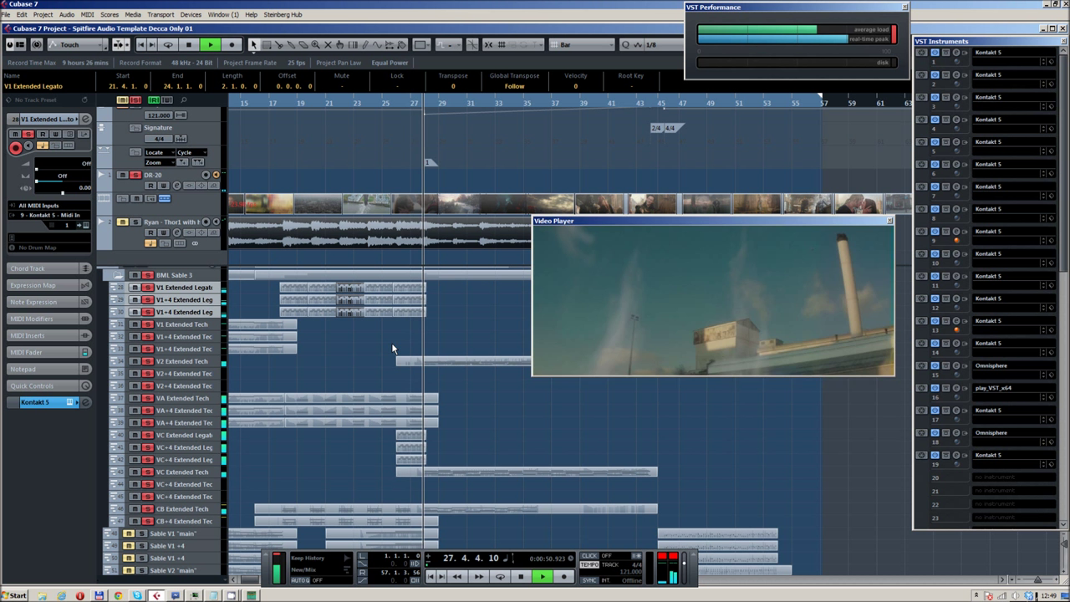
{"action": "key", "text": "space"}
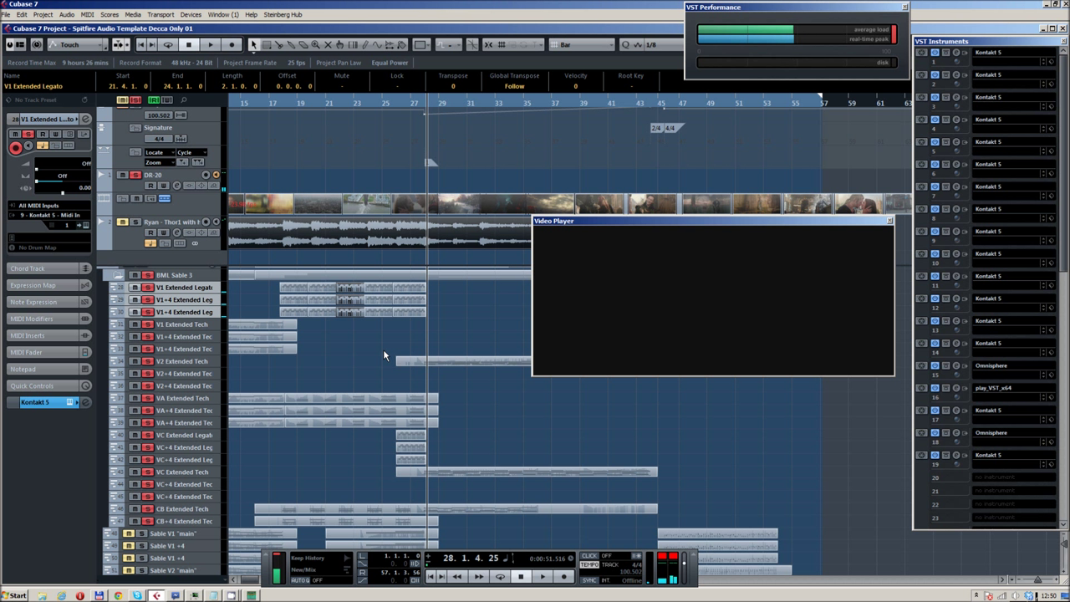
Select the VC Extended Tech track and play it from bar 28 with V2 Extended Tech and CB Extended Tech taken out of solo.
{"action": "left_click_drag", "start_coordinate": [488, 312], "coordinate": [377, 274]}
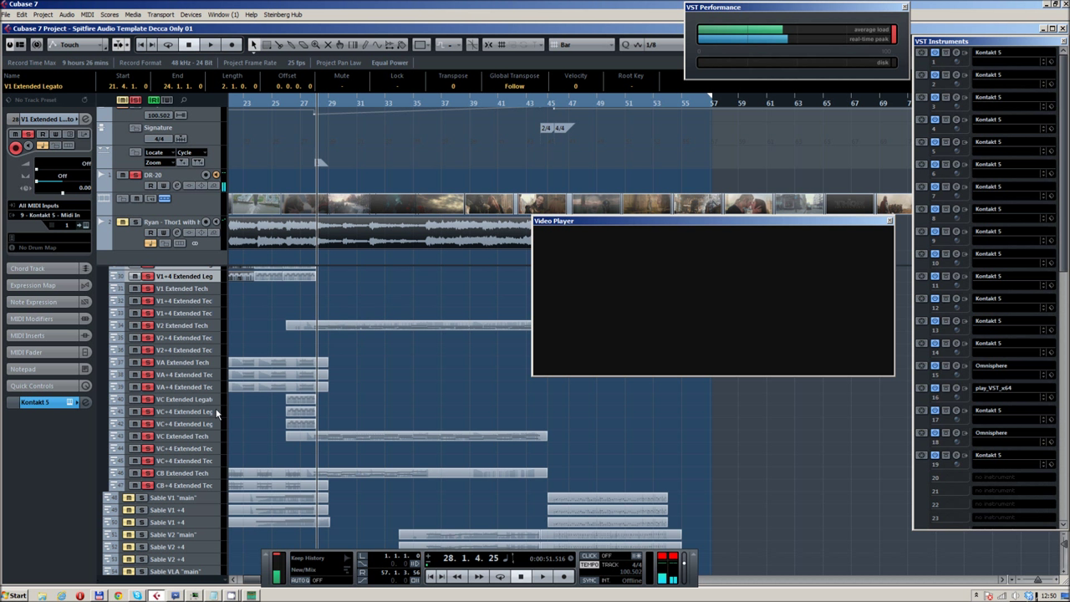
{"action": "left_click", "coordinate": [209, 436]}
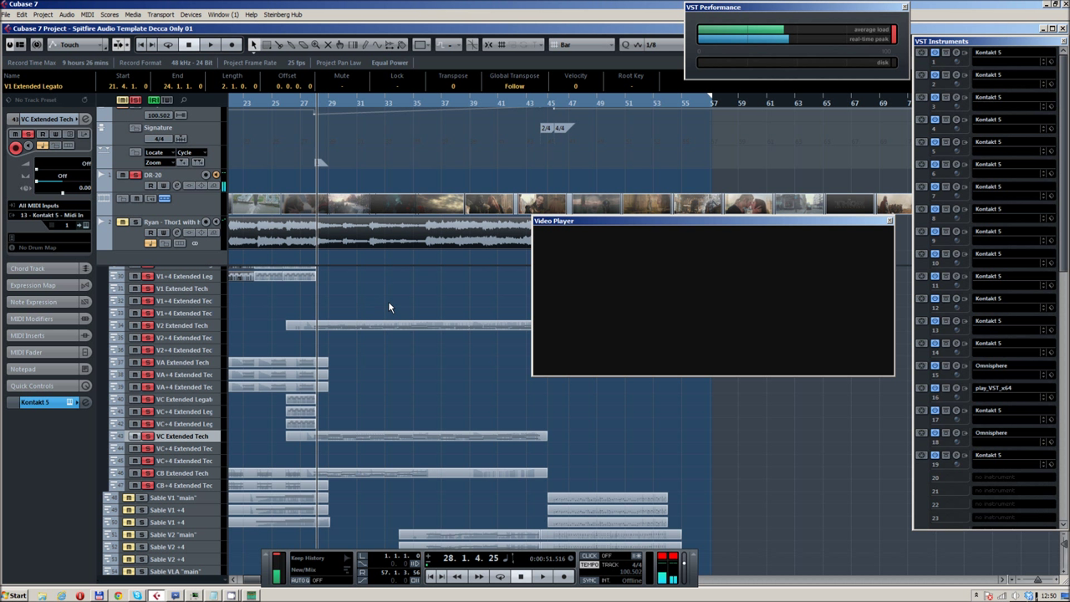
{"action": "key", "text": "space"}
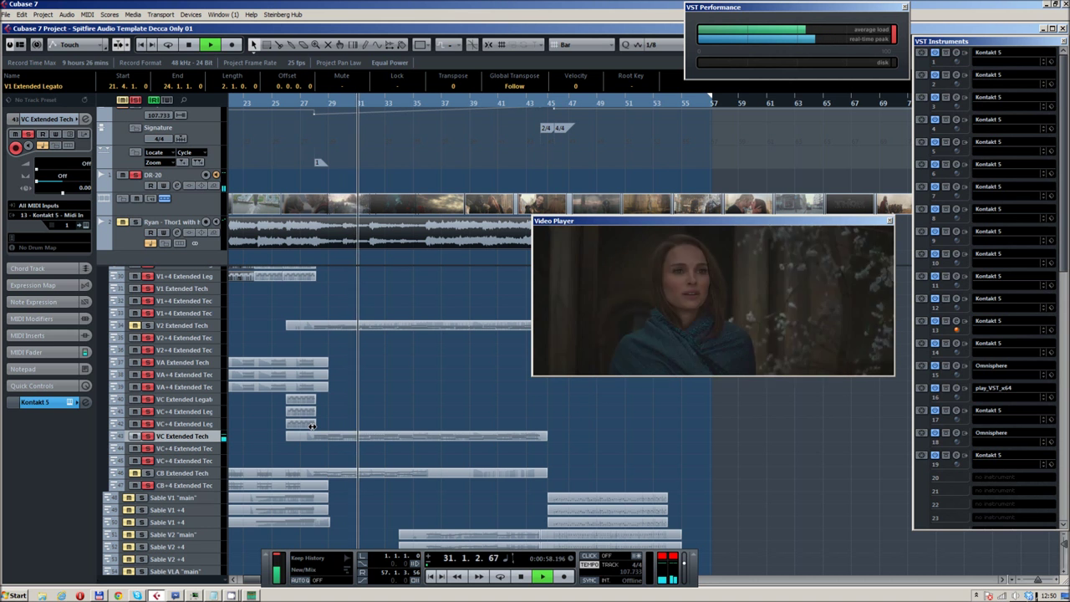
{"action": "left_click_drag", "start_coordinate": [369, 417], "coordinate": [326, 385]}
{"action": "scroll", "coordinate": [354, 416], "scroll_direction": "up", "scroll_amount": 6}
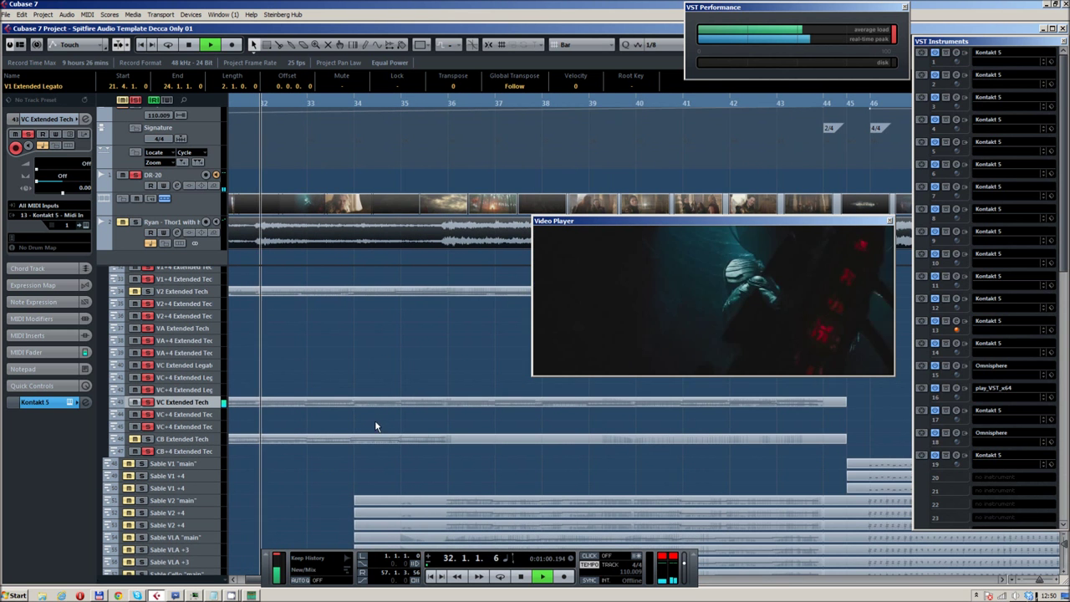
Solo V2 Extended Tech and CB Extended Tech again while playing on to bar 37, and stop.
{"action": "scroll", "coordinate": [370, 407], "scroll_direction": "down", "scroll_amount": 3}
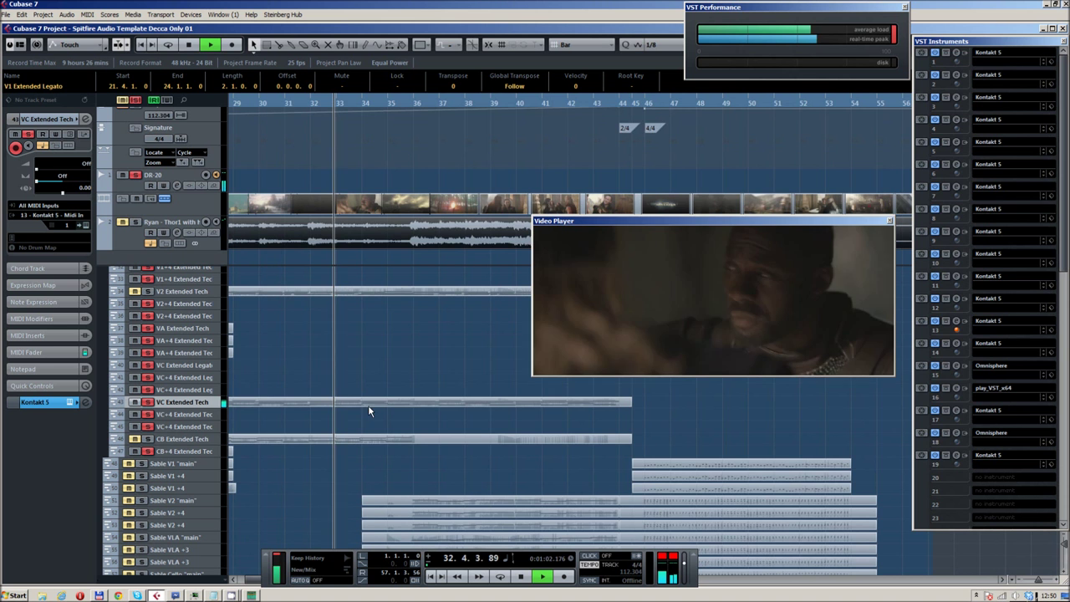
{"action": "scroll", "coordinate": [370, 410], "scroll_direction": "down", "scroll_amount": 2}
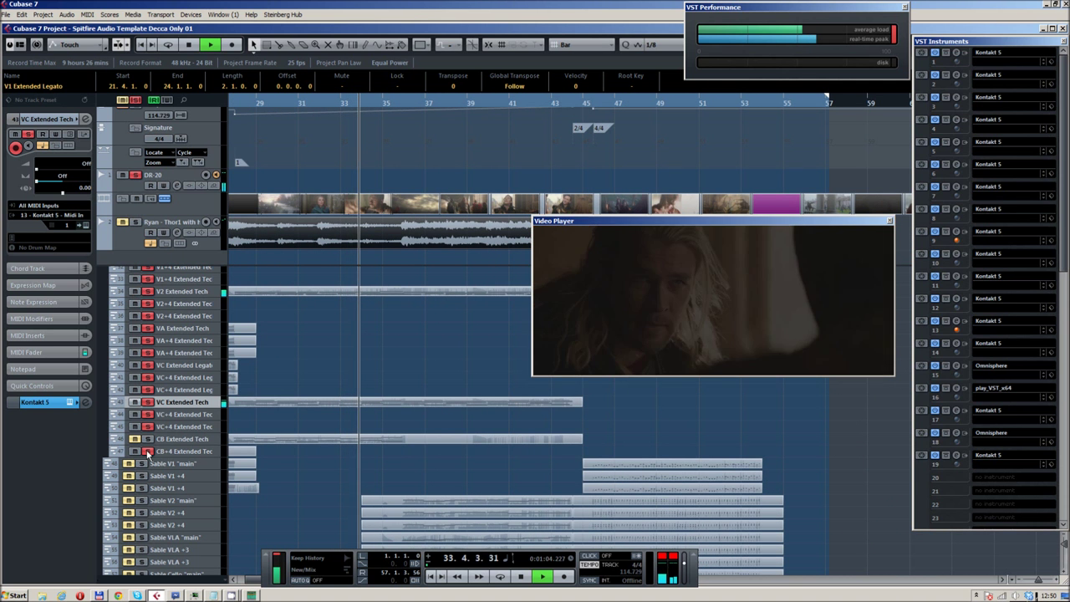
{"action": "scroll", "coordinate": [313, 391], "scroll_direction": "down", "scroll_amount": 3}
{"action": "left_click_drag", "start_coordinate": [391, 373], "coordinate": [351, 317]}
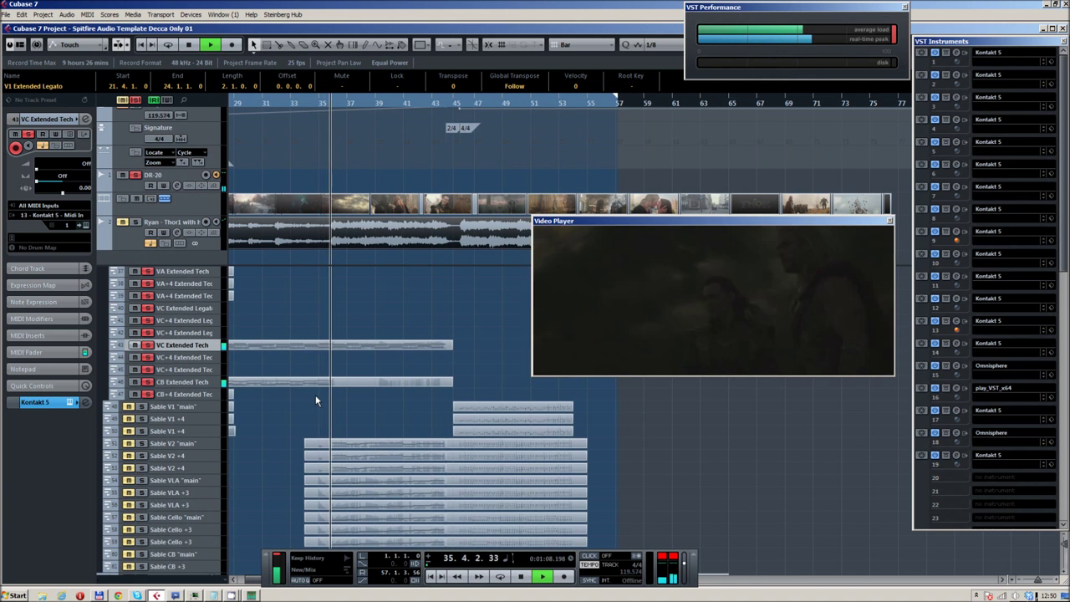
{"action": "left_click_drag", "start_coordinate": [316, 321], "coordinate": [391, 316]}
{"action": "scroll", "coordinate": [341, 360], "scroll_direction": "up", "scroll_amount": 5}
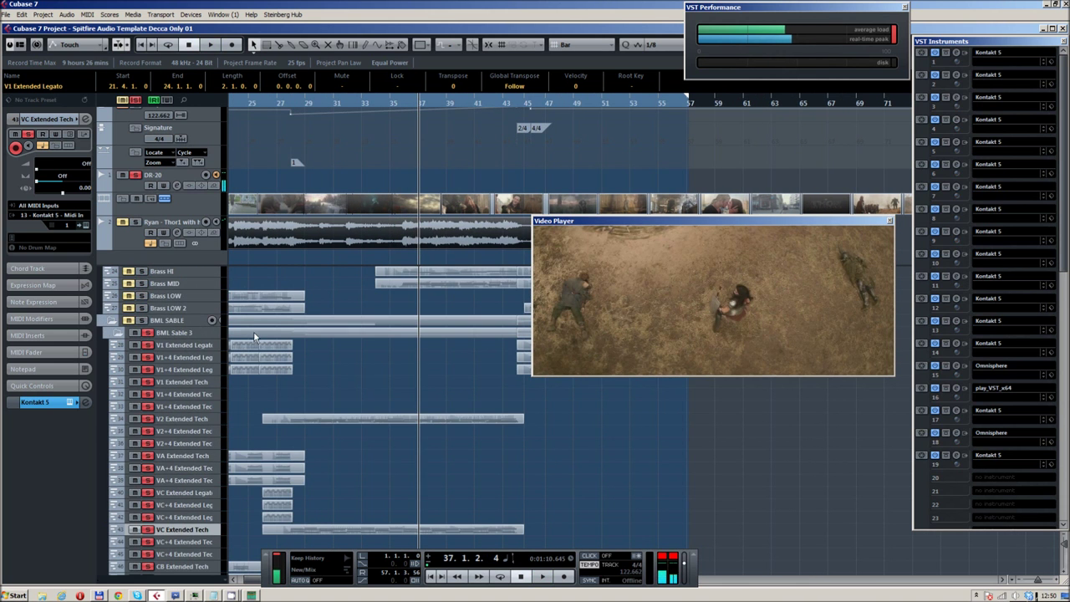
Solo the Sable V1 "main" track and both Sable V1 +4 tracks and play them from the project start.
{"action": "scroll", "coordinate": [322, 412], "scroll_direction": "down", "scroll_amount": 5}
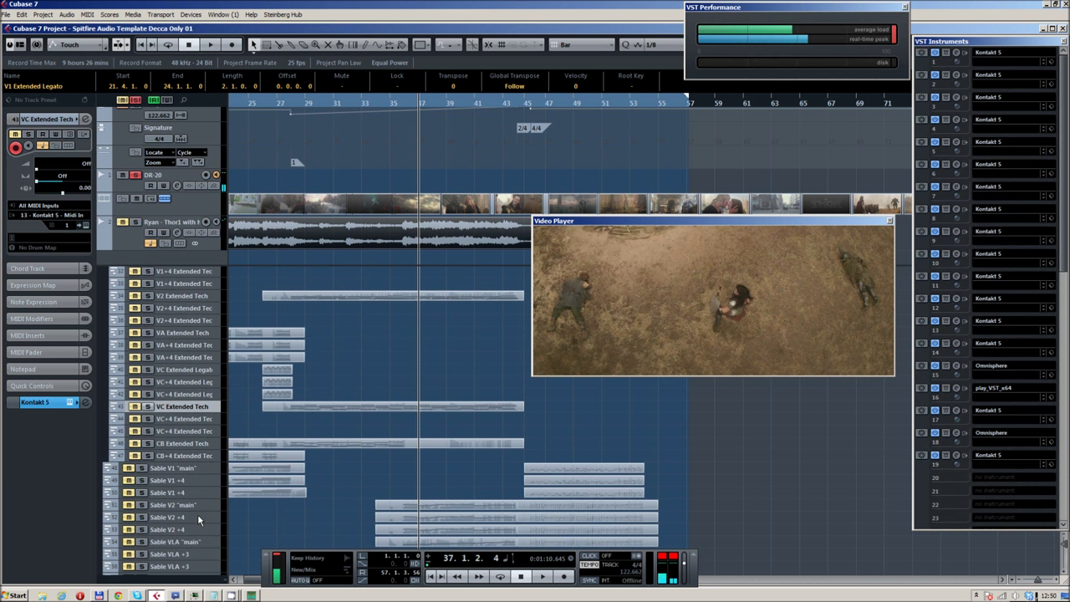
{"action": "scroll", "coordinate": [201, 517], "scroll_direction": "down", "scroll_amount": 3}
{"action": "scroll", "coordinate": [314, 435], "scroll_direction": "left", "scroll_amount": 5}
{"action": "scroll", "coordinate": [282, 451], "scroll_direction": "down", "scroll_amount": 3}
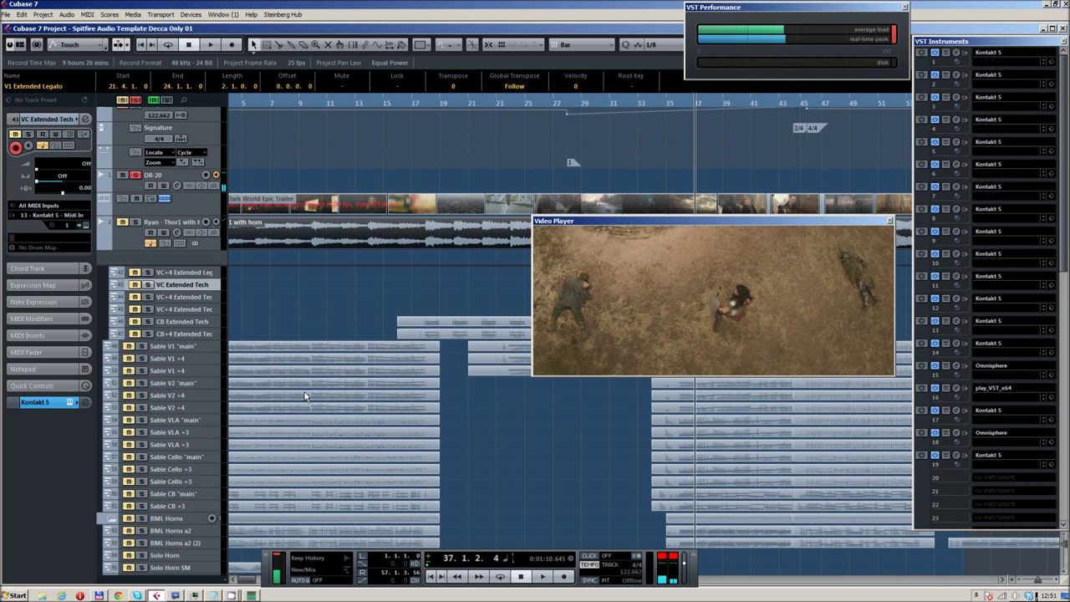
{"action": "scroll", "coordinate": [304, 394], "scroll_direction": "left", "scroll_amount": 1}
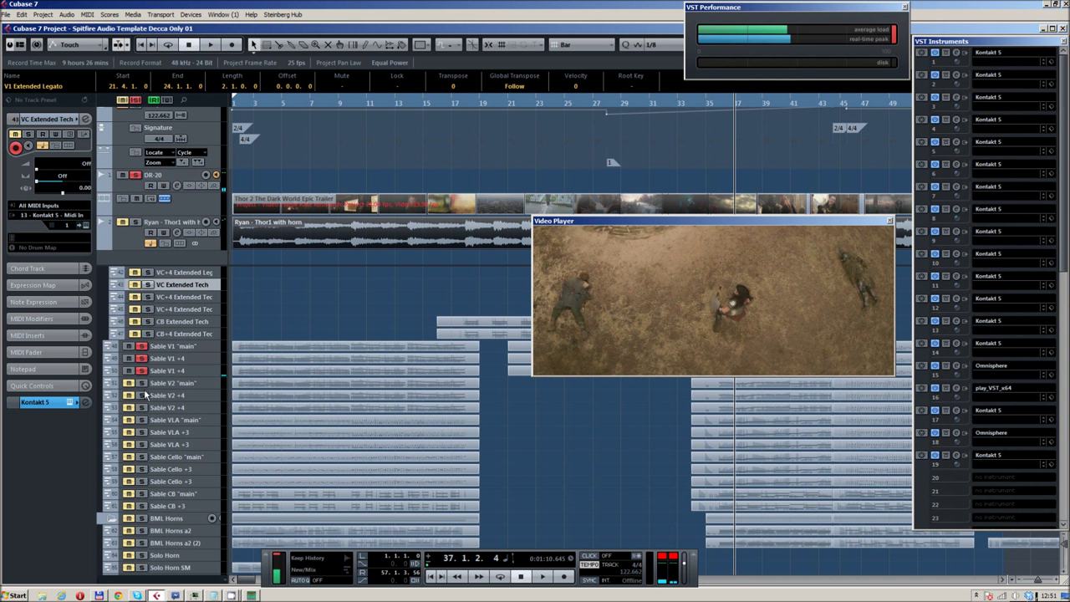
{"action": "key", "text": "period"}
{"action": "key", "text": "space"}
{"action": "key", "text": "h"}
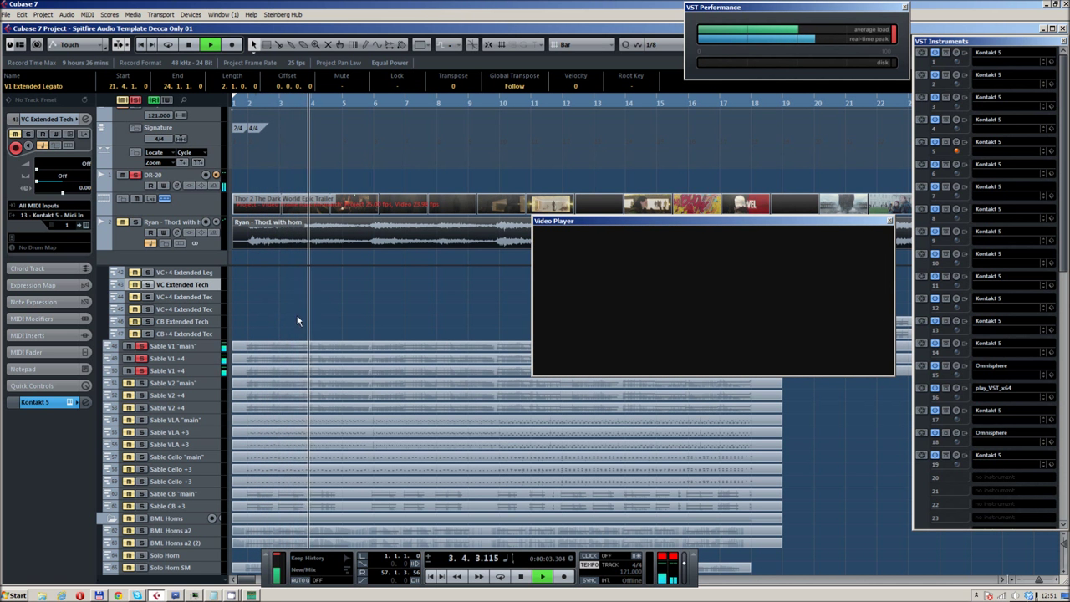
{"action": "key", "text": "g"}
{"action": "scroll", "coordinate": [333, 301], "scroll_direction": "down", "scroll_amount": 3}
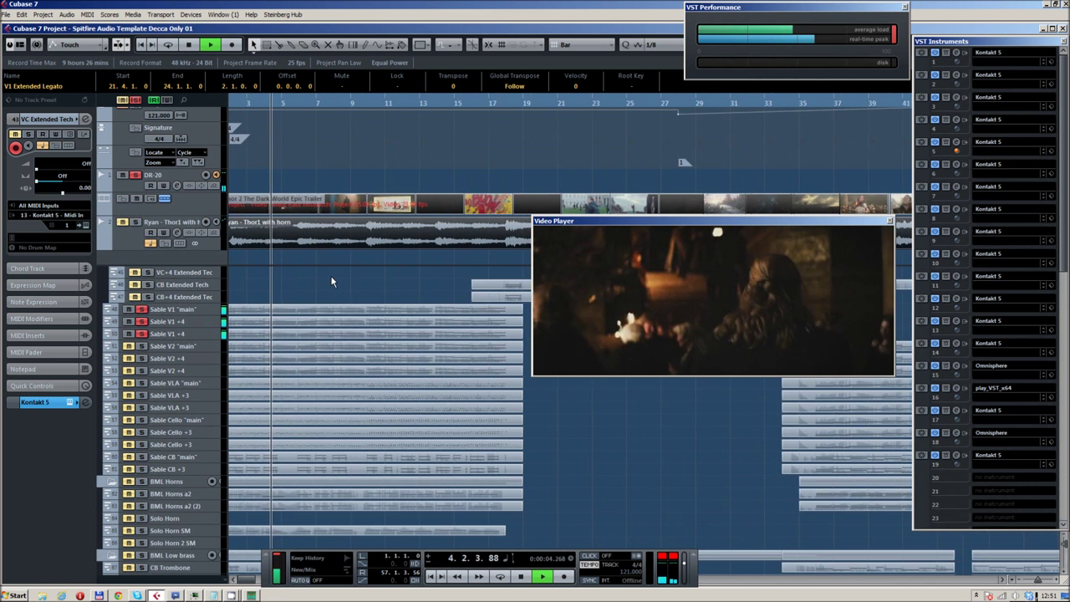
Add the Sable V2 and Sable VLA tracks to the solo one by one during playback.
{"action": "left_click", "coordinate": [141, 347]}
{"action": "left_click", "coordinate": [142, 359]}
{"action": "left_click", "coordinate": [142, 372]}
{"action": "left_click", "coordinate": [142, 383]}
{"action": "left_click", "coordinate": [142, 396]}
{"action": "left_click", "coordinate": [141, 408]}
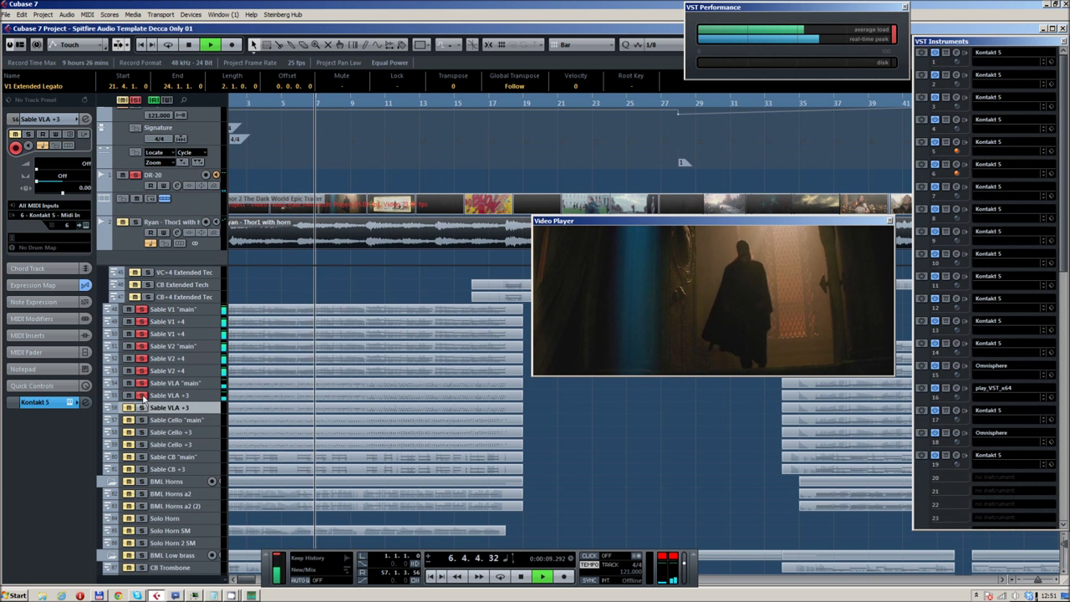
Stop playback and take all the Sable VLA, V2 and V1 tracks out of solo.
{"action": "left_click", "coordinate": [142, 384]}
{"action": "key", "text": "space"}
{"action": "left_click", "coordinate": [142, 372]}
{"action": "left_click", "coordinate": [143, 359]}
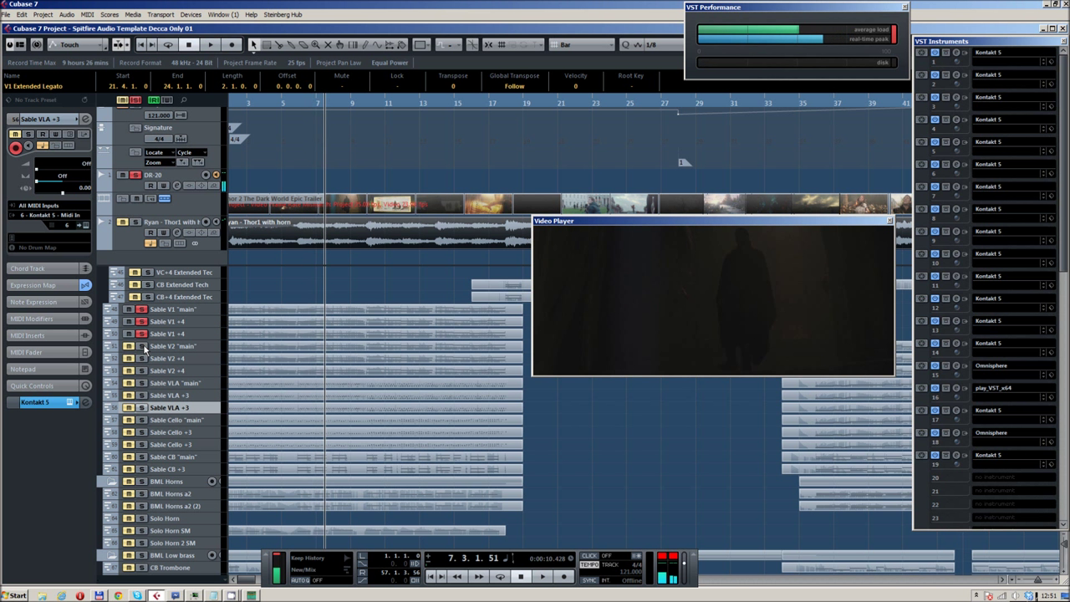
{"action": "left_click", "coordinate": [142, 310]}
Select the Sable V1 "main" track together with the two Sable V1 +4 tracks.
{"action": "left_click", "coordinate": [209, 309]}
{"action": "left_click", "coordinate": [209, 321], "text": "shift"}
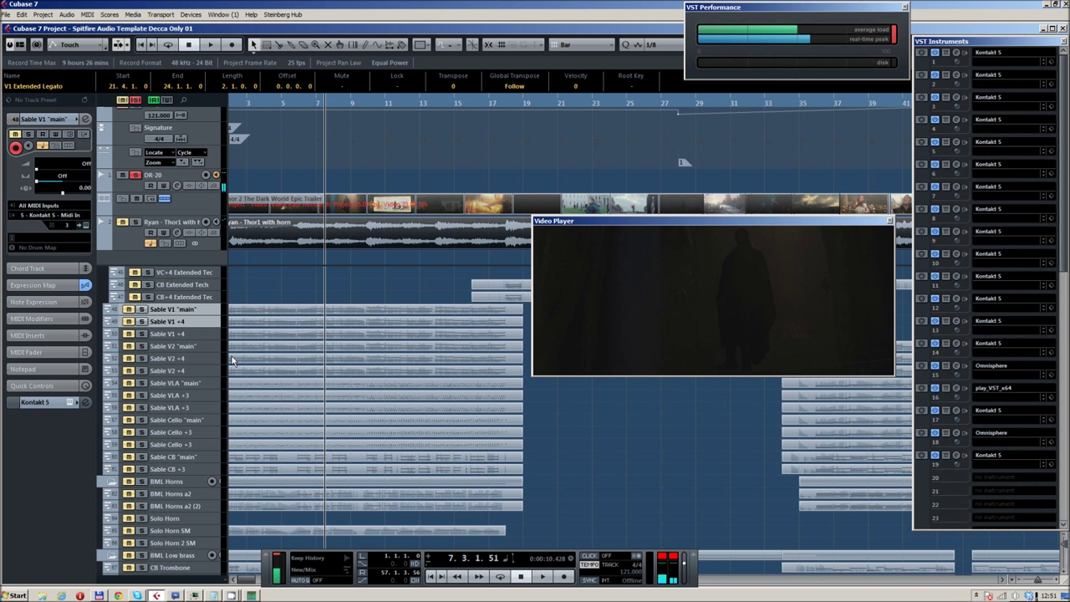
{"action": "left_click", "coordinate": [204, 335], "text": "shift"}
{"action": "left_click", "coordinate": [188, 309]}
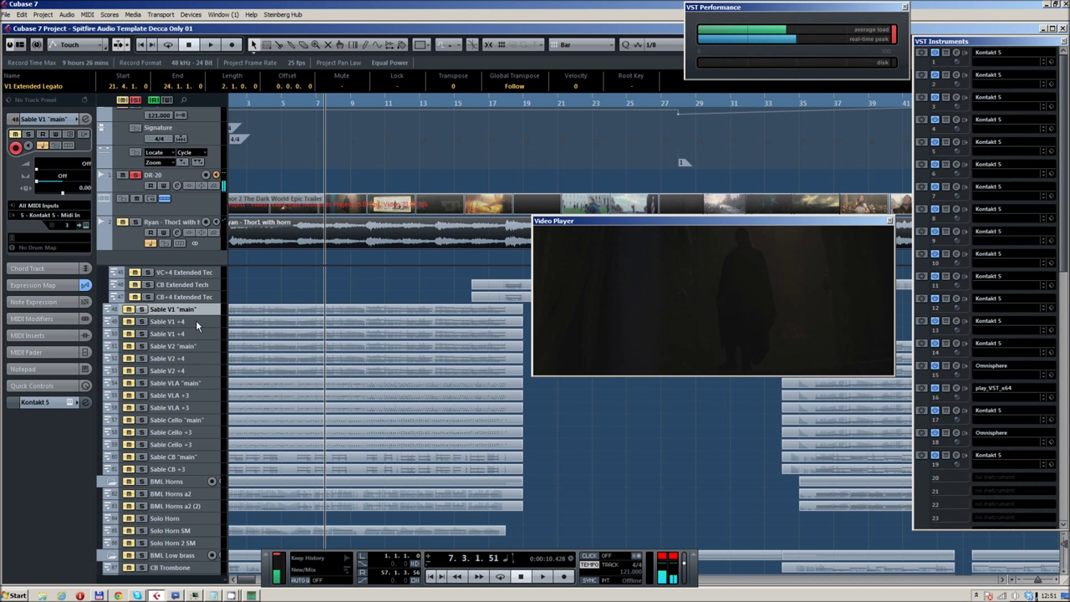
{"action": "left_click", "coordinate": [197, 321]}
{"action": "left_click", "coordinate": [193, 335], "text": "shift"}
{"action": "left_click", "coordinate": [194, 310], "text": "shift"}
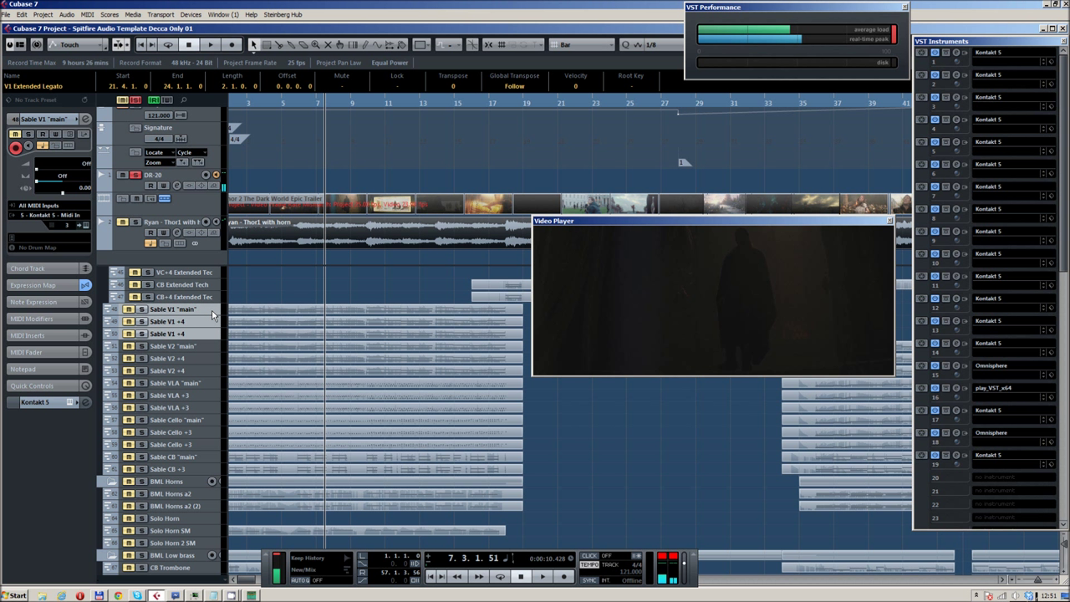
Select the three Sable VLA tracks as a group, followed by the second Sable V1 +4 track alone.
{"action": "scroll", "coordinate": [305, 285], "scroll_direction": "down", "scroll_amount": 1}
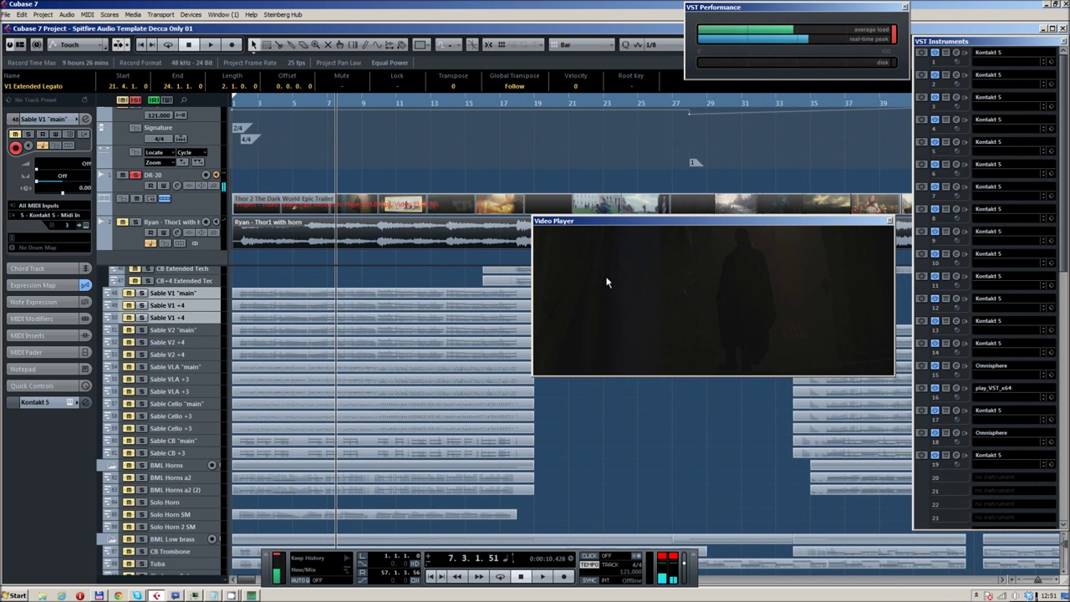
{"action": "left_click", "coordinate": [192, 367]}
{"action": "left_click", "coordinate": [199, 392], "text": "shift"}
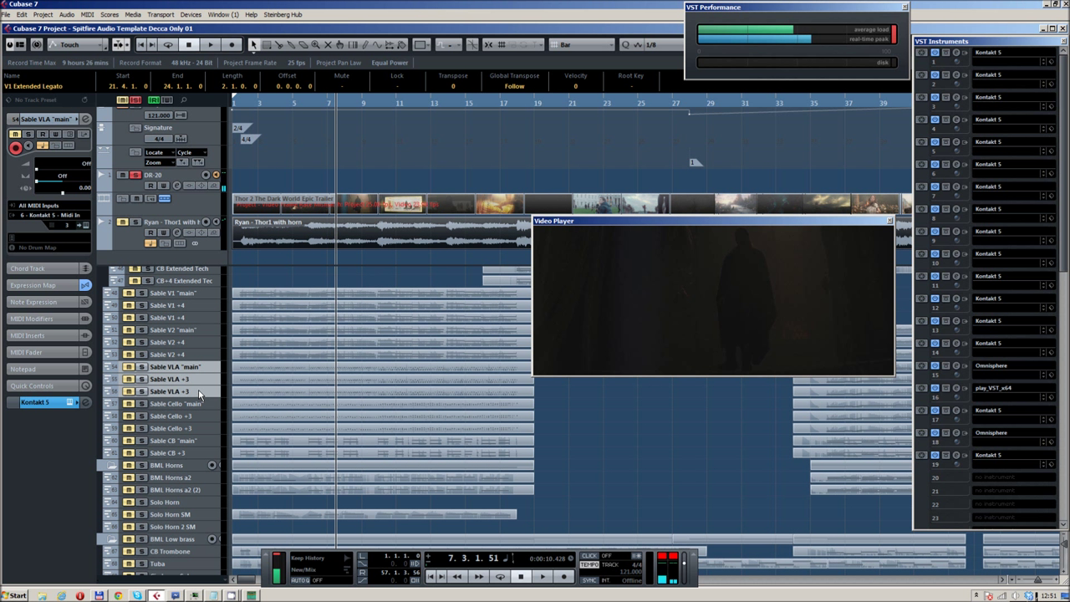
{"action": "left_click", "coordinate": [192, 319]}
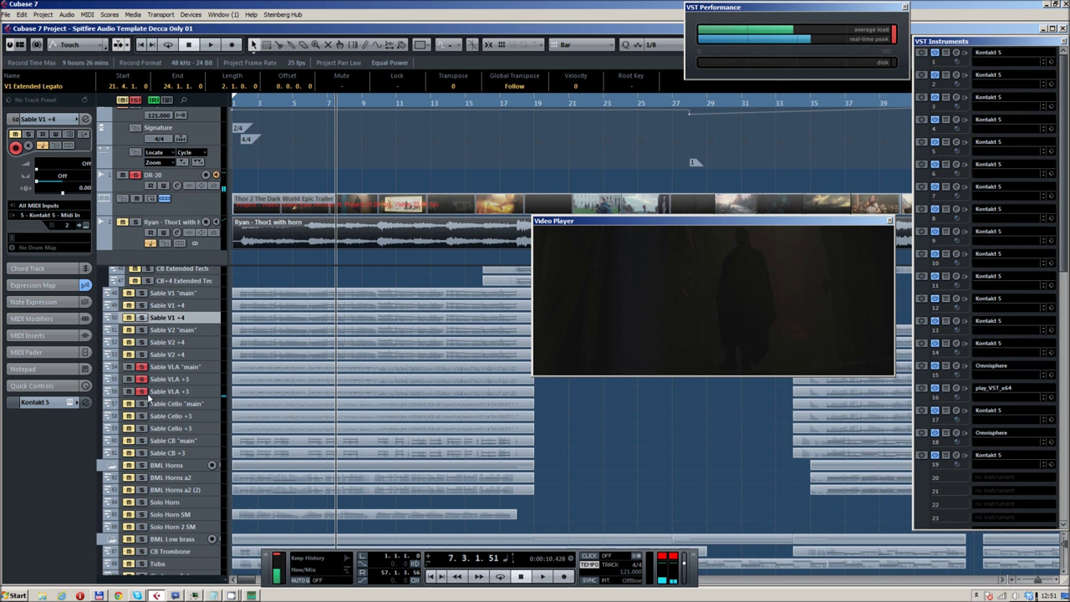
Solo all the Sable VLA and Sable Cello tracks and play them from bar 1.
{"action": "left_click", "coordinate": [255, 107]}
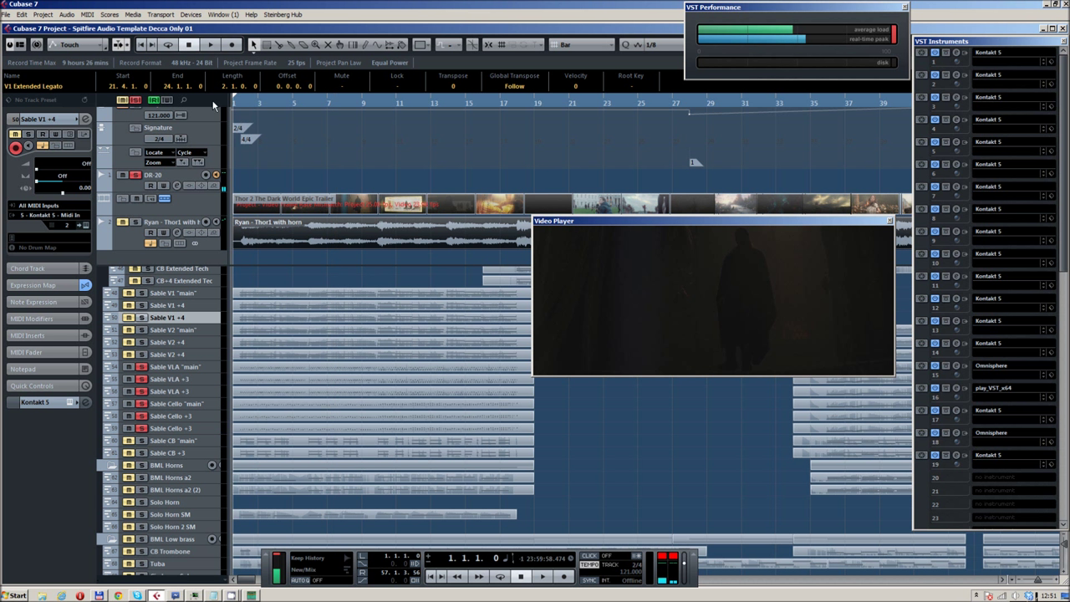
{"action": "key", "text": "space"}
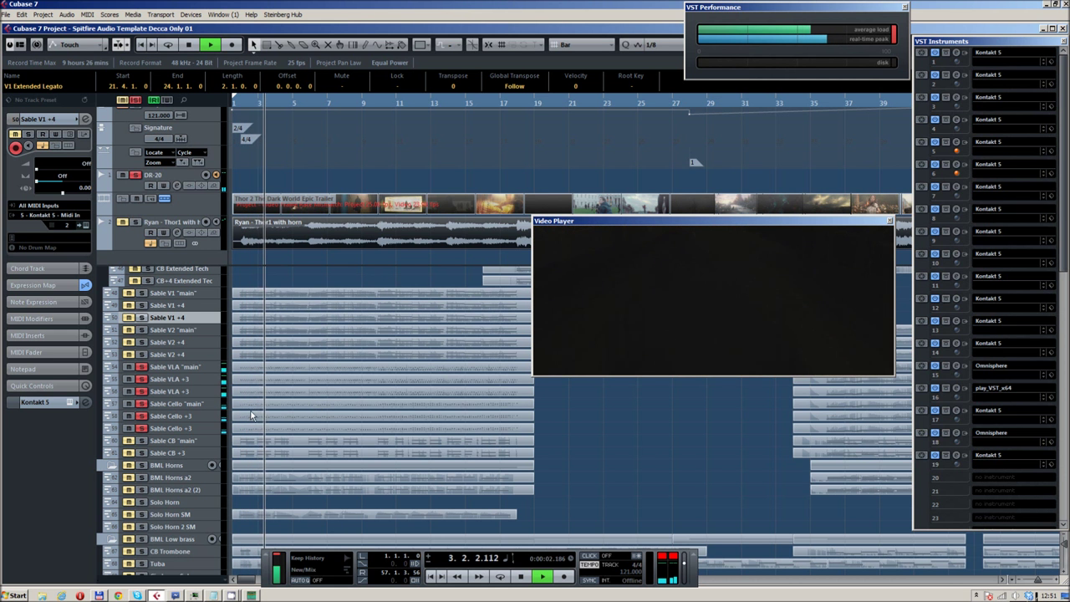
{"action": "scroll", "coordinate": [255, 408], "scroll_direction": "up", "scroll_amount": 2}
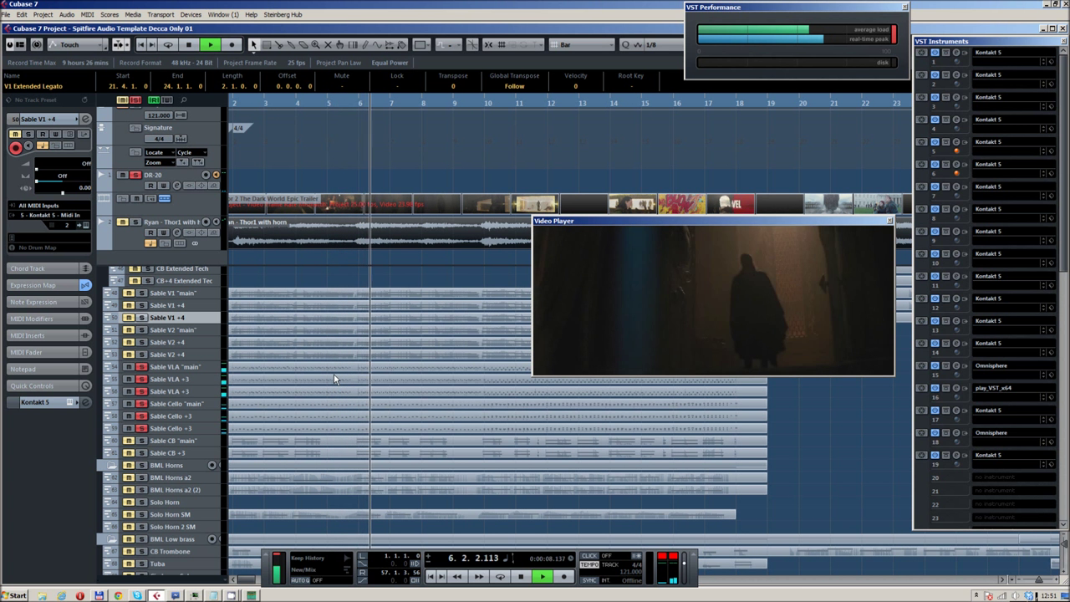
Select the opening parts of the Sable VLA and Sable Cello tracks and open them together in the Key Editor.
{"action": "left_click", "coordinate": [430, 368]}
{"action": "left_click", "coordinate": [459, 433]}
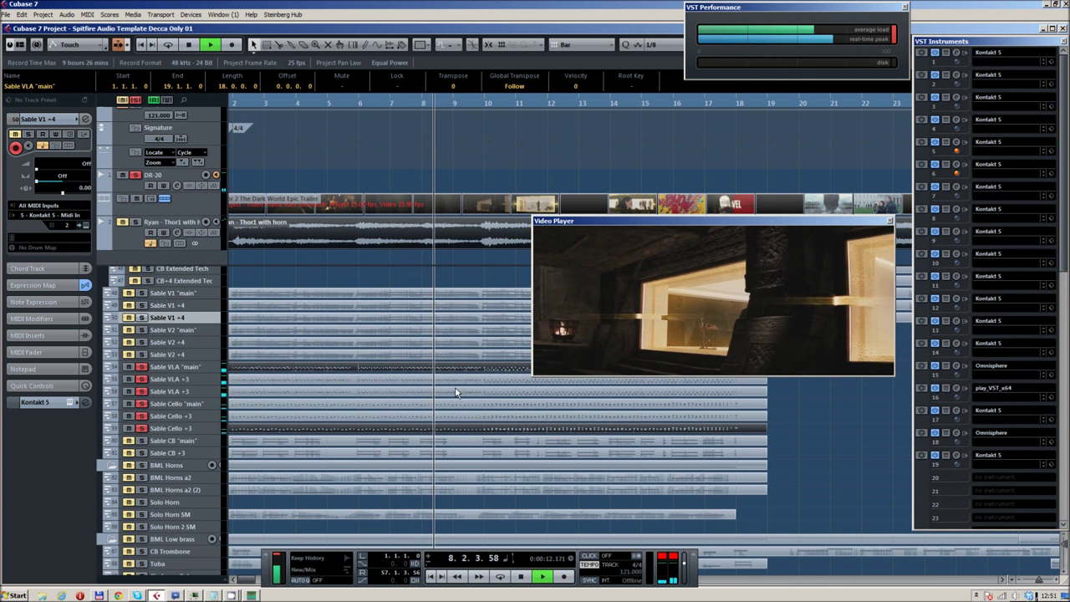
{"action": "left_click_drag", "start_coordinate": [773, 436], "coordinate": [490, 371]}
{"action": "double_click", "coordinate": [490, 371]}
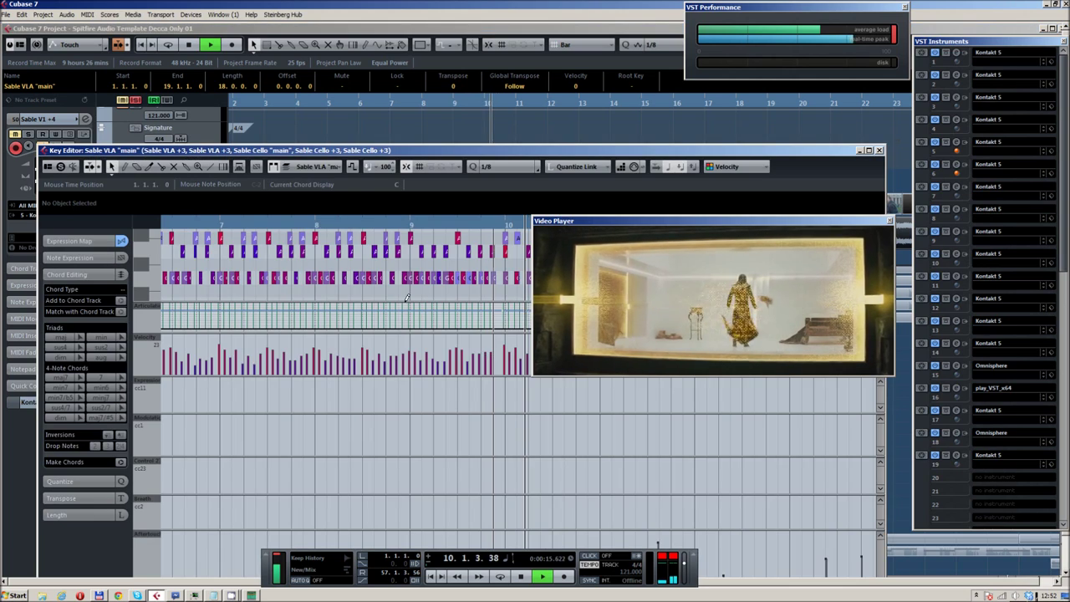
Examine the viola and cello notes and velocities up to bar 18 during playback, then close the Key Editor and stop.
{"action": "scroll", "coordinate": [327, 273], "scroll_direction": "up", "scroll_amount": 3}
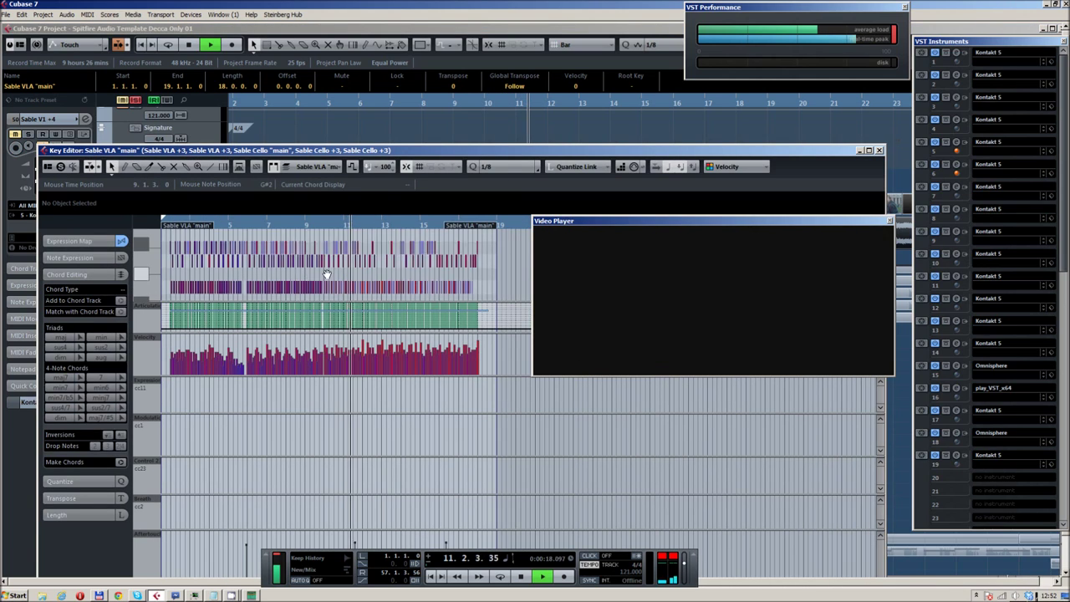
{"action": "scroll", "coordinate": [365, 271], "scroll_direction": "up", "scroll_amount": 5}
{"action": "left_click_drag", "start_coordinate": [495, 256], "coordinate": [316, 254]}
{"action": "scroll", "coordinate": [374, 254], "scroll_direction": "down", "scroll_amount": 3}
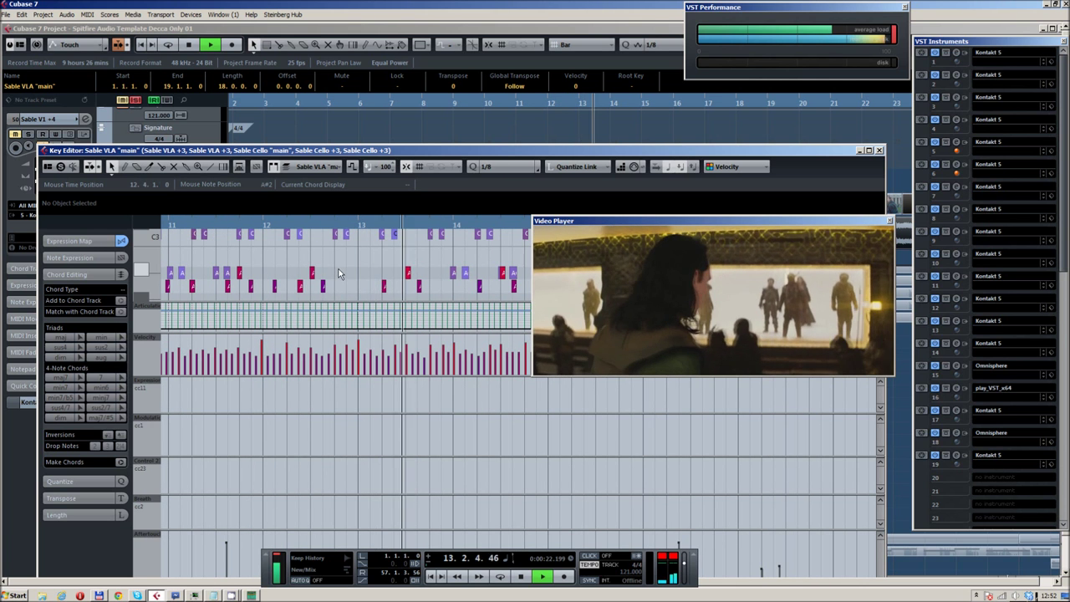
{"action": "scroll", "coordinate": [380, 256], "scroll_direction": "down", "scroll_amount": 4}
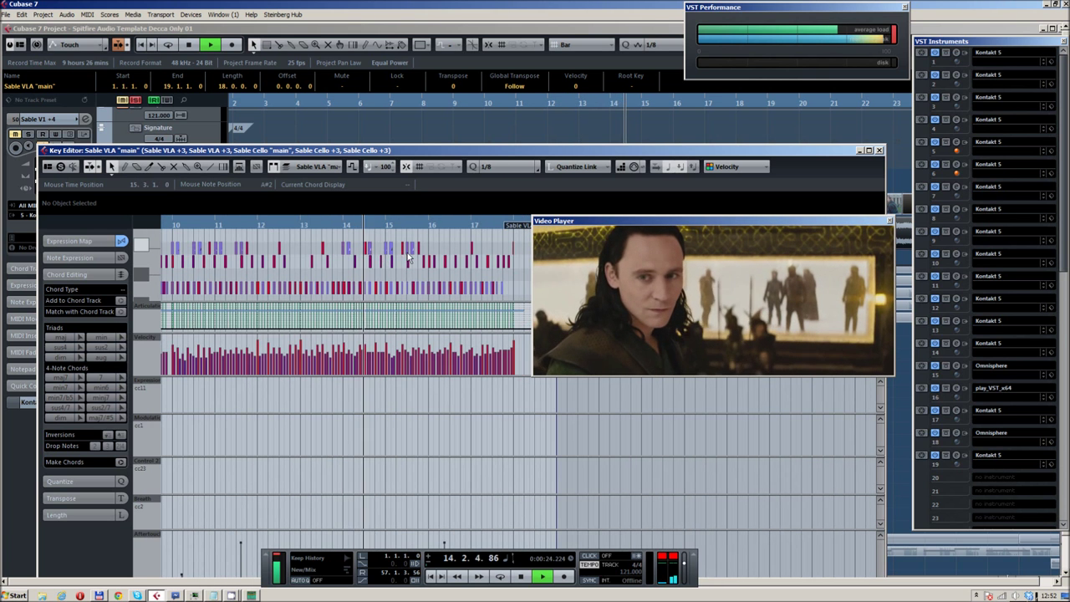
{"action": "scroll", "coordinate": [424, 264], "scroll_direction": "down", "scroll_amount": 2}
{"action": "scroll", "coordinate": [430, 266], "scroll_direction": "up", "scroll_amount": 5}
{"action": "scroll", "coordinate": [312, 236], "scroll_direction": "right", "scroll_amount": 4}
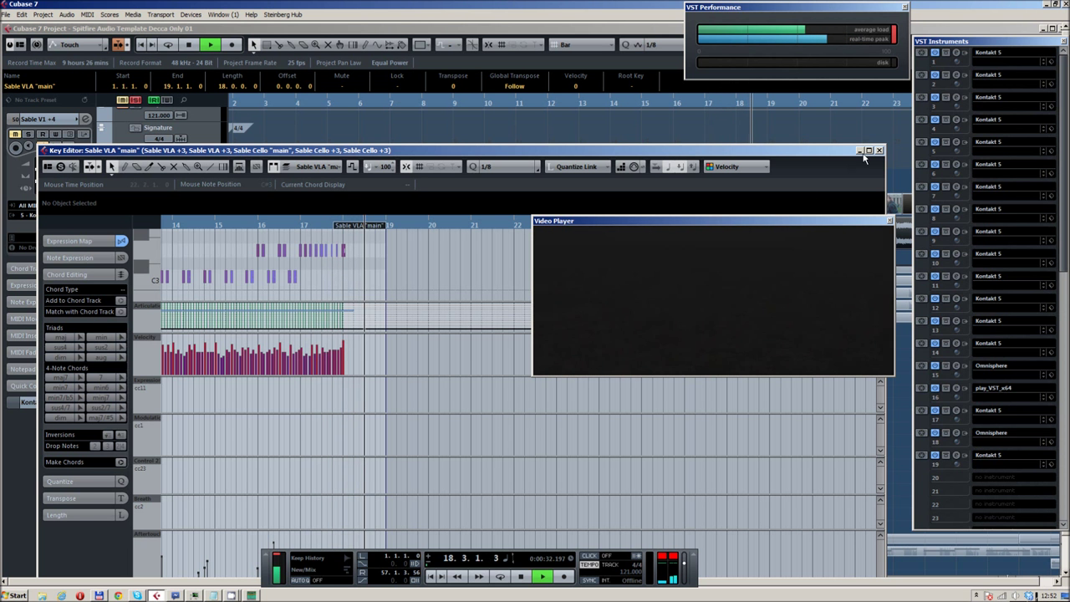
{"action": "left_click", "coordinate": [878, 150]}
{"action": "key", "text": "space"}
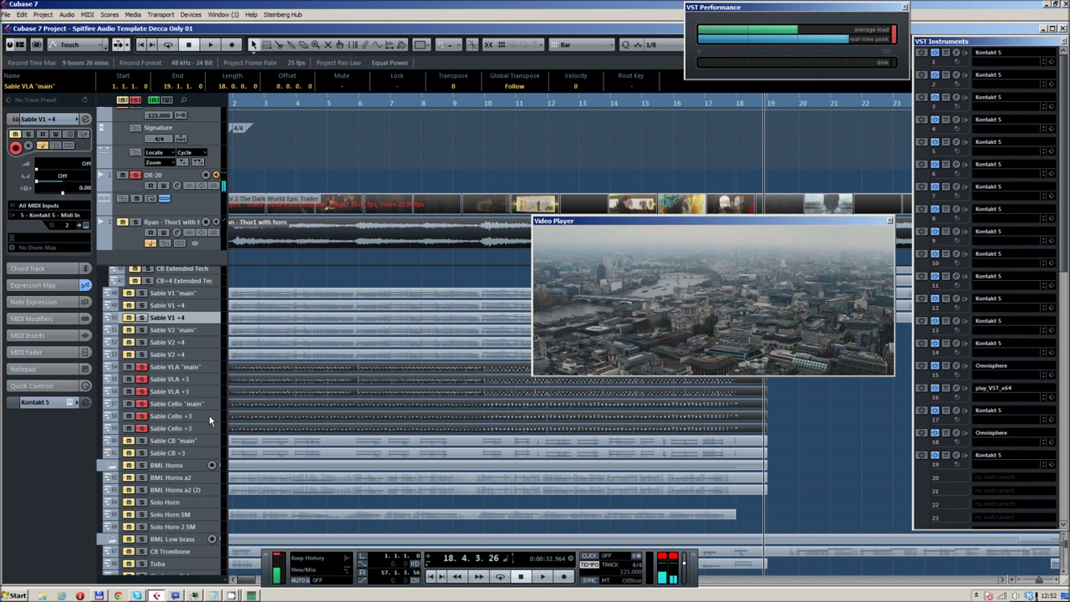
Add the Sable CB, V2 and V1 tracks to the solo and return the playback position to bar 1.
{"action": "scroll", "coordinate": [199, 426], "scroll_direction": "down", "scroll_amount": 3}
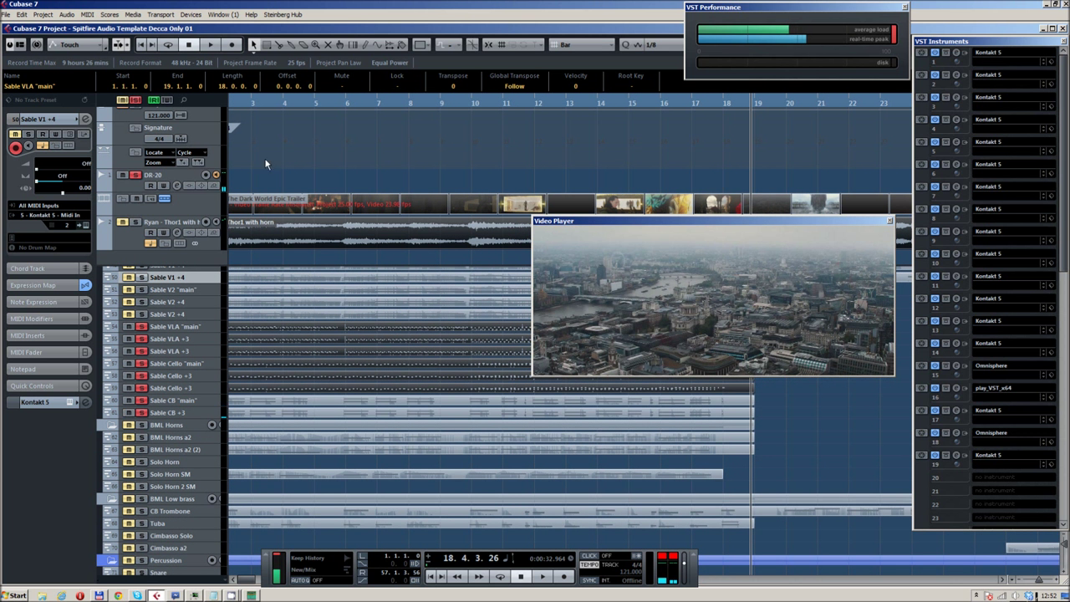
{"action": "left_click_drag", "start_coordinate": [273, 104], "coordinate": [241, 149]}
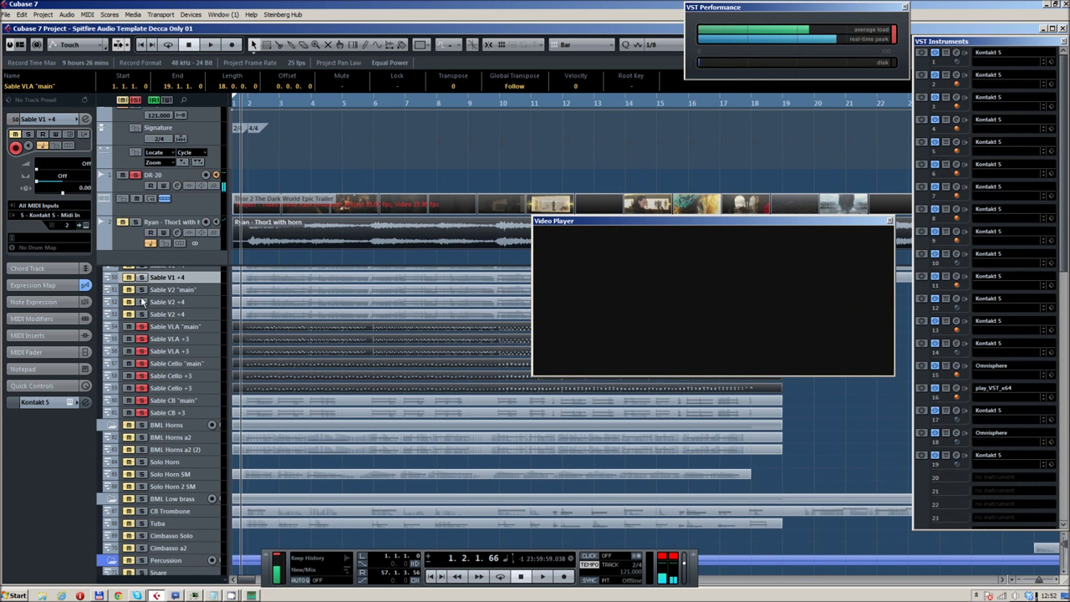
{"action": "left_click", "coordinate": [130, 304]}
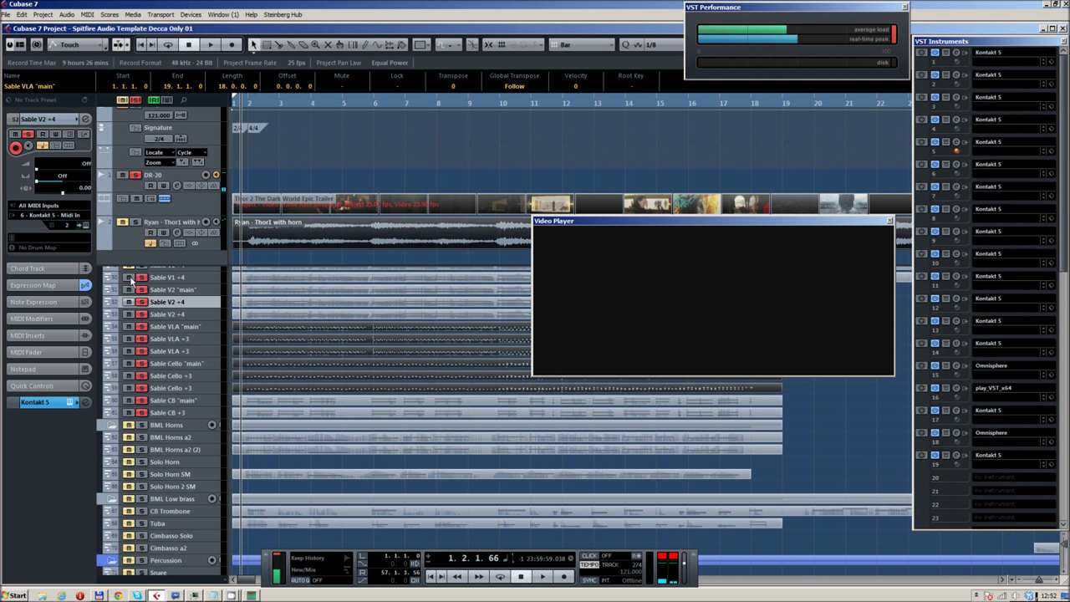
{"action": "scroll", "coordinate": [134, 293], "scroll_direction": "up", "scroll_amount": 4}
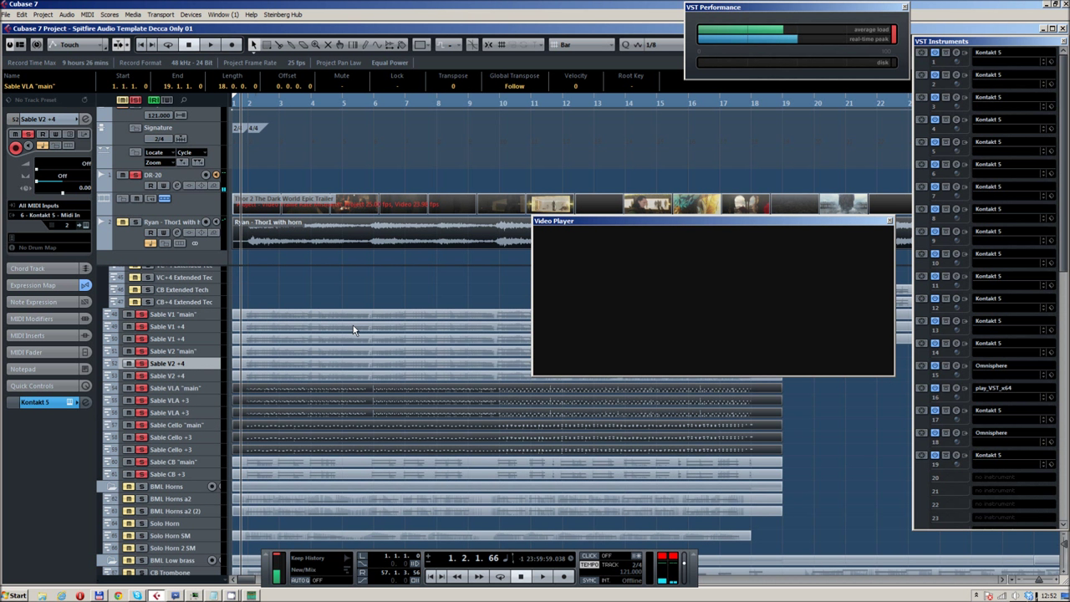
Play the soloed Sable tracks from bar 1 and add the BML Sable 3 folder to the solo during playback.
{"action": "key", "text": "space"}
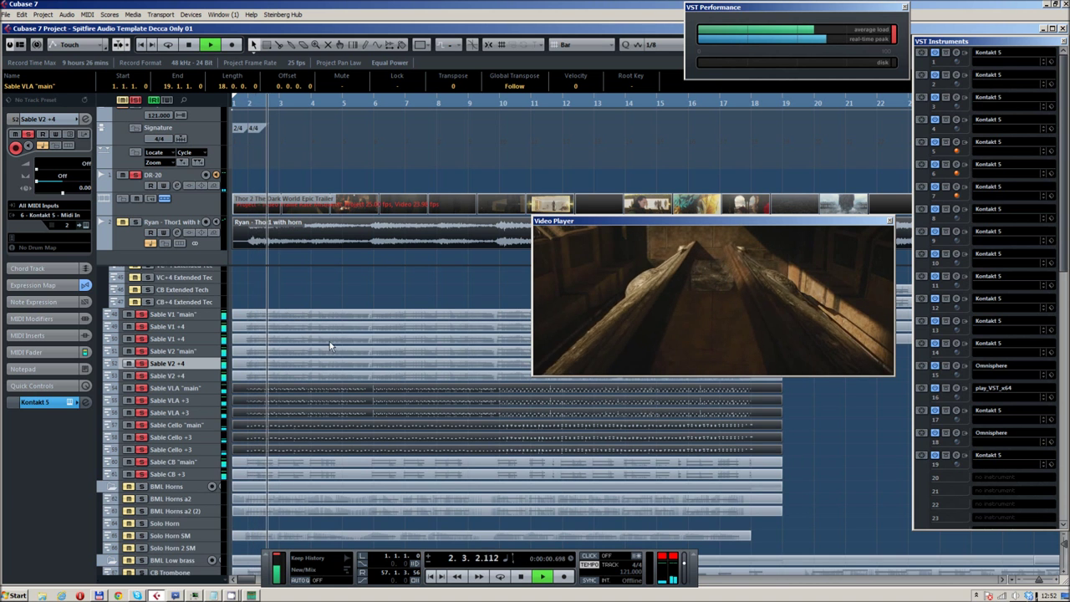
{"action": "scroll", "coordinate": [326, 351], "scroll_direction": "down", "scroll_amount": 5}
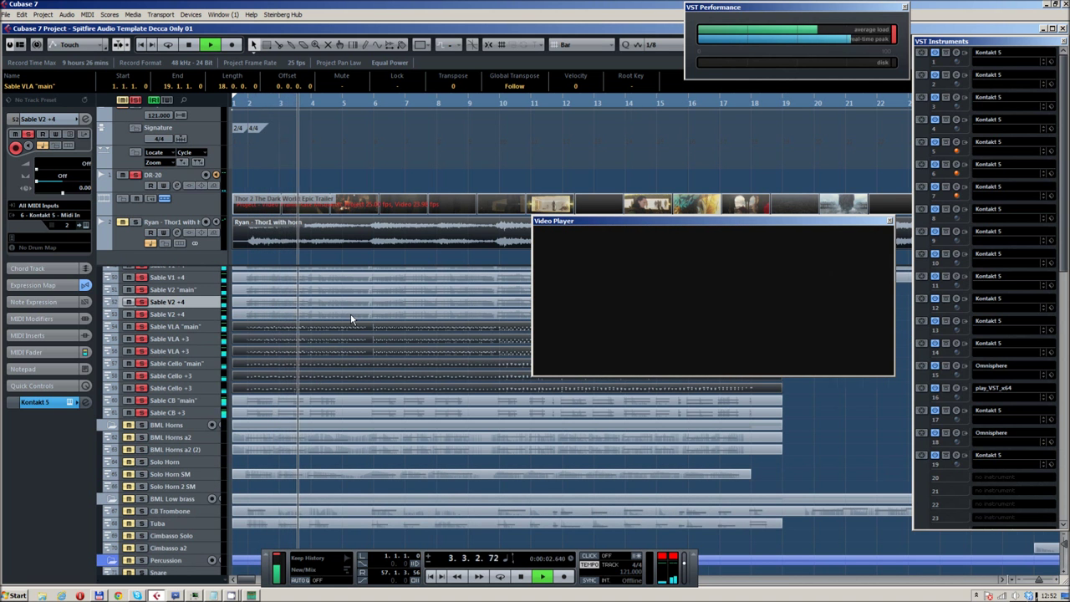
{"action": "key", "text": "g"}
{"action": "scroll", "coordinate": [357, 327], "scroll_direction": "up", "scroll_amount": 4}
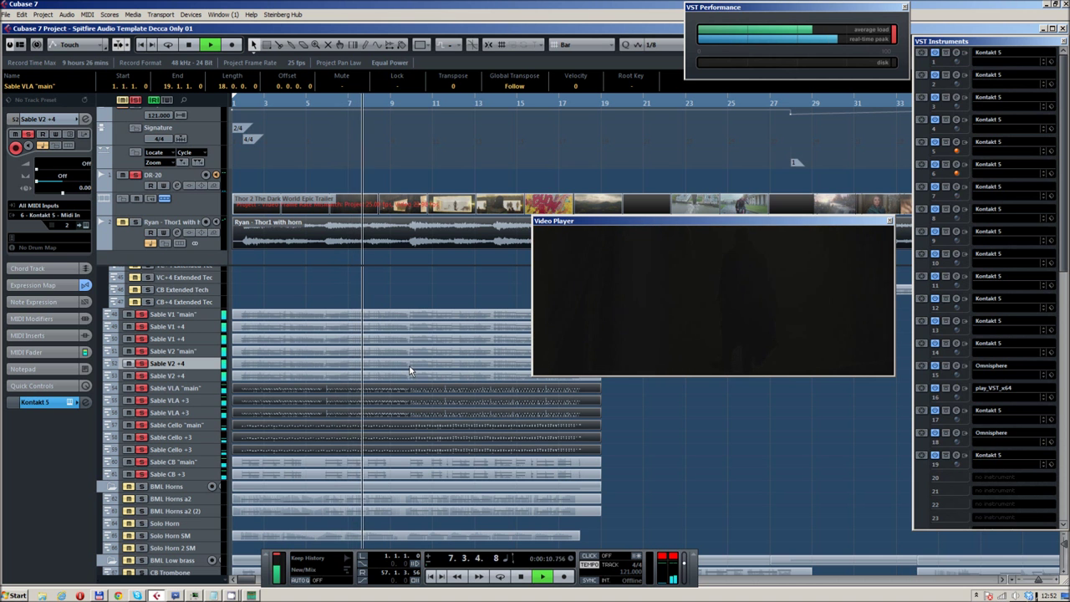
{"action": "scroll", "coordinate": [409, 365], "scroll_direction": "up", "scroll_amount": 3}
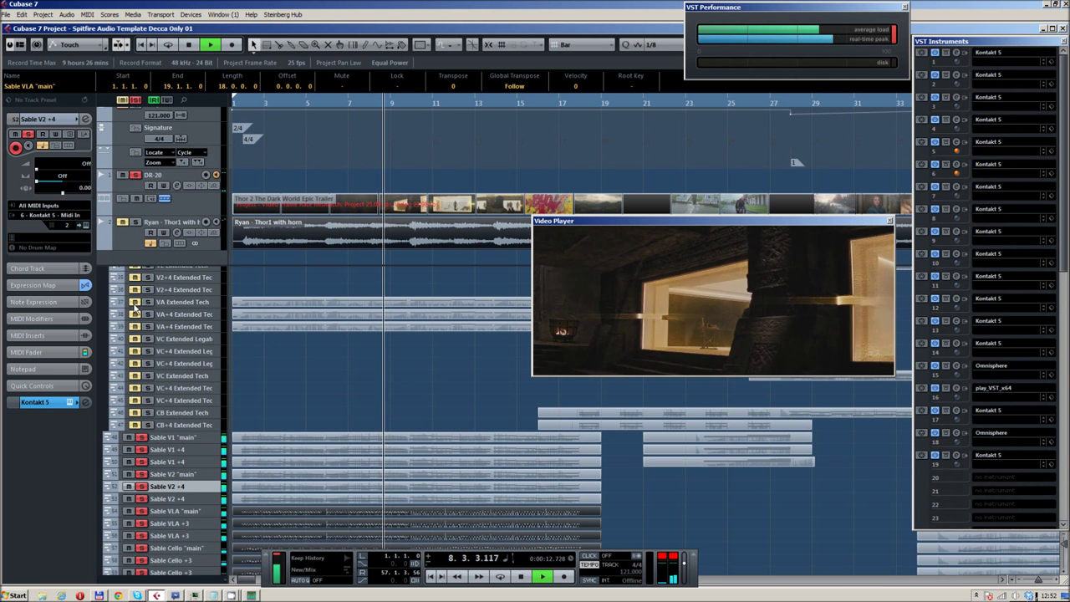
{"action": "scroll", "coordinate": [132, 351], "scroll_direction": "up", "scroll_amount": 3}
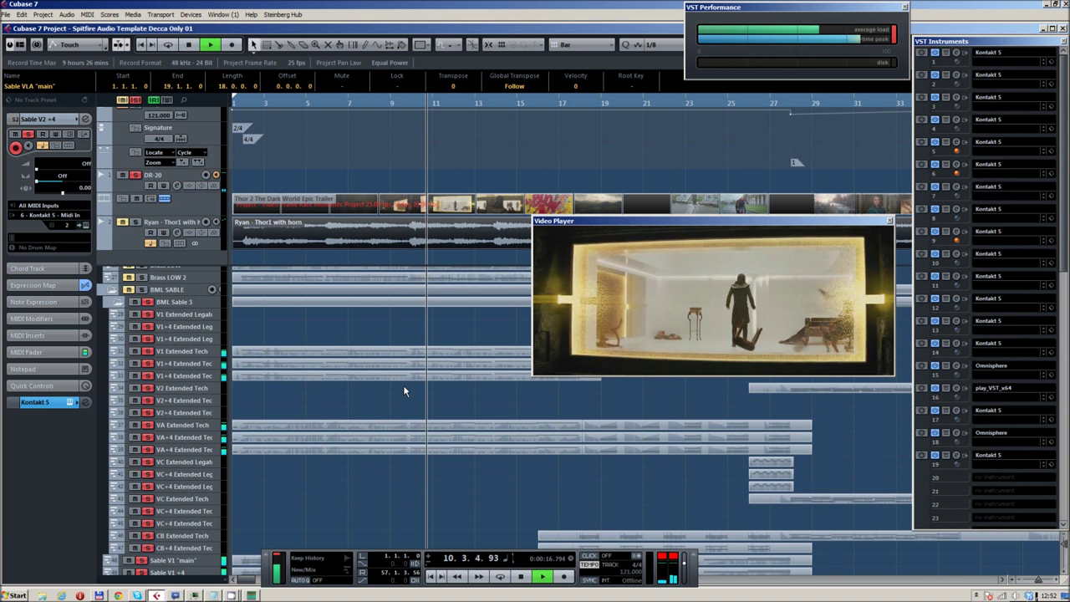
Play the soloed Sable strings on past bar 15 with the whole arrangement in view, and dismiss the Dropbox notification.
{"action": "scroll", "coordinate": [403, 386], "scroll_direction": "down", "scroll_amount": 5}
{"action": "scroll", "coordinate": [404, 385], "scroll_direction": "down", "scroll_amount": 1}
{"action": "scroll", "coordinate": [428, 367], "scroll_direction": "up", "scroll_amount": 1}
{"action": "key", "text": "g"}
{"action": "key", "text": "g"}
{"action": "scroll", "coordinate": [332, 353], "scroll_direction": "up", "scroll_amount": 1}
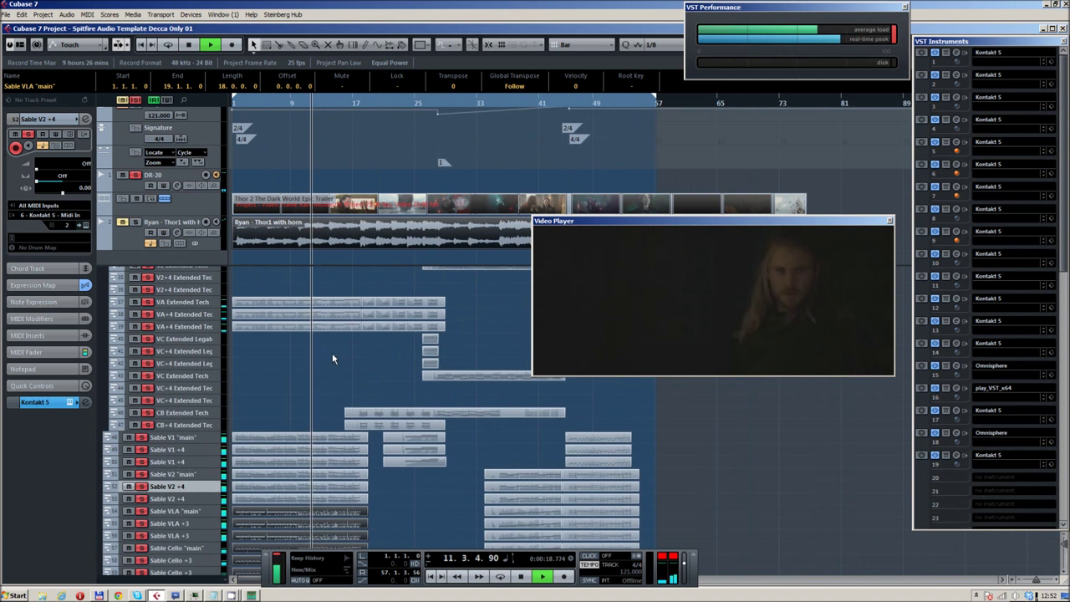
{"action": "scroll", "coordinate": [347, 363], "scroll_direction": "down", "scroll_amount": 2}
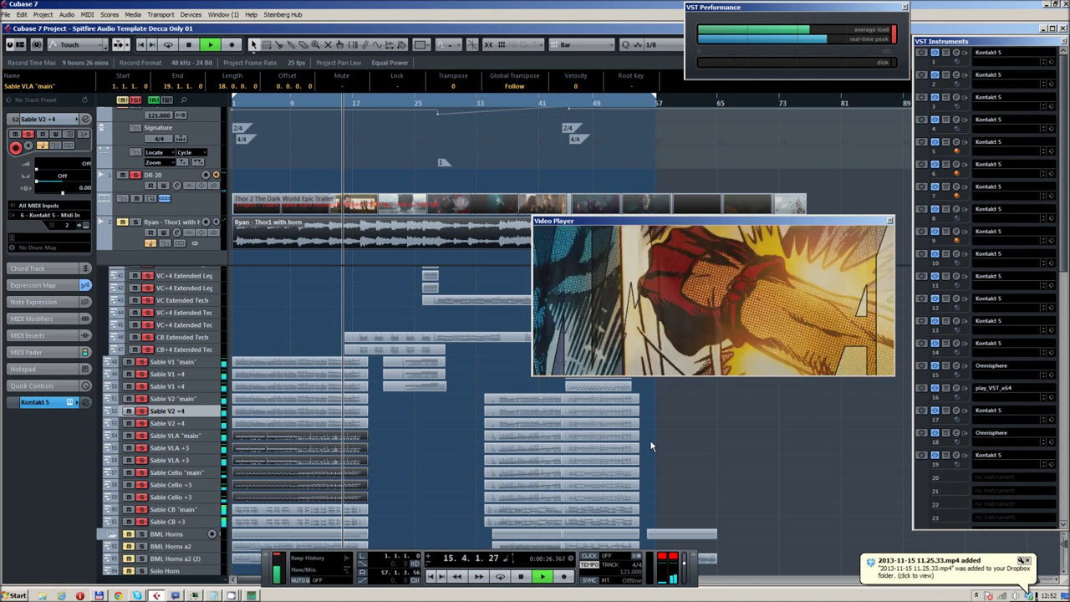
{"action": "left_click", "coordinate": [1014, 557]}
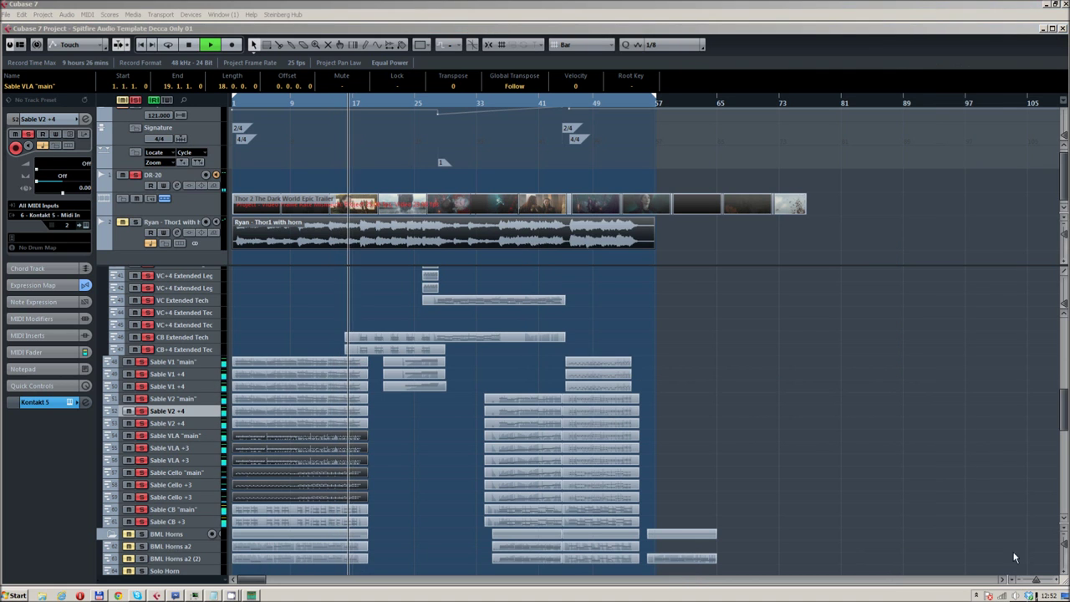
Play the soloed Sable strings on to bar 28, following the Extended Tech and Sable parts against the video.
{"action": "left_click", "coordinate": [415, 417]}
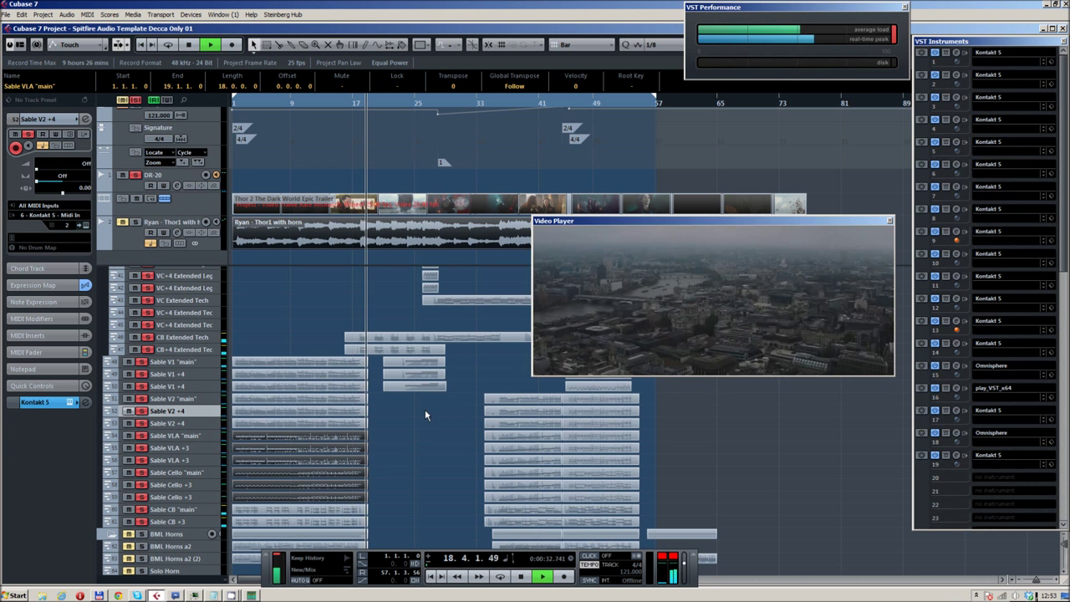
{"action": "scroll", "coordinate": [391, 363], "scroll_direction": "up", "scroll_amount": 2}
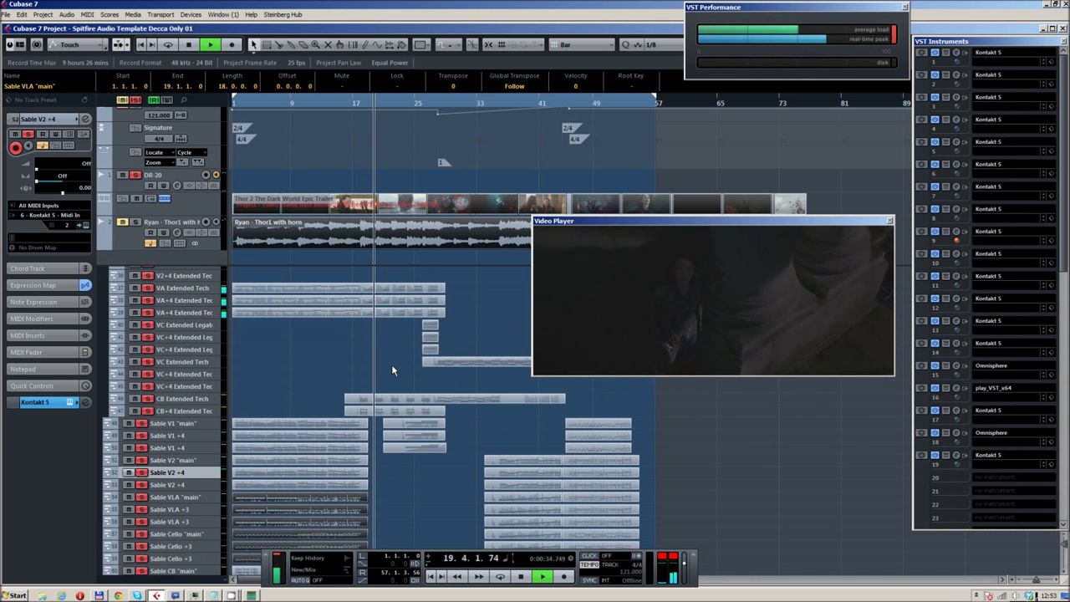
{"action": "scroll", "coordinate": [389, 368], "scroll_direction": "up", "scroll_amount": 2}
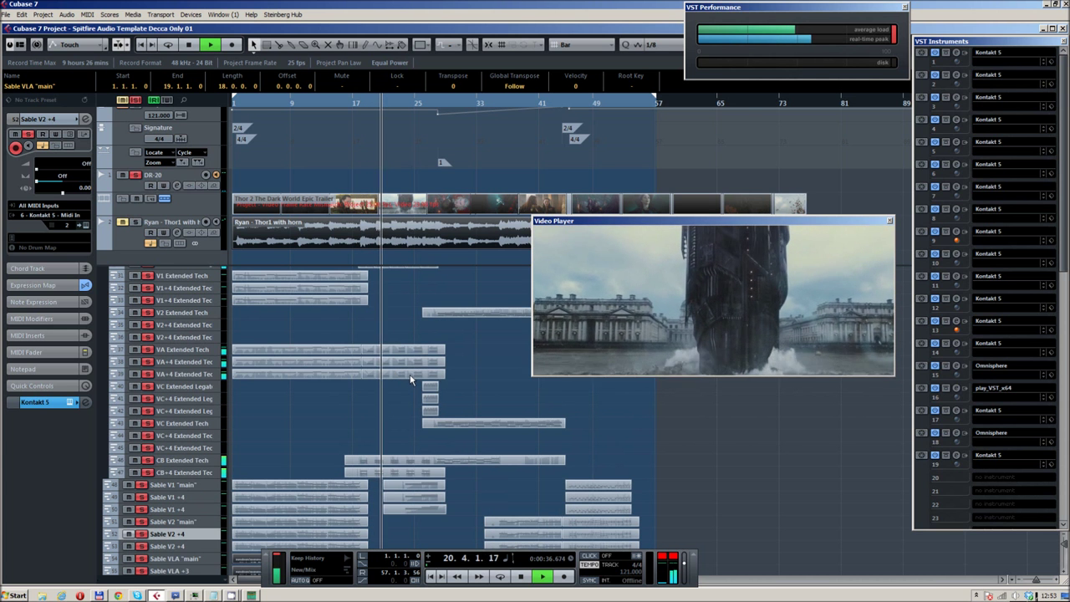
{"action": "scroll", "coordinate": [408, 377], "scroll_direction": "up", "scroll_amount": 2}
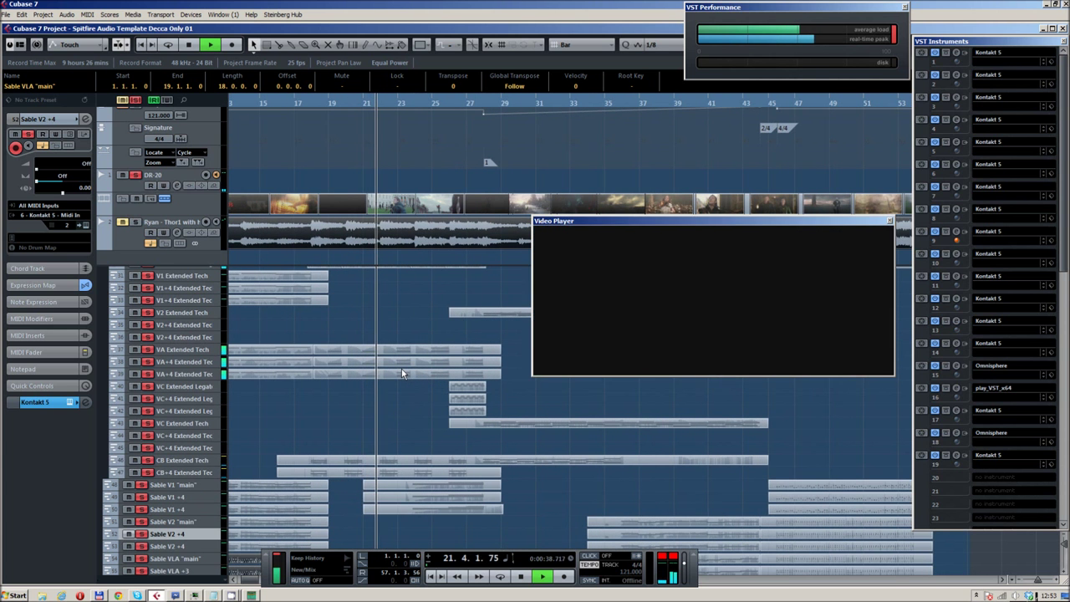
{"action": "scroll", "coordinate": [389, 401], "scroll_direction": "right", "scroll_amount": 1}
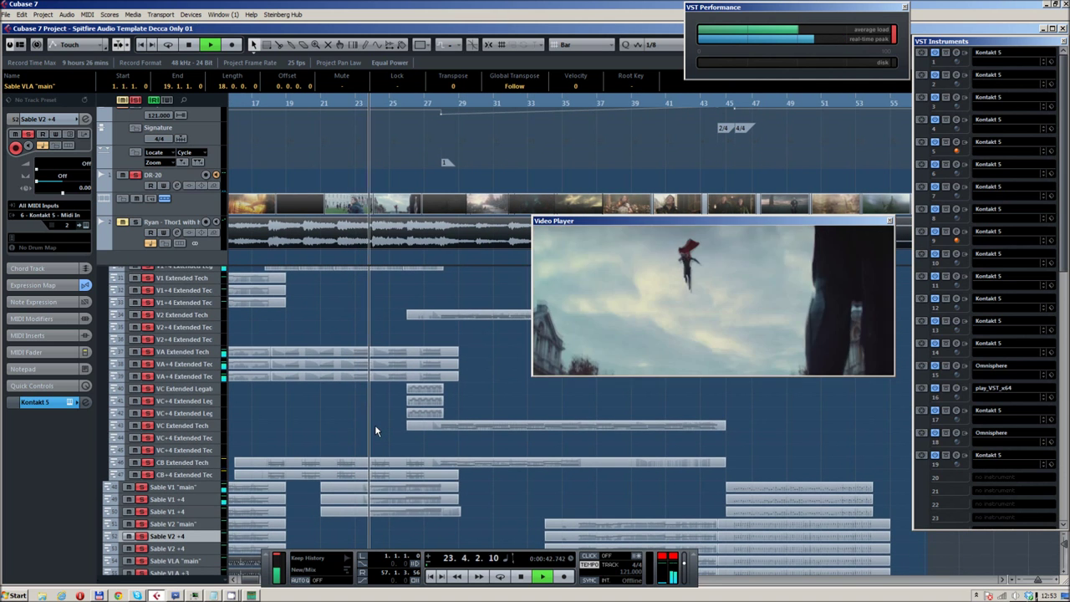
{"action": "scroll", "coordinate": [378, 426], "scroll_direction": "down", "scroll_amount": 2}
{"action": "scroll", "coordinate": [359, 401], "scroll_direction": "right", "scroll_amount": 2}
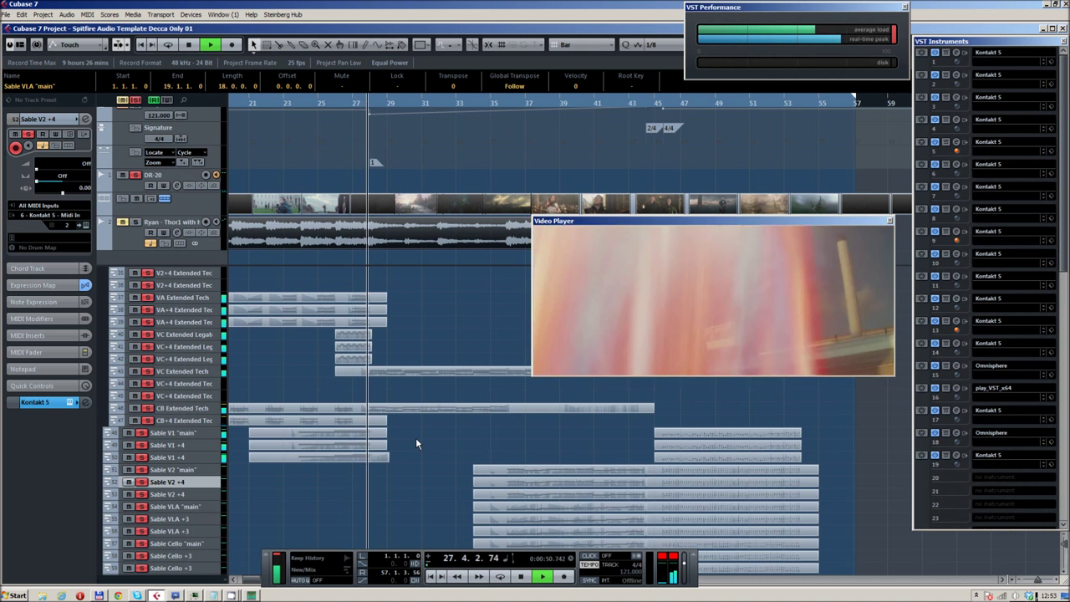
{"action": "left_click_drag", "start_coordinate": [429, 436], "coordinate": [356, 379]}
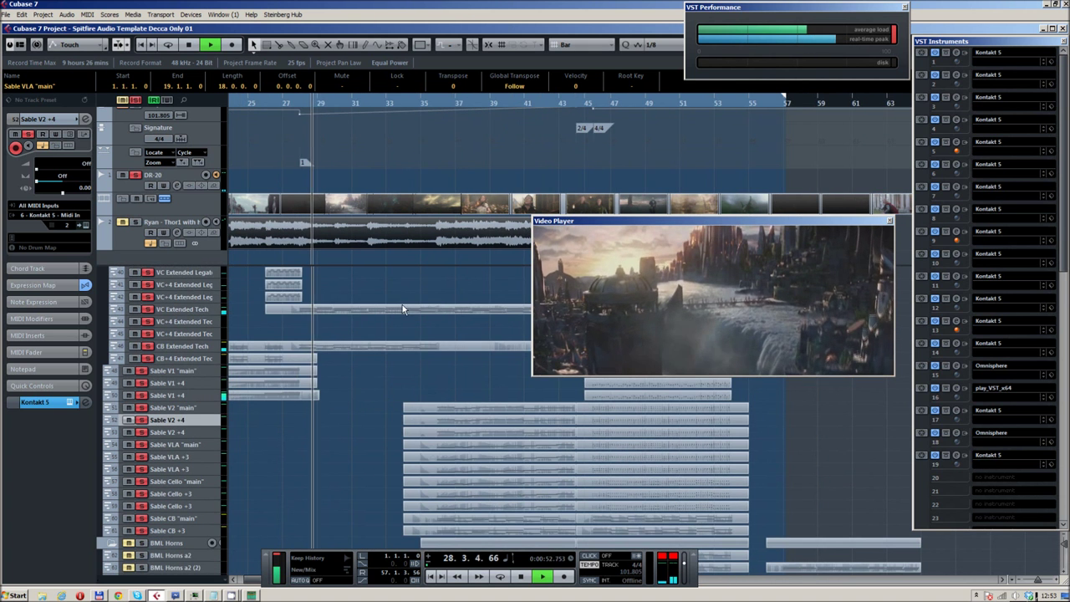
Jump playback to about bar 35, examine the Sable V2, VLA and Cello parts together in the Key Editor, and close it.
{"action": "left_click", "coordinate": [433, 104]}
{"action": "left_click_drag", "start_coordinate": [499, 381], "coordinate": [350, 319]}
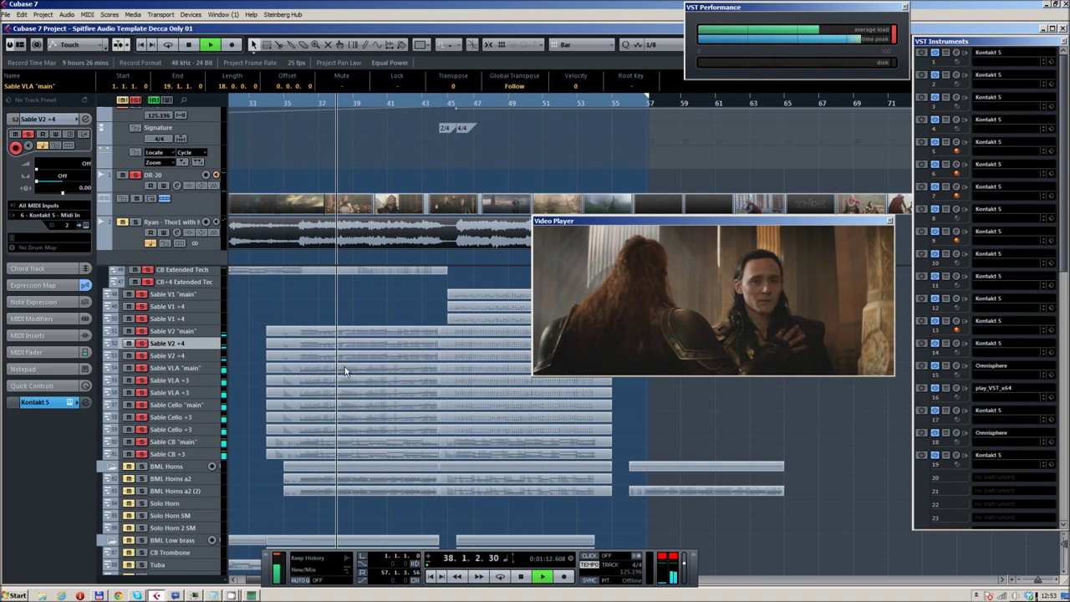
{"action": "left_click_drag", "start_coordinate": [365, 316], "coordinate": [363, 381]}
{"action": "double_click", "coordinate": [363, 382]}
{"action": "scroll", "coordinate": [444, 271], "scroll_direction": "down", "scroll_amount": 5}
{"action": "scroll", "coordinate": [446, 275], "scroll_direction": "down", "scroll_amount": 1}
{"action": "scroll", "coordinate": [456, 275], "scroll_direction": "down", "scroll_amount": 4}
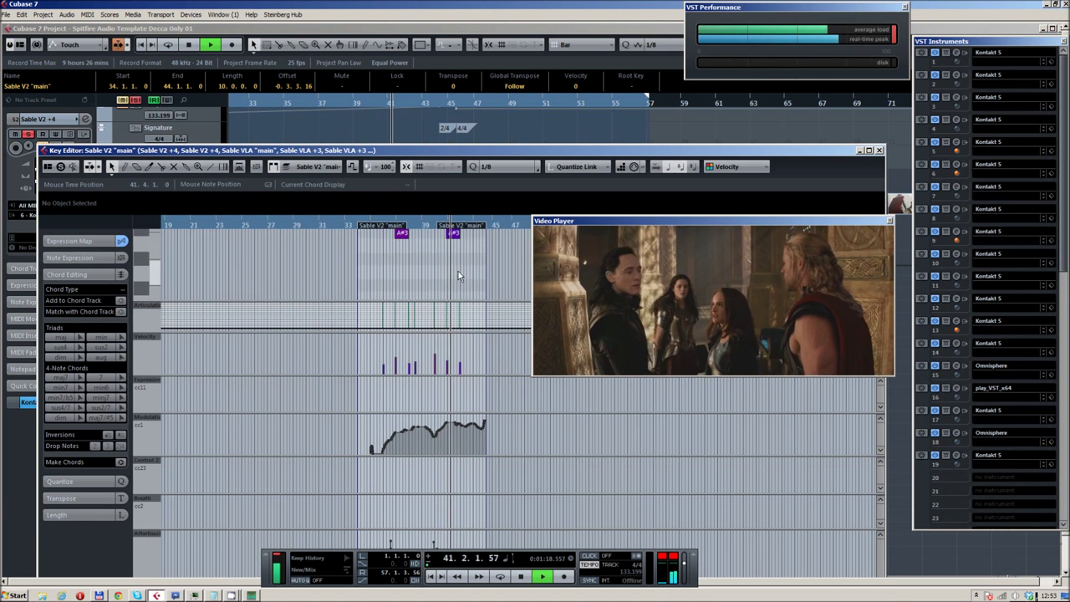
{"action": "scroll", "coordinate": [458, 275], "scroll_direction": "up", "scroll_amount": 3}
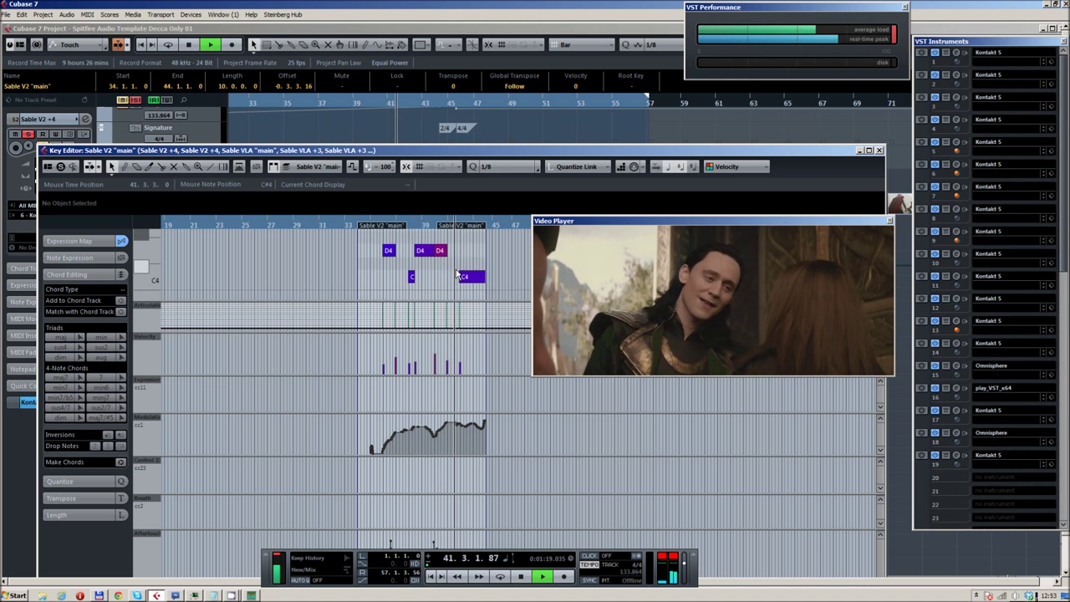
{"action": "left_click", "coordinate": [879, 151]}
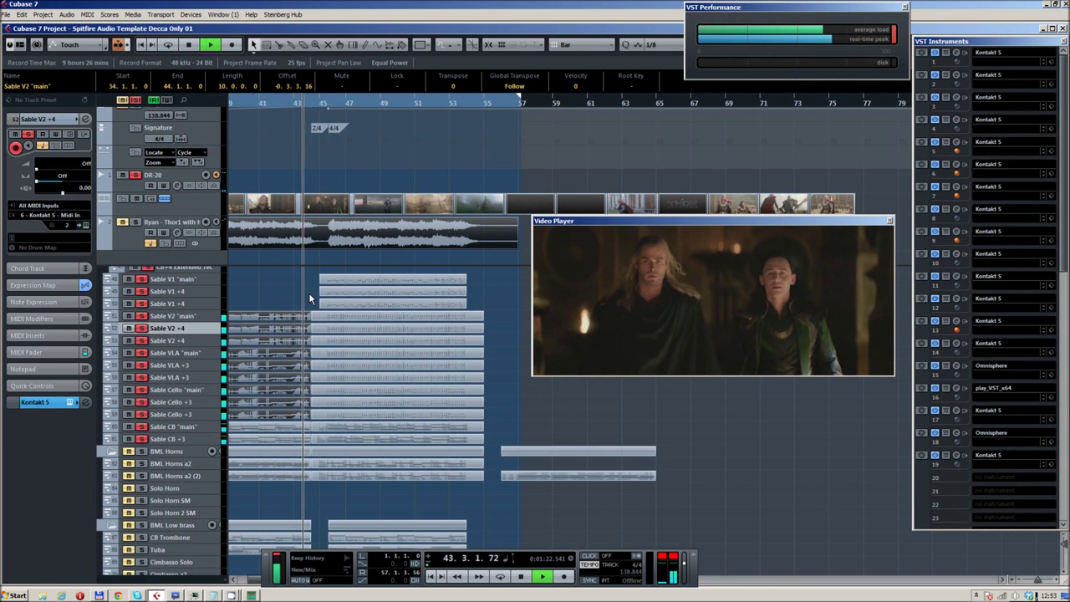
Clear the part selection and play the soloed strings on to bar 54, then stop playback.
{"action": "left_click", "coordinate": [310, 298]}
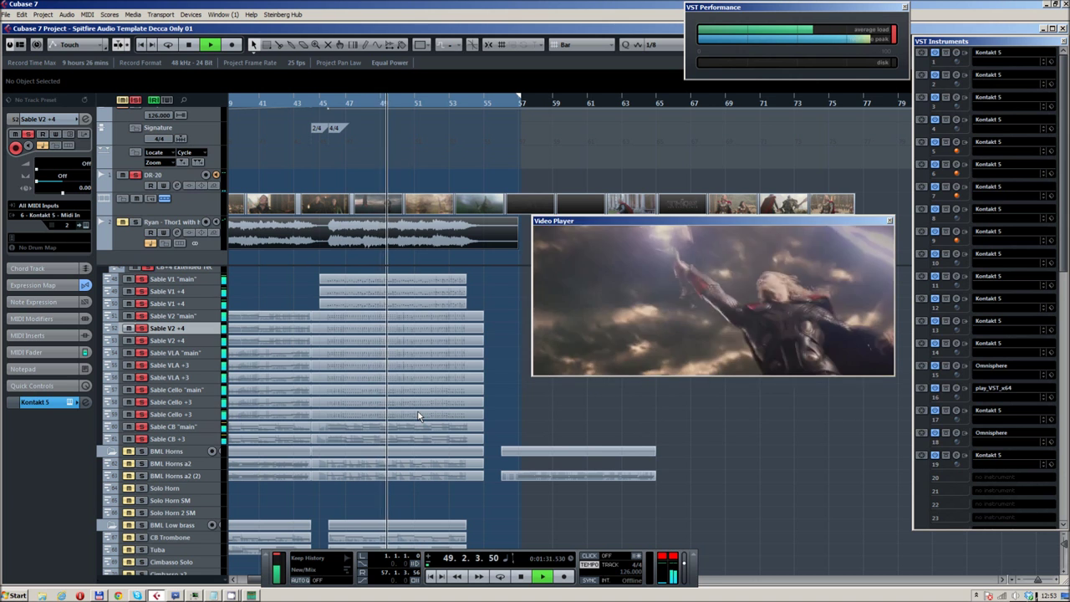
{"action": "scroll", "coordinate": [418, 415], "scroll_direction": "up", "scroll_amount": 5}
{"action": "scroll", "coordinate": [417, 409], "scroll_direction": "up", "scroll_amount": 5}
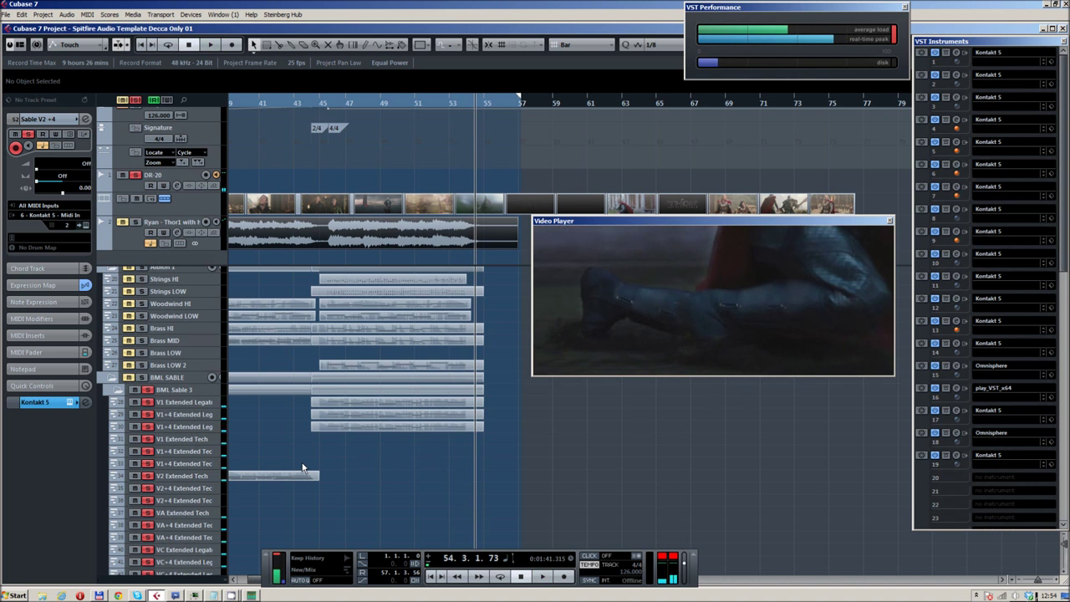
Take the BML Sable 3 folder and its Extended tracks out of the solo.
{"action": "scroll", "coordinate": [303, 468], "scroll_direction": "down", "scroll_amount": 10}
{"action": "scroll", "coordinate": [286, 418], "scroll_direction": "left", "scroll_amount": 5}
{"action": "scroll", "coordinate": [350, 394], "scroll_direction": "down", "scroll_amount": 8}
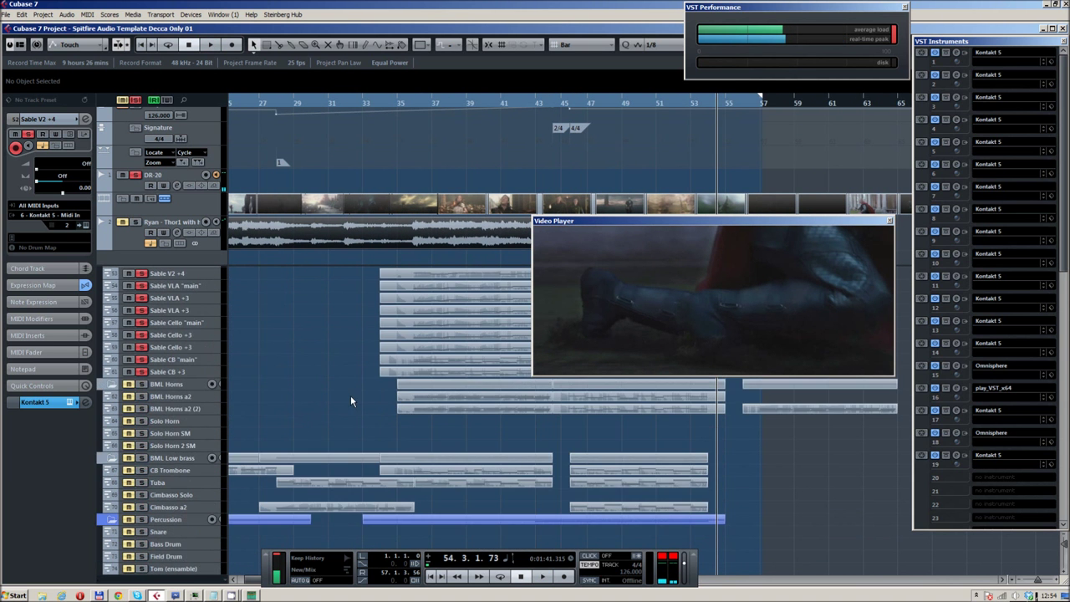
{"action": "scroll", "coordinate": [334, 373], "scroll_direction": "up", "scroll_amount": 5}
{"action": "left_click", "coordinate": [143, 324]}
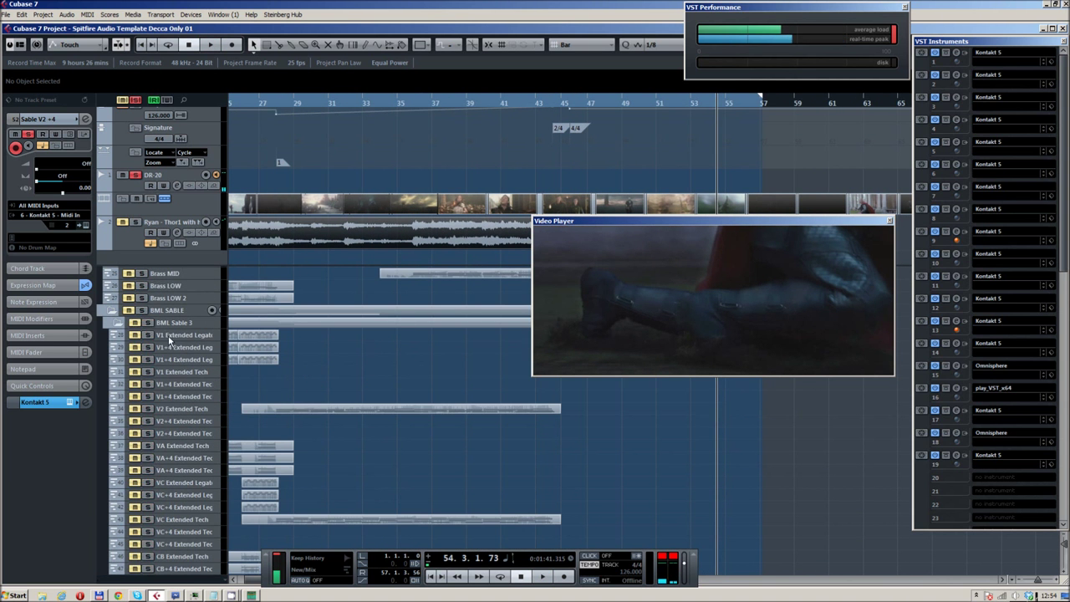
Take all the Sable V1, V2, VLA, Cello and CB tracks out of the solo.
{"action": "scroll", "coordinate": [219, 369], "scroll_direction": "down", "scroll_amount": 5}
{"action": "scroll", "coordinate": [159, 333], "scroll_direction": "up", "scroll_amount": 5}
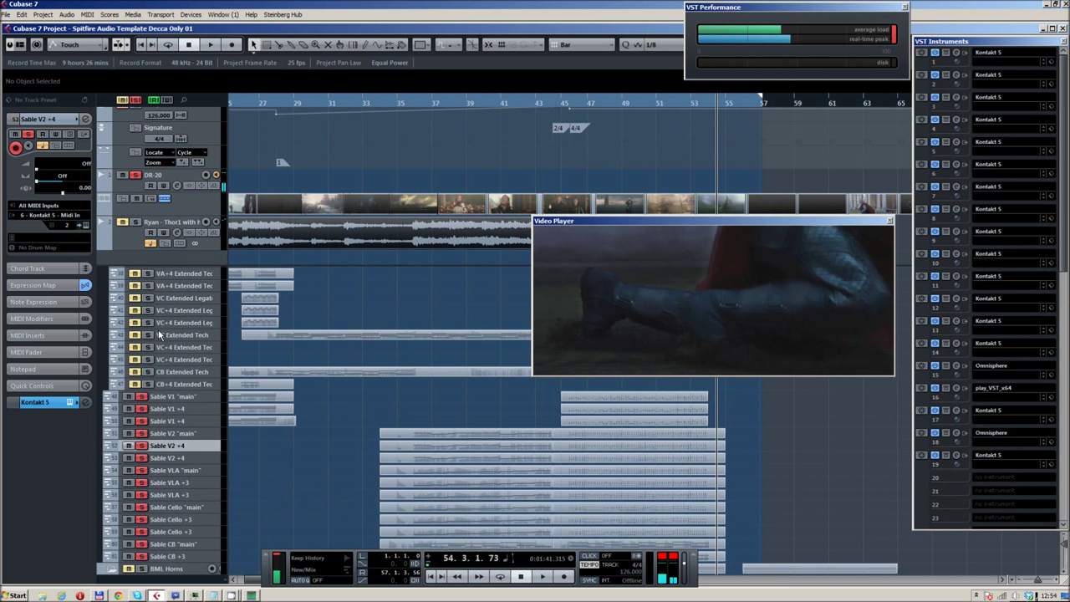
{"action": "left_click", "coordinate": [153, 410]}
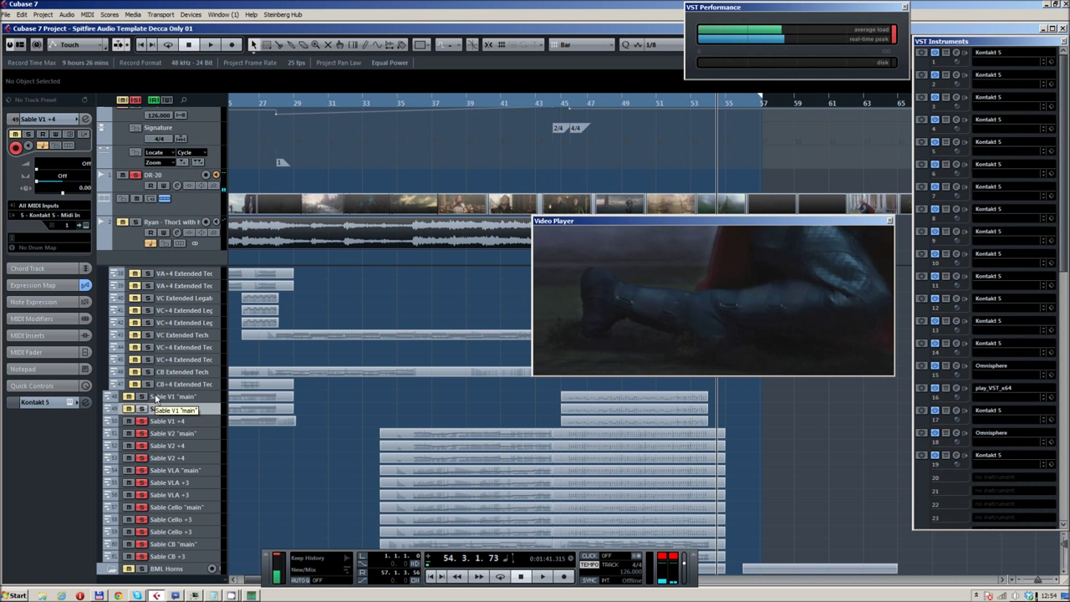
{"action": "key", "text": "Down"}
{"action": "key", "text": "Down"}
{"action": "key", "text": "Down"}
{"action": "key", "text": "Down"}
{"action": "key", "text": "Down"}
{"action": "key", "text": "Down"}
{"action": "key", "text": "Down"}
{"action": "key", "text": "Down"}
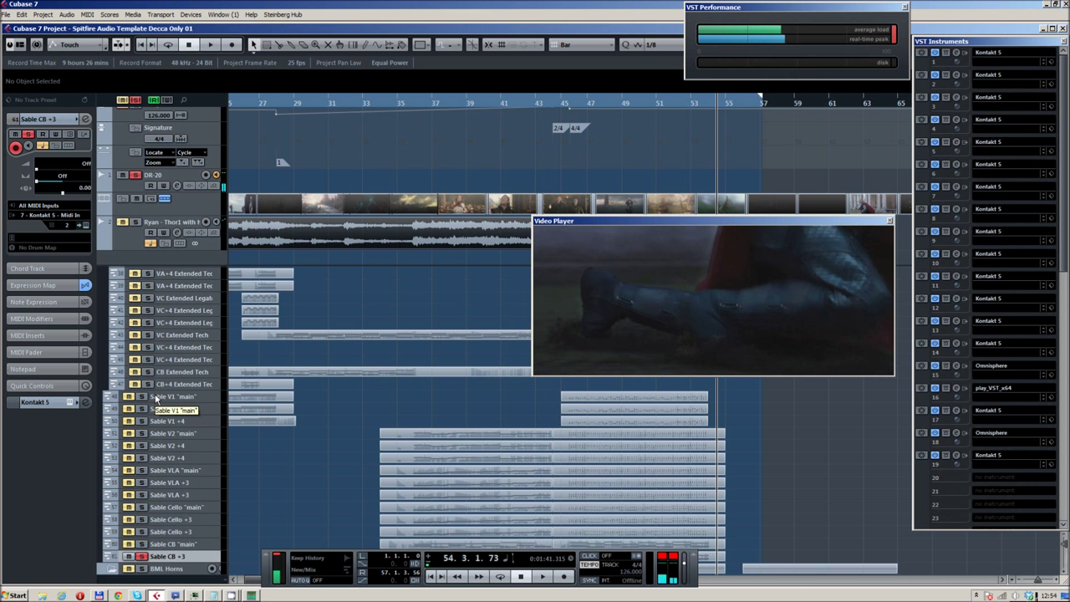
Solo the BML Horns folder with its horn tracks and return the playback position to bar 1.
{"action": "scroll", "coordinate": [263, 411], "scroll_direction": "down", "scroll_amount": 5}
{"action": "scroll", "coordinate": [276, 393], "scroll_direction": "right", "scroll_amount": 2}
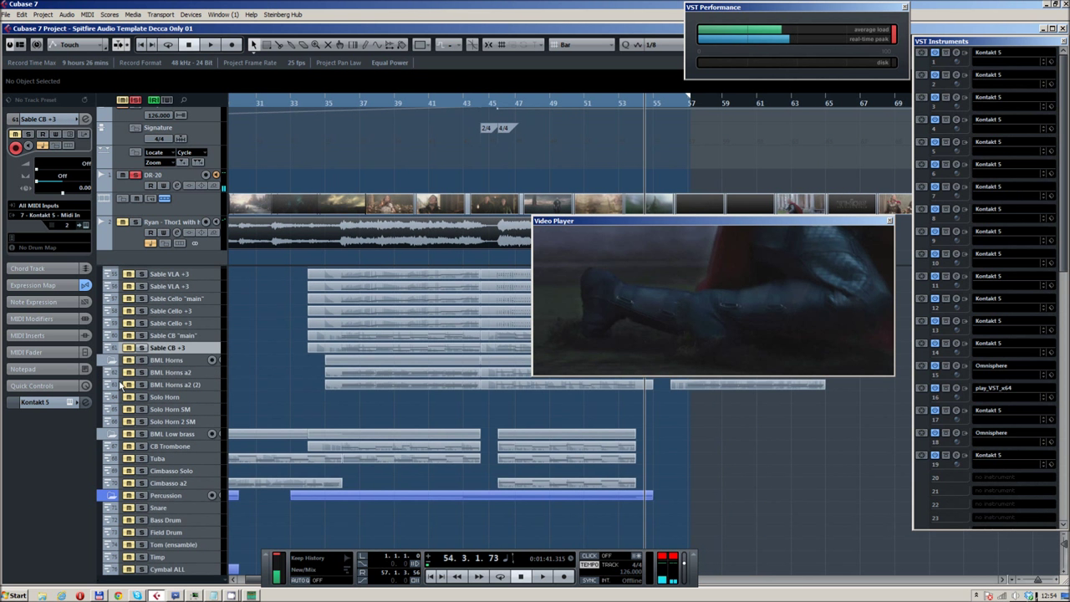
{"action": "scroll", "coordinate": [562, 351], "scroll_direction": "left", "scroll_amount": 15}
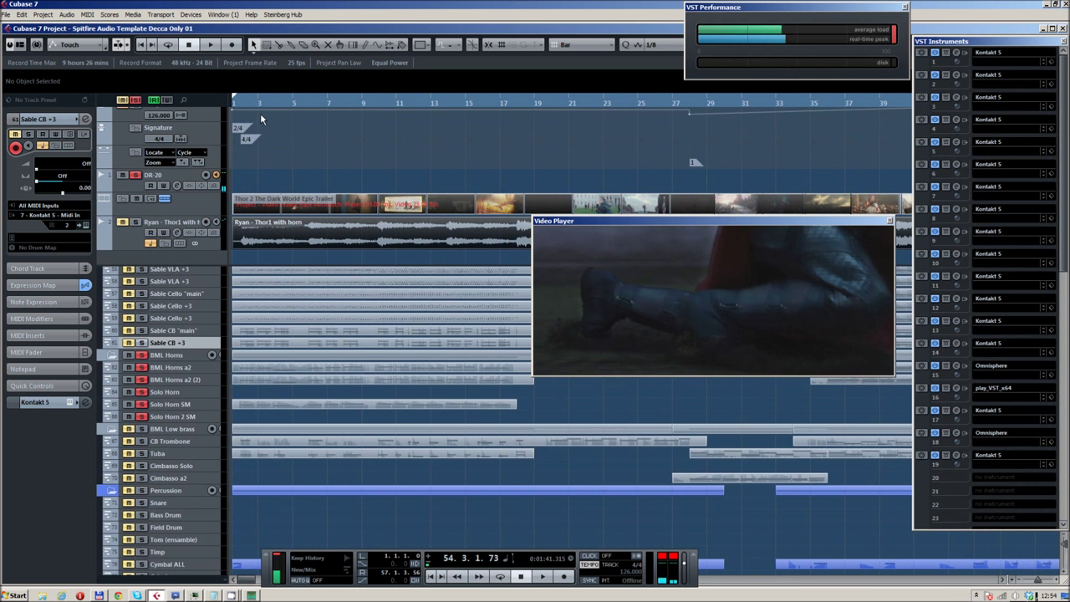
{"action": "key", "text": "Home"}
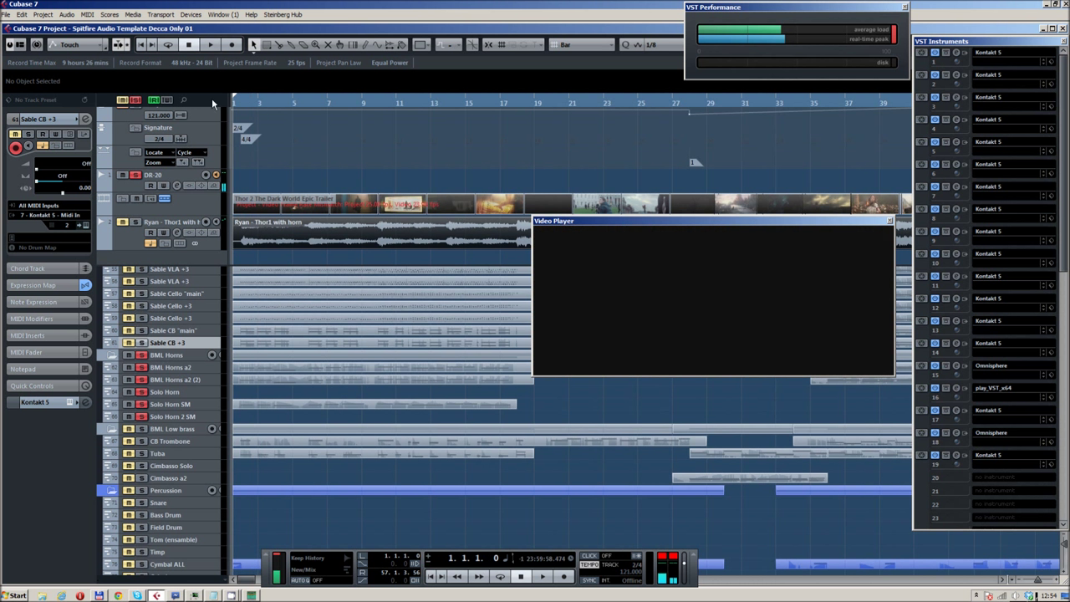
Play the soloed horns from bar 1 to bar 11, bringing the whole arrangement into view.
{"action": "left_click", "coordinate": [221, 408]}
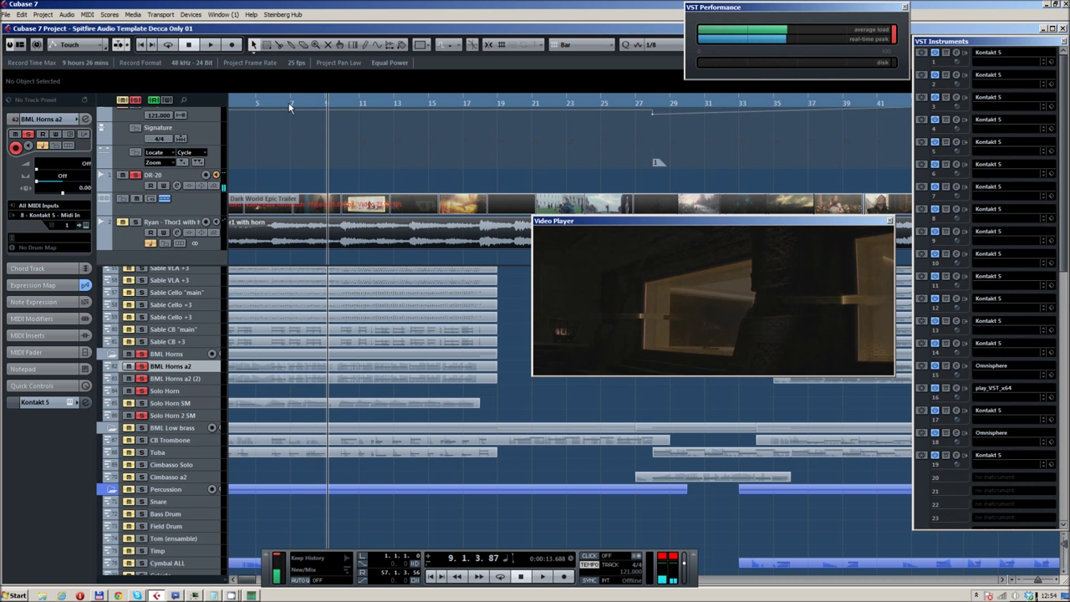
{"action": "key", "text": "KP_Decimal"}
{"action": "key", "text": "space"}
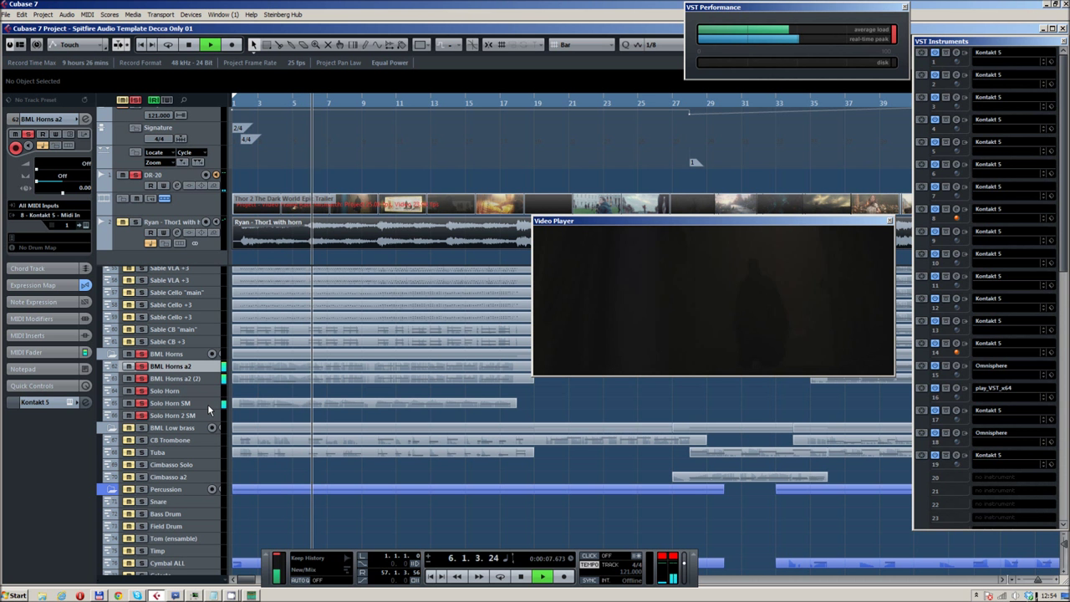
{"action": "left_click_drag", "start_coordinate": [345, 399], "coordinate": [289, 399]}
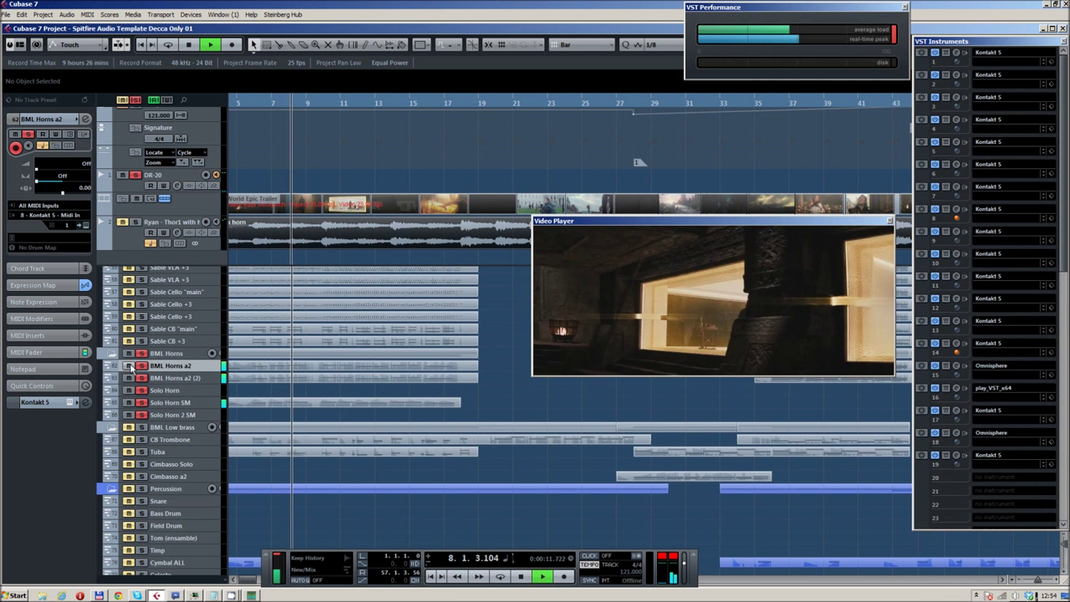
{"action": "left_click_drag", "start_coordinate": [444, 393], "coordinate": [346, 389]}
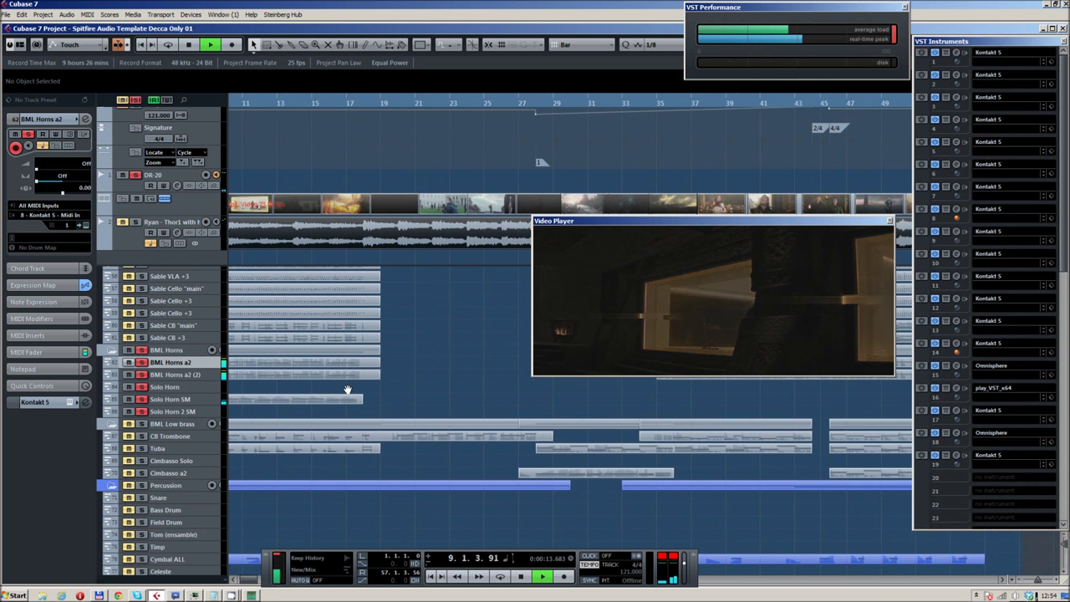
{"action": "scroll", "coordinate": [448, 351], "scroll_direction": "down", "scroll_amount": 2}
{"action": "scroll", "coordinate": [415, 356], "scroll_direction": "down", "scroll_amount": 1}
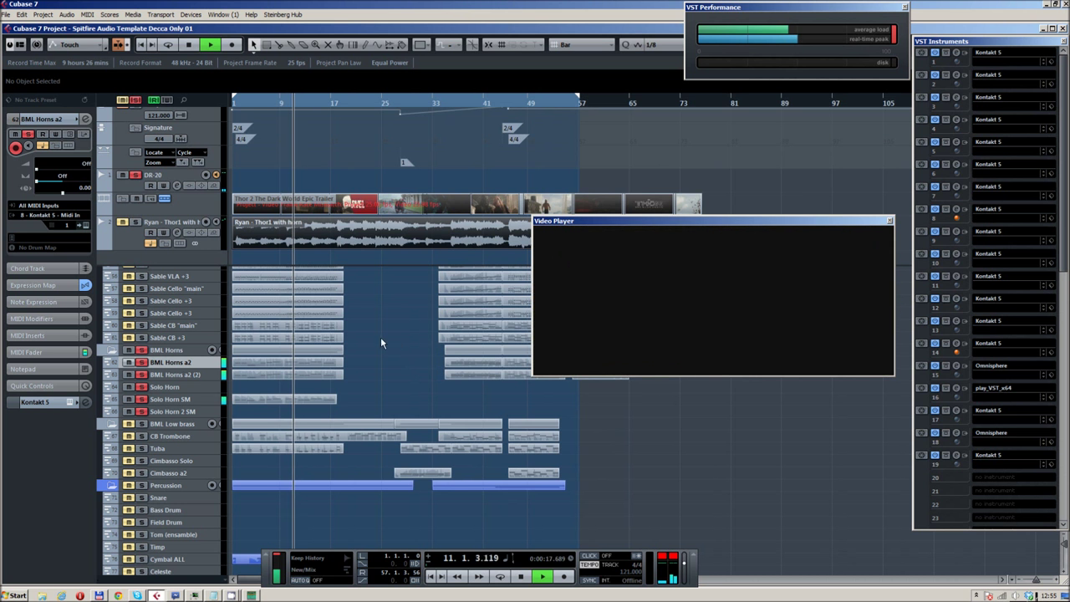
Move the playback position to bar 35 and play the soloed horns from there to bar 49.
{"action": "left_click_drag", "start_coordinate": [453, 104], "coordinate": [448, 167]}
{"action": "left_click_drag", "start_coordinate": [503, 384], "coordinate": [342, 387]}
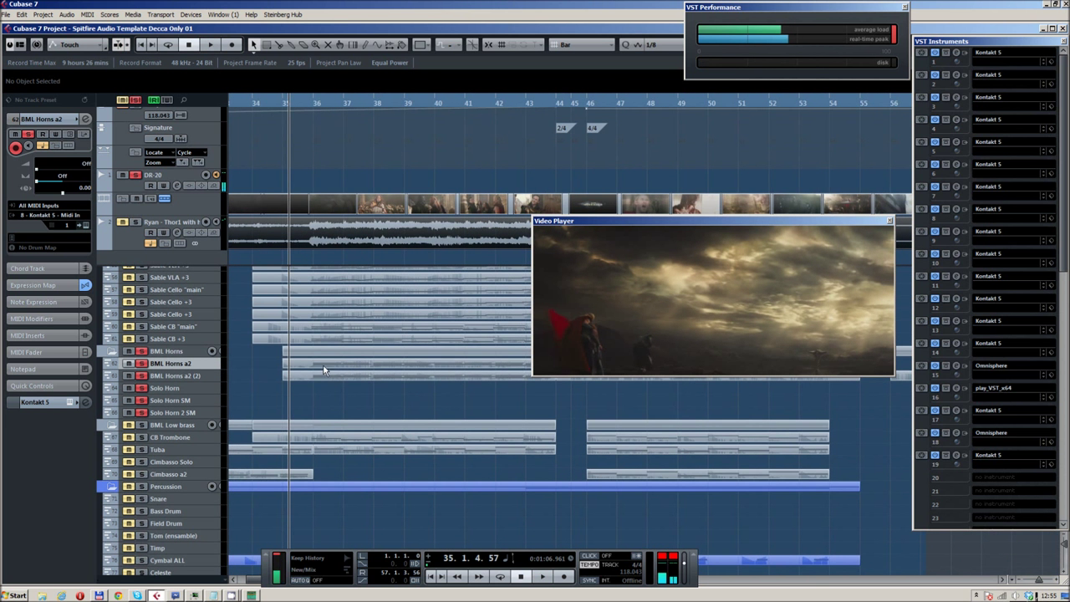
{"action": "key", "text": "space"}
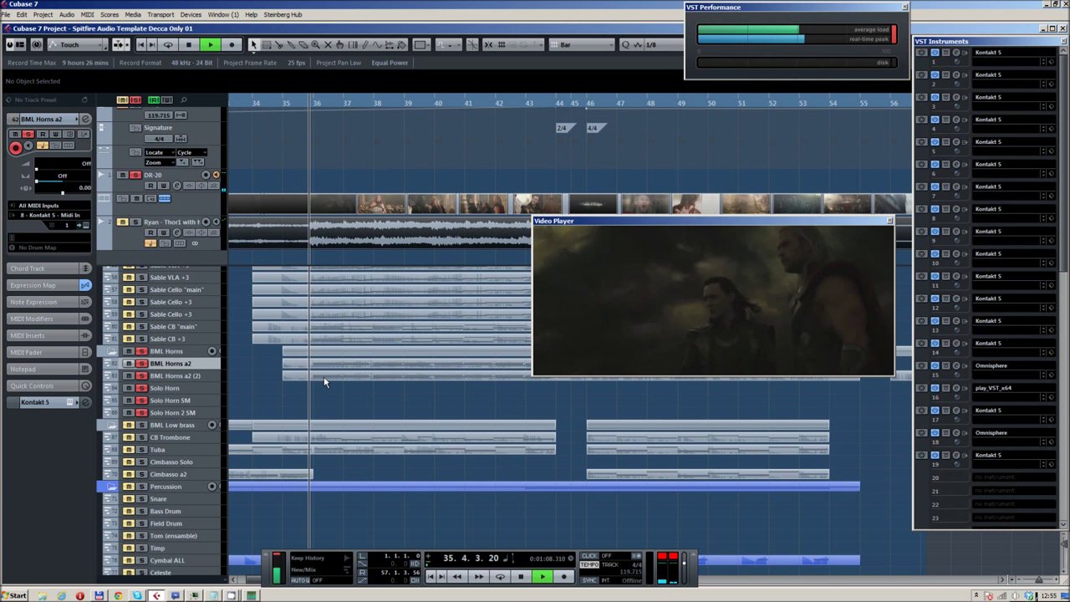
{"action": "left_click_drag", "start_coordinate": [422, 398], "coordinate": [349, 400]}
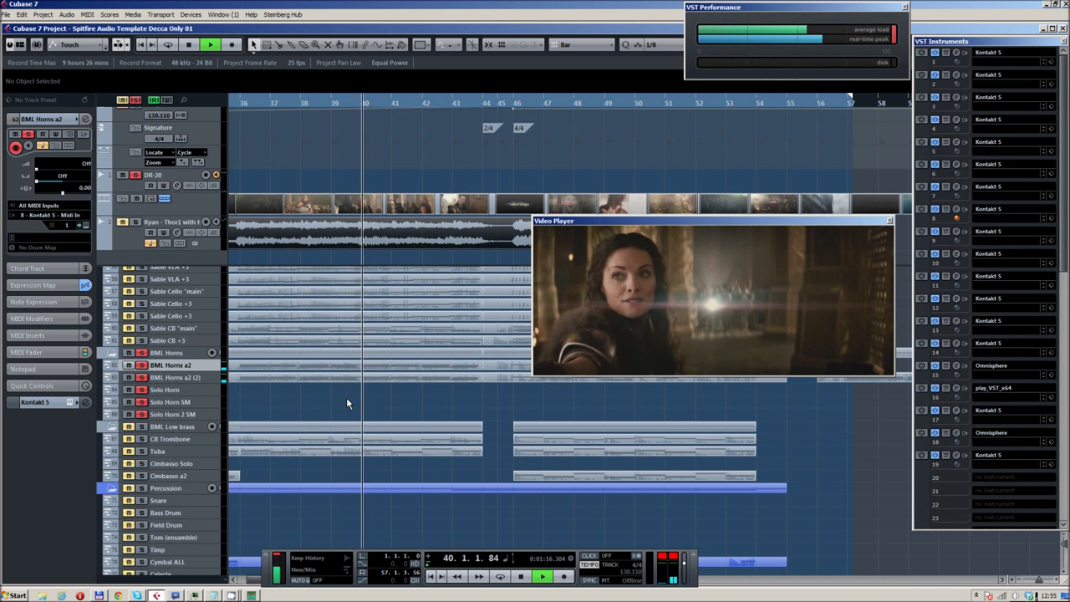
{"action": "key", "text": "g"}
{"action": "key", "text": "g"}
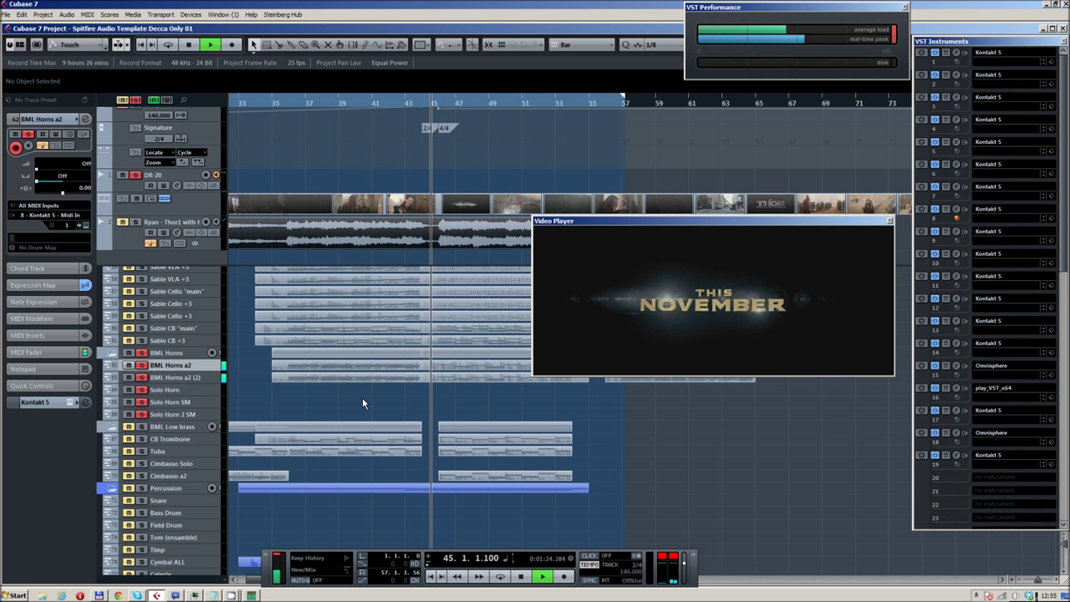
{"action": "left_click_drag", "start_coordinate": [493, 398], "coordinate": [386, 395]}
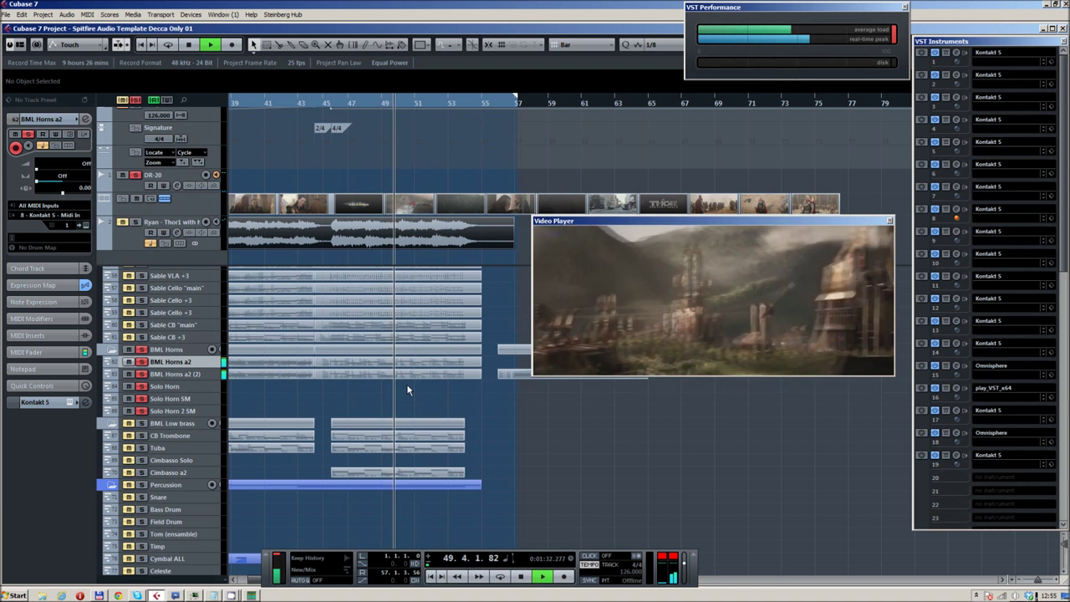
Examine the BML Horns a2 parts starting at bar 44 in the Key Editor during playback, then close it.
{"action": "left_click_drag", "start_coordinate": [428, 390], "coordinate": [386, 364]}
{"action": "double_click", "coordinate": [384, 359]}
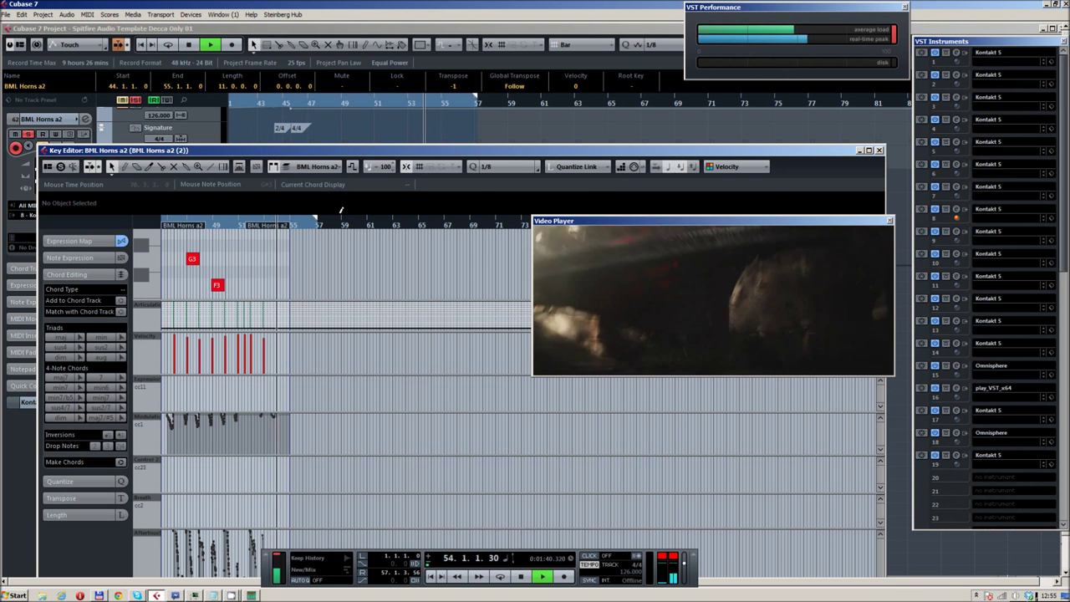
{"action": "left_click", "coordinate": [879, 151]}
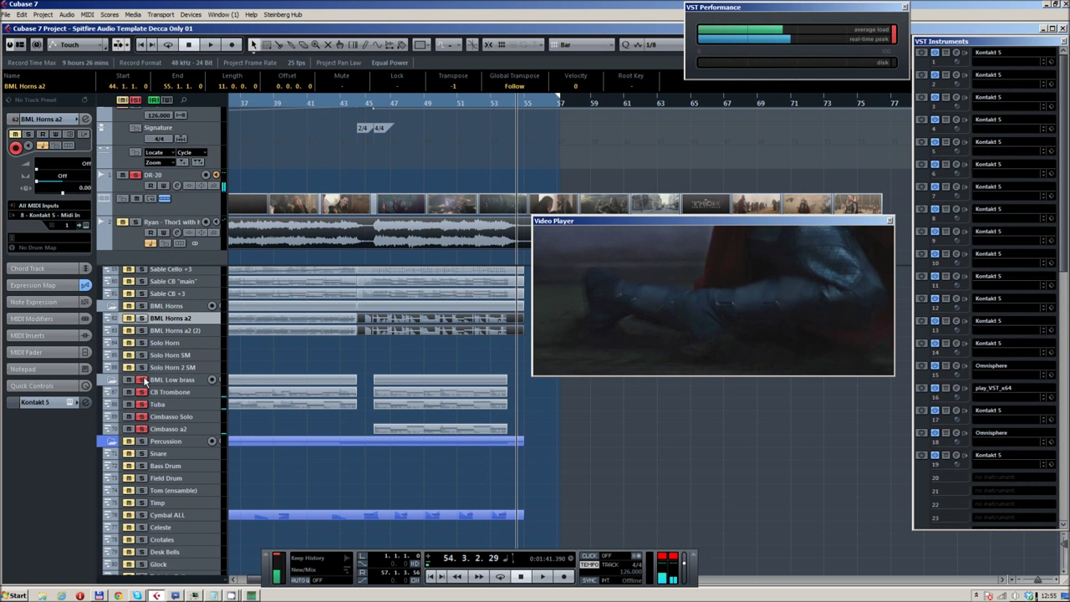
Return to bar 1 and play the soloed BML Low brass tracks with a closer view of their parts.
{"action": "left_click_drag", "start_coordinate": [235, 371], "coordinate": [528, 348]}
{"action": "left_click_drag", "start_coordinate": [258, 105], "coordinate": [238, 105]}
{"action": "key", "text": "space"}
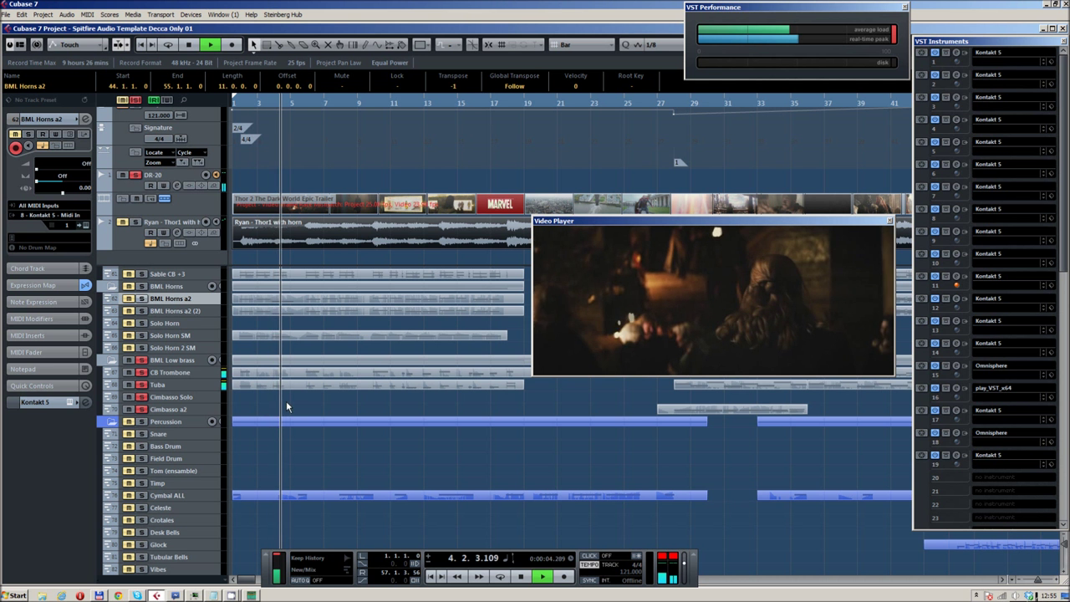
{"action": "key", "text": "h"}
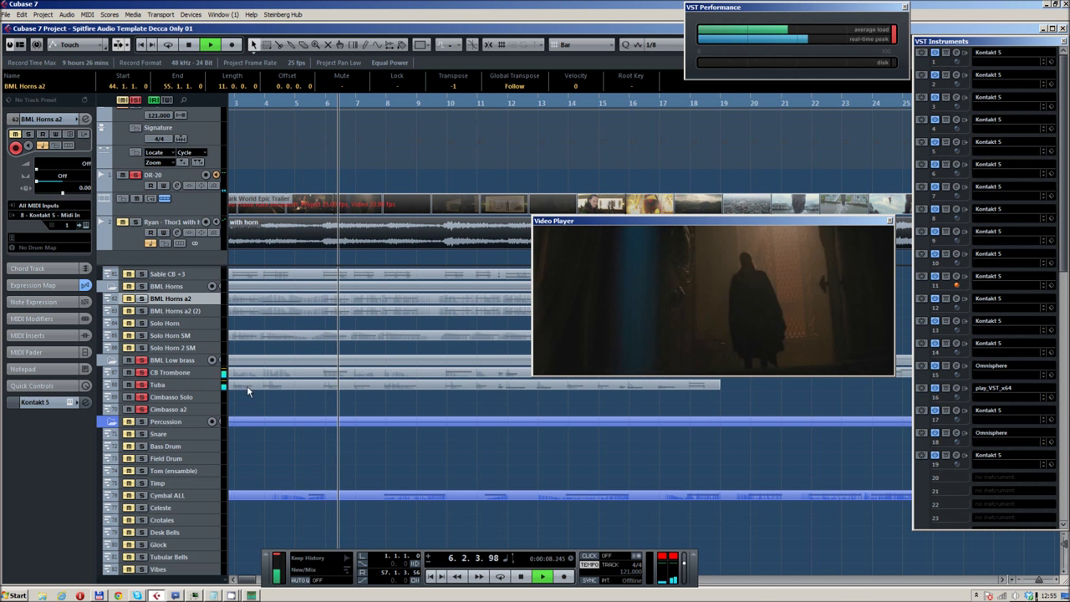
Play the soloed BML Low brass tracks from bar 10, skipping ahead to about bar 20.
{"action": "scroll", "coordinate": [387, 376], "scroll_direction": "up", "scroll_amount": 3}
{"action": "key", "text": "g"}
{"action": "left_click", "coordinate": [416, 108]}
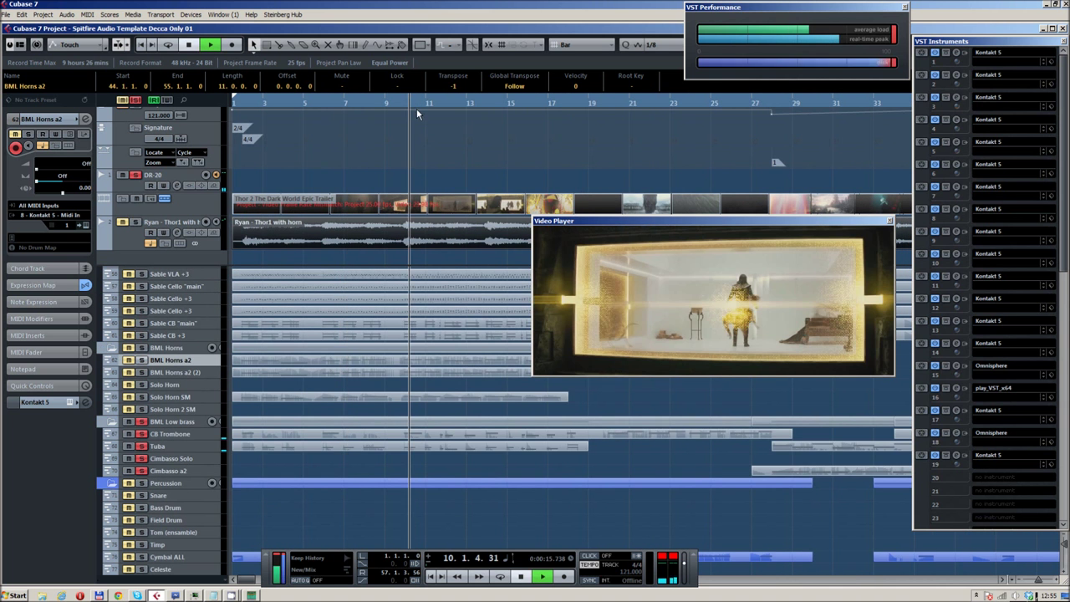
{"action": "left_click_drag", "start_coordinate": [382, 377], "coordinate": [275, 339]}
{"action": "key", "text": "space"}
{"action": "left_click_drag", "start_coordinate": [461, 315], "coordinate": [311, 314]}
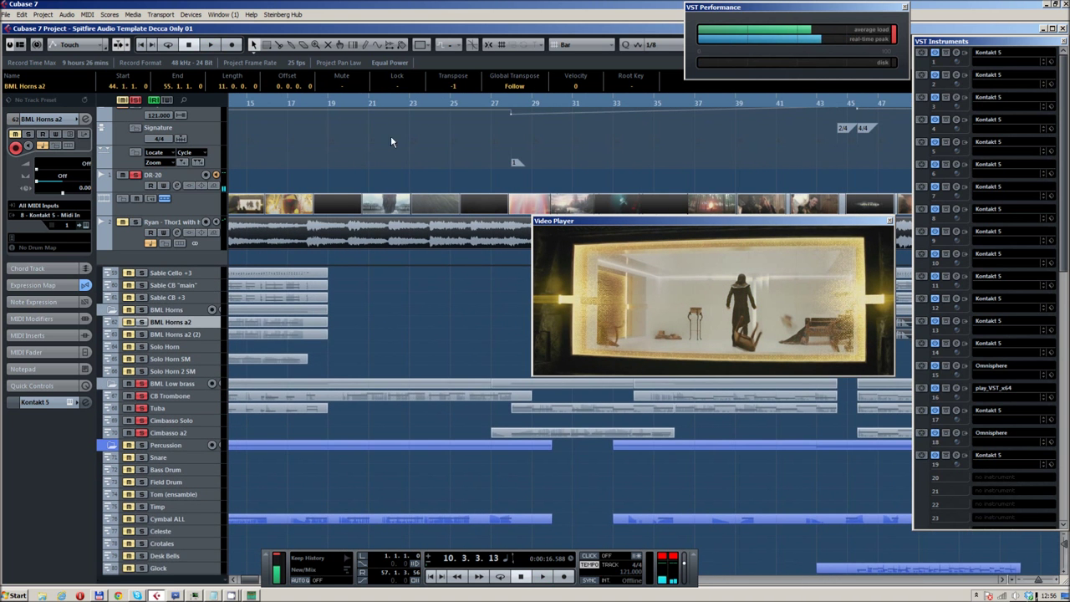
{"action": "key", "text": "space"}
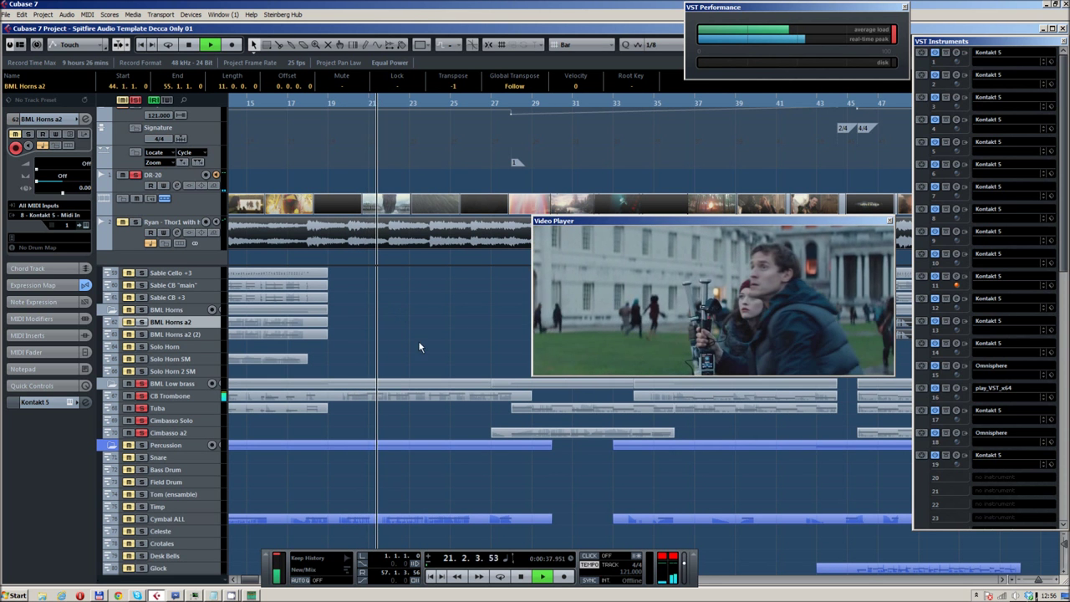
{"action": "left_click_drag", "start_coordinate": [432, 370], "coordinate": [339, 357]}
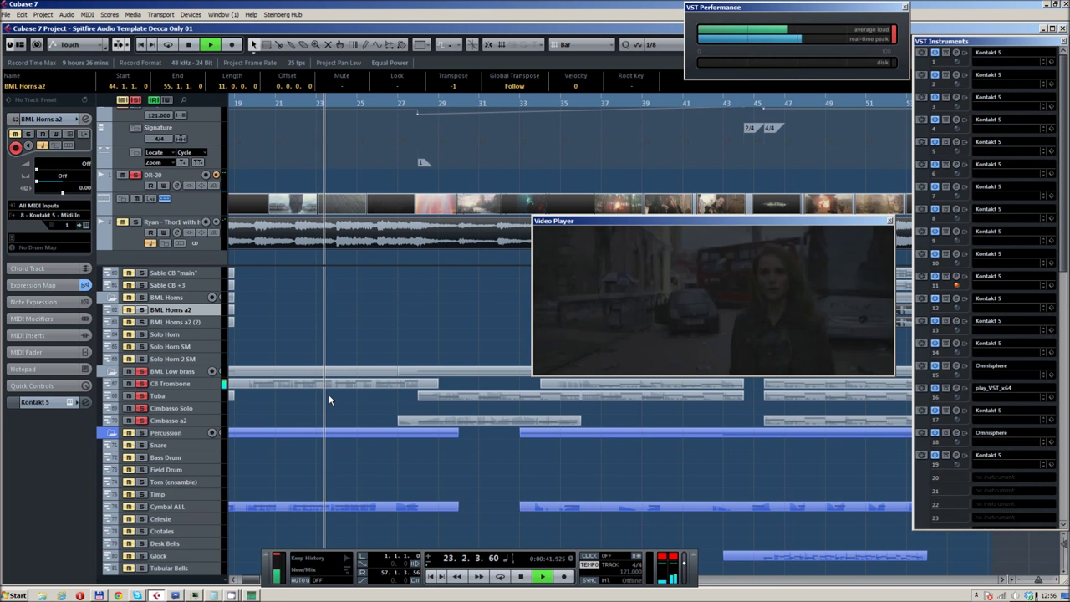
Move the playback position to bar 28 and play the soloed low brass tracks from there to bar 35.
{"action": "left_click_drag", "start_coordinate": [414, 335], "coordinate": [335, 327]}
{"action": "scroll", "coordinate": [347, 344], "scroll_direction": "down", "scroll_amount": 2}
{"action": "key", "text": "space"}
{"action": "left_click", "coordinate": [343, 104]}
{"action": "key", "text": "space"}
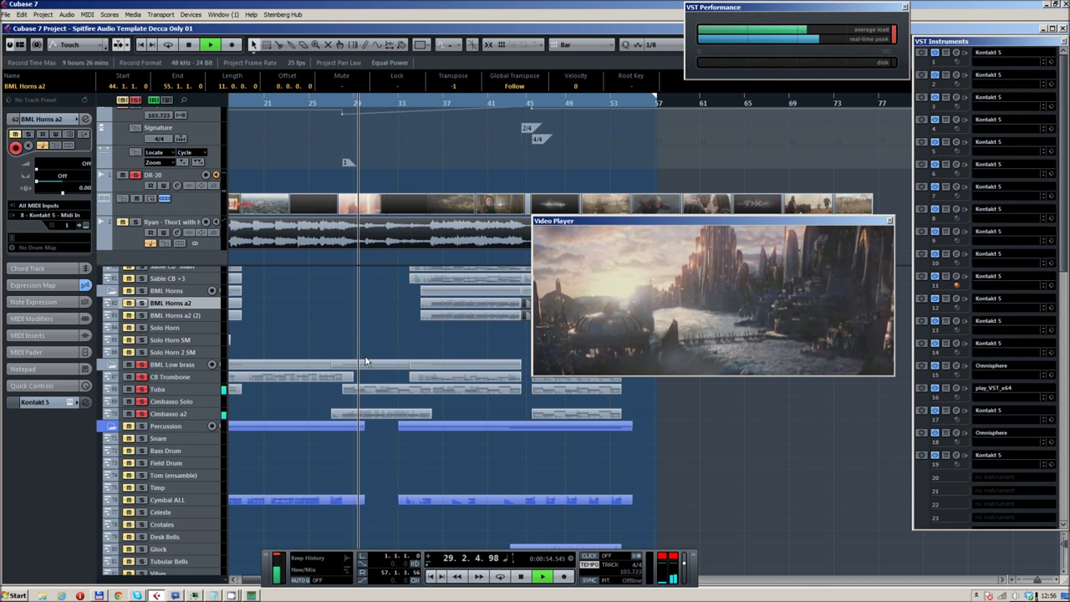
{"action": "scroll", "coordinate": [365, 361], "scroll_direction": "up", "scroll_amount": 5}
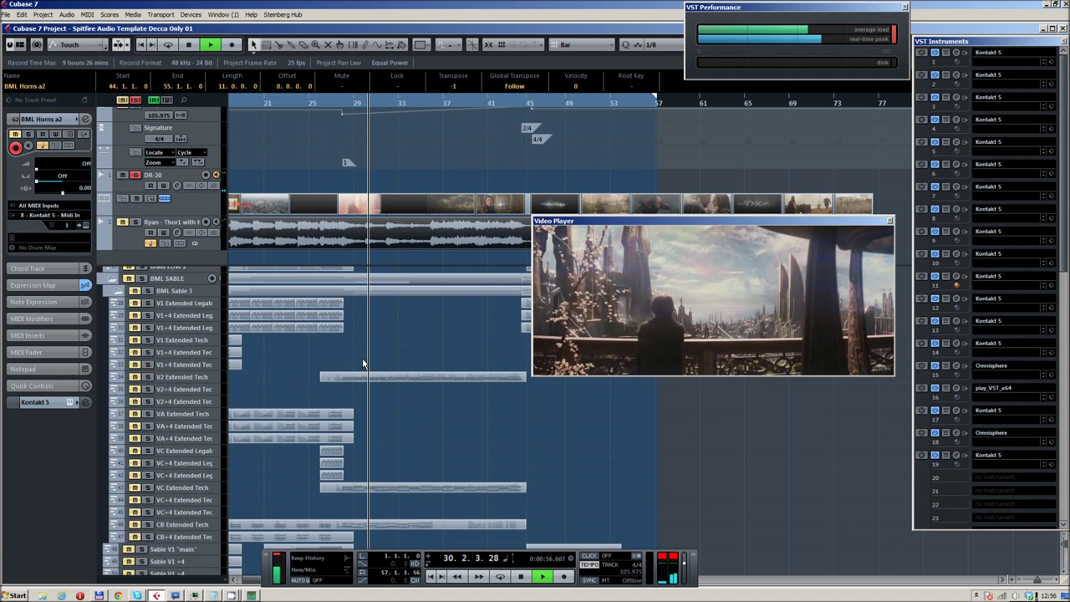
{"action": "scroll", "coordinate": [364, 359], "scroll_direction": "down", "scroll_amount": 7}
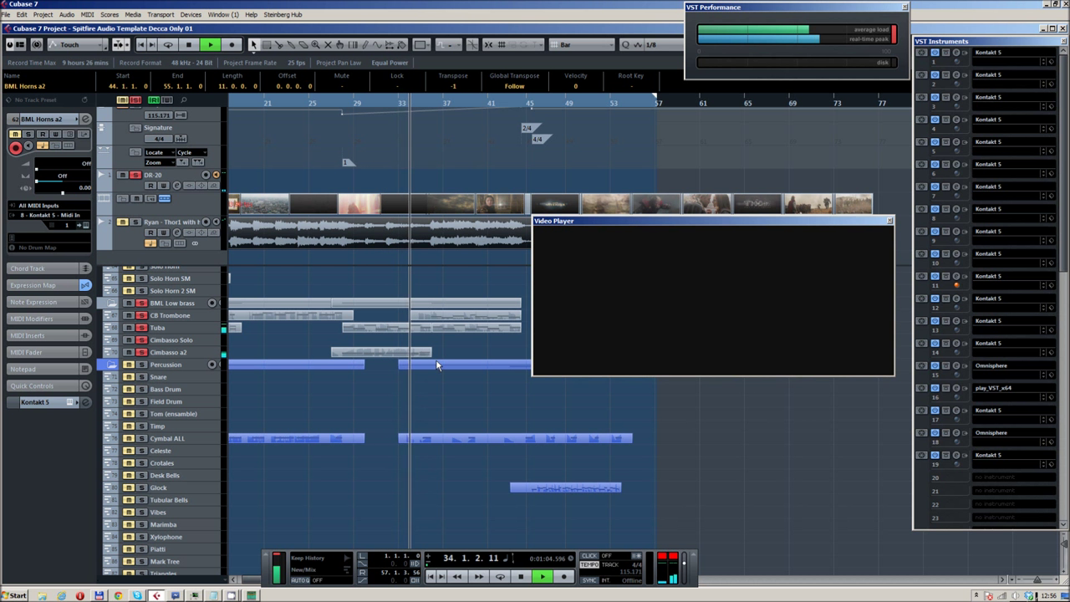
{"action": "scroll", "coordinate": [434, 356], "scroll_direction": "down", "scroll_amount": 1}
{"action": "scroll", "coordinate": [433, 354], "scroll_direction": "up", "scroll_amount": 3}
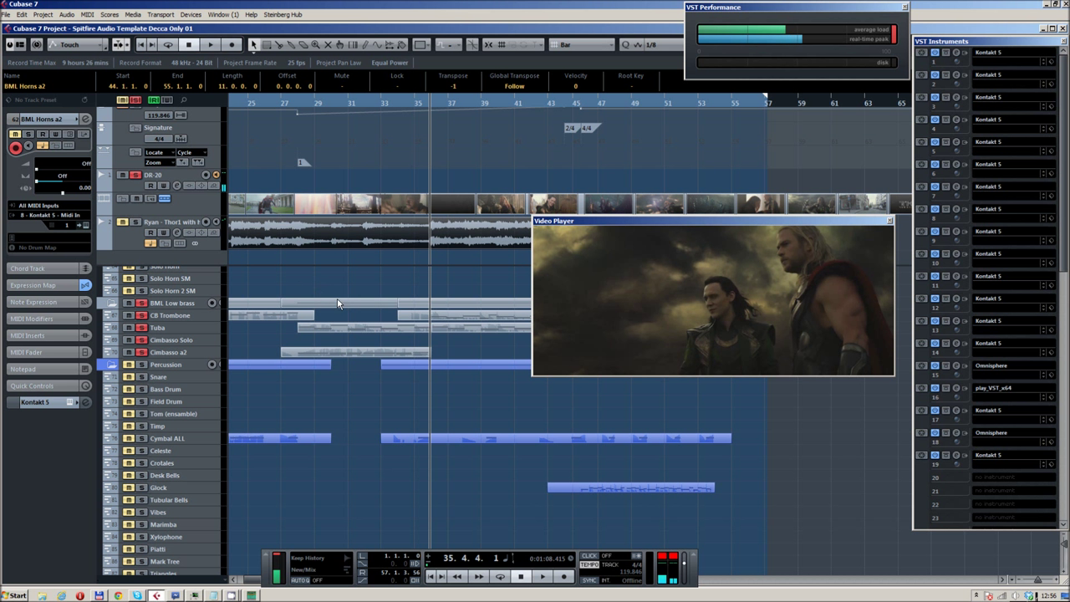
Select the low brass tracks and examine the Cimbasso a2 part starting at bar 27 in the Key Editor, closing it when done.
{"action": "left_click", "coordinate": [168, 306]}
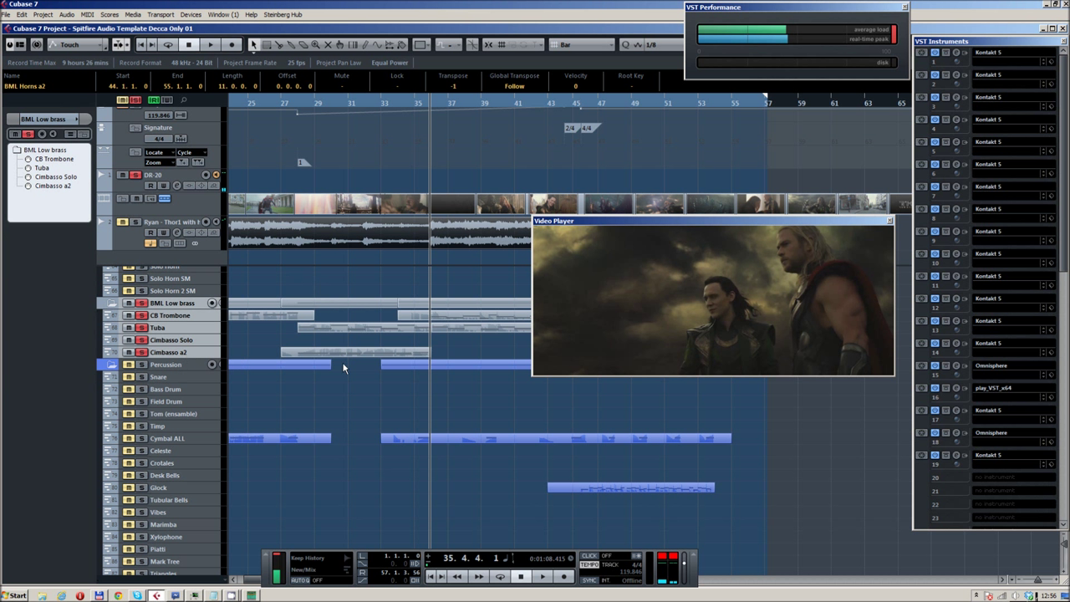
{"action": "left_click", "coordinate": [175, 328]}
{"action": "left_click", "coordinate": [168, 352]}
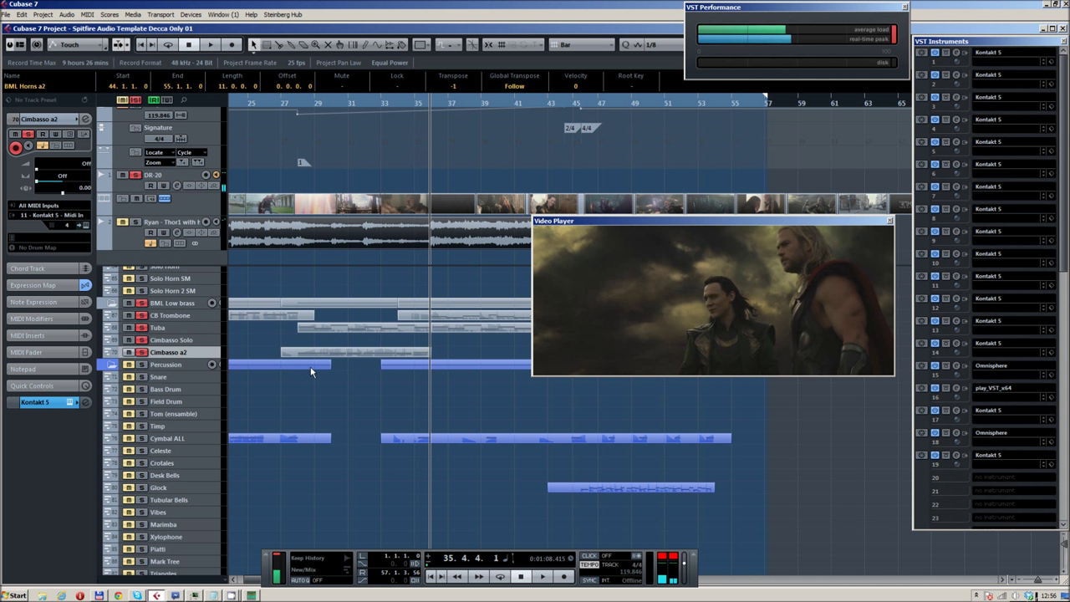
{"action": "double_click", "coordinate": [333, 353]}
{"action": "scroll", "coordinate": [220, 253], "scroll_direction": "down", "scroll_amount": 2}
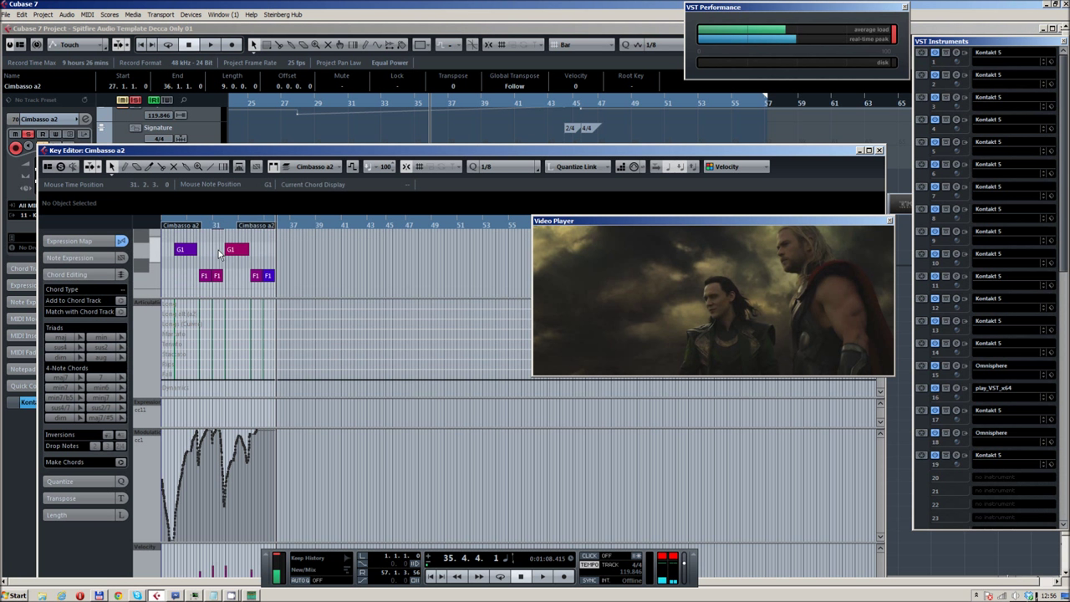
{"action": "left_click", "coordinate": [879, 150]}
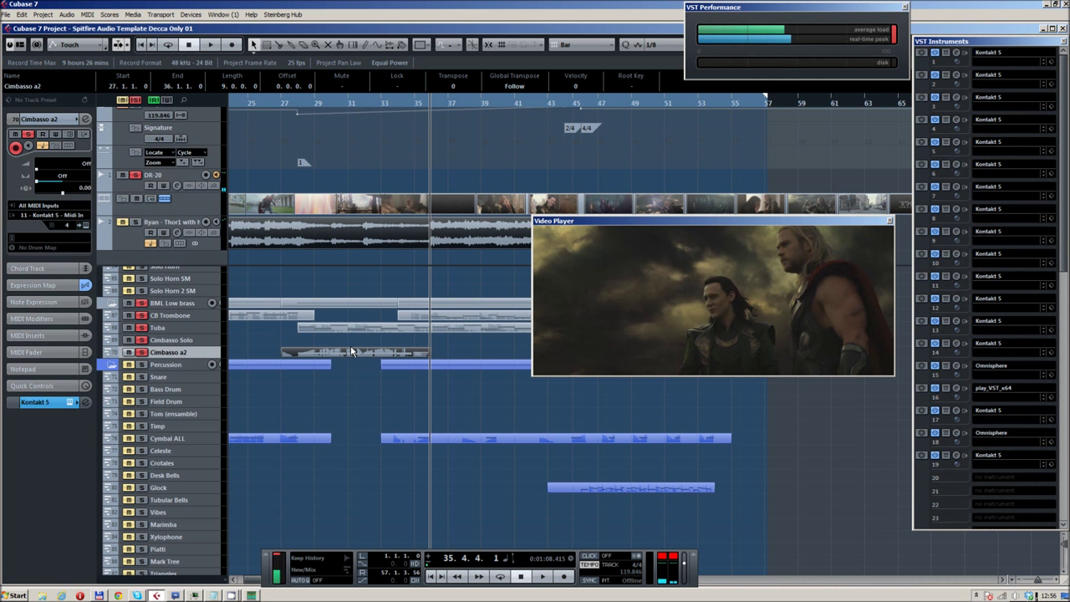
Solo the Cymbal ALL track in the Percussion folder and play it from bar 11, skipping ahead to bar 13.
{"action": "scroll", "coordinate": [291, 378], "scroll_direction": "down", "scroll_amount": 3}
{"action": "scroll", "coordinate": [251, 351], "scroll_direction": "left", "scroll_amount": 4}
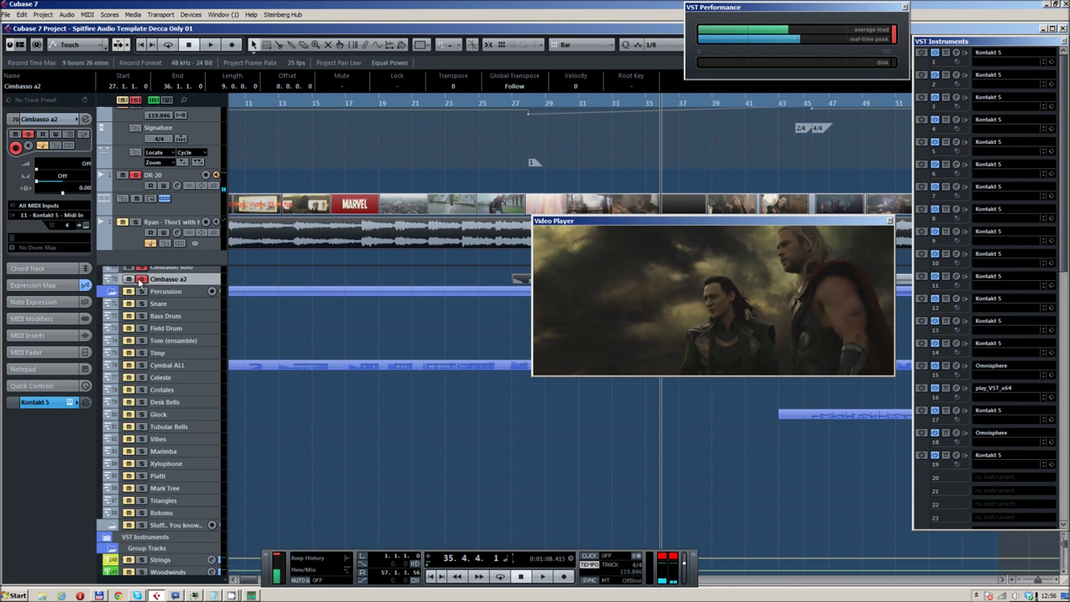
{"action": "left_click", "coordinate": [195, 369]}
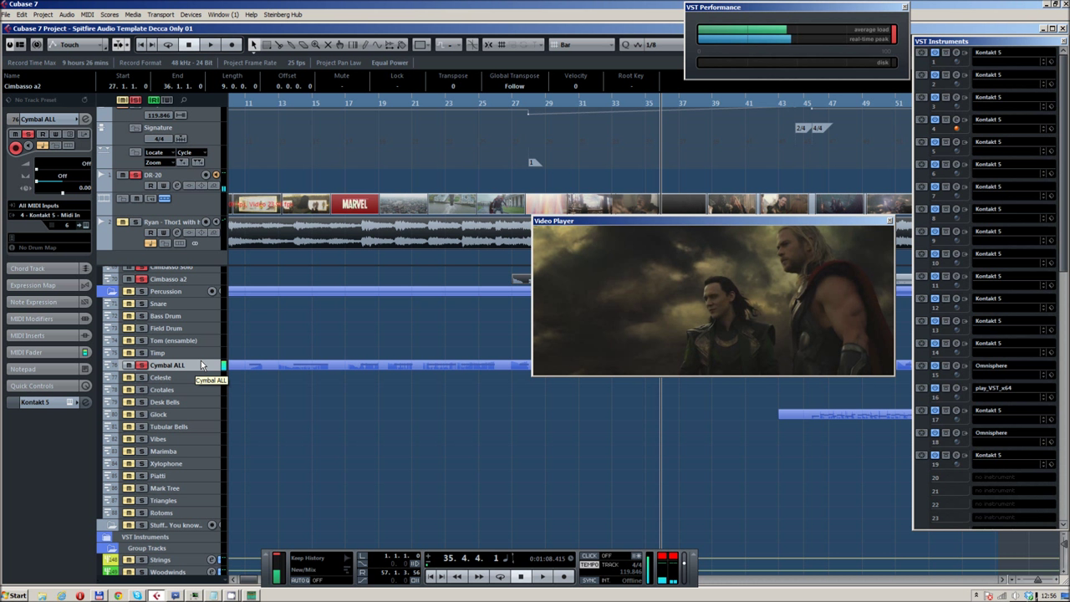
{"action": "left_click", "coordinate": [245, 102]}
{"action": "key", "text": "space"}
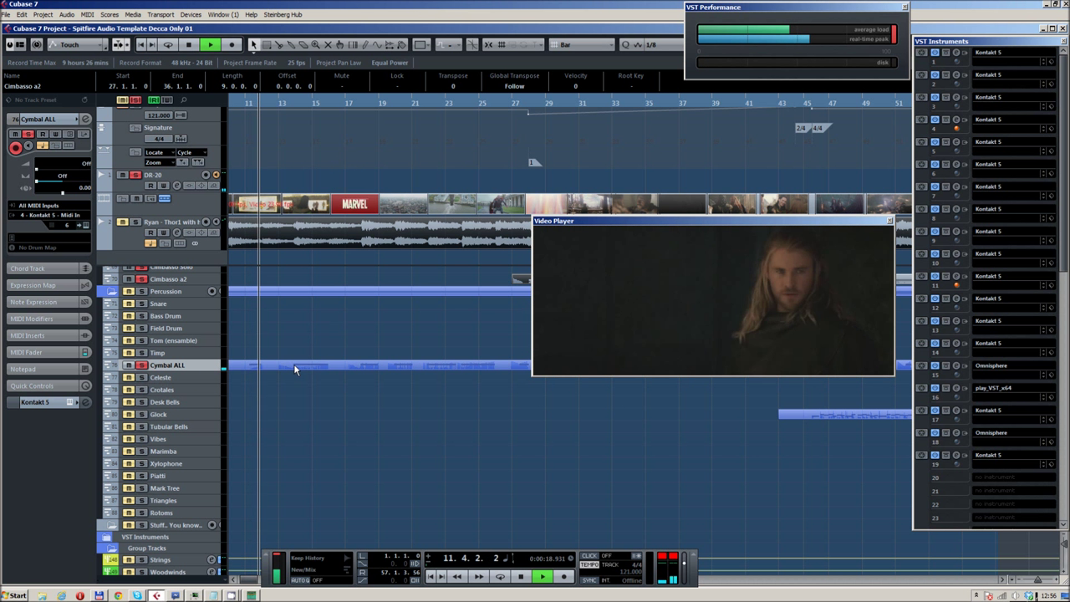
{"action": "left_click", "coordinate": [290, 101]}
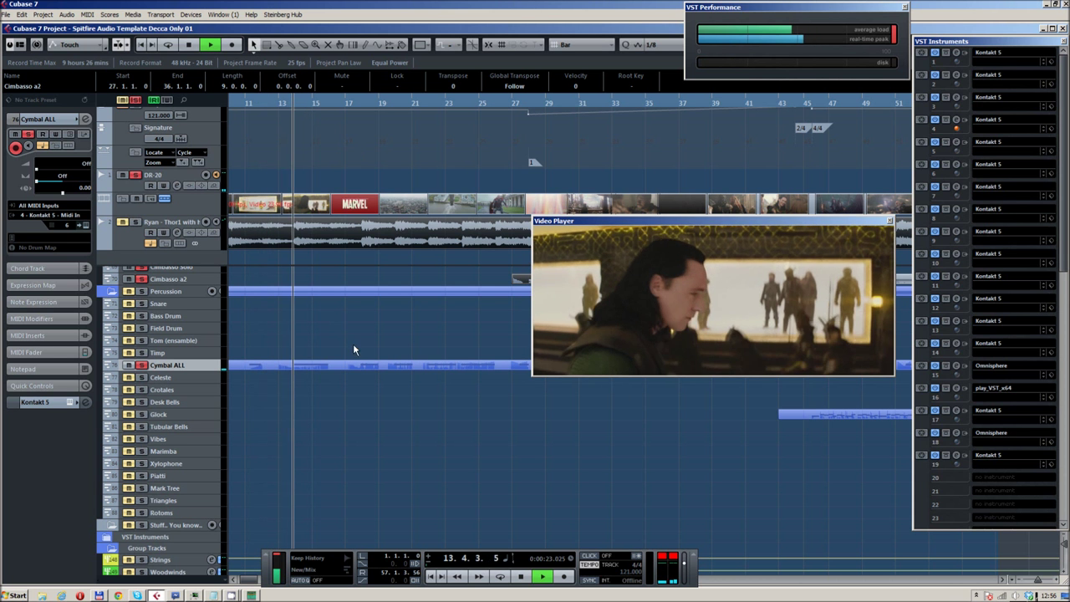
Examine the Cymbal ALL part's notes and modulation curve in the Key Editor during playback, closing it when done.
{"action": "left_click", "coordinate": [316, 365]}
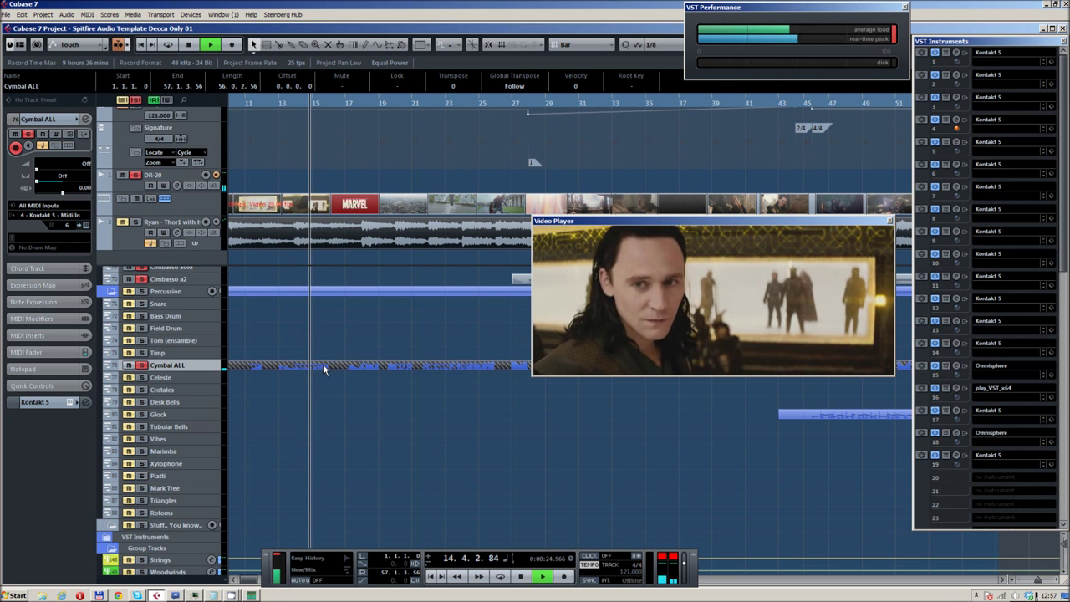
{"action": "double_click", "coordinate": [324, 365]}
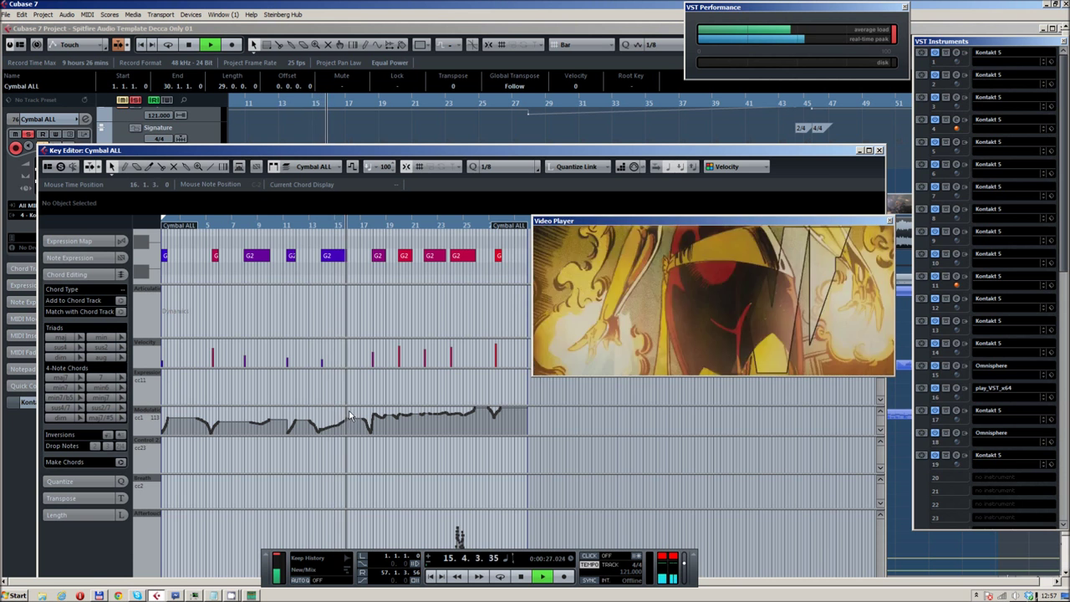
{"action": "left_click", "coordinate": [878, 151]}
Stop playback and unsolo the cymbals and low brass, leaving the Choir track soloed, and play it from bar 45 to bar 54.
{"action": "scroll", "coordinate": [283, 343], "scroll_direction": "up", "scroll_amount": 5}
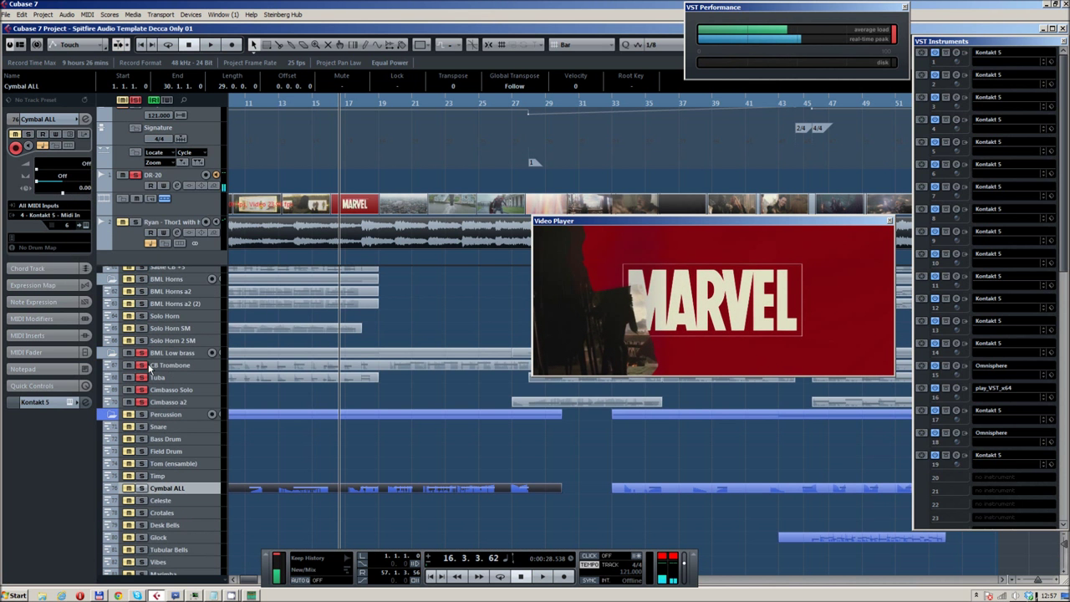
{"action": "scroll", "coordinate": [382, 352], "scroll_direction": "up", "scroll_amount": 10}
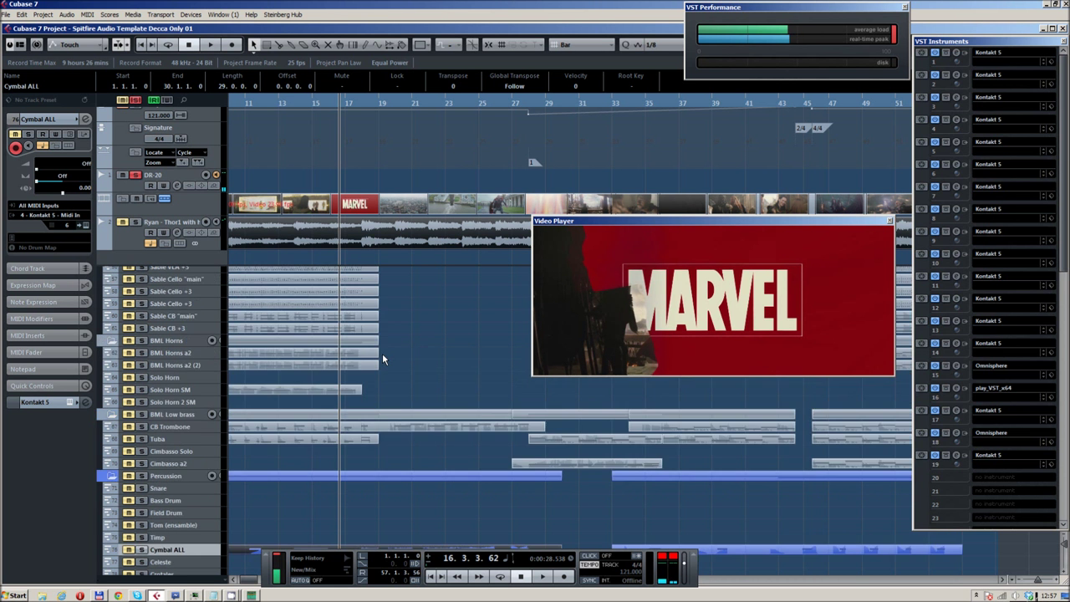
{"action": "scroll", "coordinate": [288, 358], "scroll_direction": "up", "scroll_amount": 6}
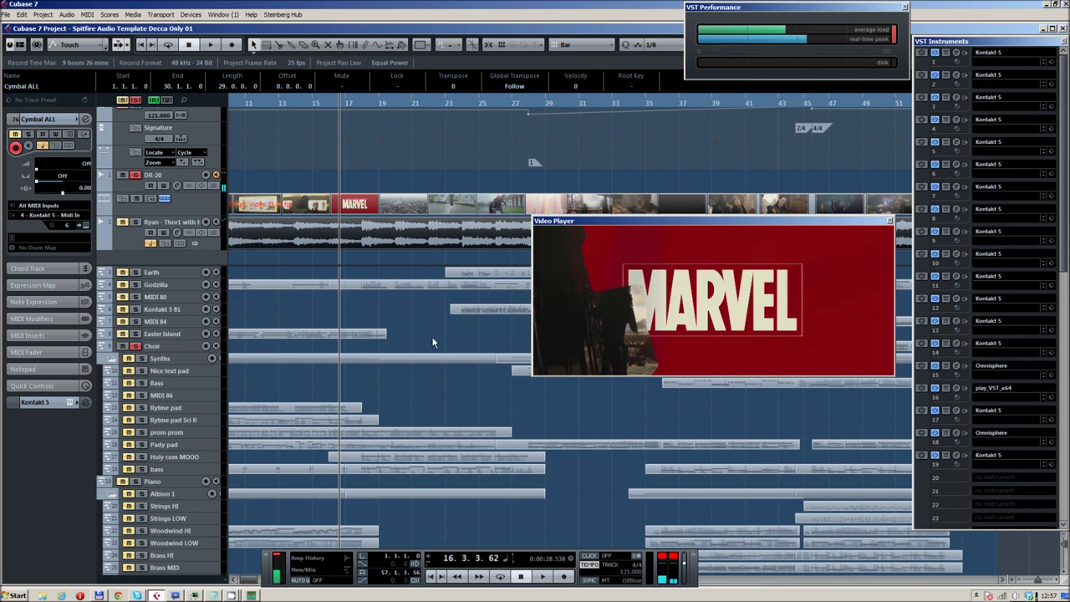
{"action": "scroll", "coordinate": [433, 343], "scroll_direction": "down", "scroll_amount": 1}
{"action": "scroll", "coordinate": [422, 326], "scroll_direction": "right", "scroll_amount": 5}
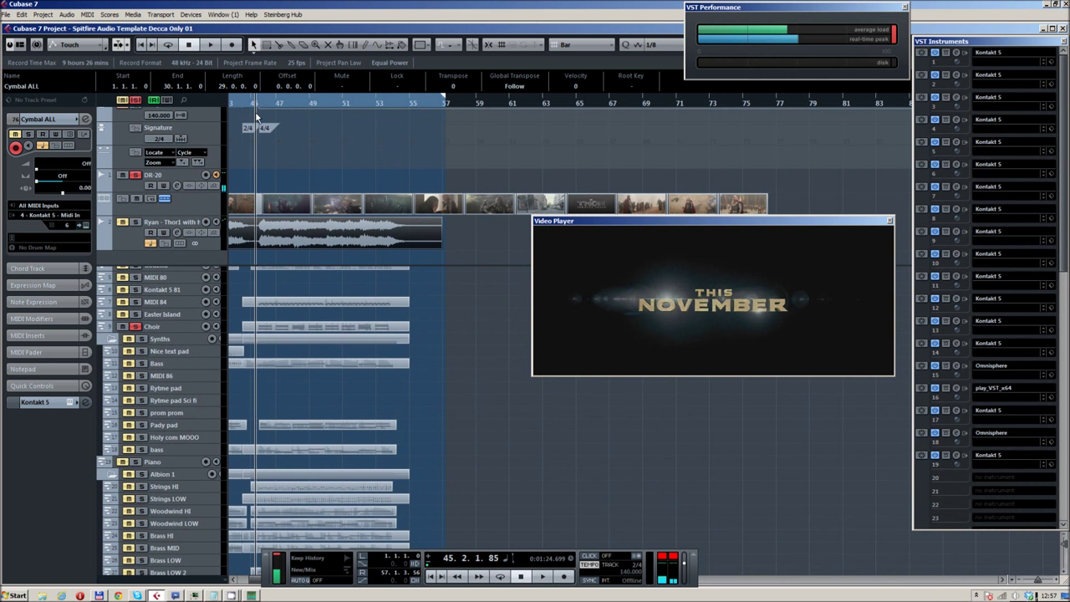
{"action": "scroll", "coordinate": [262, 122], "scroll_direction": "up", "scroll_amount": 3}
{"action": "key", "text": "space"}
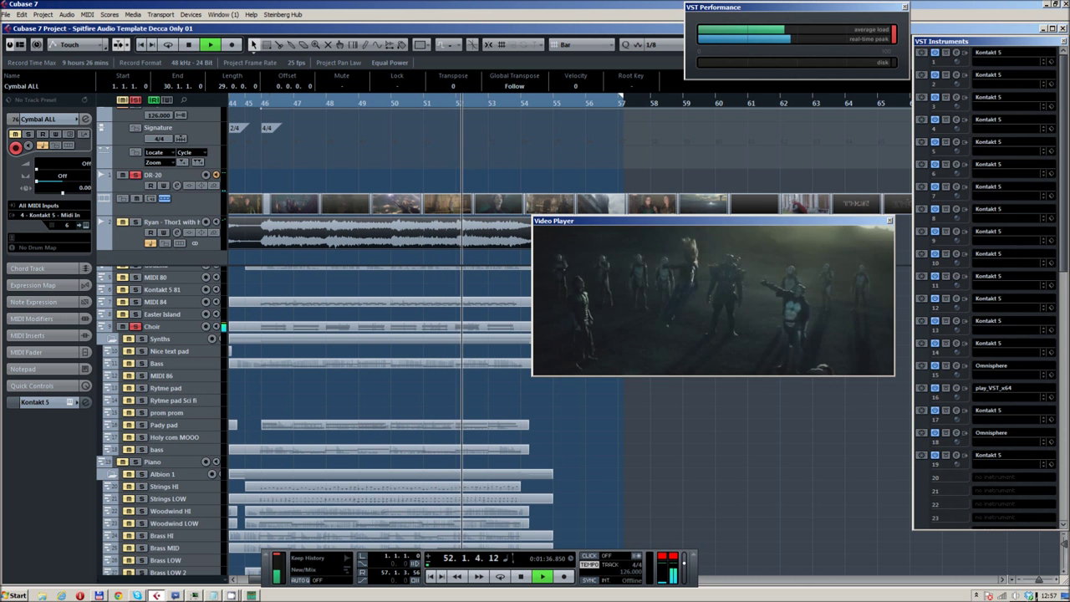
{"action": "left_click", "coordinate": [633, 418]}
{"action": "scroll", "coordinate": [585, 416], "scroll_direction": "down", "scroll_amount": 1}
{"action": "scroll", "coordinate": [532, 418], "scroll_direction": "right", "scroll_amount": 3}
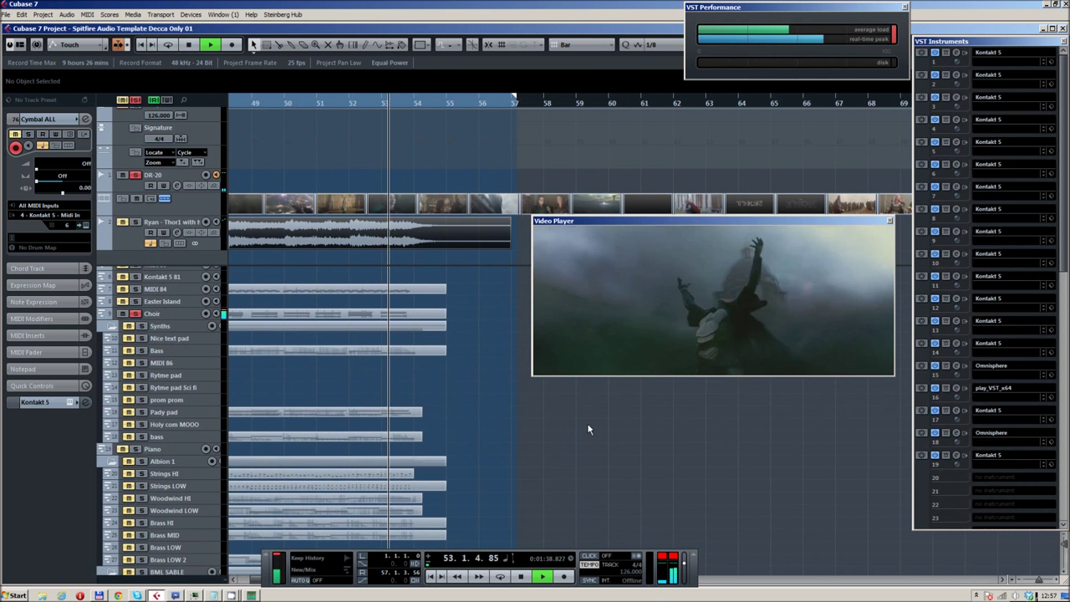
{"action": "key", "text": "space"}
Rename the Godzilla track as "Ambient hits".
{"action": "scroll", "coordinate": [530, 268], "scroll_direction": "left", "scroll_amount": 5}
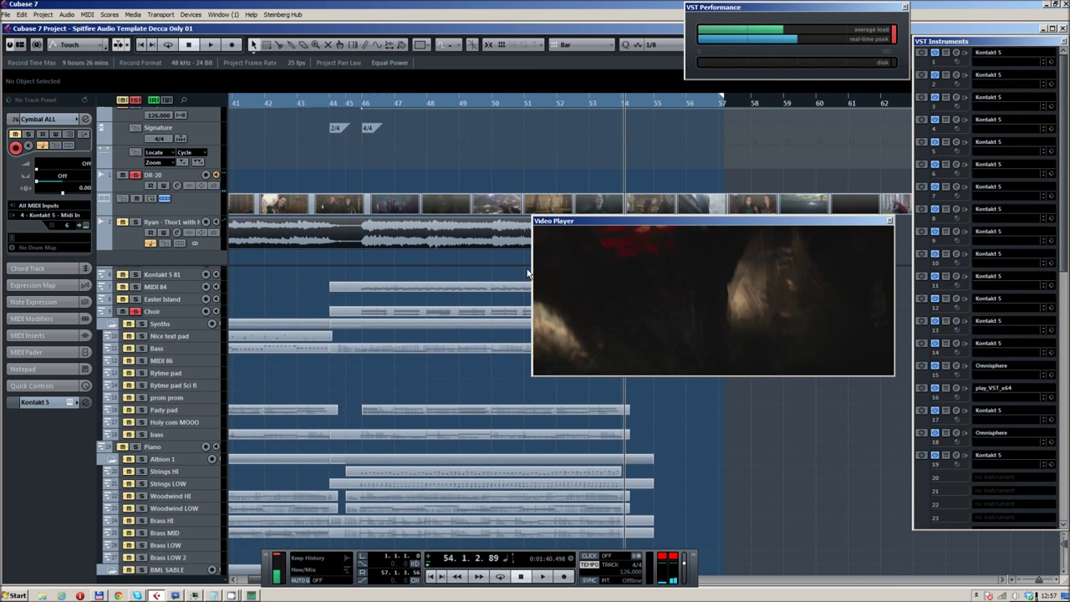
{"action": "scroll", "coordinate": [266, 298], "scroll_direction": "up", "scroll_amount": 1}
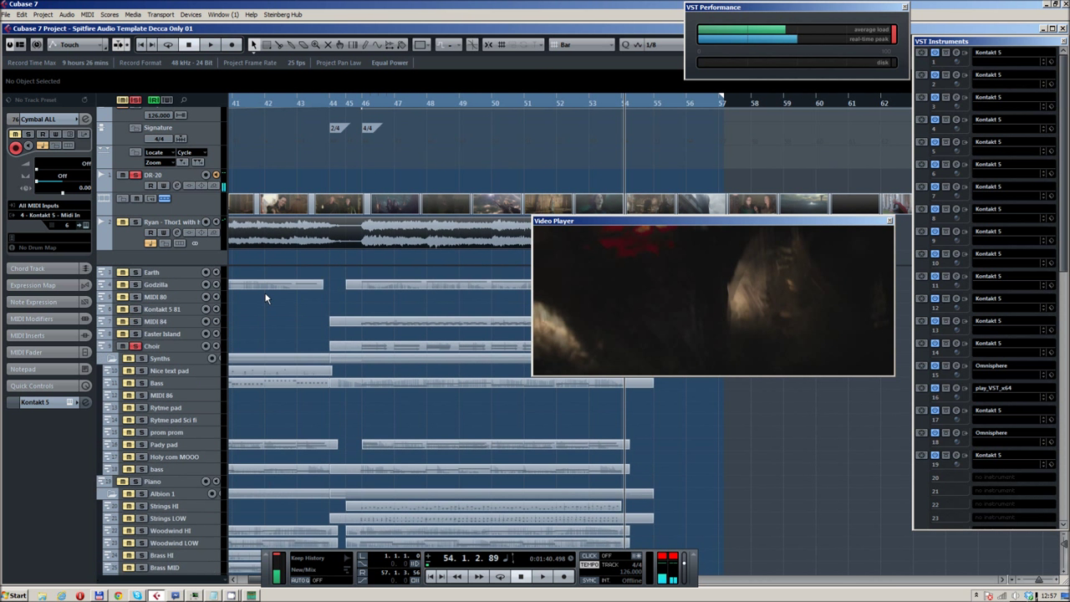
{"action": "left_click", "coordinate": [172, 289]}
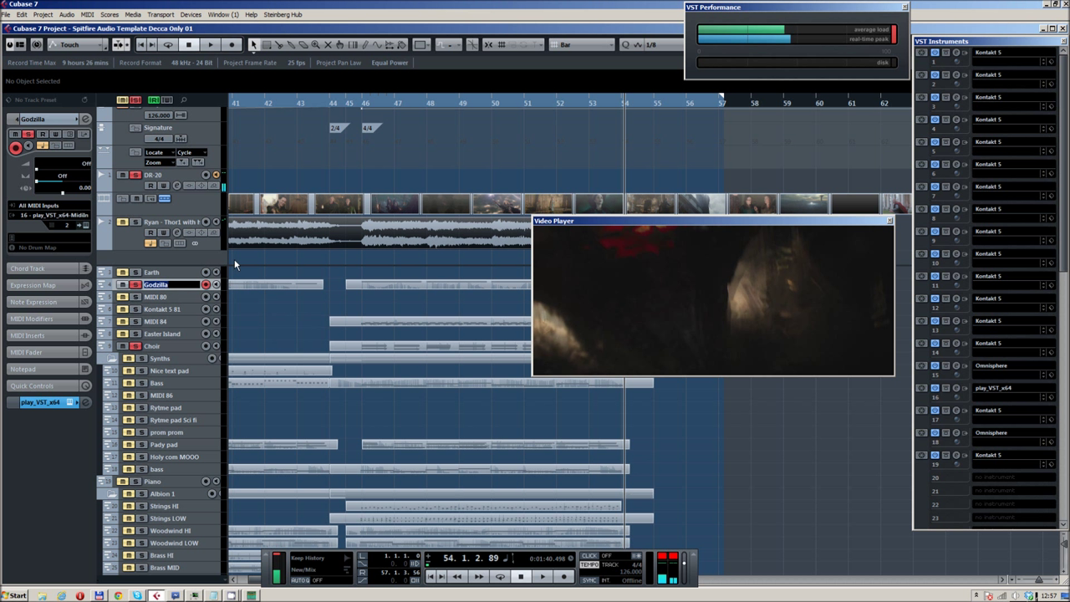
{"action": "type", "text": "Ambient hits"}
{"action": "key", "text": "Return"}
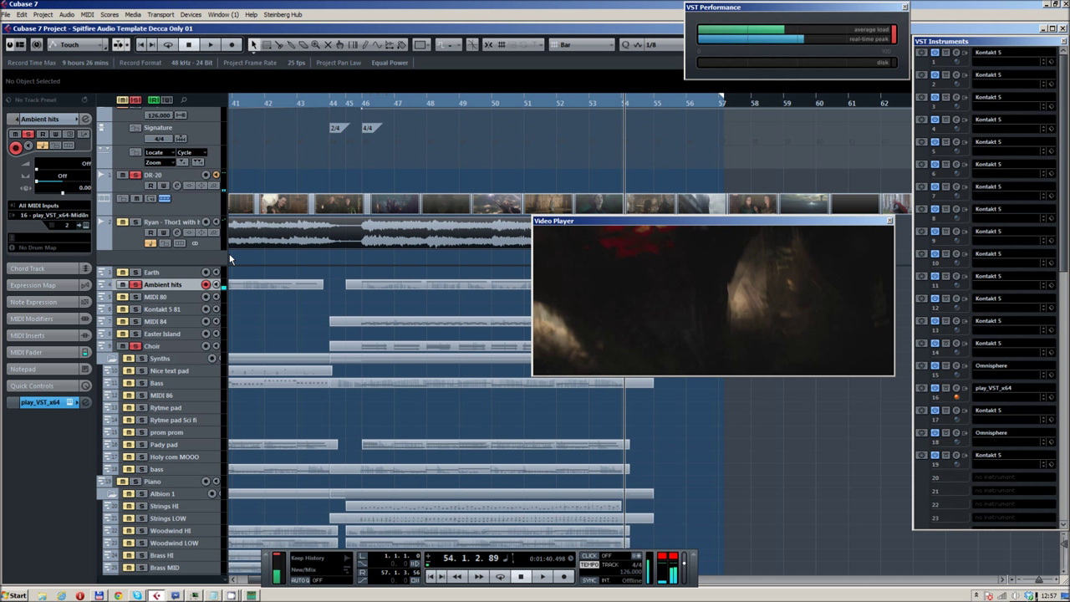
Move the playback position to bar 44 and solo the MIDI 84 track.
{"action": "left_click", "coordinate": [345, 102]}
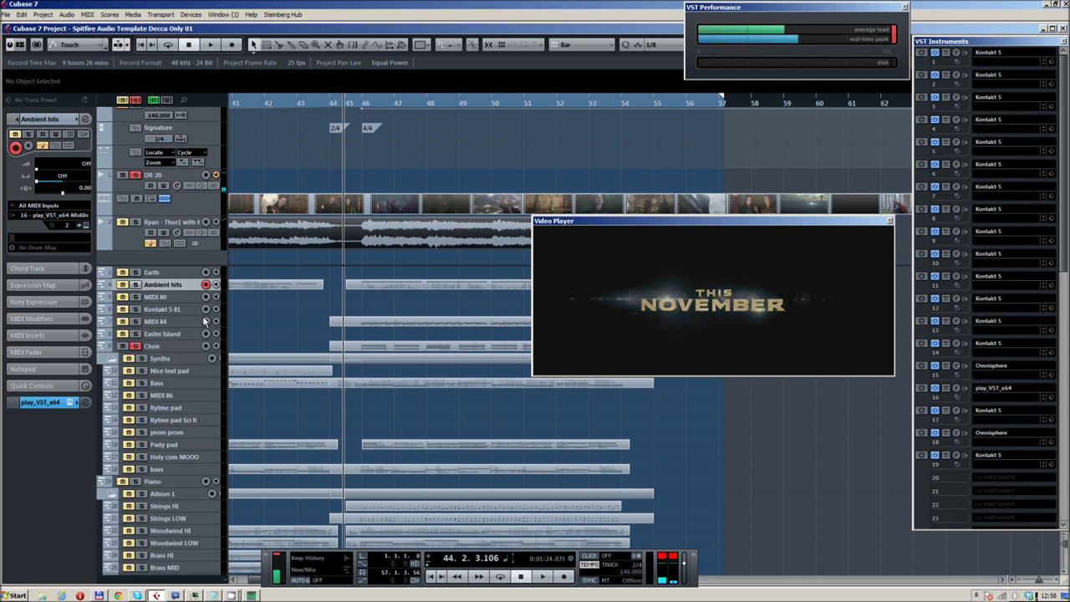
{"action": "left_click", "coordinate": [157, 325]}
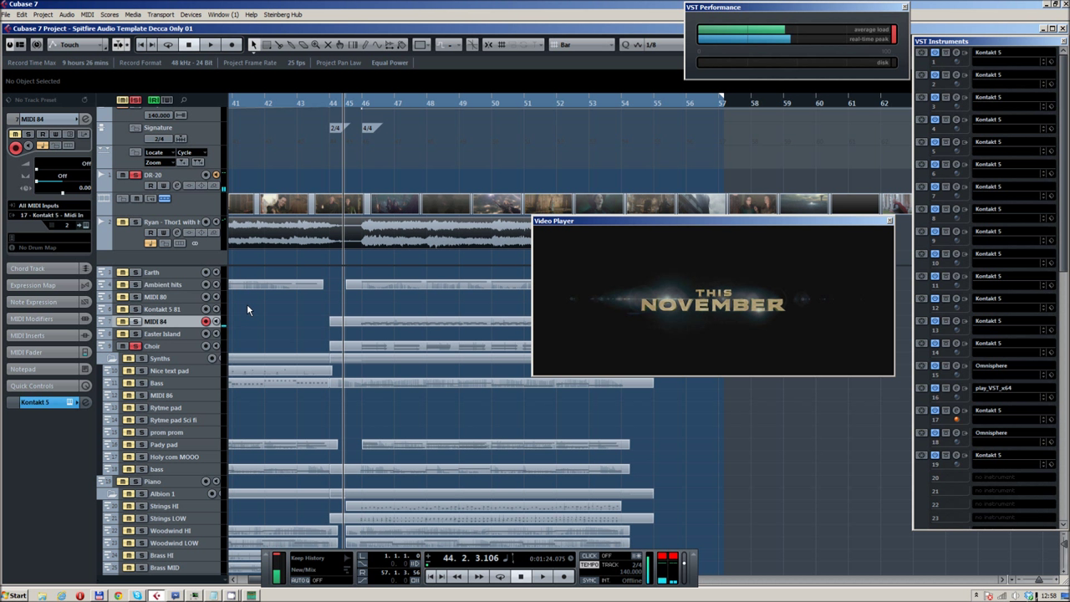
{"action": "left_click", "coordinate": [123, 322]}
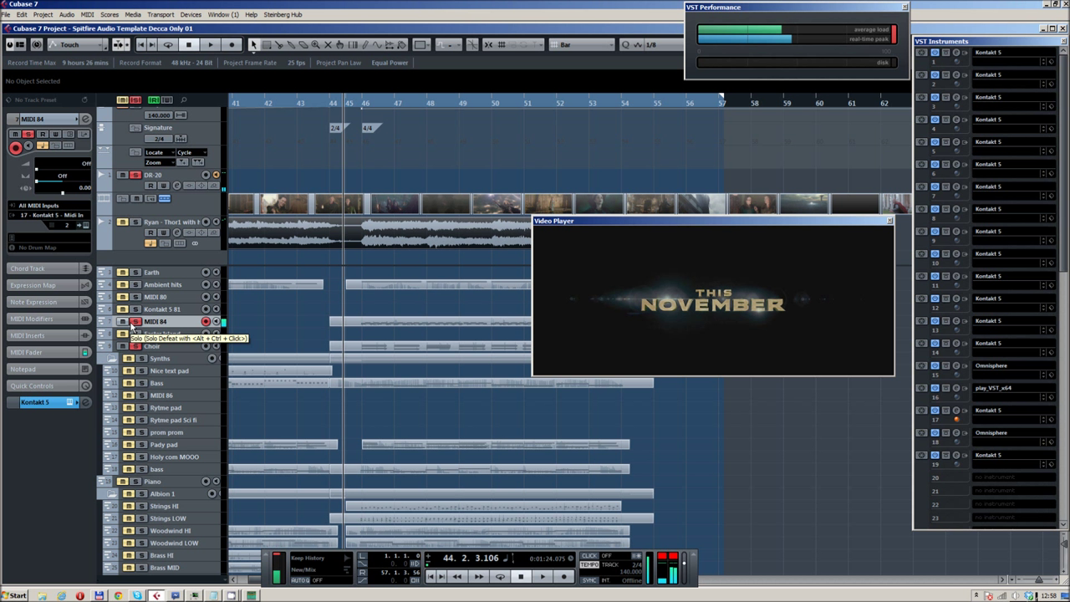
Deactivate every track solo, move the playback position to bar 28 and play the full arrangement from there.
{"action": "left_click", "coordinate": [135, 100]}
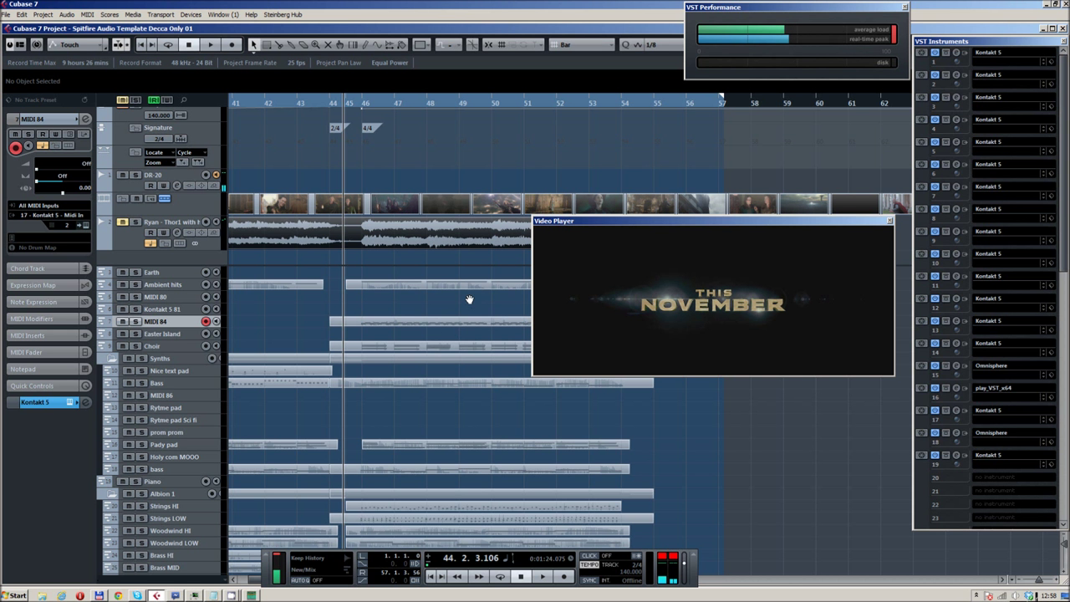
{"action": "left_click_drag", "start_coordinate": [469, 300], "coordinate": [494, 297]}
{"action": "left_click_drag", "start_coordinate": [375, 105], "coordinate": [431, 162]}
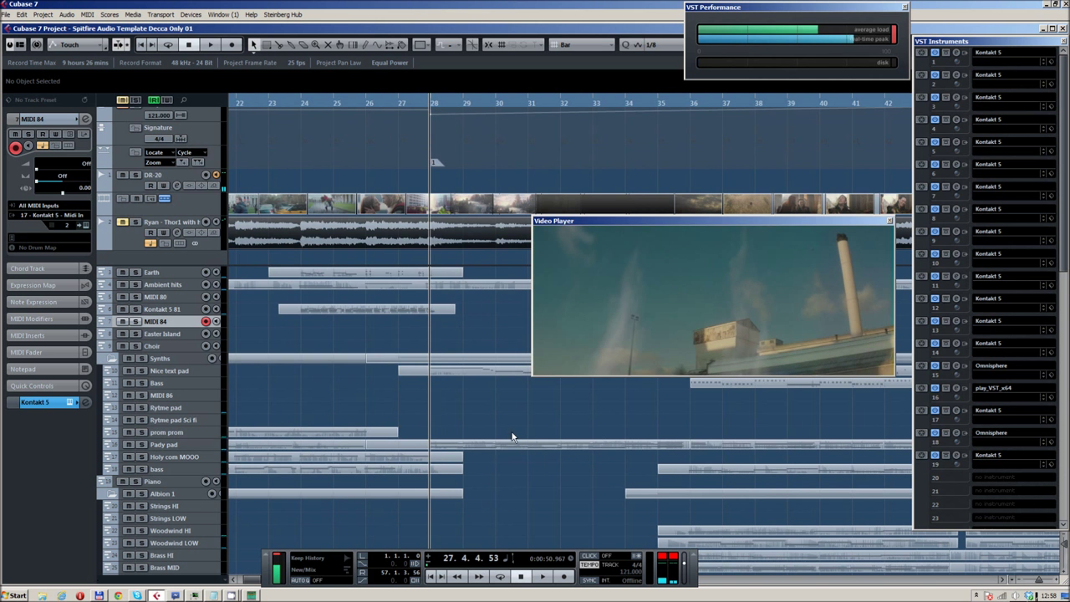
{"action": "scroll", "coordinate": [511, 436], "scroll_direction": "down", "scroll_amount": 4}
{"action": "left_click_drag", "start_coordinate": [497, 396], "coordinate": [387, 428]}
{"action": "key", "text": "space"}
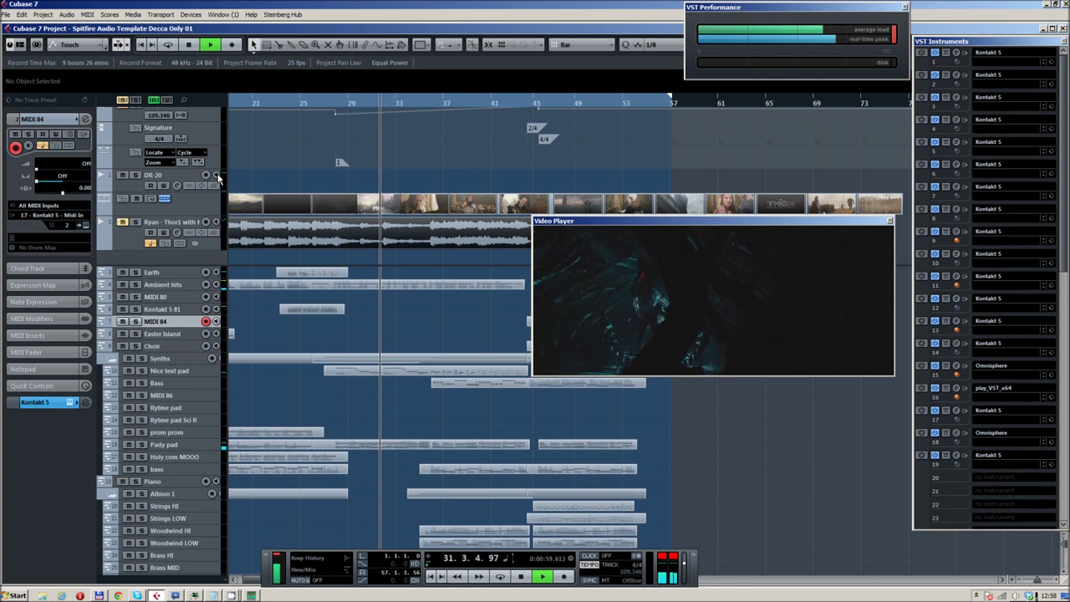
{"action": "scroll", "coordinate": [435, 310], "scroll_direction": "up", "scroll_amount": 2}
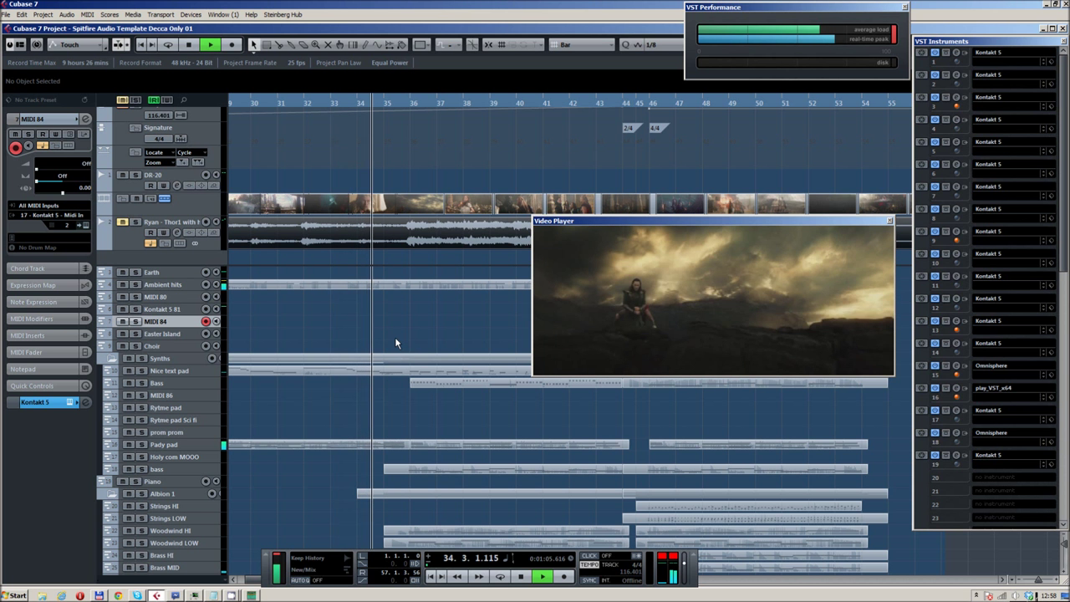
Inspect the Bass track's MIDI part starting at bar 36 in the Key Editor during playback, and close the editor.
{"action": "scroll", "coordinate": [384, 335], "scroll_direction": "right", "scroll_amount": 4}
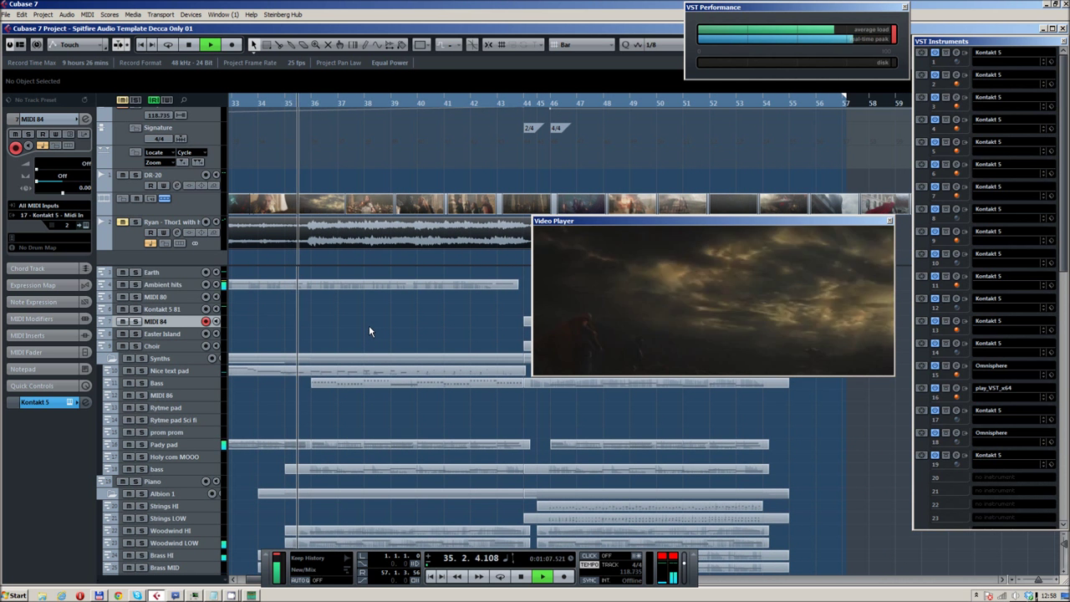
{"action": "double_click", "coordinate": [333, 383]}
{"action": "scroll", "coordinate": [272, 277], "scroll_direction": "up", "scroll_amount": 1}
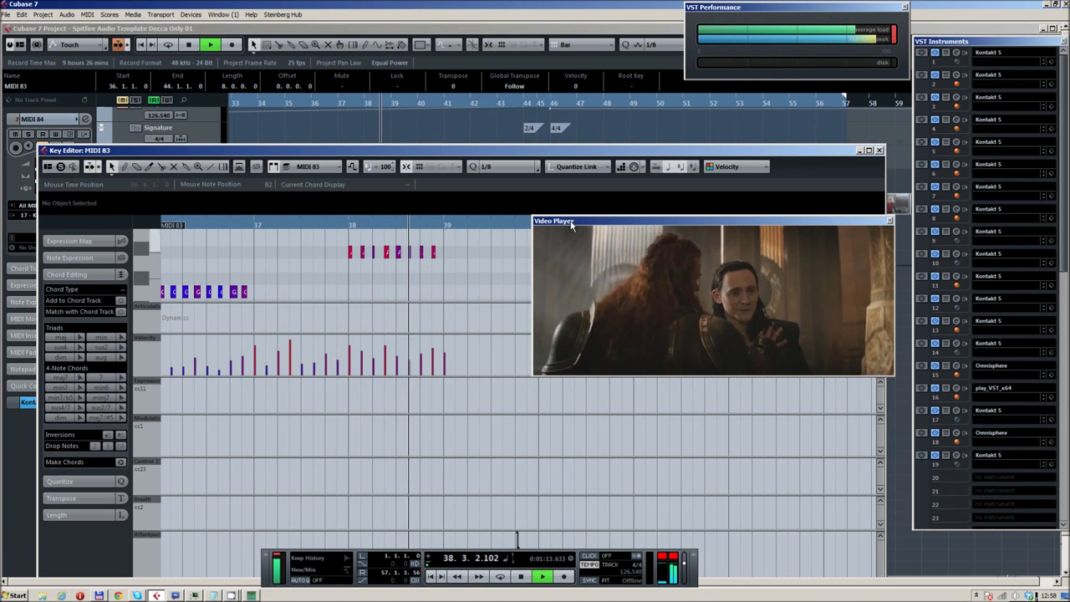
{"action": "key", "text": "Return"}
{"action": "scroll", "coordinate": [456, 326], "scroll_direction": "down", "scroll_amount": 1}
{"action": "scroll", "coordinate": [456, 326], "scroll_direction": "down", "scroll_amount": 1}
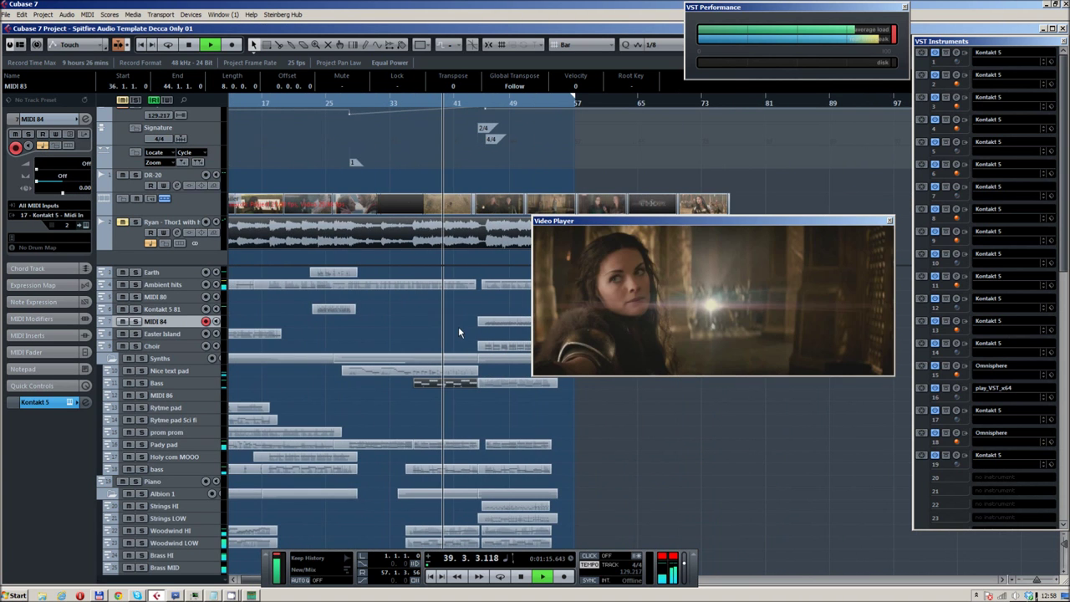
Let the full arrangement play on to bar 55 and stop playback.
{"action": "scroll", "coordinate": [458, 326], "scroll_direction": "down", "scroll_amount": 1}
{"action": "left_click_drag", "start_coordinate": [458, 326], "coordinate": [340, 305]}
{"action": "scroll", "coordinate": [347, 307], "scroll_direction": "up", "scroll_amount": 1}
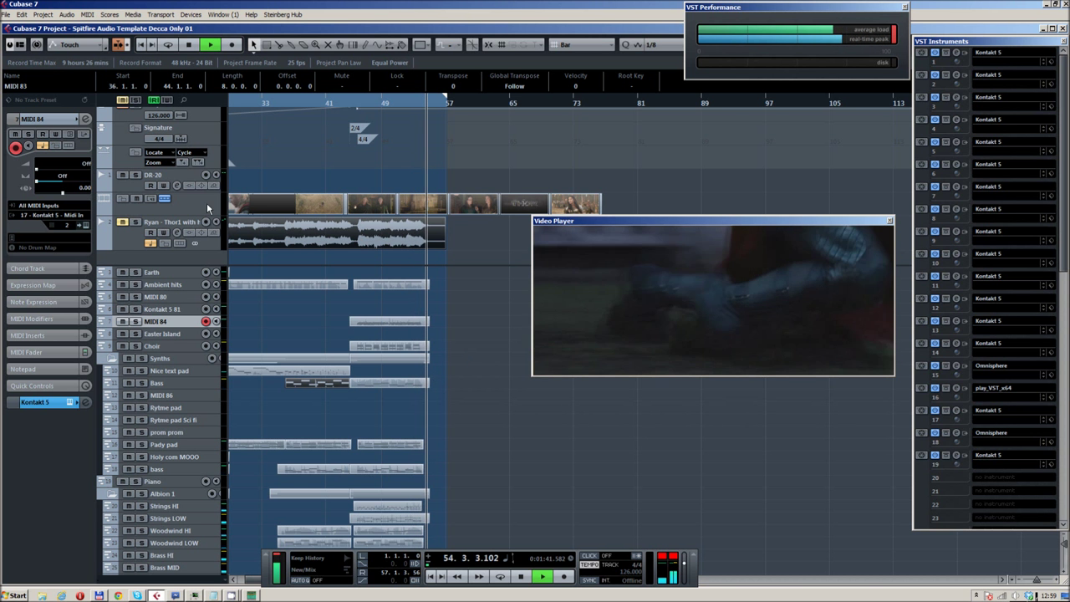
{"action": "key", "text": "space"}
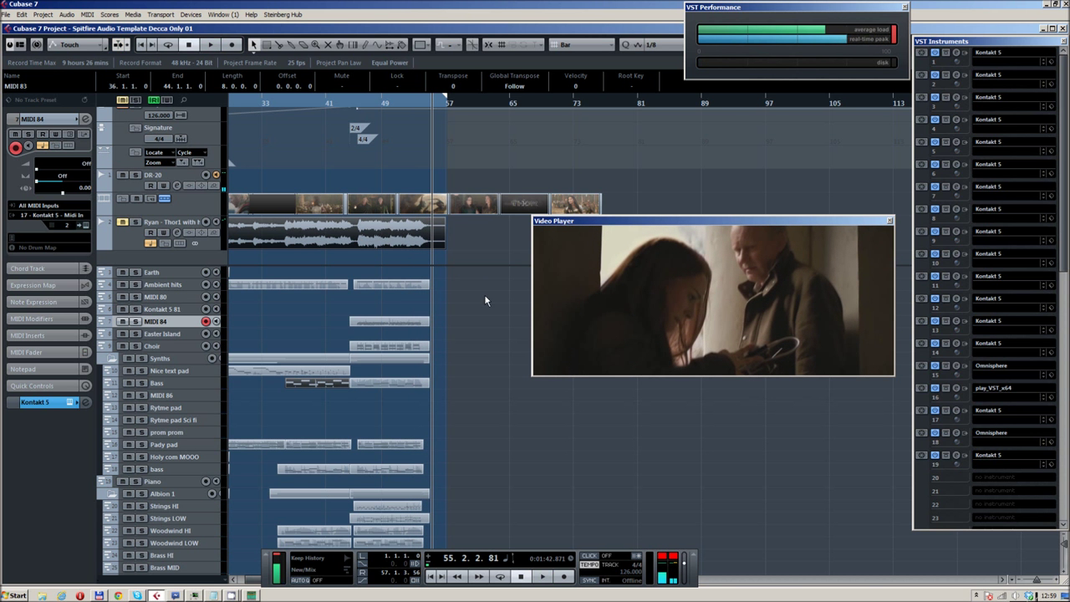
Move the playback position back to bar 45.
{"action": "left_click_drag", "start_coordinate": [336, 101], "coordinate": [354, 107]}
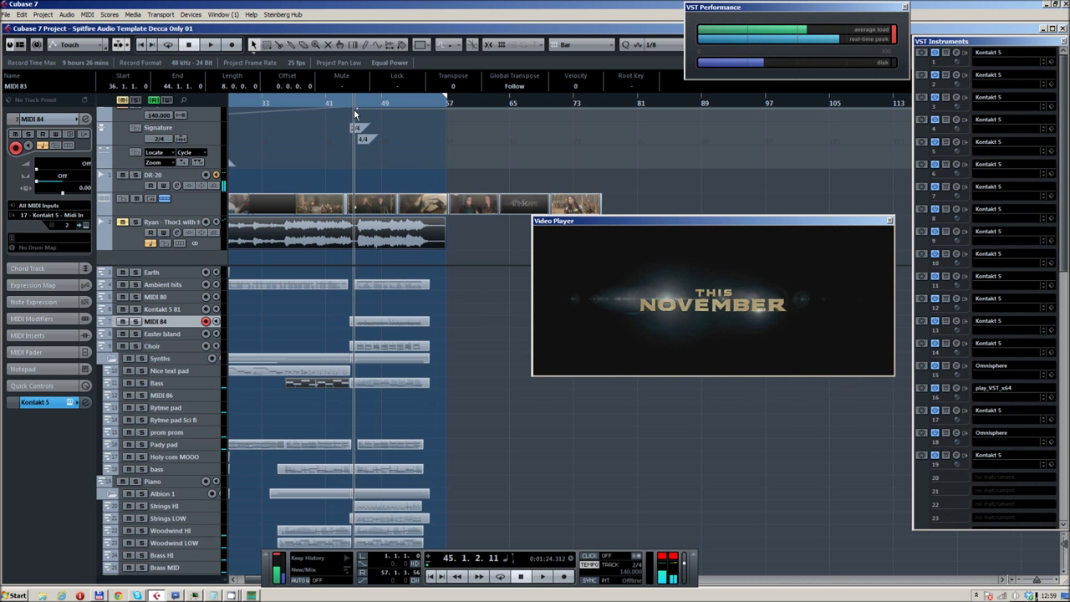
{"action": "scroll", "coordinate": [447, 293], "scroll_direction": "up", "scroll_amount": 3}
{"action": "scroll", "coordinate": [456, 301], "scroll_direction": "left", "scroll_amount": 3}
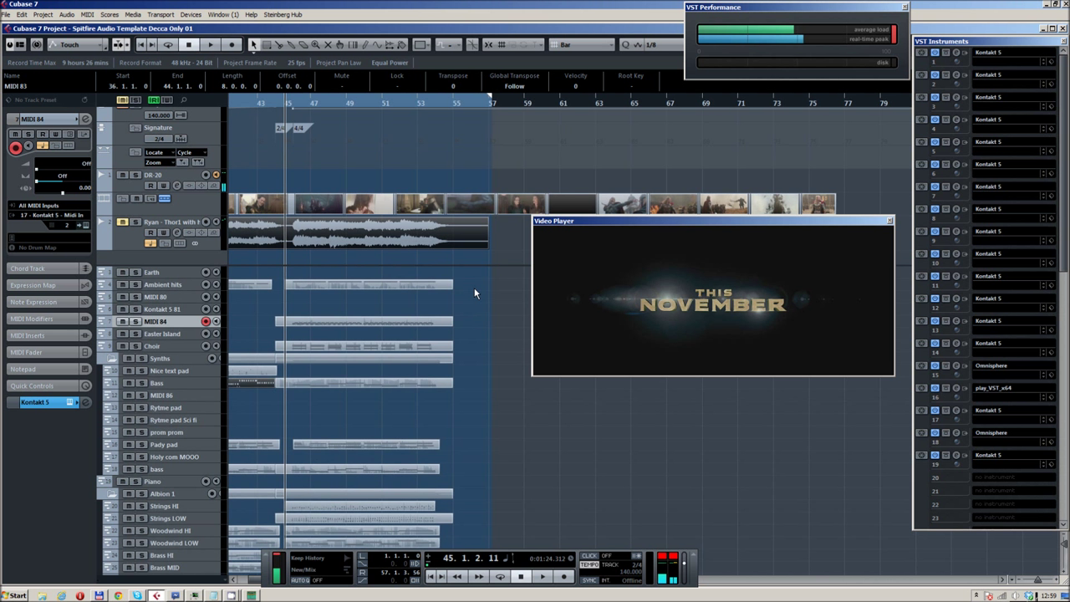
{"action": "scroll", "coordinate": [474, 292], "scroll_direction": "down", "scroll_amount": 1}
{"action": "scroll", "coordinate": [468, 301], "scroll_direction": "left", "scroll_amount": 1}
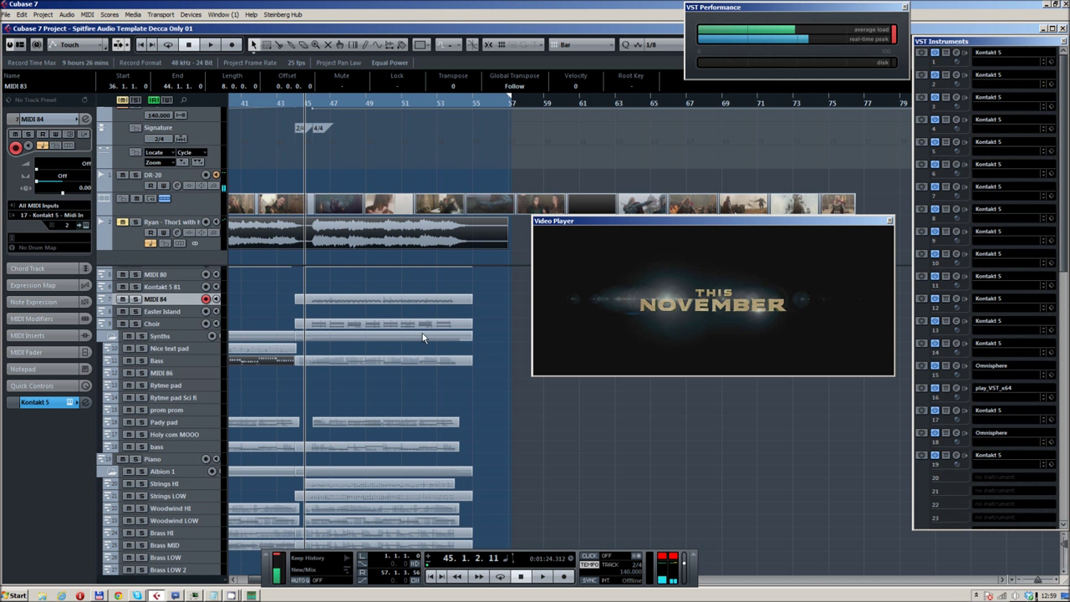
Select the synth and Albion 1 parts and the V1 Extended Legato parts covering bars 44 to 55.
{"action": "left_click", "coordinate": [406, 362]}
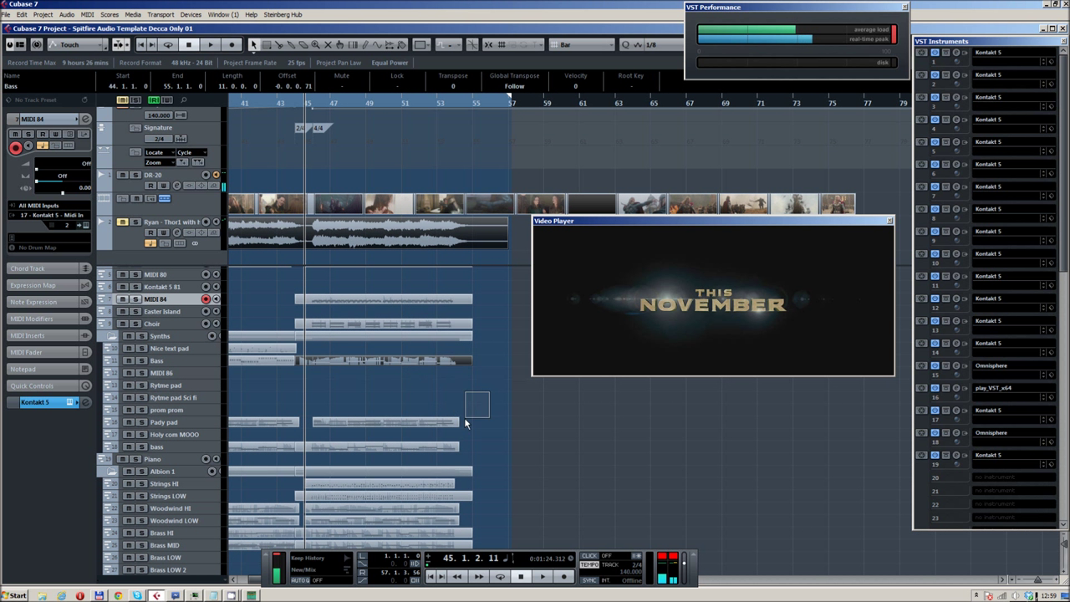
{"action": "left_click_drag", "start_coordinate": [405, 450], "coordinate": [405, 452]}
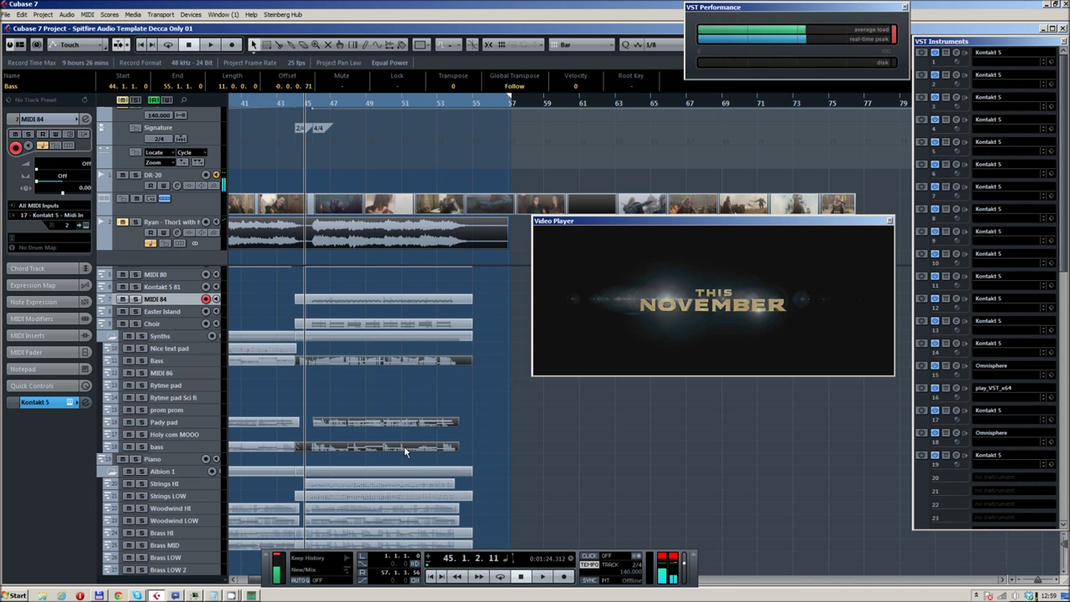
{"action": "left_click", "coordinate": [427, 366]}
{"action": "left_click_drag", "start_coordinate": [499, 359], "coordinate": [393, 443]}
{"action": "scroll", "coordinate": [500, 438], "scroll_direction": "down", "scroll_amount": 2}
{"action": "left_click_drag", "start_coordinate": [449, 483], "coordinate": [397, 512]}
{"action": "scroll", "coordinate": [486, 422], "scroll_direction": "down", "scroll_amount": 4}
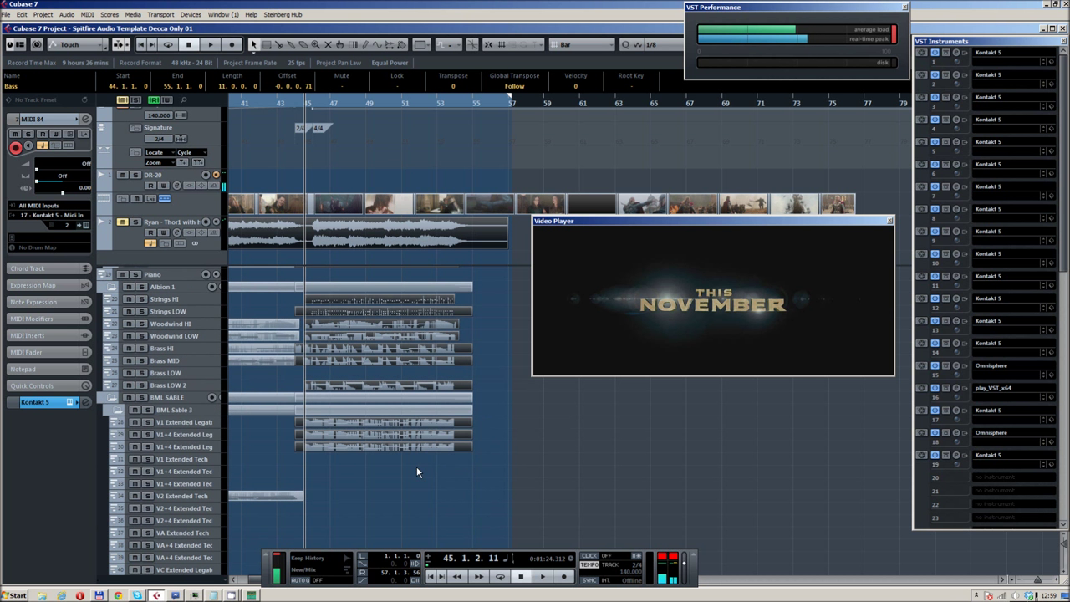
Select the Sable string parts and the BML Horns parts covering bars 45 to 55, continuing down the track list.
{"action": "scroll", "coordinate": [502, 418], "scroll_direction": "down", "scroll_amount": 8}
{"action": "left_click_drag", "start_coordinate": [527, 390], "coordinate": [396, 502]}
{"action": "scroll", "coordinate": [578, 484], "scroll_direction": "down", "scroll_amount": 6}
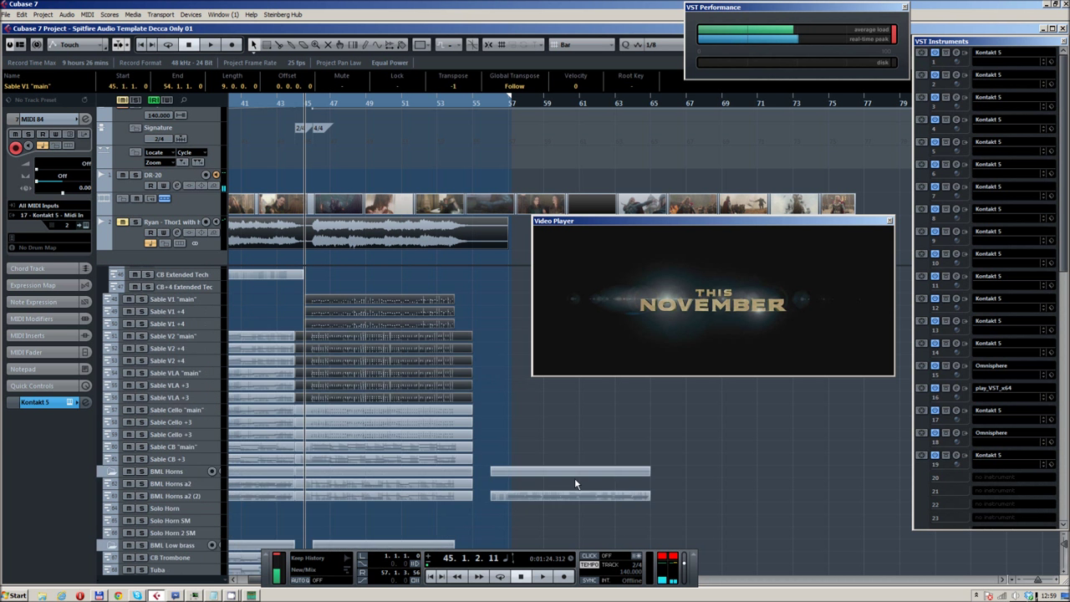
{"action": "left_click_drag", "start_coordinate": [456, 382], "coordinate": [422, 408]}
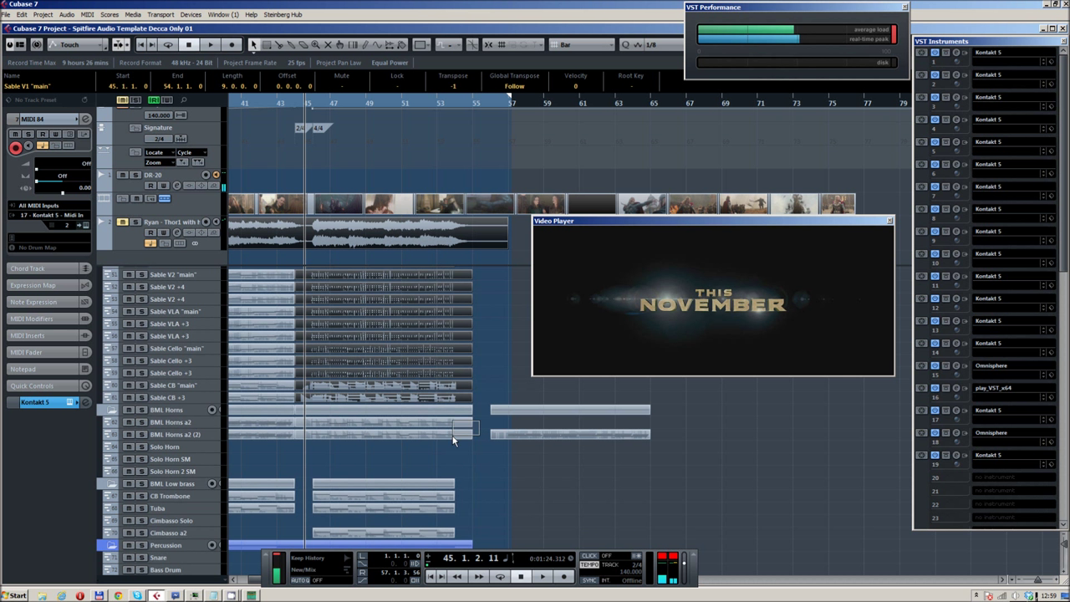
{"action": "scroll", "coordinate": [477, 443], "scroll_direction": "down", "scroll_amount": 2}
{"action": "scroll", "coordinate": [506, 470], "scroll_direction": "down", "scroll_amount": 4}
{"action": "left_click_drag", "start_coordinate": [417, 473], "coordinate": [412, 494]}
{"action": "scroll", "coordinate": [426, 468], "scroll_direction": "up", "scroll_amount": 15}
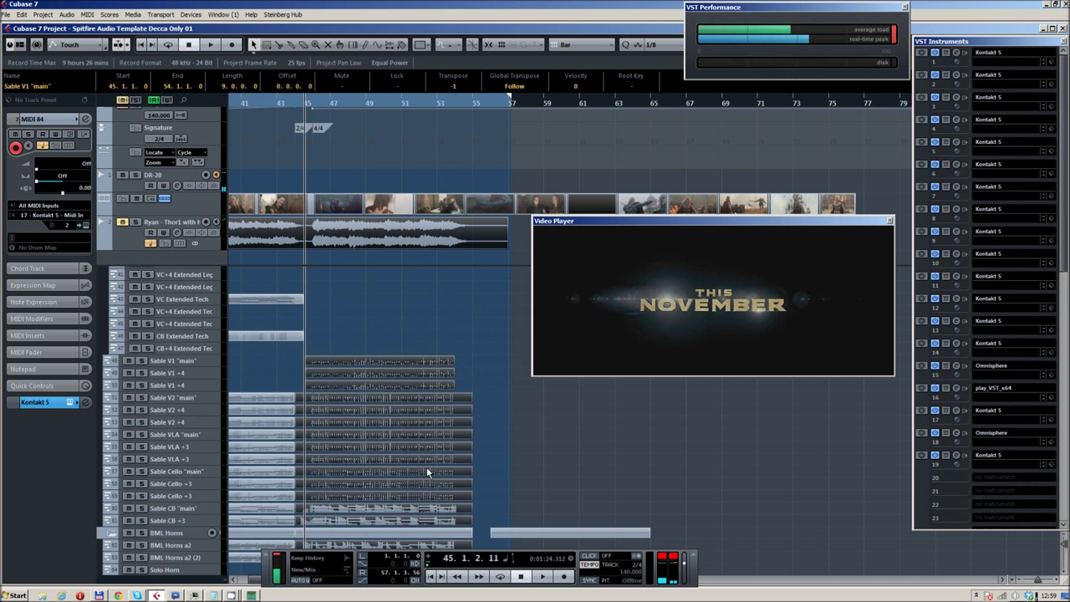
Add the Albion 1 strings, woodwind and brass parts from bar 45 onward to the selection.
{"action": "left_click_drag", "start_coordinate": [495, 484], "coordinate": [435, 517]}
{"action": "scroll", "coordinate": [435, 518], "scroll_direction": "down", "scroll_amount": 6}
{"action": "scroll", "coordinate": [449, 484], "scroll_direction": "up", "scroll_amount": 9}
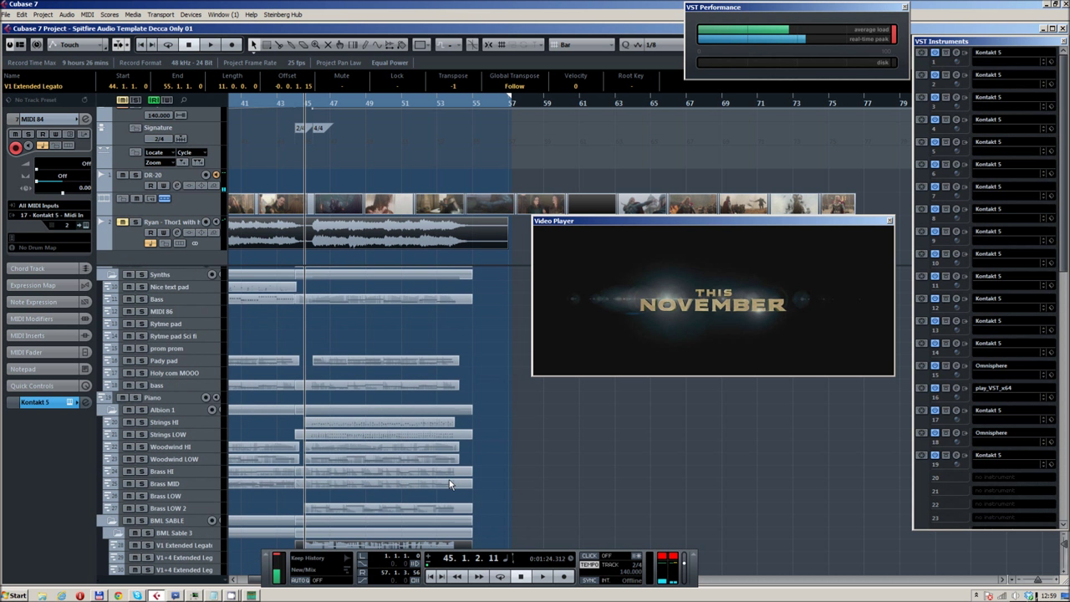
{"action": "scroll", "coordinate": [449, 484], "scroll_direction": "down", "scroll_amount": 3}
{"action": "left_click", "coordinate": [444, 452], "text": "shift"}
{"action": "left_click_drag", "start_coordinate": [482, 395], "coordinate": [381, 428]}
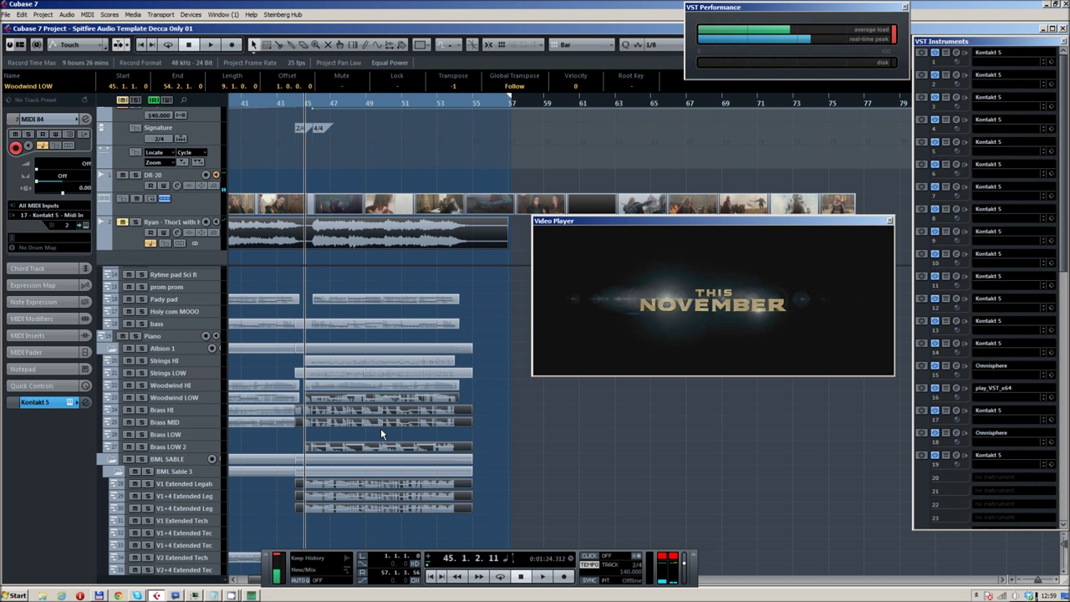
{"action": "left_click_drag", "start_coordinate": [488, 357], "coordinate": [372, 383]}
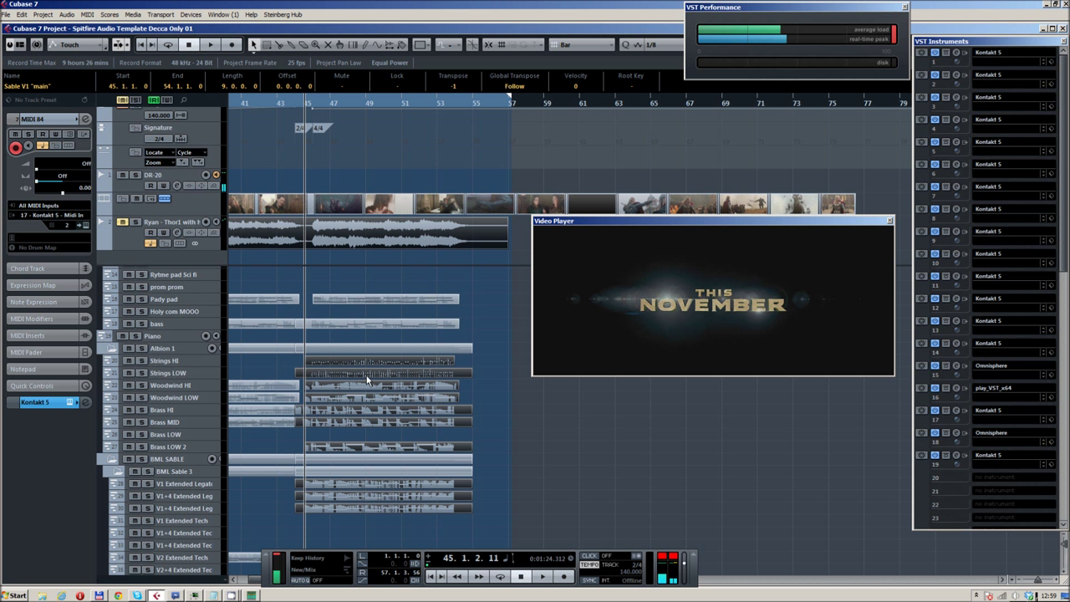
Add the Bass, Pady pad and bass synth parts to the selection and open all selected parts in the Key Editor.
{"action": "scroll", "coordinate": [368, 380], "scroll_direction": "down", "scroll_amount": 10}
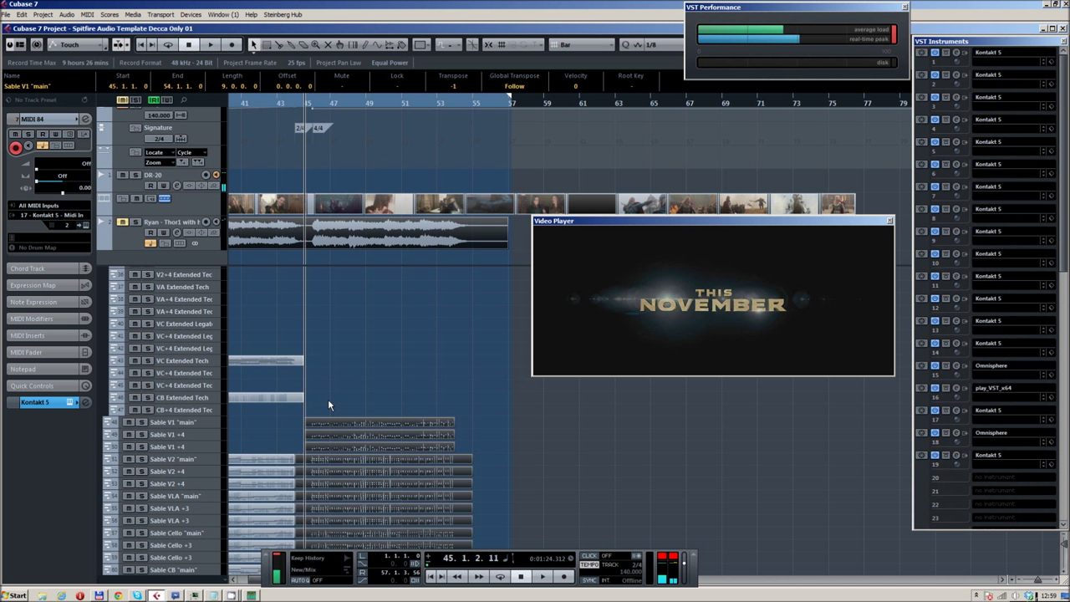
{"action": "scroll", "coordinate": [330, 410], "scroll_direction": "up", "scroll_amount": 15}
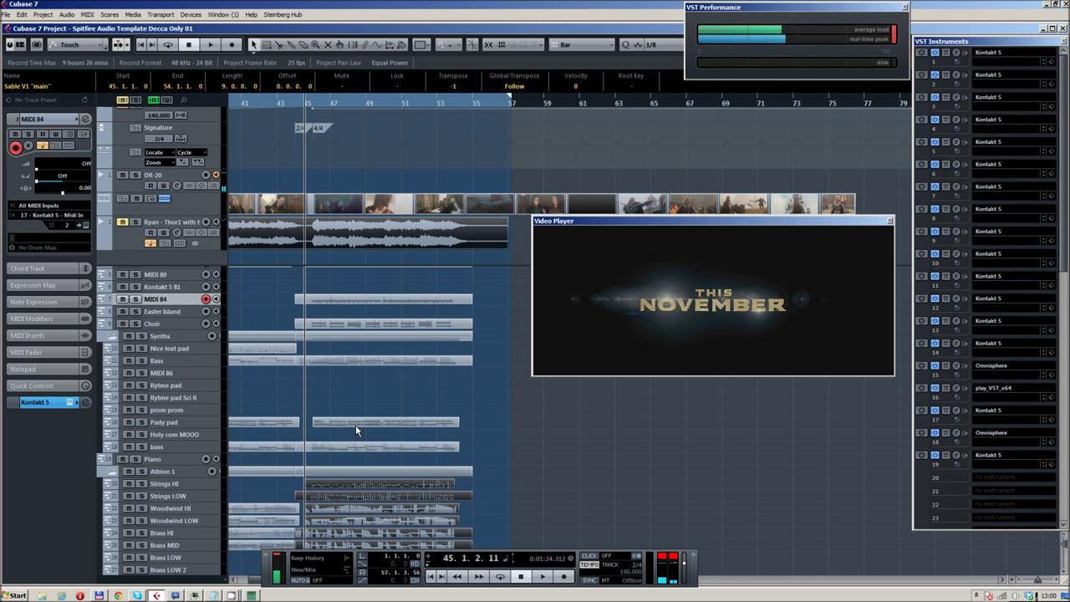
{"action": "left_click_drag", "start_coordinate": [348, 442], "coordinate": [357, 449]}
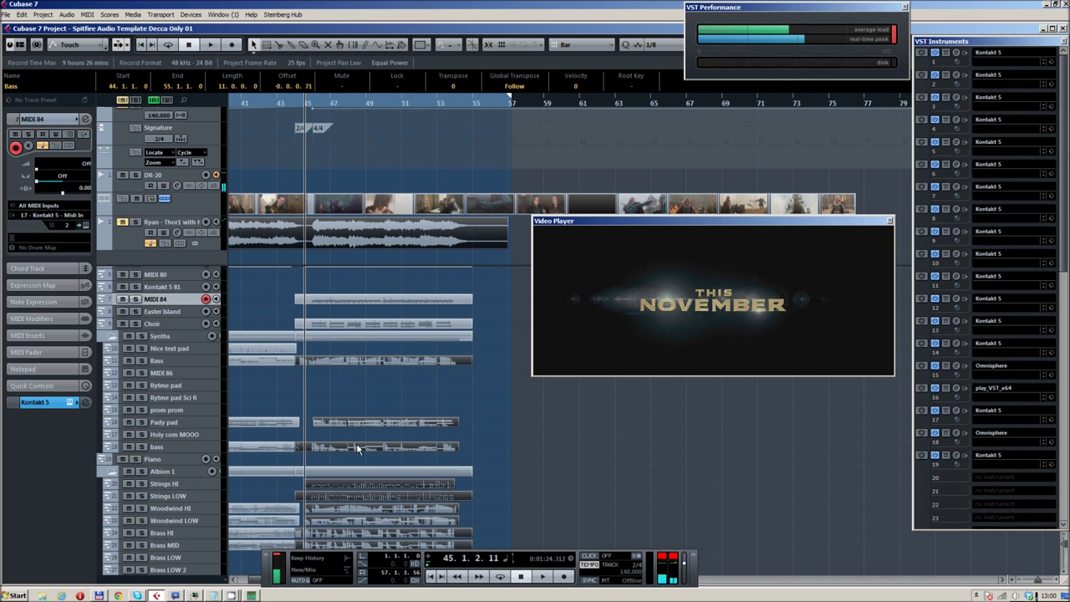
{"action": "double_click", "coordinate": [332, 366]}
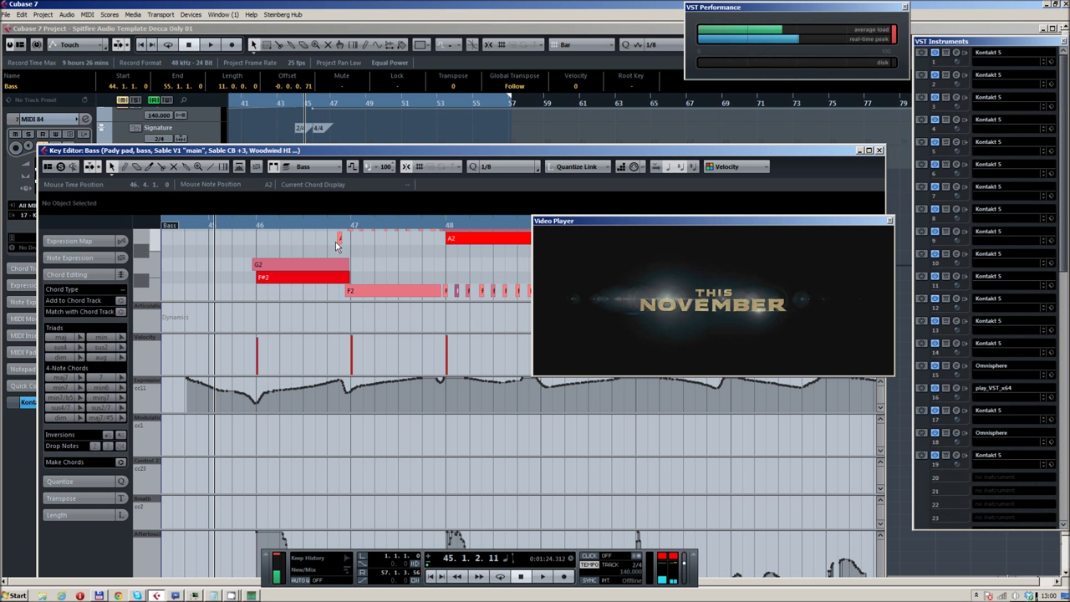
{"action": "scroll", "coordinate": [279, 266], "scroll_direction": "down", "scroll_amount": 3}
{"action": "scroll", "coordinate": [279, 267], "scroll_direction": "down", "scroll_amount": 1}
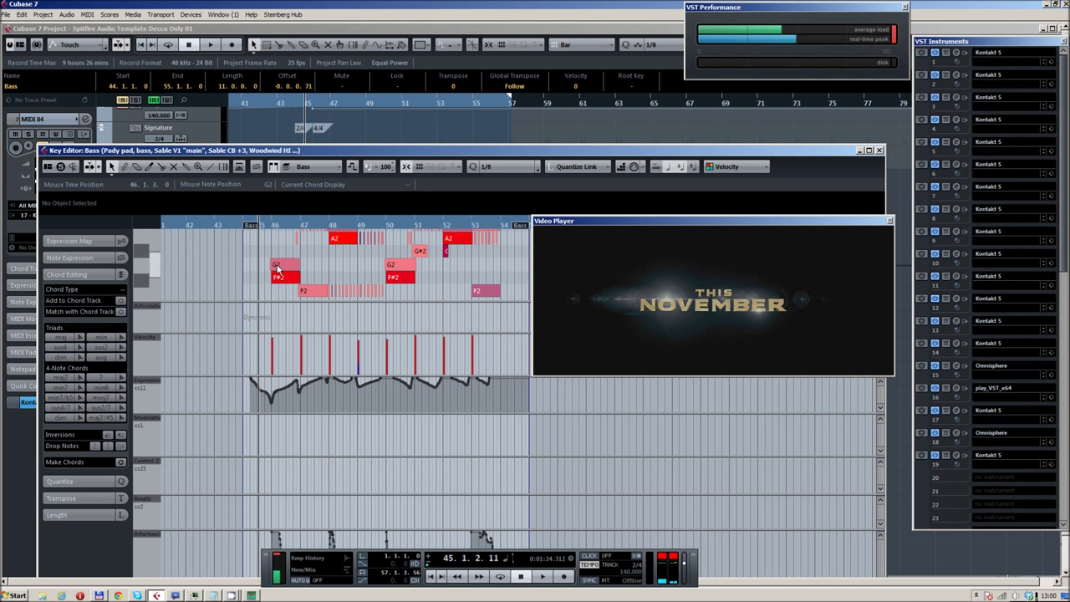
Examine the layered notes across the pitch range, selecting the first G2 note and all notes of the bass part, and close the Key Editor.
{"action": "left_click", "coordinate": [271, 266]}
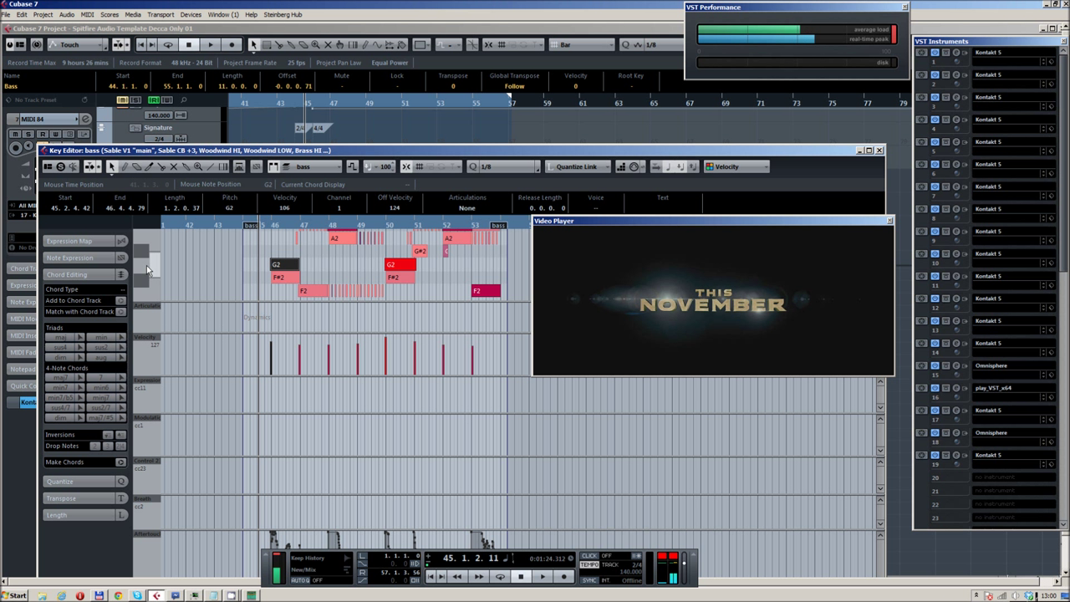
{"action": "scroll", "coordinate": [326, 266], "scroll_direction": "down", "scroll_amount": 2}
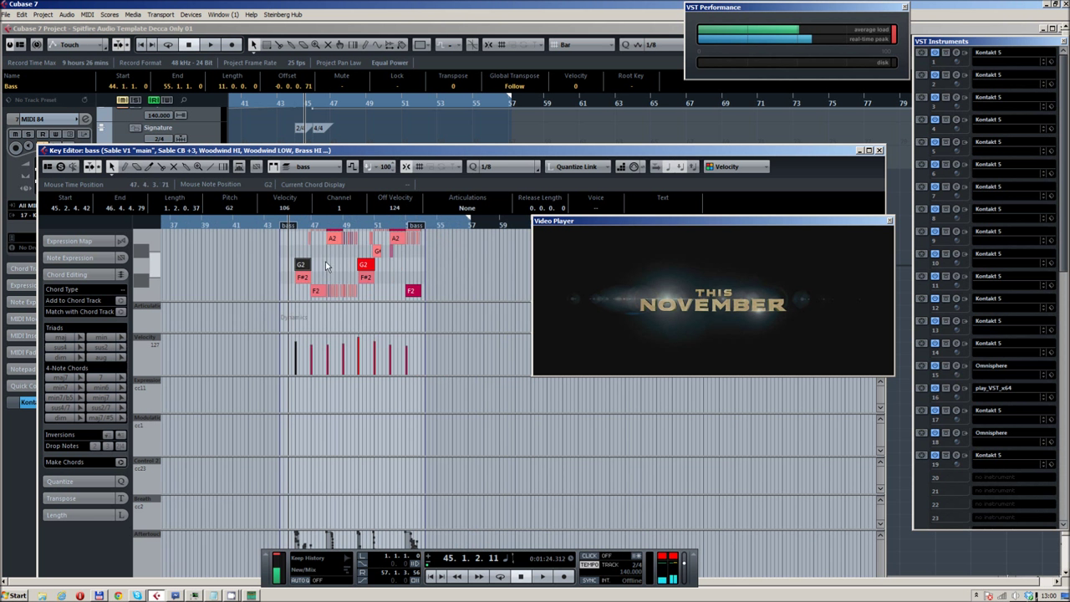
{"action": "scroll", "coordinate": [328, 265], "scroll_direction": "up", "scroll_amount": 1}
{"action": "left_click", "coordinate": [262, 268]}
{"action": "key", "text": "ctrl+a"}
{"action": "scroll", "coordinate": [431, 251], "scroll_direction": "down", "scroll_amount": 3}
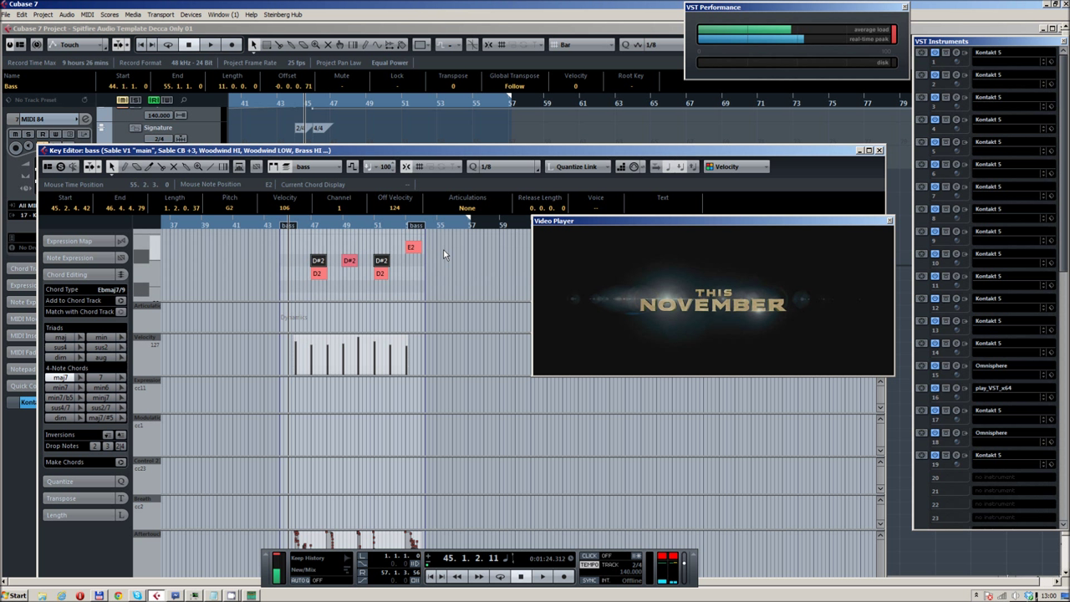
{"action": "scroll", "coordinate": [443, 255], "scroll_direction": "up", "scroll_amount": 3}
{"action": "scroll", "coordinate": [429, 255], "scroll_direction": "up", "scroll_amount": 4}
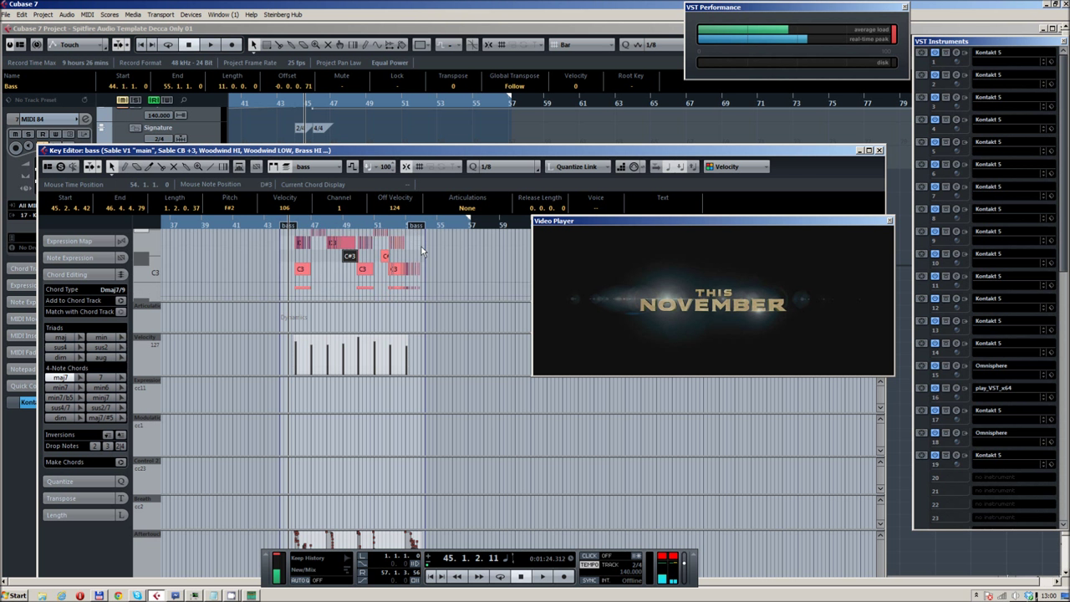
{"action": "scroll", "coordinate": [422, 251], "scroll_direction": "down", "scroll_amount": 1}
{"action": "left_click", "coordinate": [878, 151]}
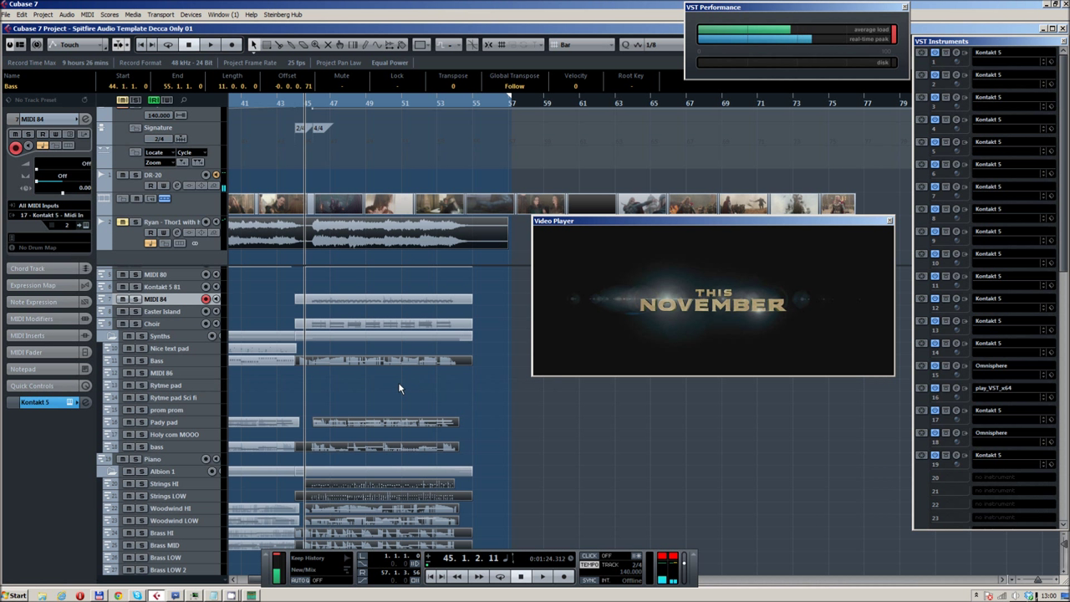
Play the full arrangement from bar 45 to bar 48 and stop.
{"action": "key", "text": "space"}
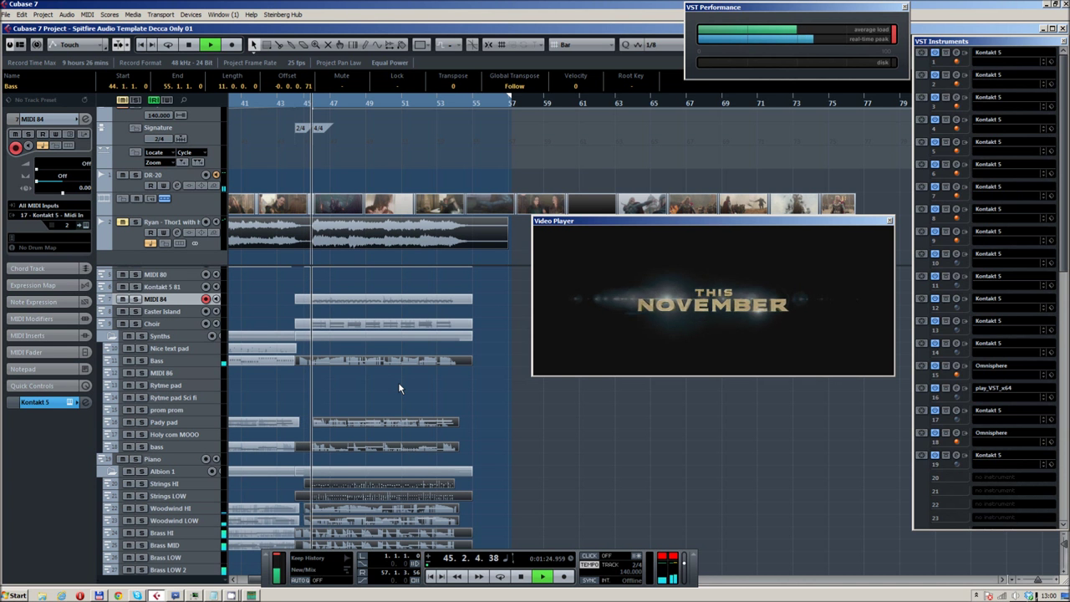
{"action": "scroll", "coordinate": [366, 403], "scroll_direction": "up", "scroll_amount": 2}
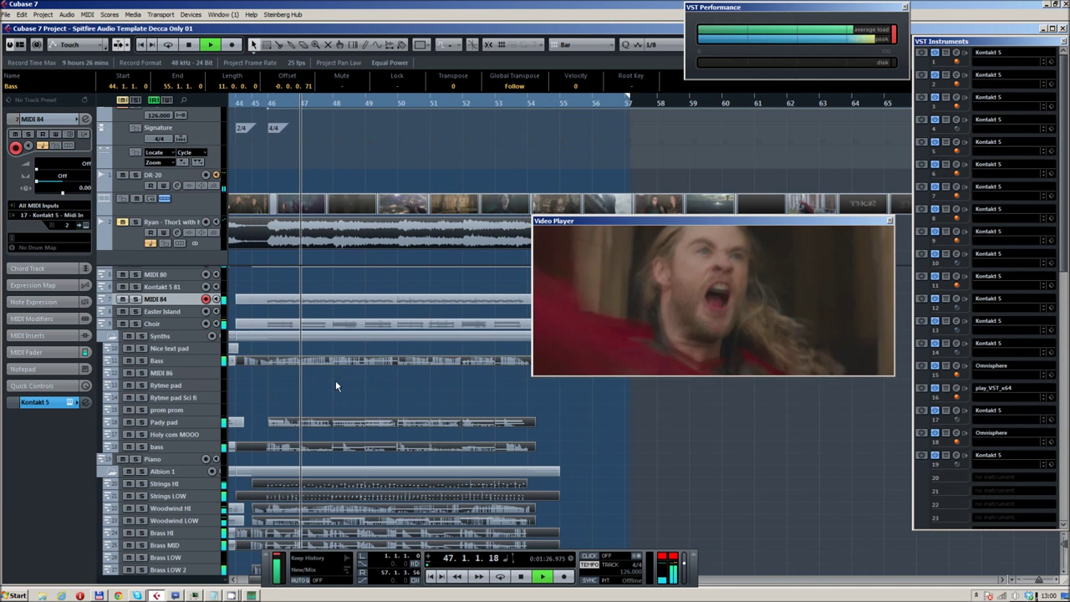
{"action": "left_click_drag", "start_coordinate": [335, 380], "coordinate": [374, 356]}
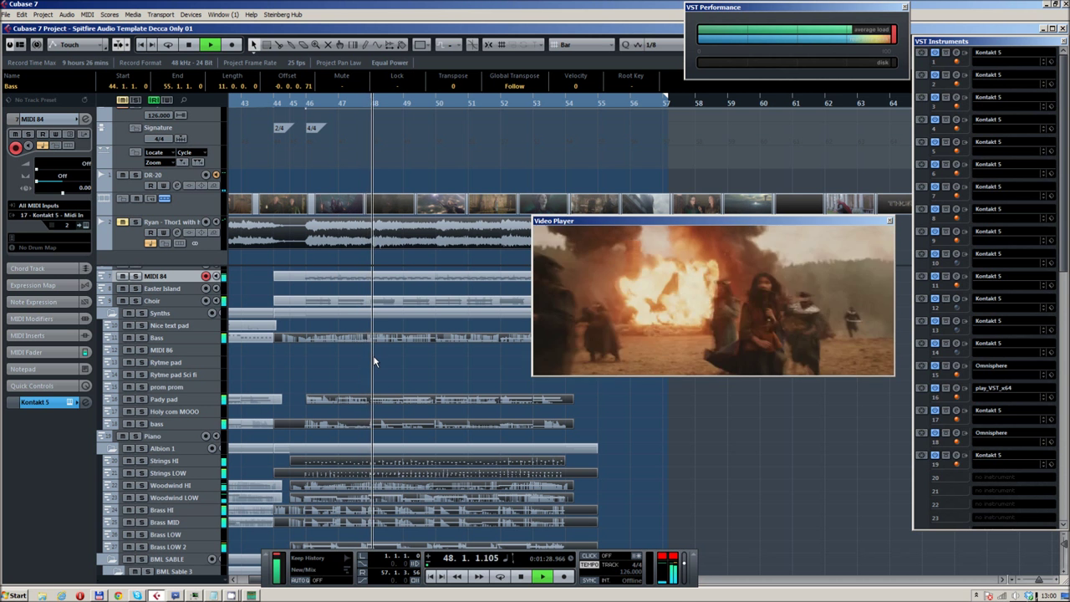
{"action": "key", "text": "space"}
Reopen the selected parts in the Key Editor and play them from just before bar 46.
{"action": "double_click", "coordinate": [376, 339]}
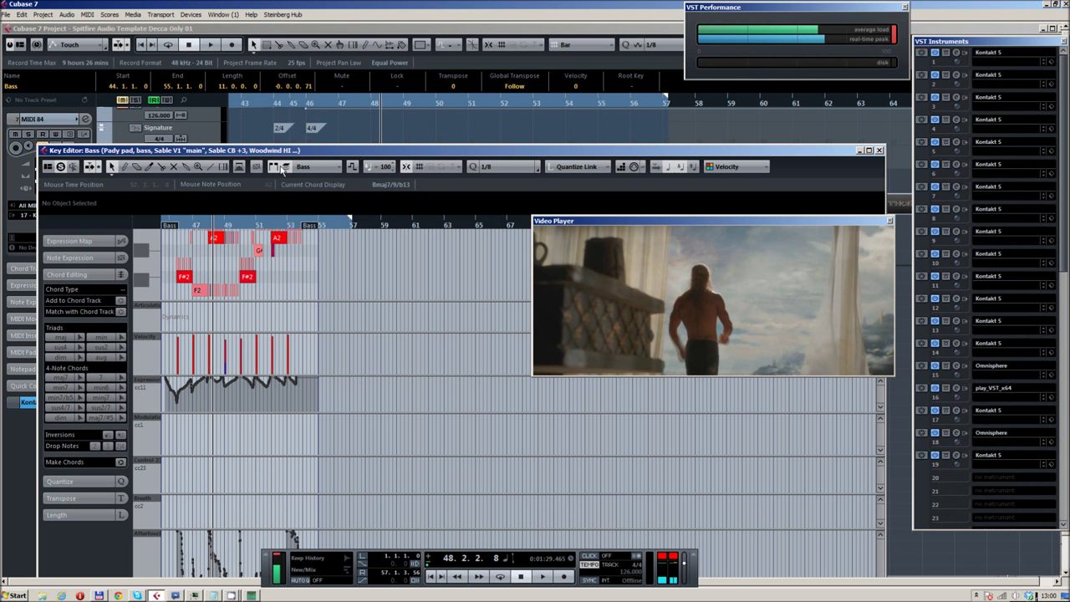
{"action": "left_click_drag", "start_coordinate": [305, 272], "coordinate": [377, 260]}
{"action": "scroll", "coordinate": [254, 230], "scroll_direction": "up", "scroll_amount": 7}
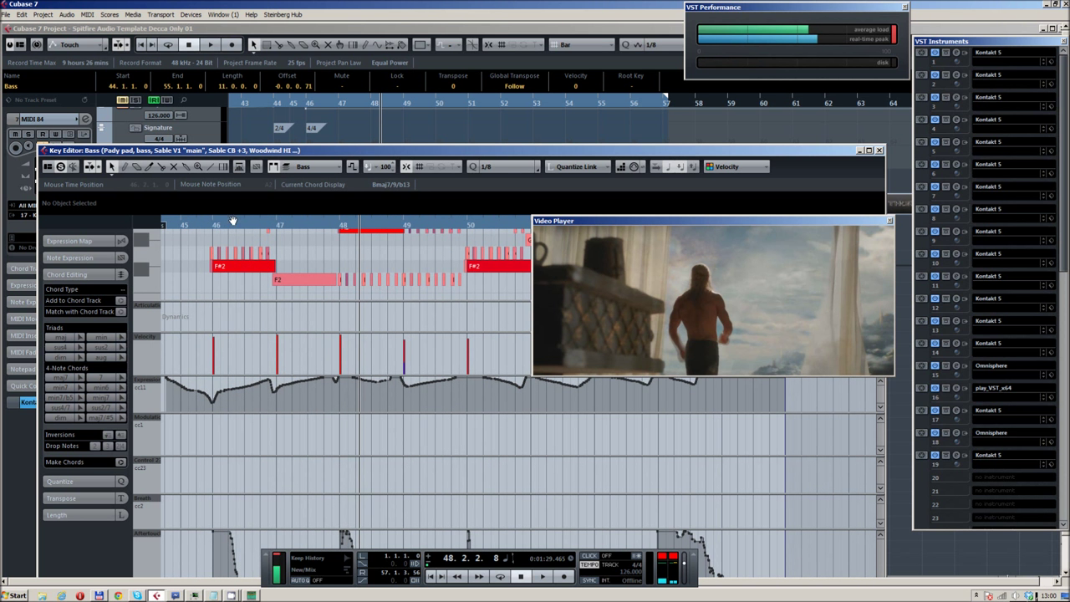
{"action": "left_click", "coordinate": [198, 223]}
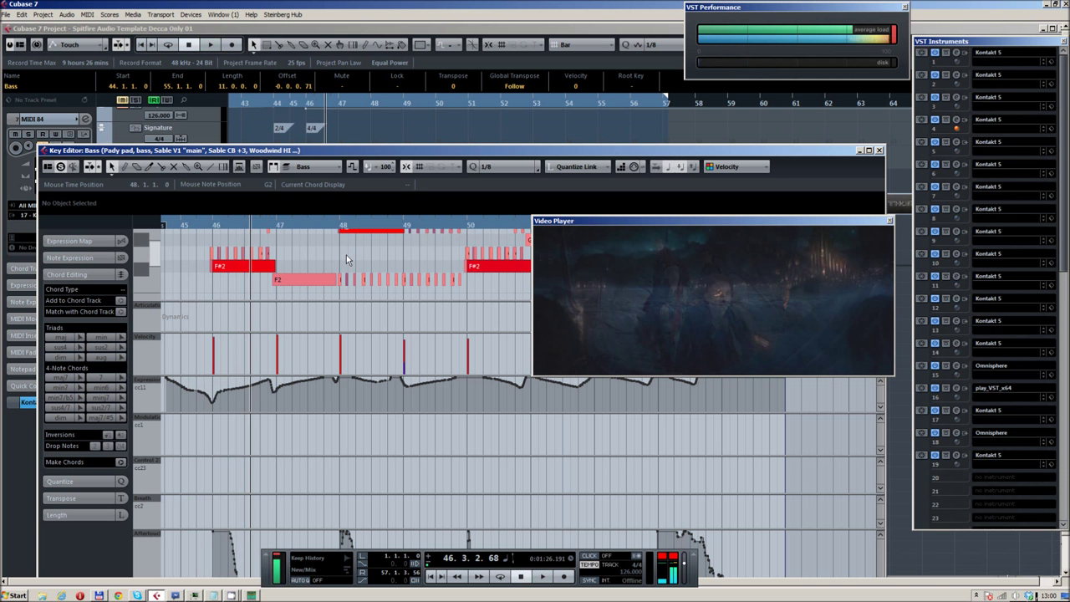
{"action": "key", "text": "space"}
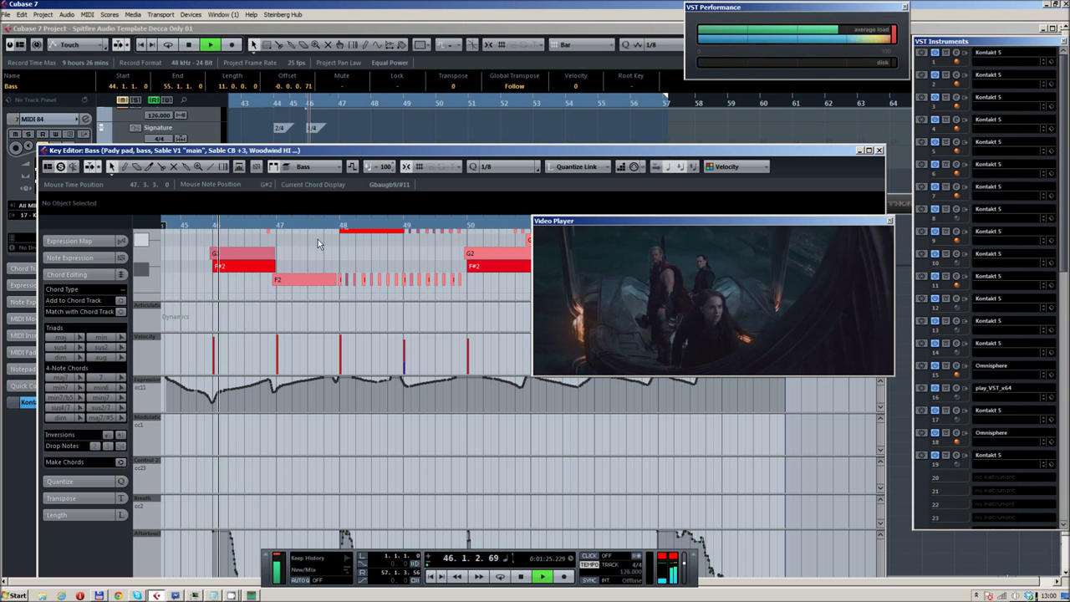
{"action": "scroll", "coordinate": [317, 246], "scroll_direction": "down", "scroll_amount": 3}
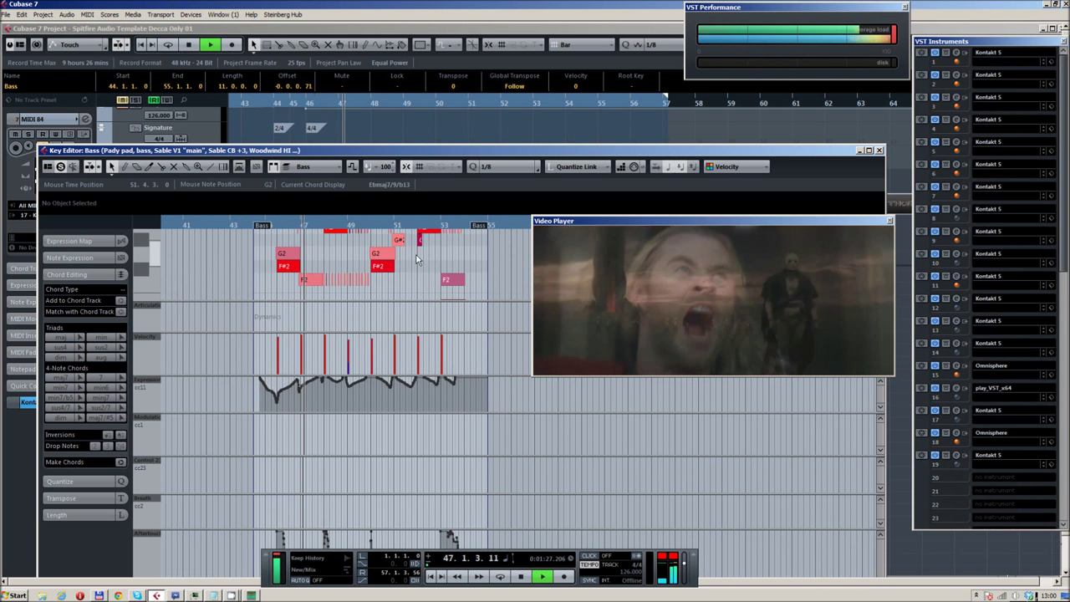
Examine the layered notes up through the C3 octave during playback and close the Key Editor.
{"action": "scroll", "coordinate": [393, 255], "scroll_direction": "up", "scroll_amount": 3}
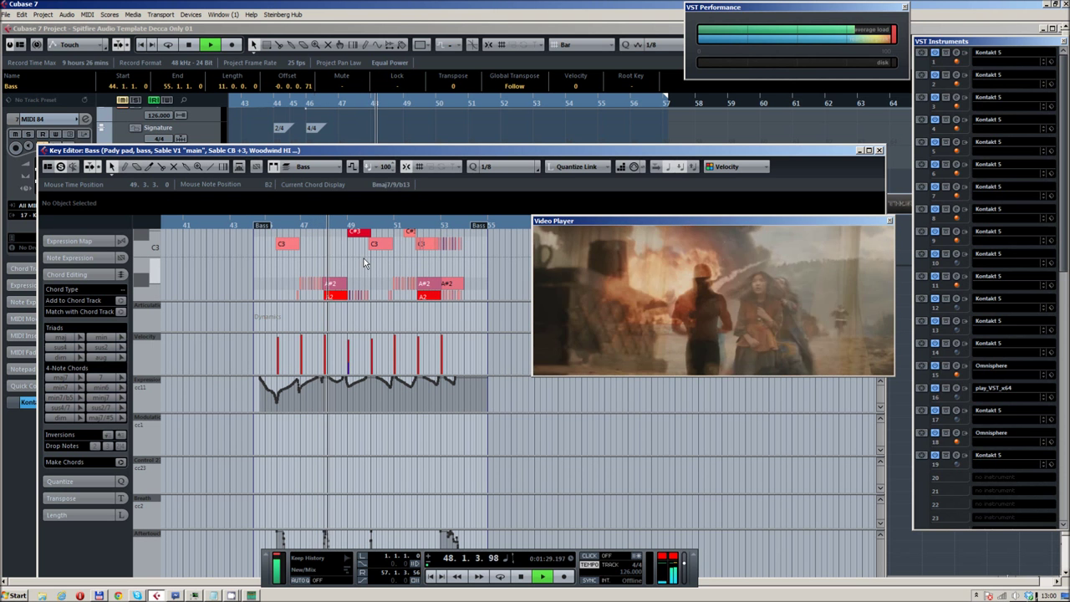
{"action": "scroll", "coordinate": [364, 260], "scroll_direction": "up", "scroll_amount": 1}
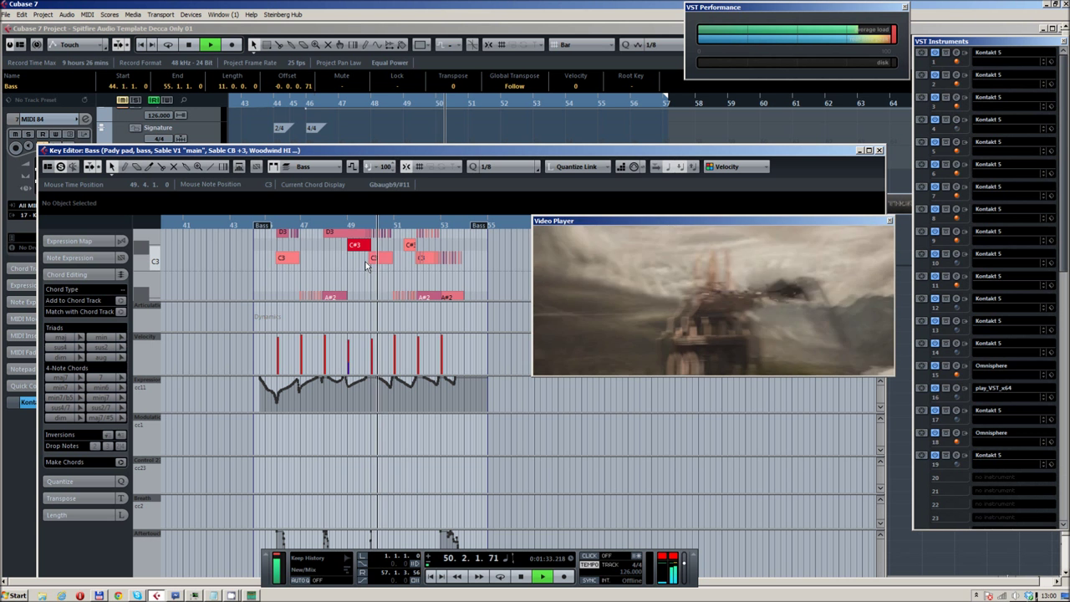
{"action": "left_click", "coordinate": [879, 150]}
Select the Bass, Strings HI, Woodwind HI, Pady pad and bass synth parts individually to check their transpose settings.
{"action": "left_click", "coordinate": [379, 377]}
{"action": "left_click", "coordinate": [397, 338]}
{"action": "left_click", "coordinate": [437, 467]}
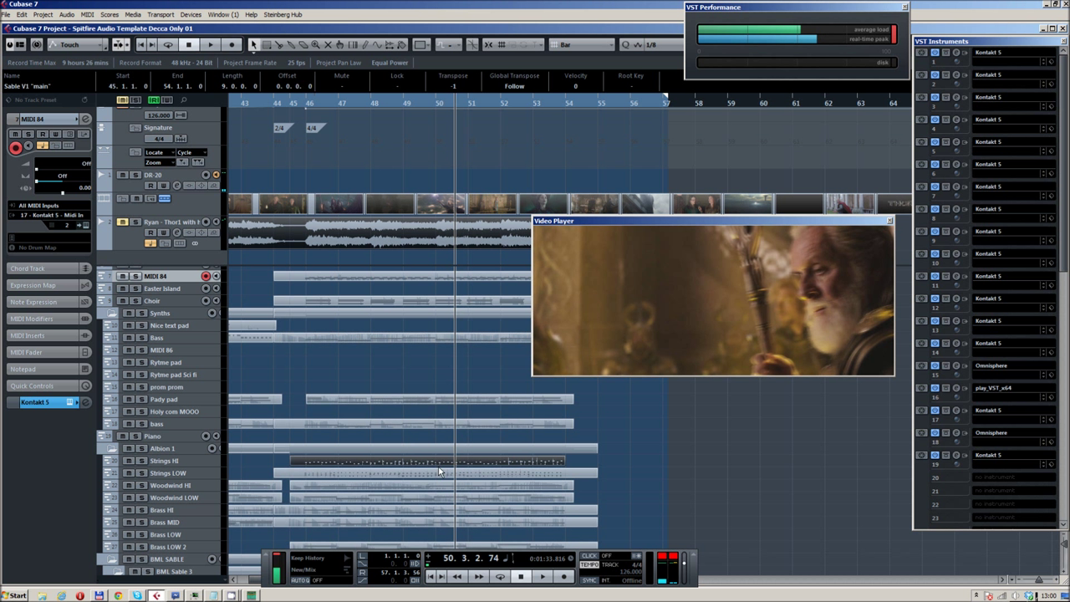
{"action": "left_click", "coordinate": [444, 474]}
{"action": "left_click", "coordinate": [464, 488]}
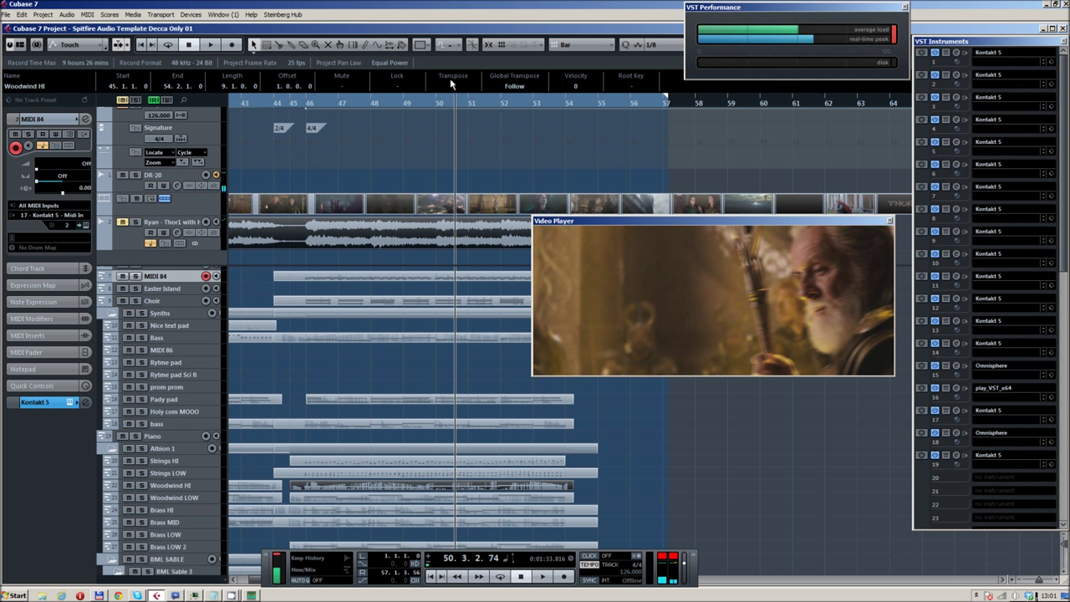
{"action": "left_click", "coordinate": [521, 465]}
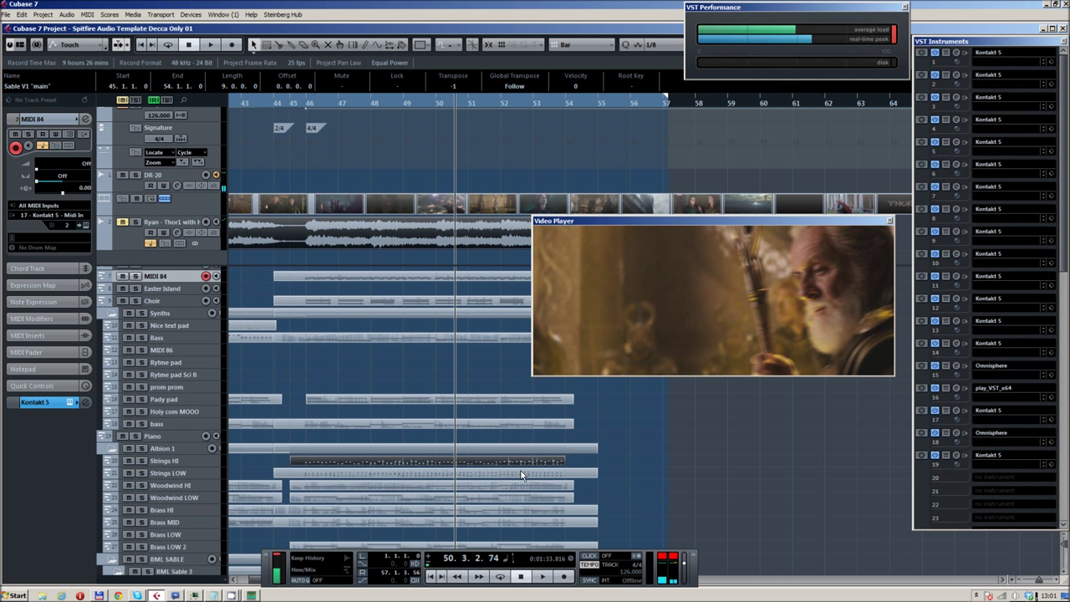
{"action": "left_click", "coordinate": [450, 402]}
{"action": "left_click", "coordinate": [457, 426]}
{"action": "left_click", "coordinate": [436, 338]}
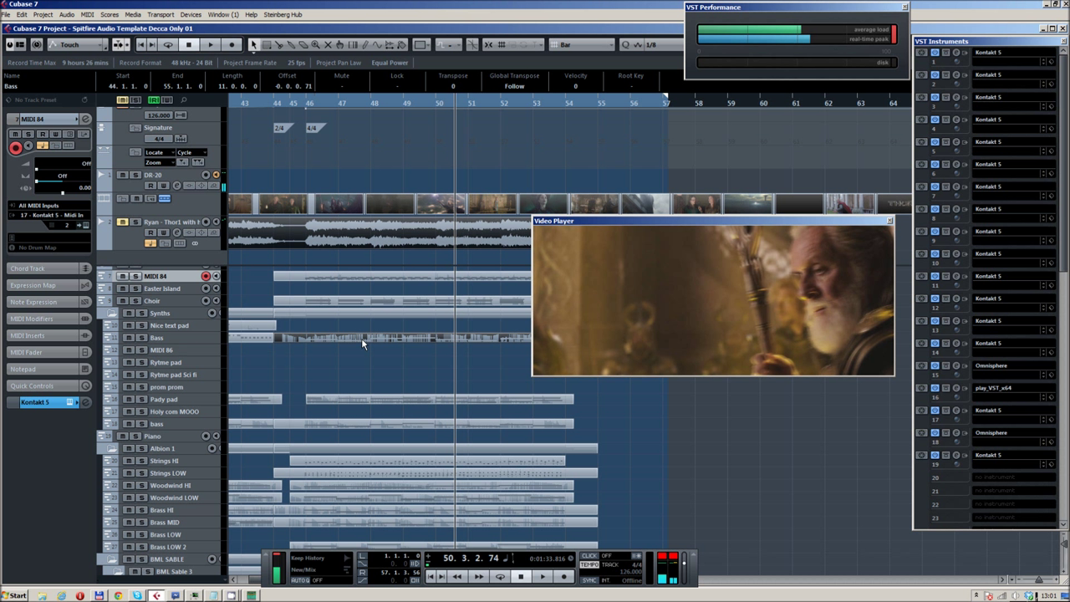
Select the closing section's Bass, Pady pad, bass synth and Choir parts plus the Albion 1 parts from Strings HI to Brass LOW 2.
{"action": "left_click", "coordinate": [197, 339]}
{"action": "scroll", "coordinate": [504, 398], "scroll_direction": "up", "scroll_amount": 1}
{"action": "scroll", "coordinate": [577, 418], "scroll_direction": "down", "scroll_amount": 1}
{"action": "left_click_drag", "start_coordinate": [590, 422], "coordinate": [487, 405]}
{"action": "scroll", "coordinate": [463, 407], "scroll_direction": "down", "scroll_amount": 2}
{"action": "left_click_drag", "start_coordinate": [491, 365], "coordinate": [410, 450]}
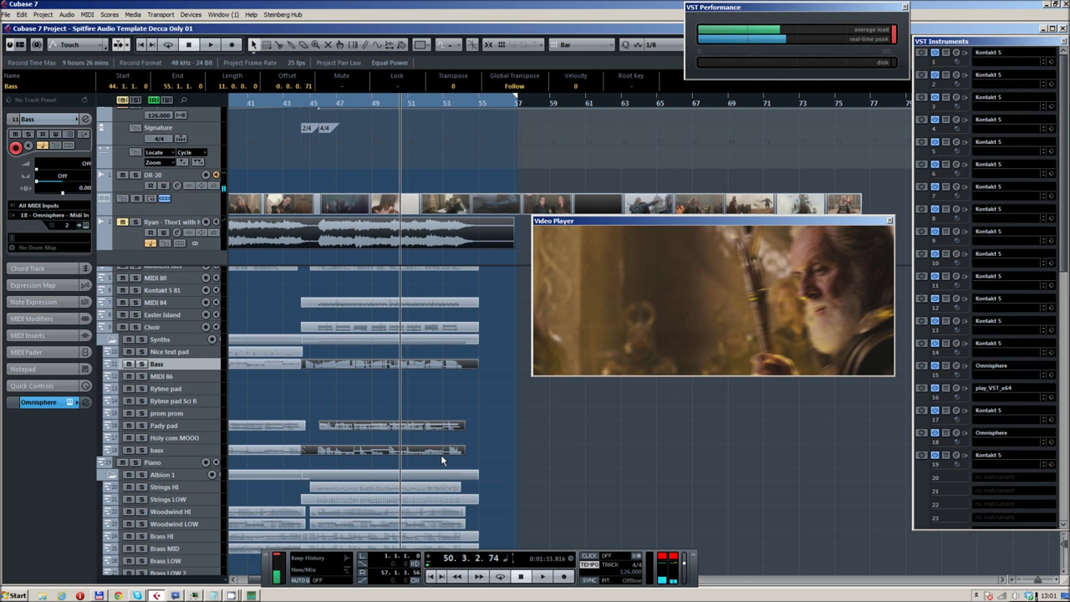
{"action": "left_click", "coordinate": [367, 326], "text": "shift"}
{"action": "scroll", "coordinate": [472, 432], "scroll_direction": "down", "scroll_amount": 2}
{"action": "left_click_drag", "start_coordinate": [501, 423], "coordinate": [394, 500]}
{"action": "scroll", "coordinate": [527, 494], "scroll_direction": "down", "scroll_amount": 2}
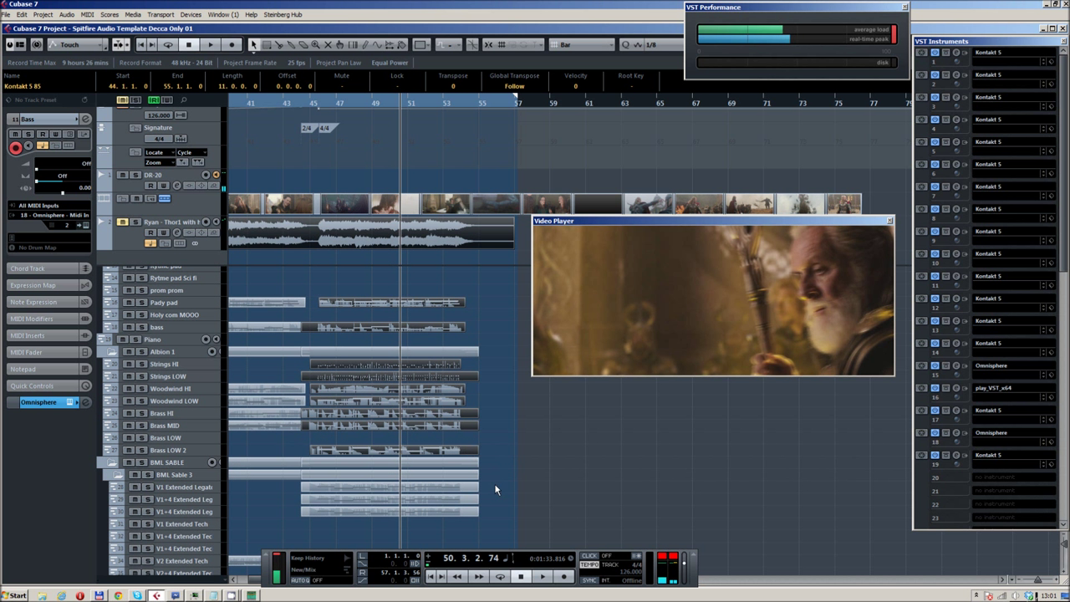
Add the V1 Extended Legato, Sable strings, BML Horns and low brass parts to the selection, leaving out percussion.
{"action": "left_click_drag", "start_coordinate": [461, 516], "coordinate": [451, 515]}
{"action": "scroll", "coordinate": [452, 515], "scroll_direction": "down", "scroll_amount": 10}
{"action": "left_click_drag", "start_coordinate": [492, 284], "coordinate": [360, 466]}
{"action": "left_click_drag", "start_coordinate": [488, 490], "coordinate": [453, 507]}
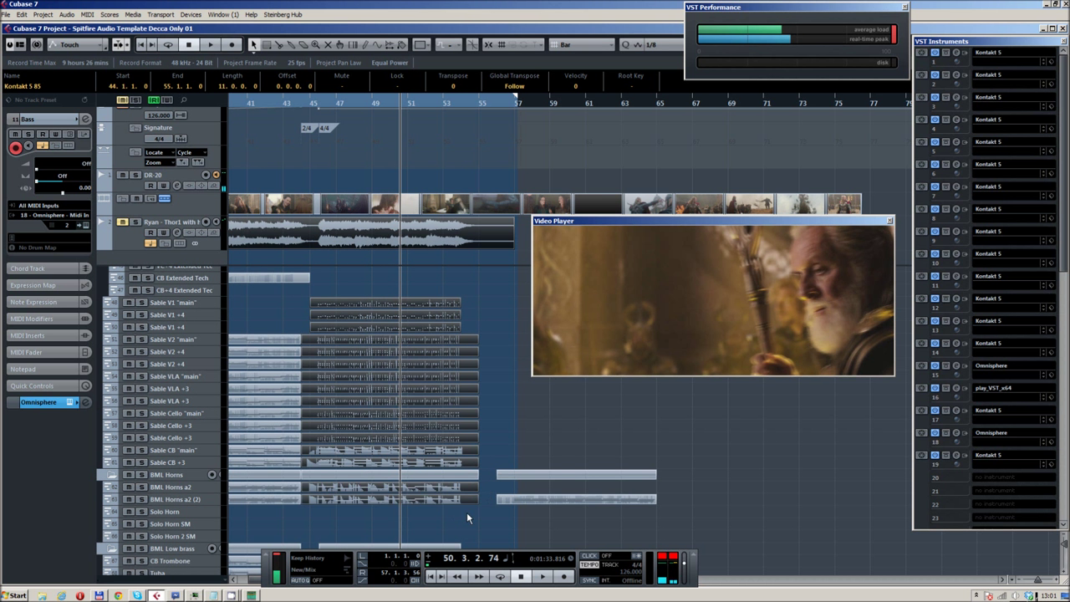
{"action": "scroll", "coordinate": [453, 506], "scroll_direction": "down", "scroll_amount": 4}
{"action": "left_click_drag", "start_coordinate": [426, 473], "coordinate": [425, 473]}
{"action": "scroll", "coordinate": [500, 501], "scroll_direction": "down", "scroll_amount": 6}
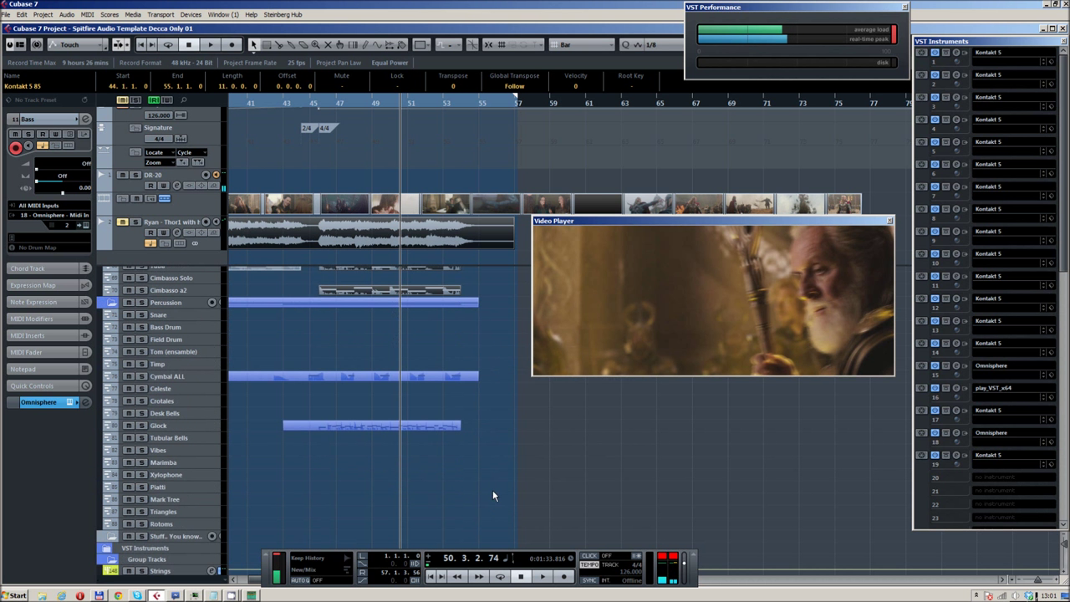
{"action": "scroll", "coordinate": [418, 402], "scroll_direction": "up", "scroll_amount": 10}
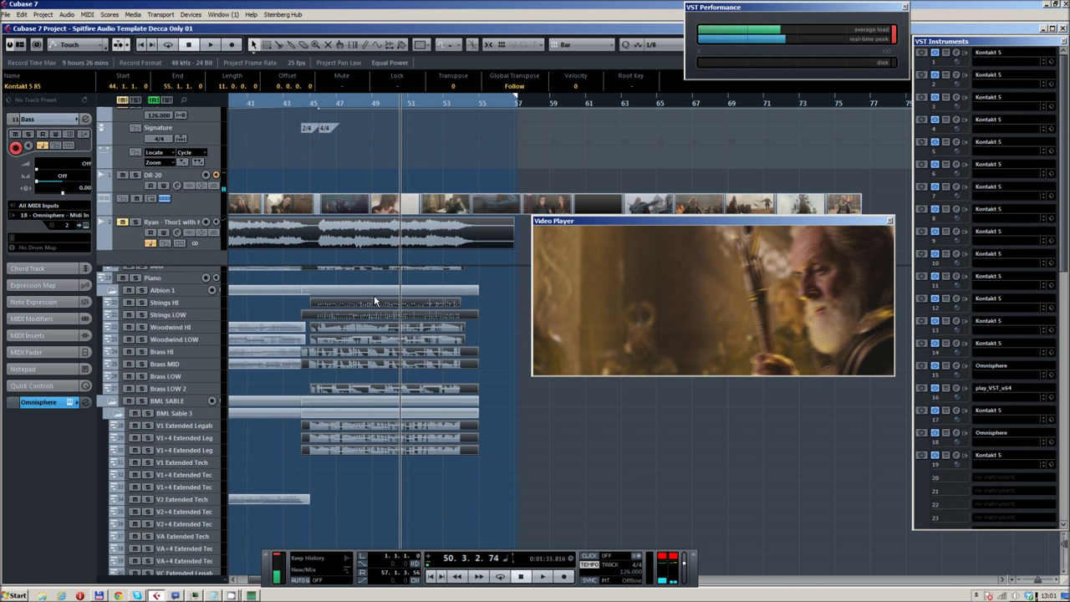
Play the arrangement from bar 44 and look over the selected choir, synth and orchestral parts.
{"action": "left_click", "coordinate": [309, 104]}
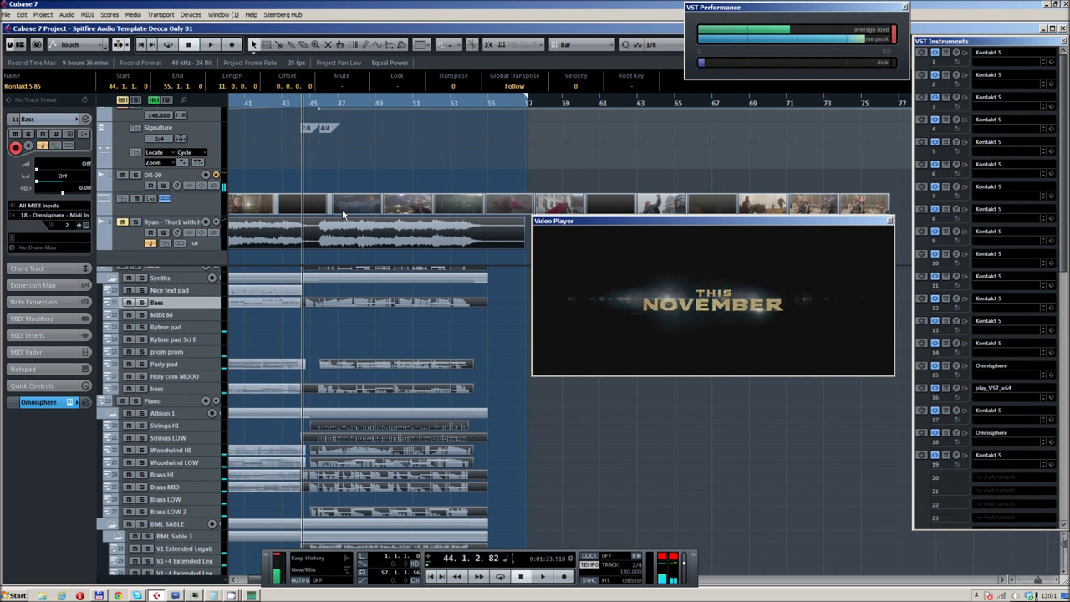
{"action": "key", "text": "space"}
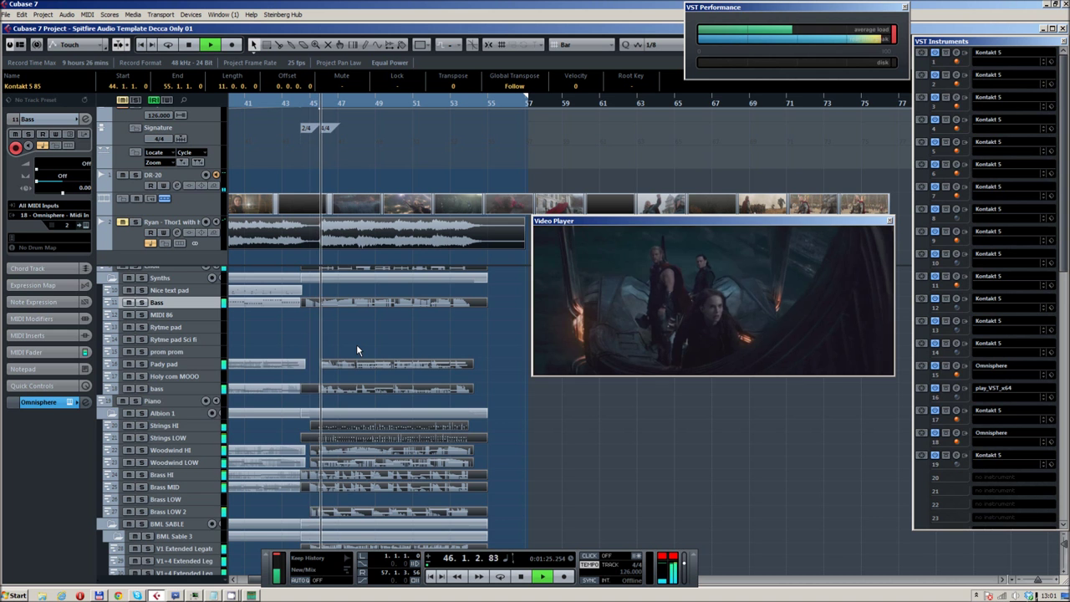
{"action": "scroll", "coordinate": [356, 344], "scroll_direction": "up", "scroll_amount": 3}
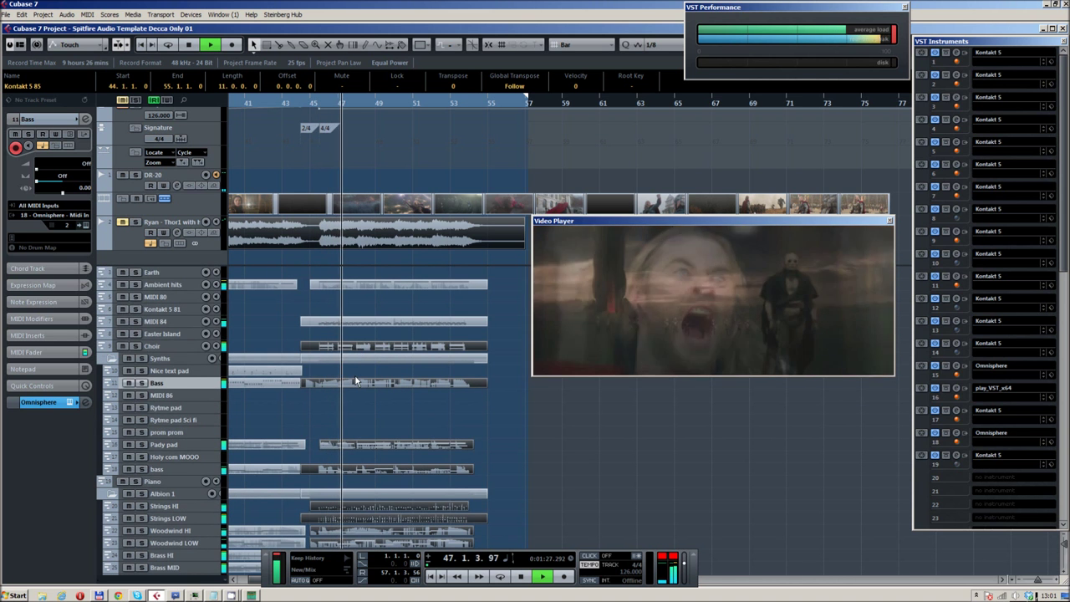
{"action": "scroll", "coordinate": [357, 375], "scroll_direction": "down", "scroll_amount": 3}
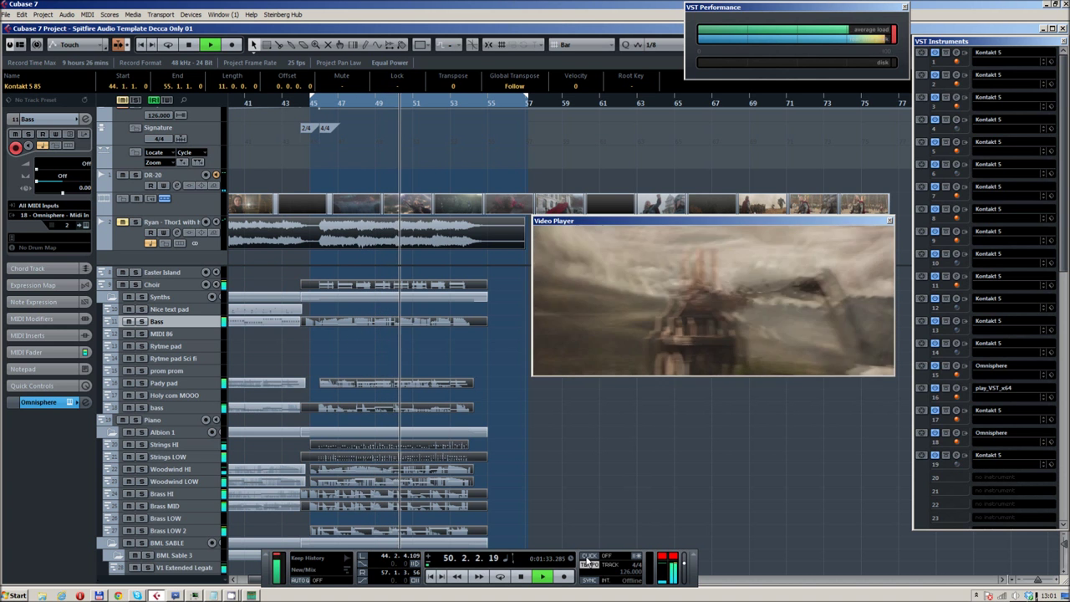
Turn on snapping to bars, set the locators to bars 45 and 55, and stop playback.
{"action": "left_click", "coordinate": [586, 46]}
{"action": "left_click", "coordinate": [593, 58]}
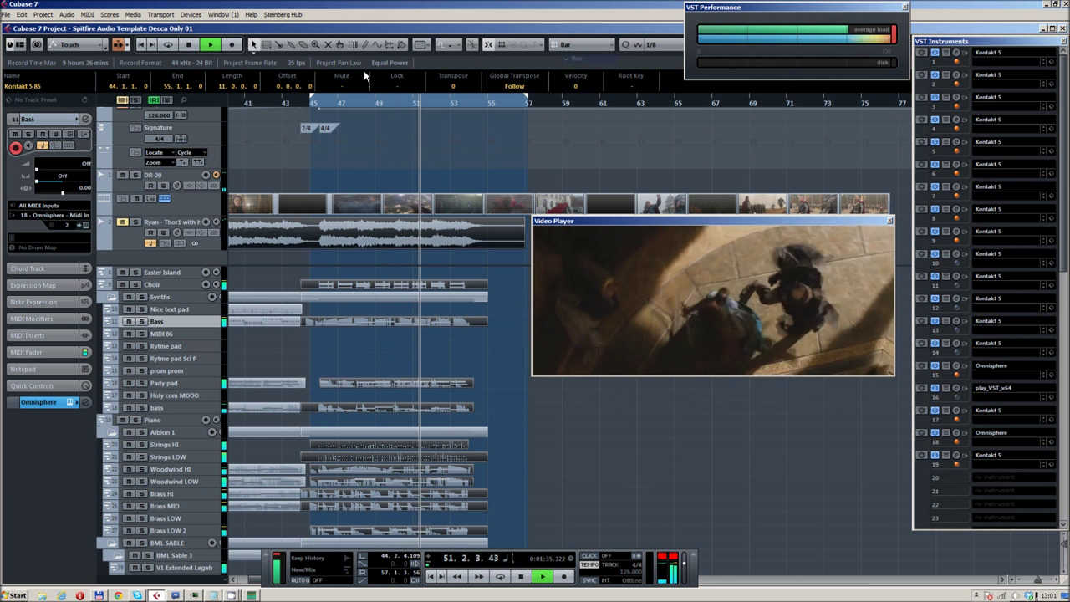
{"action": "left_click_drag", "start_coordinate": [310, 100], "coordinate": [312, 101]}
{"action": "left_click_drag", "start_coordinate": [527, 99], "coordinate": [488, 100]}
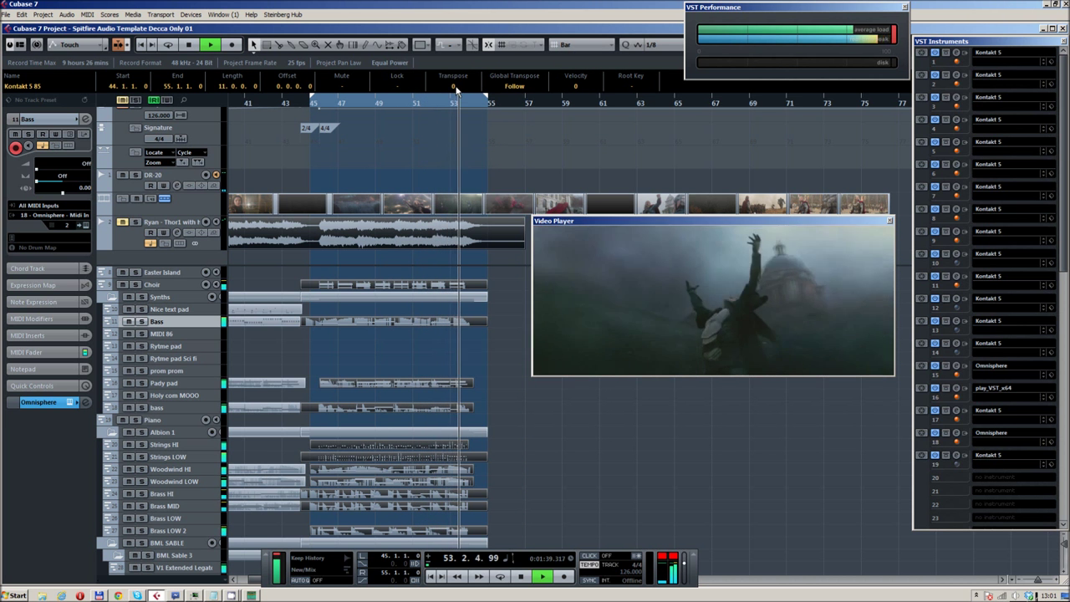
{"action": "key", "text": "space"}
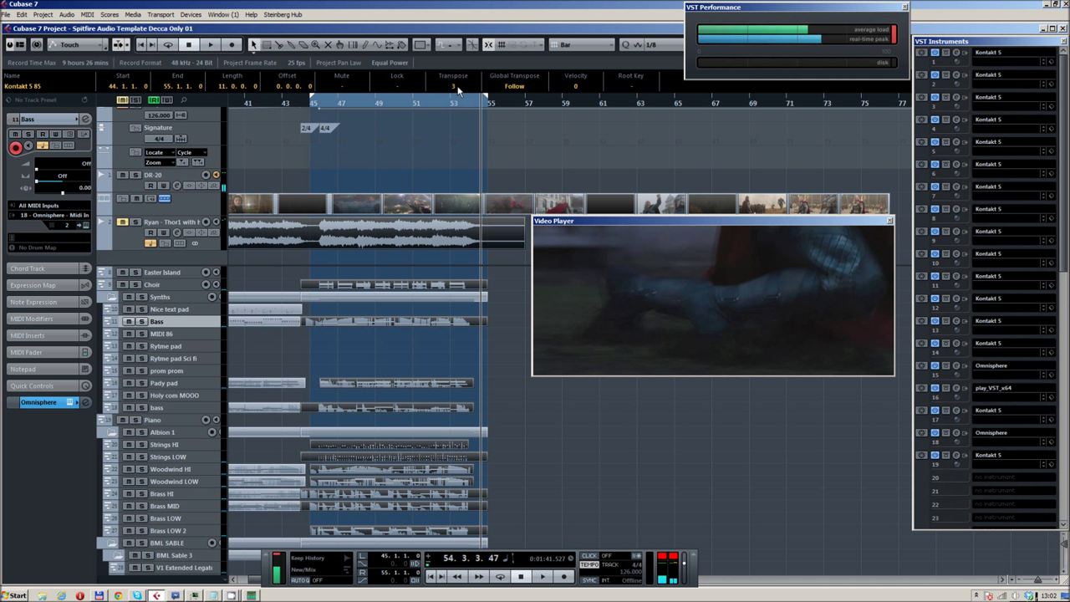
Transpose all selected parts to 4 semitones and play them from bar 45 to bar 51.
{"action": "left_click", "coordinate": [324, 104]}
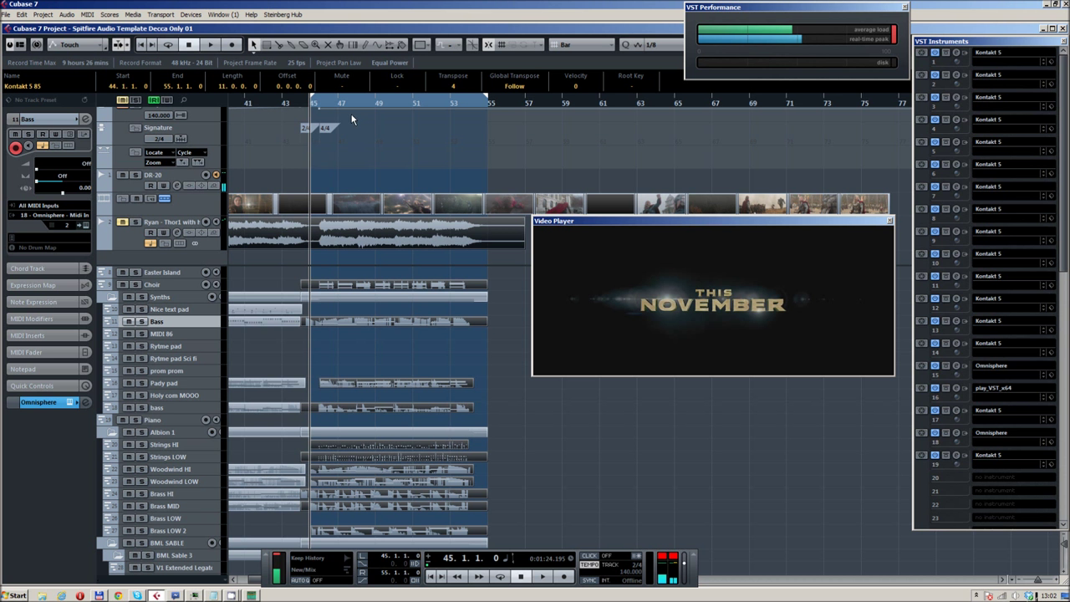
{"action": "key", "text": "space"}
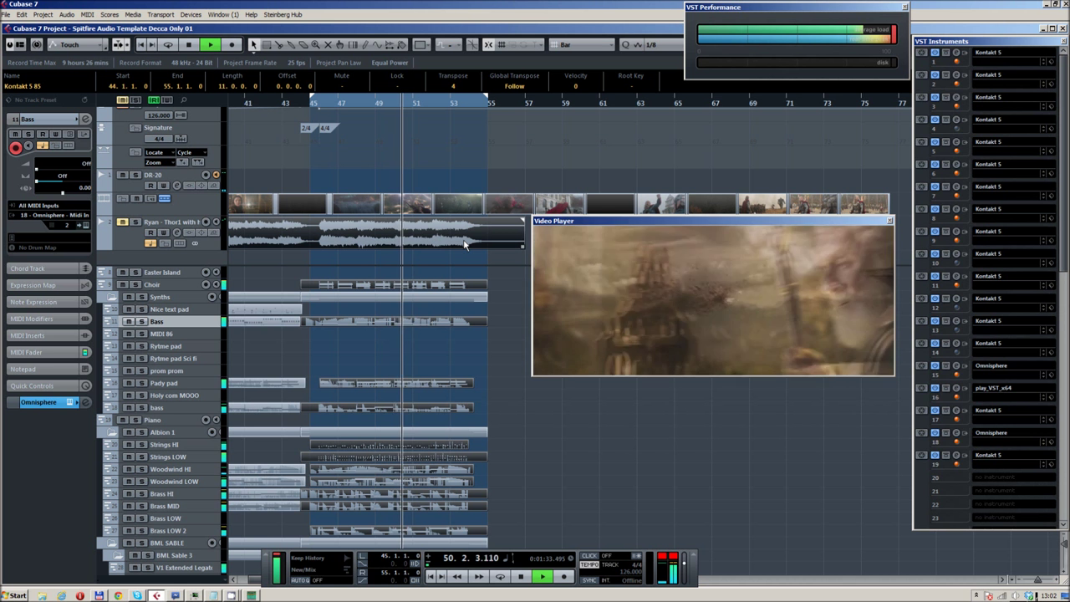
{"action": "key", "text": "space"}
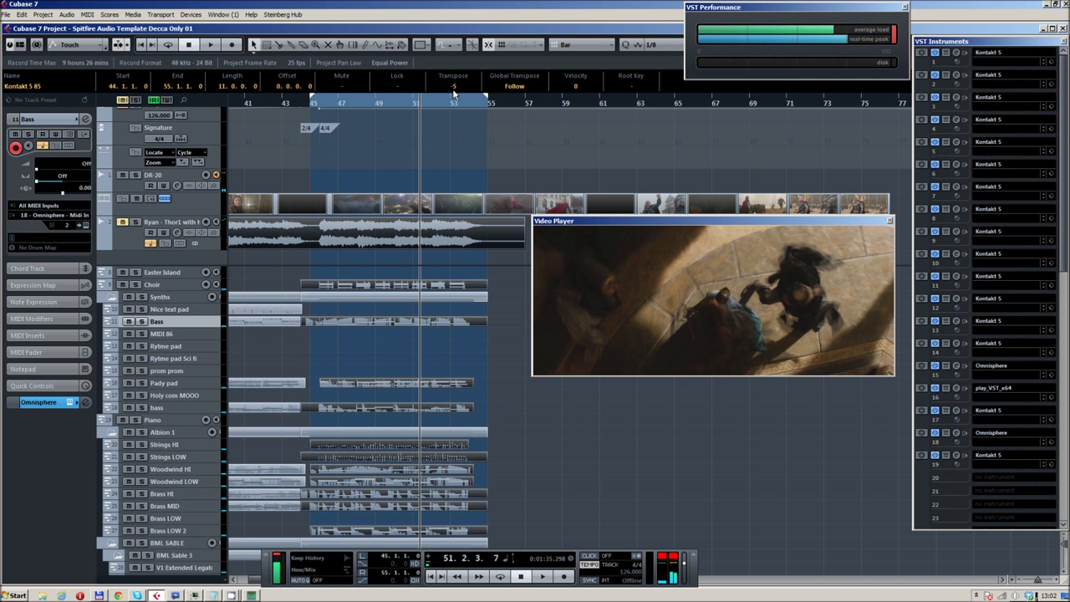
Set the selected parts' transposition to -4 semitones, play from bar 45 and stop near bar 51.
{"action": "left_click", "coordinate": [308, 102]}
{"action": "key", "text": "space"}
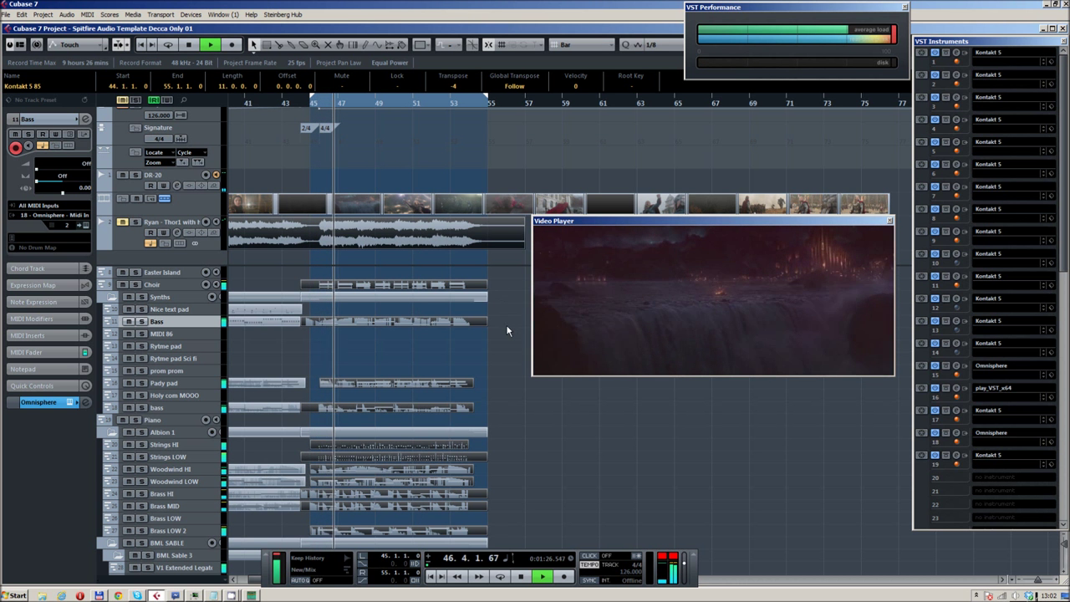
{"action": "scroll", "coordinate": [503, 332], "scroll_direction": "up", "scroll_amount": 2}
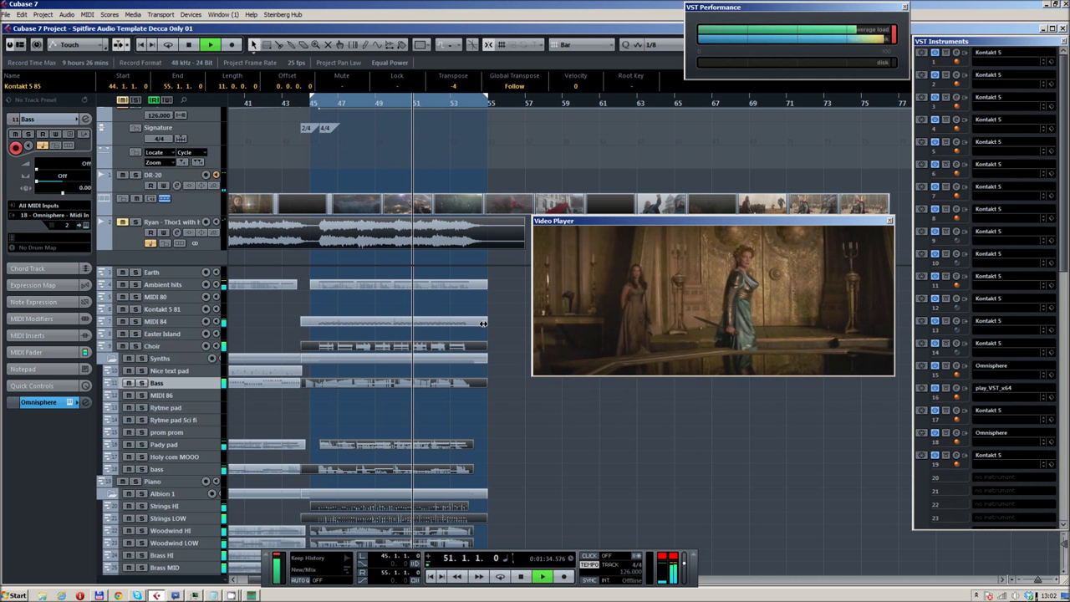
{"action": "key", "text": "space"}
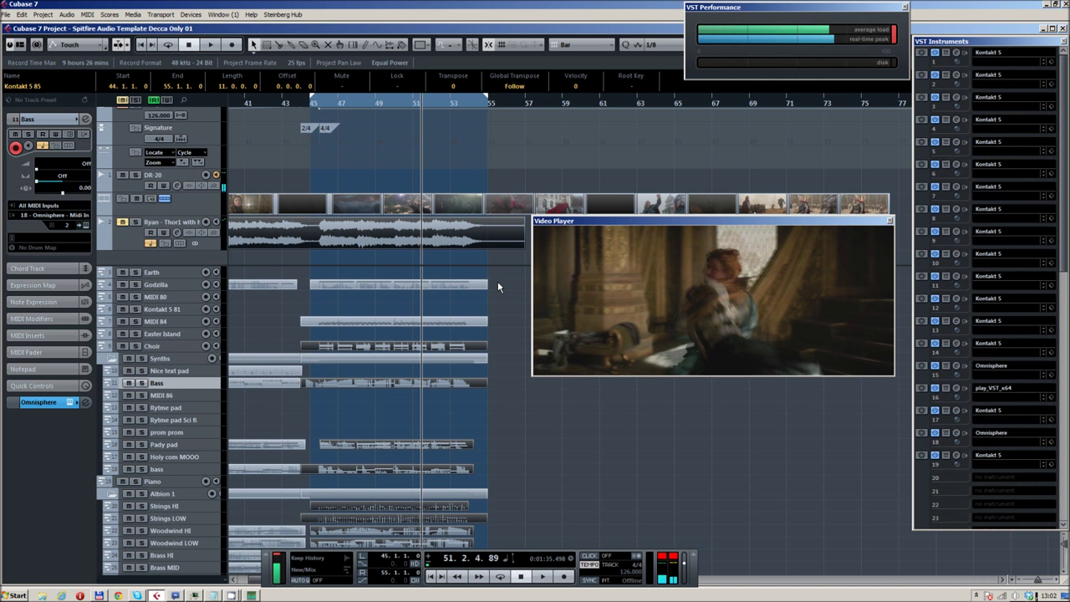
Reset the selected parts' transposition to 0, deselect them and play the section again from bar 45.
{"action": "left_click", "coordinate": [315, 104]}
{"action": "key", "text": "space"}
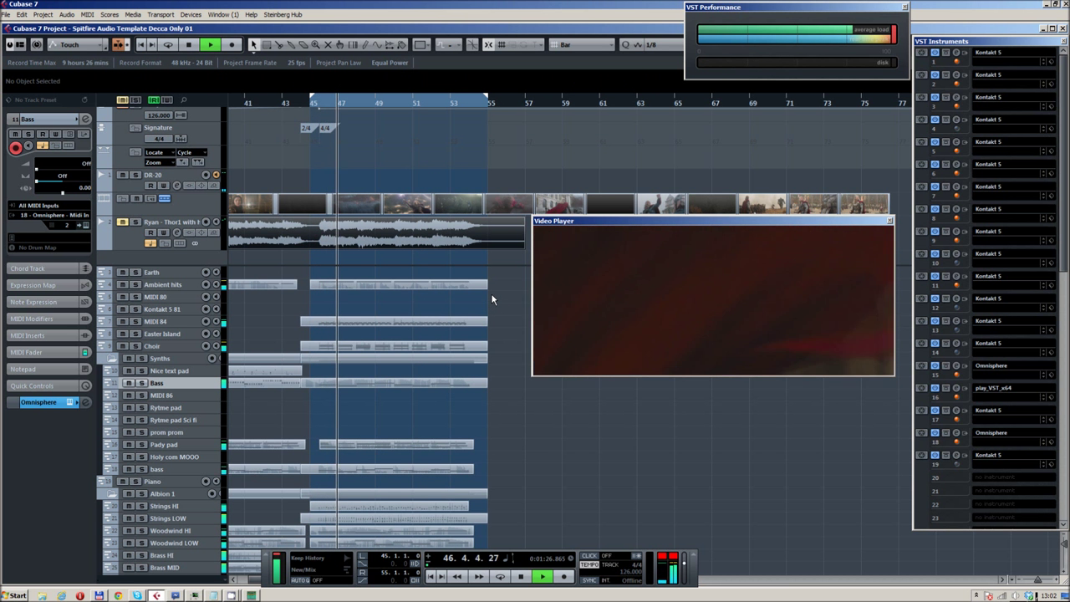
{"action": "scroll", "coordinate": [493, 299], "scroll_direction": "down", "scroll_amount": 1}
{"action": "left_click_drag", "start_coordinate": [446, 310], "coordinate": [472, 291]}
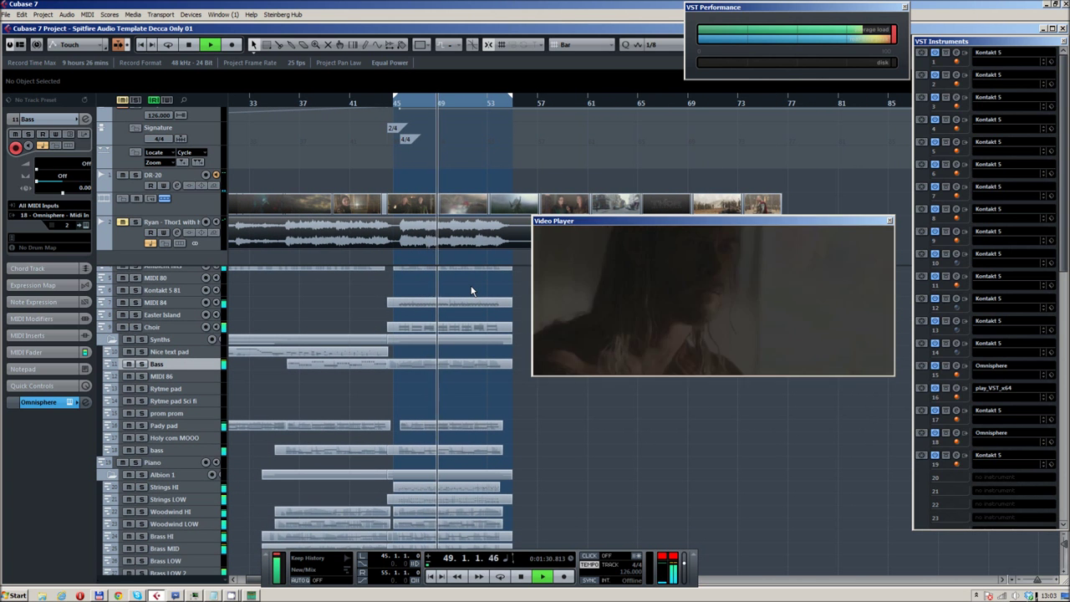
{"action": "scroll", "coordinate": [473, 290], "scroll_direction": "up", "scroll_amount": 1}
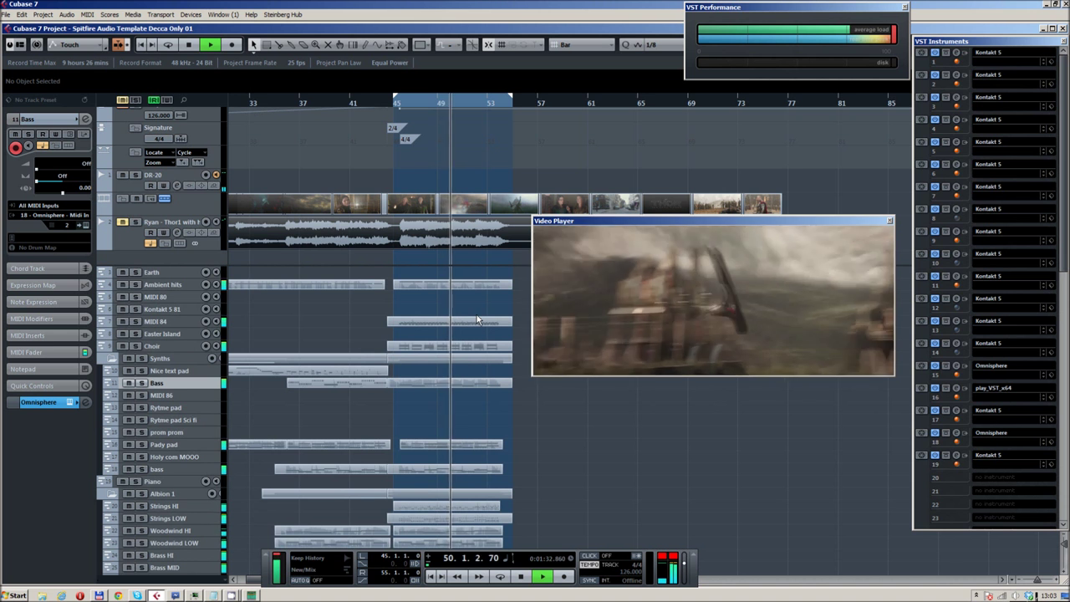
Stop playback, go back to about bar 24 and play the earlier section with the Earth and Kontakt 5 81 parts.
{"action": "scroll", "coordinate": [424, 326], "scroll_direction": "left", "scroll_amount": 3}
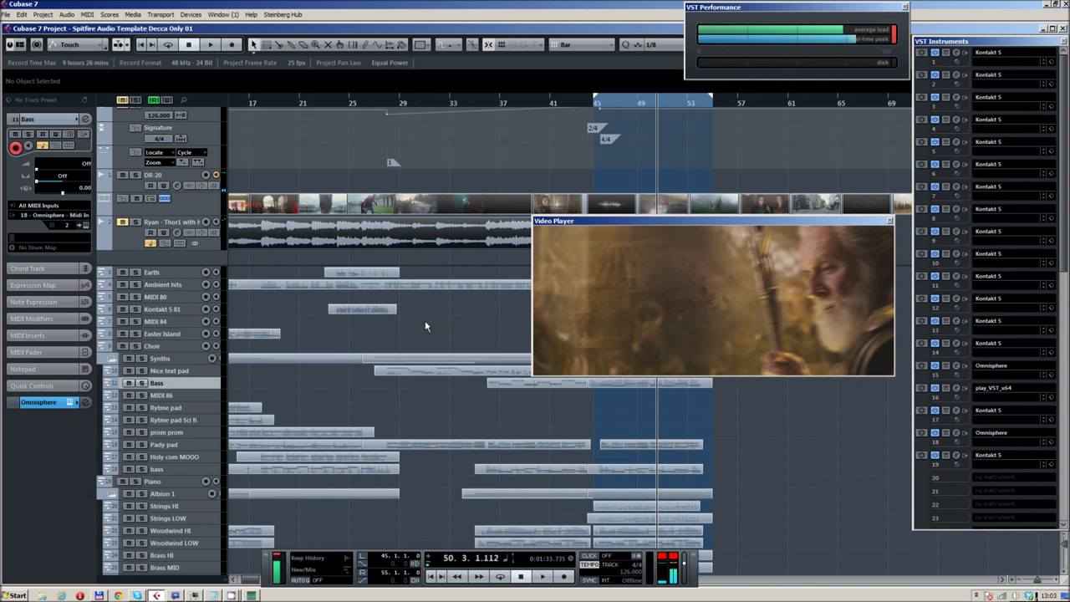
{"action": "double_click", "coordinate": [358, 102]}
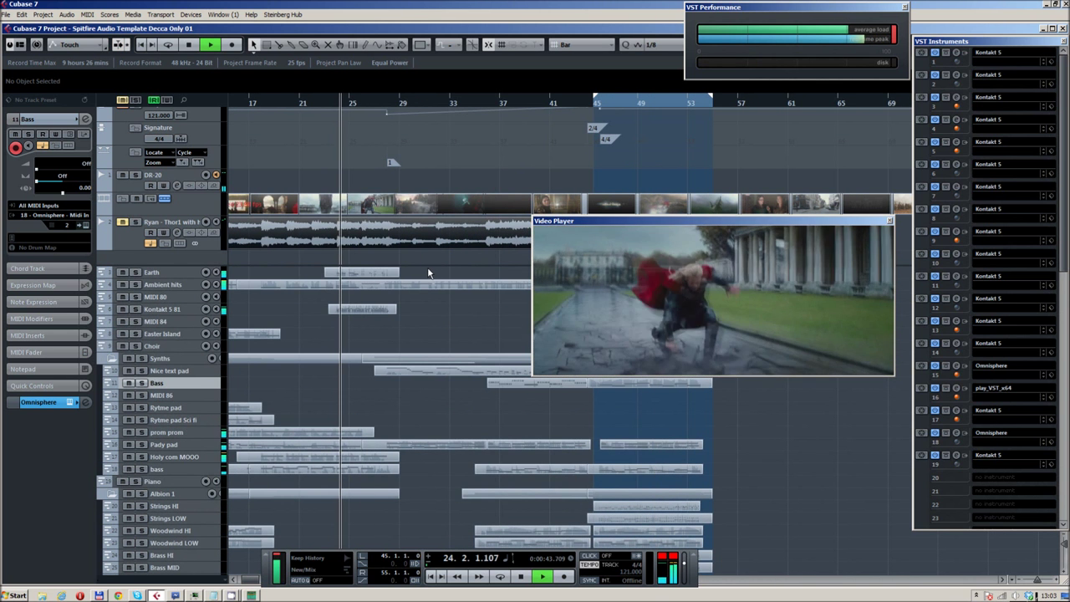
{"action": "left_click_drag", "start_coordinate": [429, 295], "coordinate": [429, 298]}
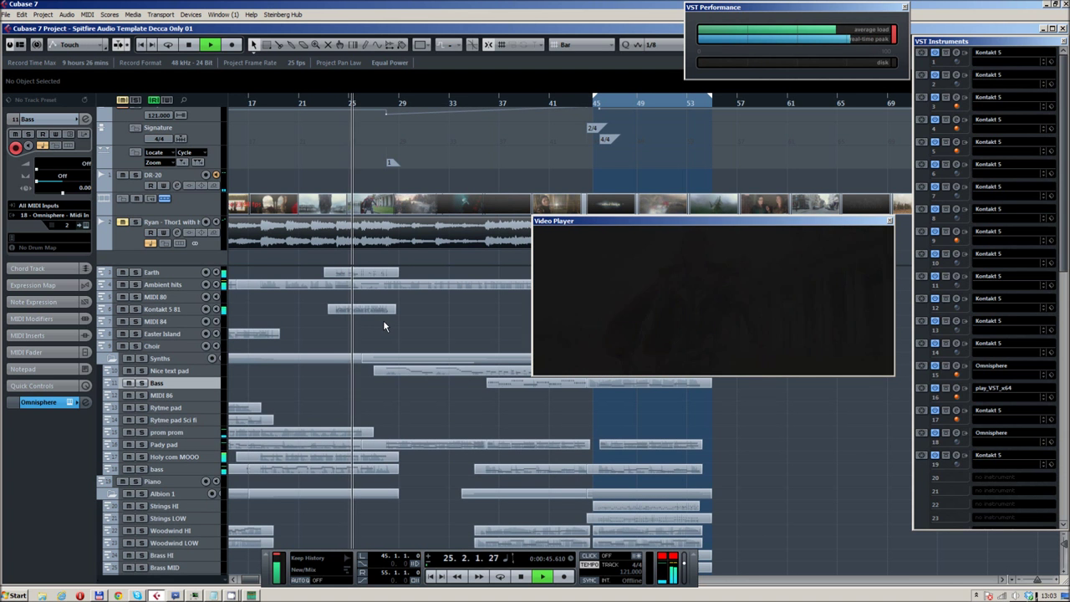
{"action": "scroll", "coordinate": [383, 326], "scroll_direction": "down", "scroll_amount": 3}
{"action": "scroll", "coordinate": [383, 321], "scroll_direction": "up", "scroll_amount": 3}
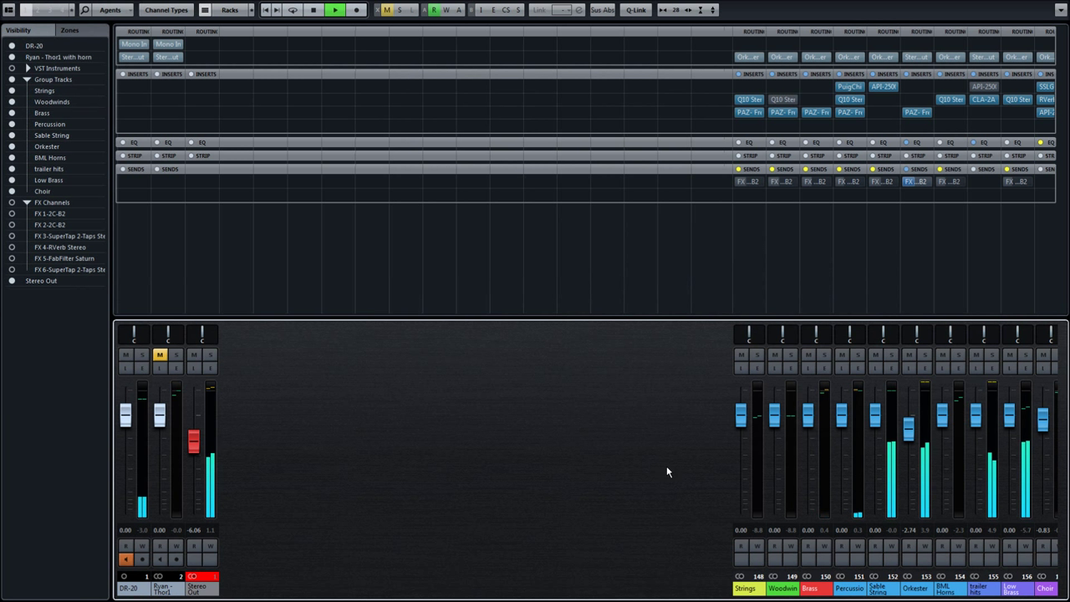
In the mixer, widen the channel strips and open the SSLGChannel insert on the Choir group.
{"action": "left_click", "coordinate": [592, 469]}
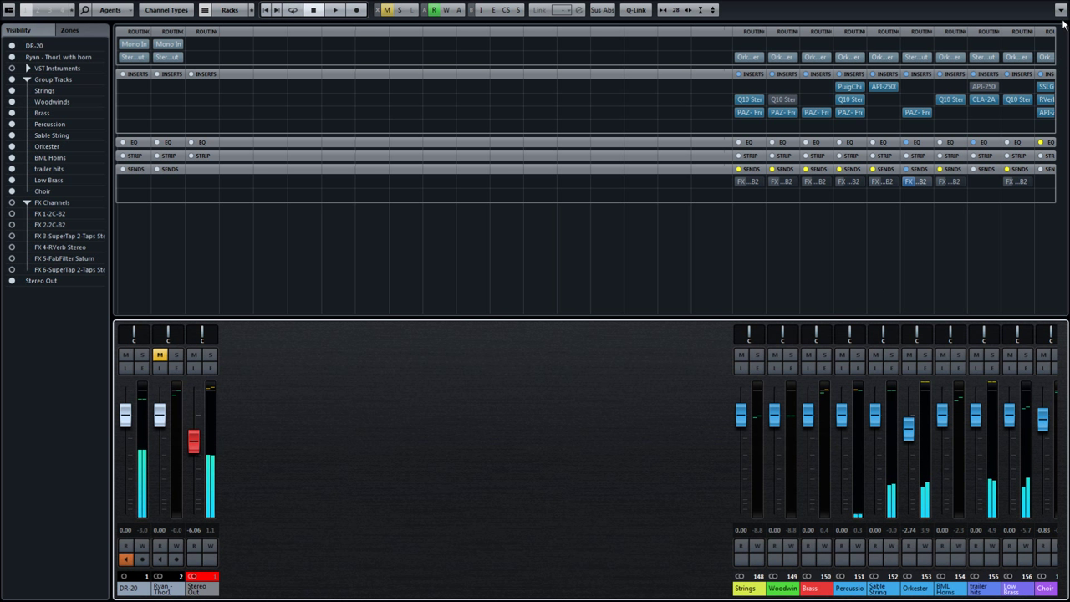
{"action": "left_click", "coordinate": [672, 11]}
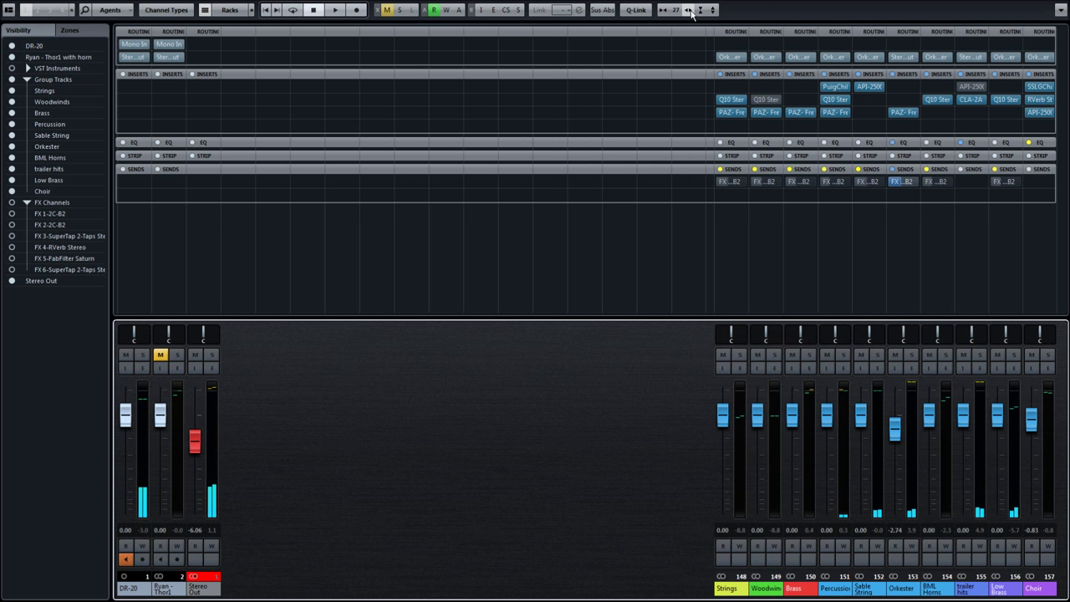
{"action": "left_click", "coordinate": [671, 12]}
{"action": "left_click", "coordinate": [671, 12]}
{"action": "left_click", "coordinate": [671, 12]}
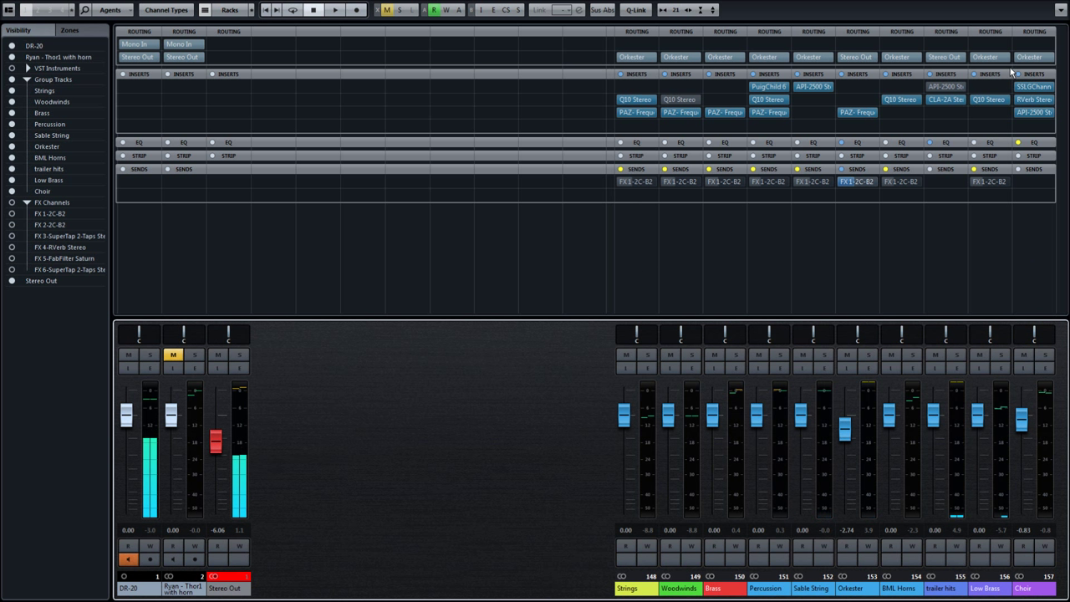
{"action": "left_click", "coordinate": [1034, 86]}
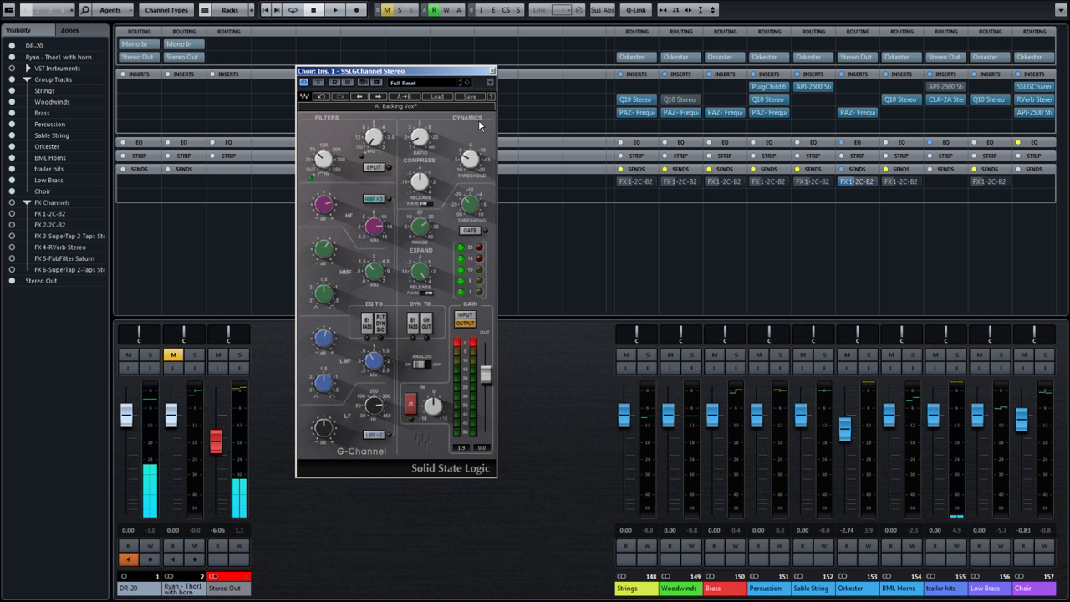
Close the SSLGChannel insert and review the RVerb and API-2500 inserts on the Choir group.
{"action": "left_click", "coordinate": [491, 70]}
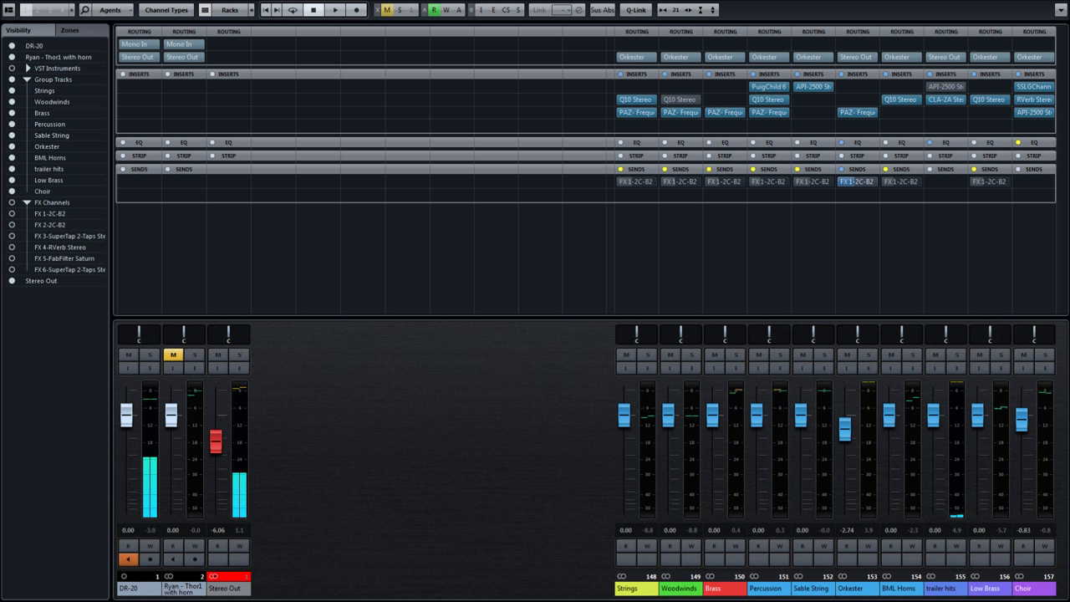
{"action": "left_click", "coordinate": [1034, 98]}
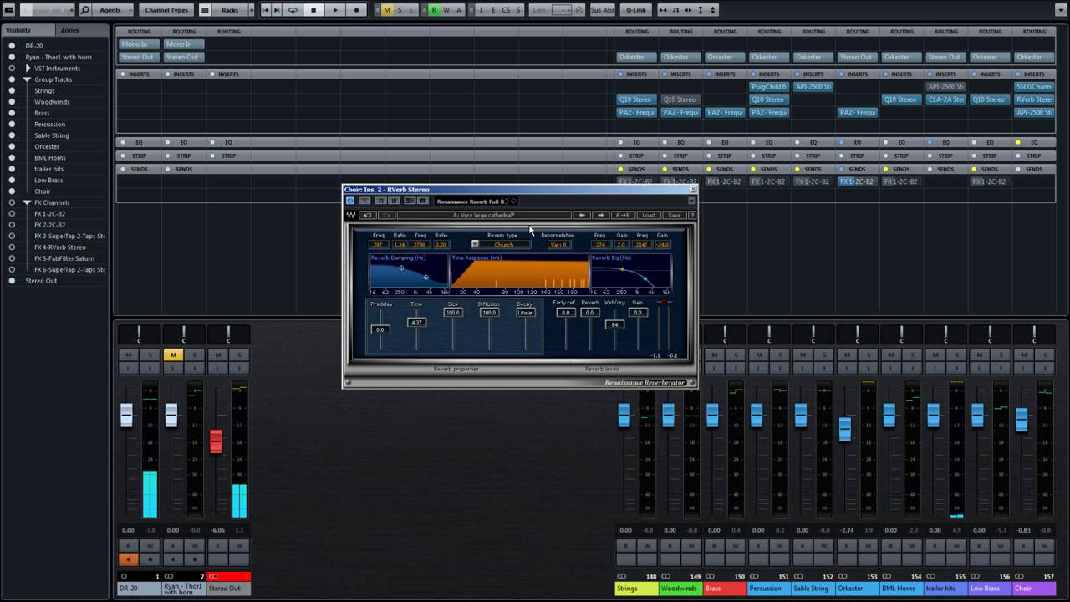
{"action": "left_click", "coordinate": [693, 189]}
{"action": "left_click", "coordinate": [1034, 112]}
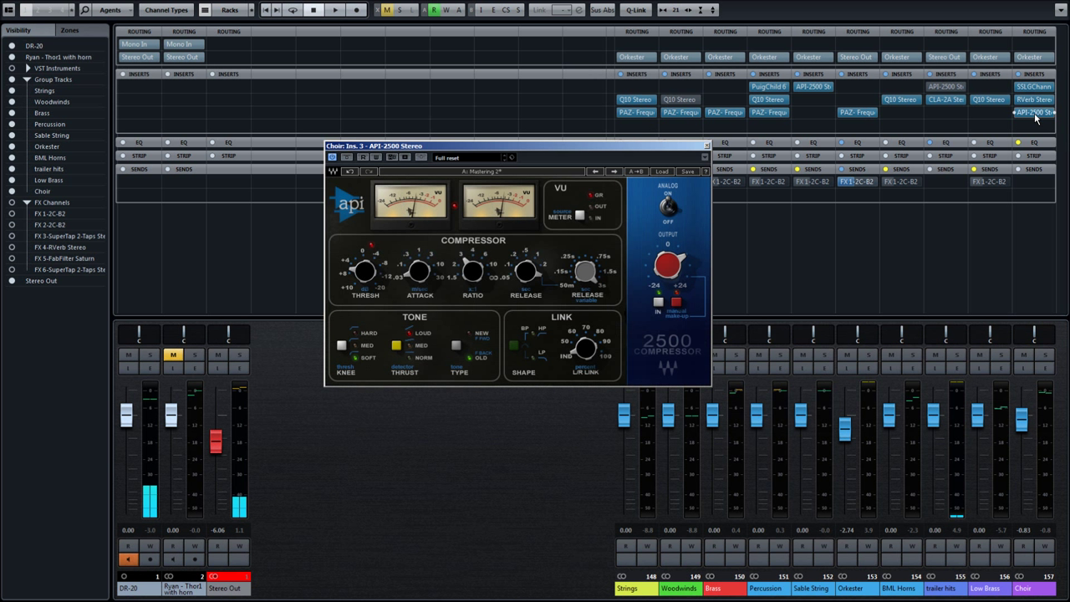
{"action": "left_click", "coordinate": [707, 146]}
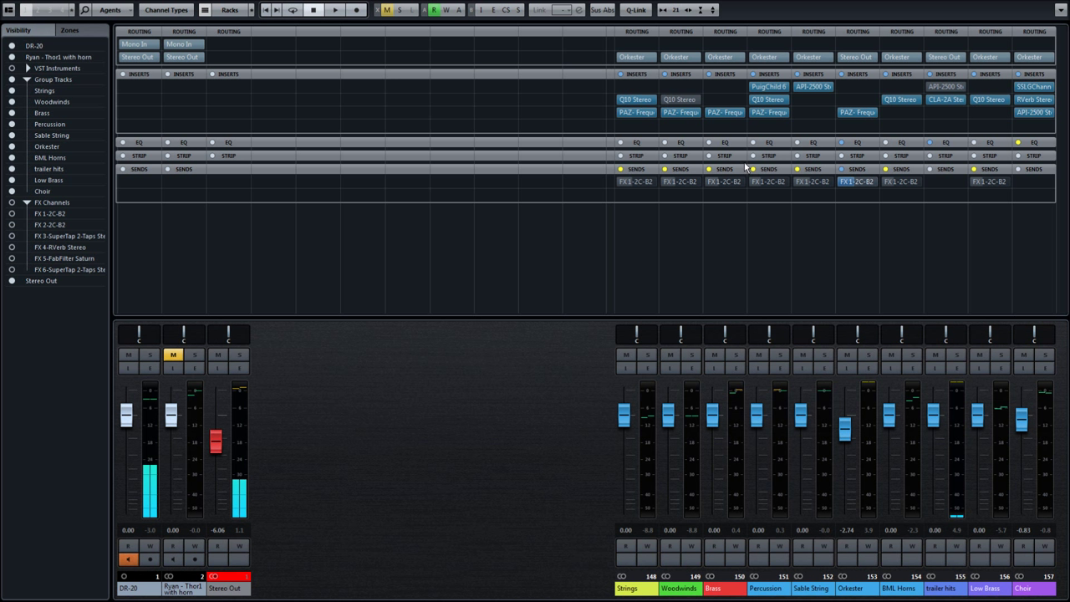
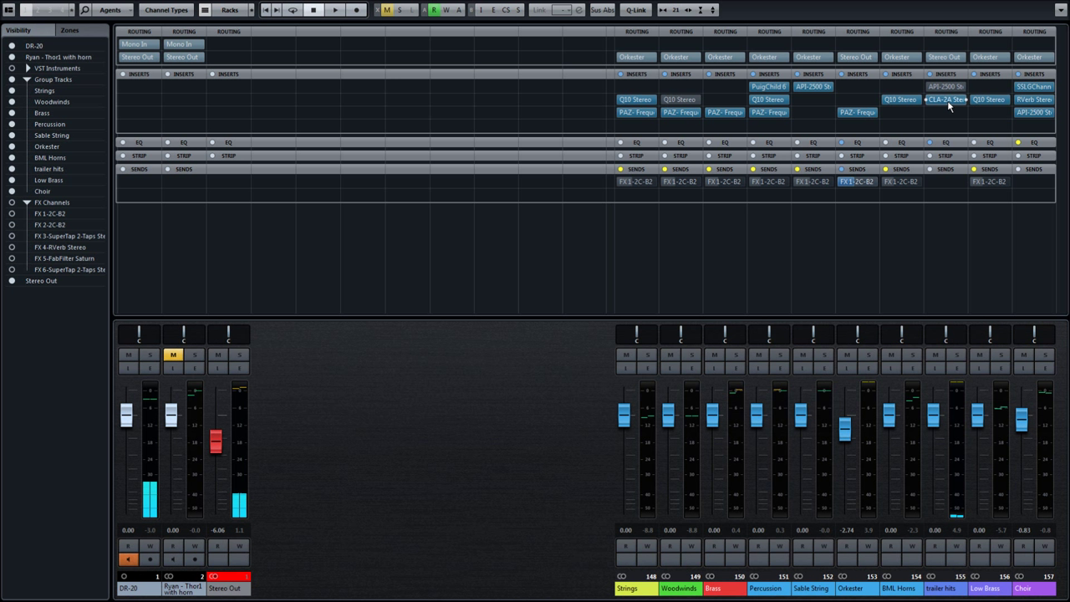
Solo the DR-20 and trailer hits channels and play the section with only those audible.
{"action": "left_click", "coordinate": [958, 355]}
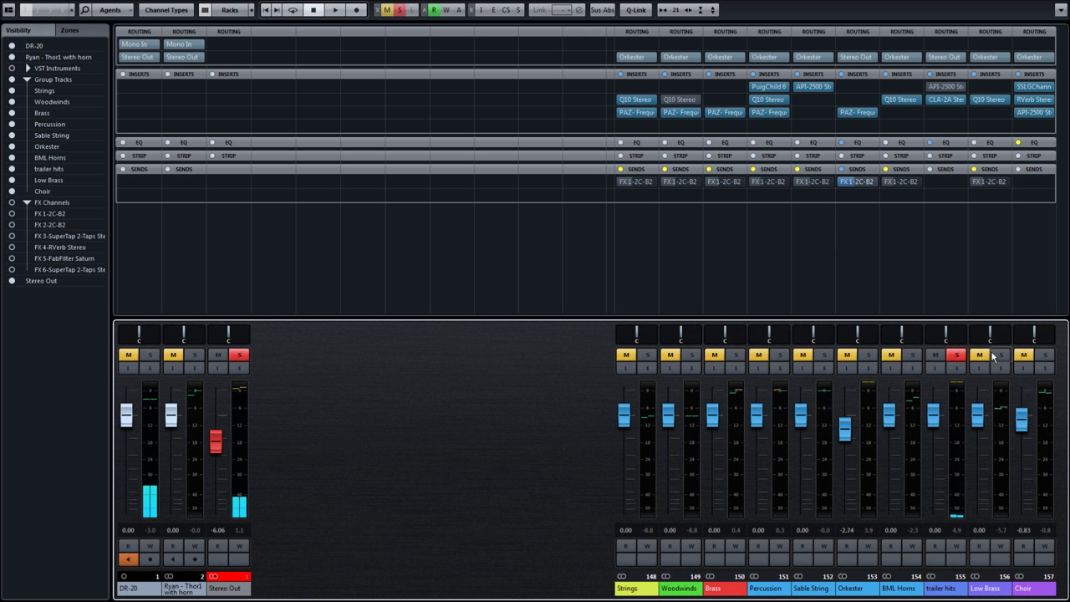
{"action": "left_click", "coordinate": [962, 355]}
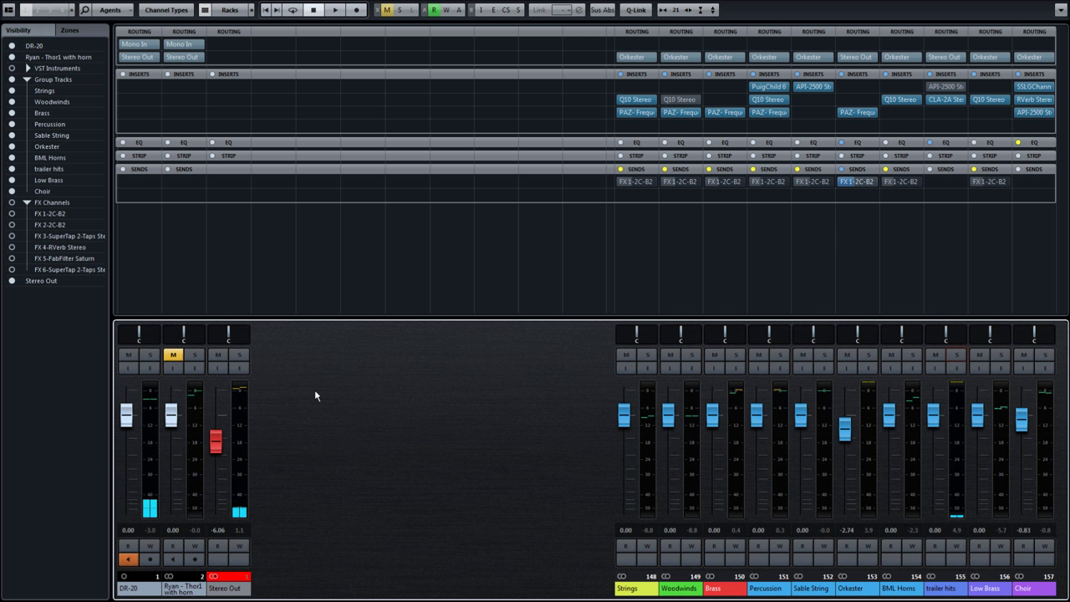
{"action": "left_click", "coordinate": [147, 355]}
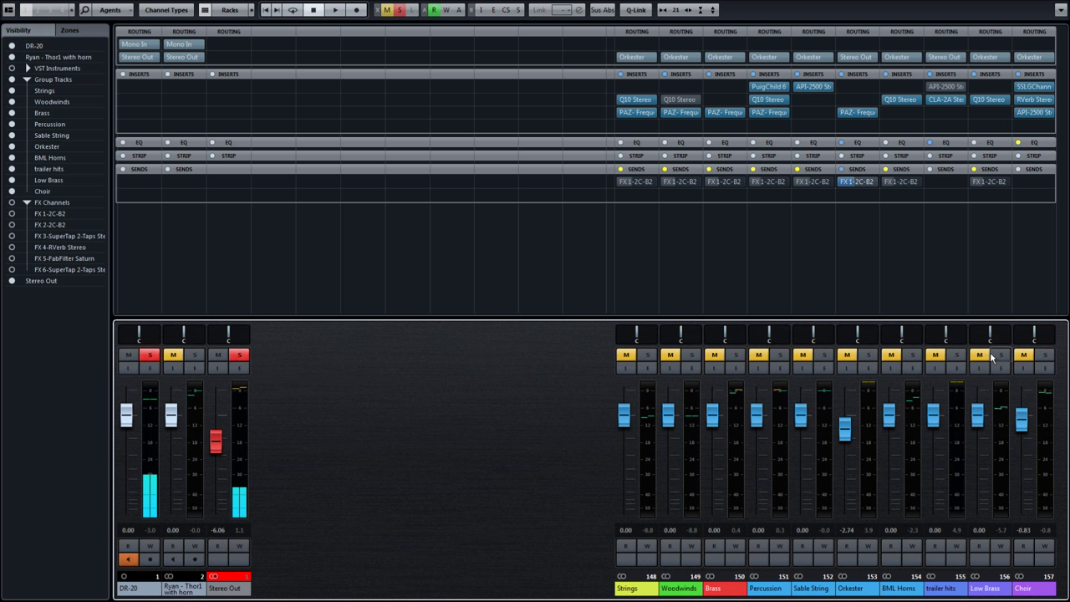
{"action": "left_click", "coordinate": [958, 355]}
{"action": "key", "text": "space"}
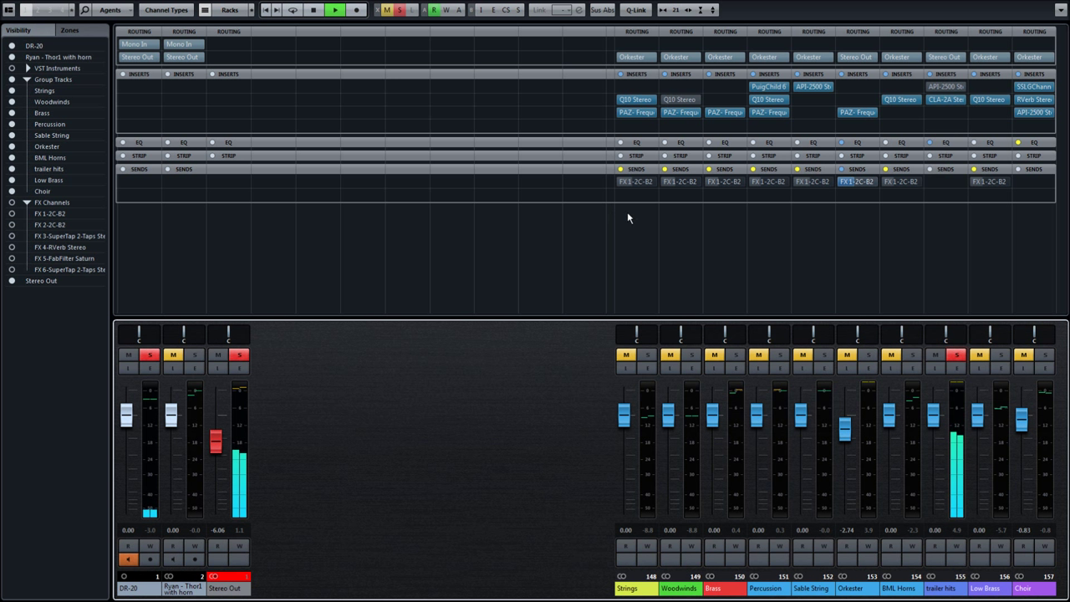
{"action": "key", "text": "space"}
{"action": "key", "text": "space"}
{"action": "key", "text": "space"}
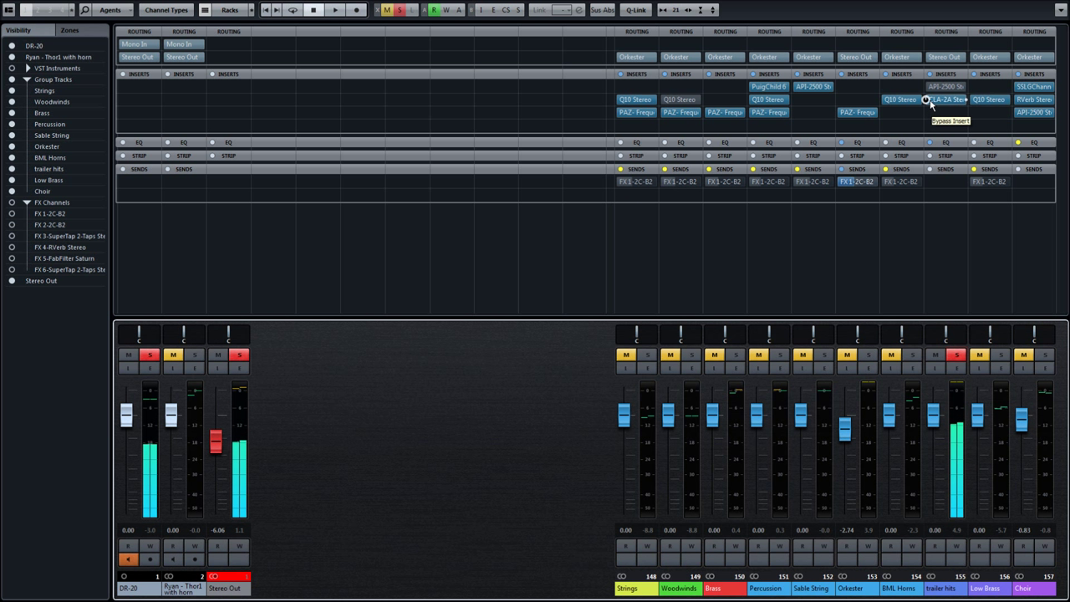
Compare the trailer hits group during playback with its CLA-2A insert bypassed and active.
{"action": "left_click", "coordinate": [953, 102]}
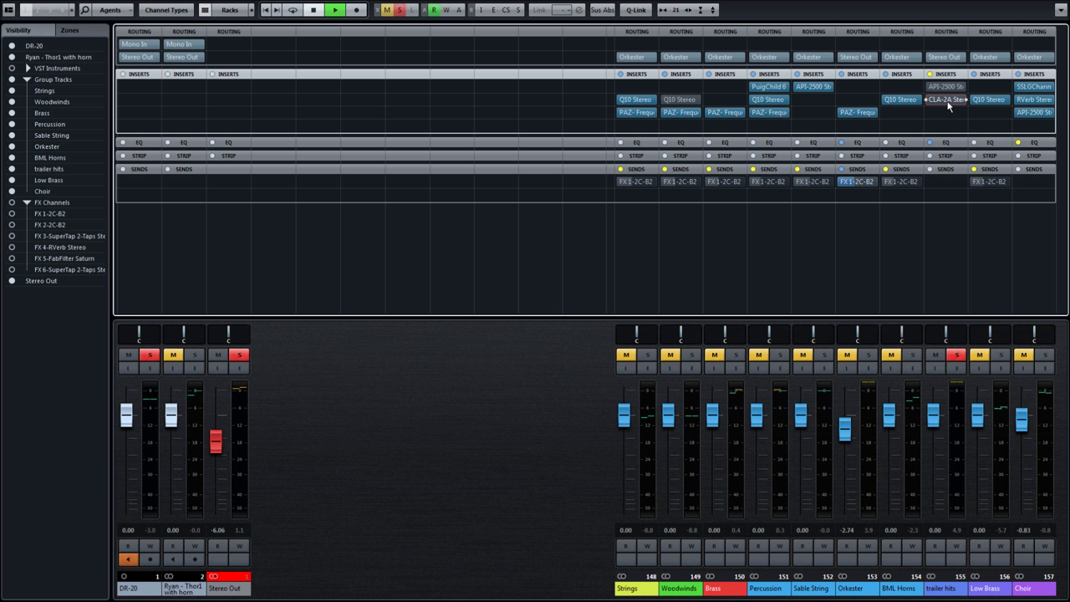
{"action": "key", "text": "space"}
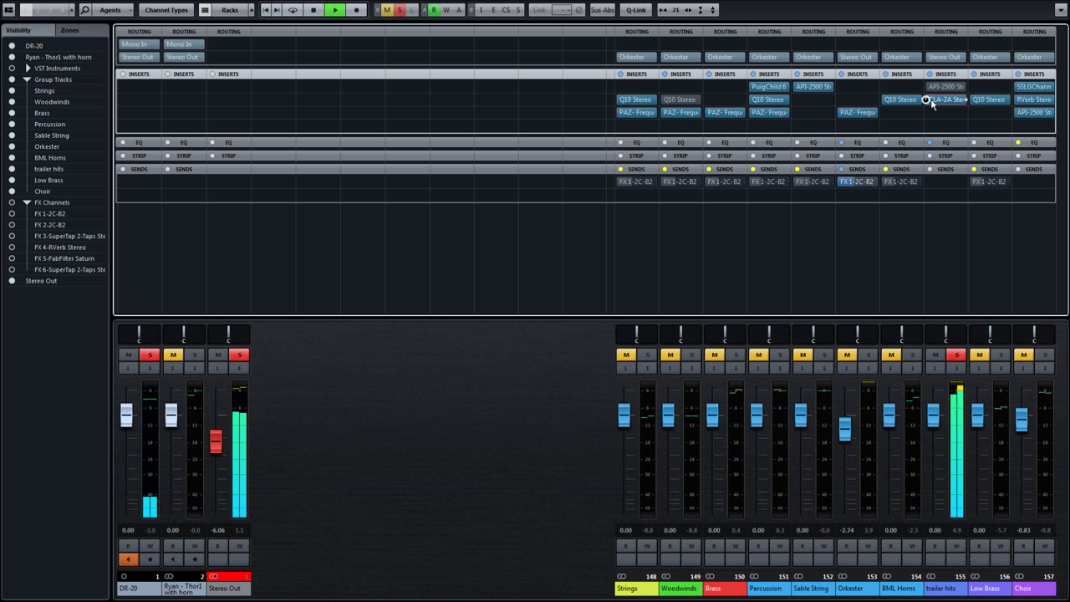
{"action": "left_click", "coordinate": [927, 100]}
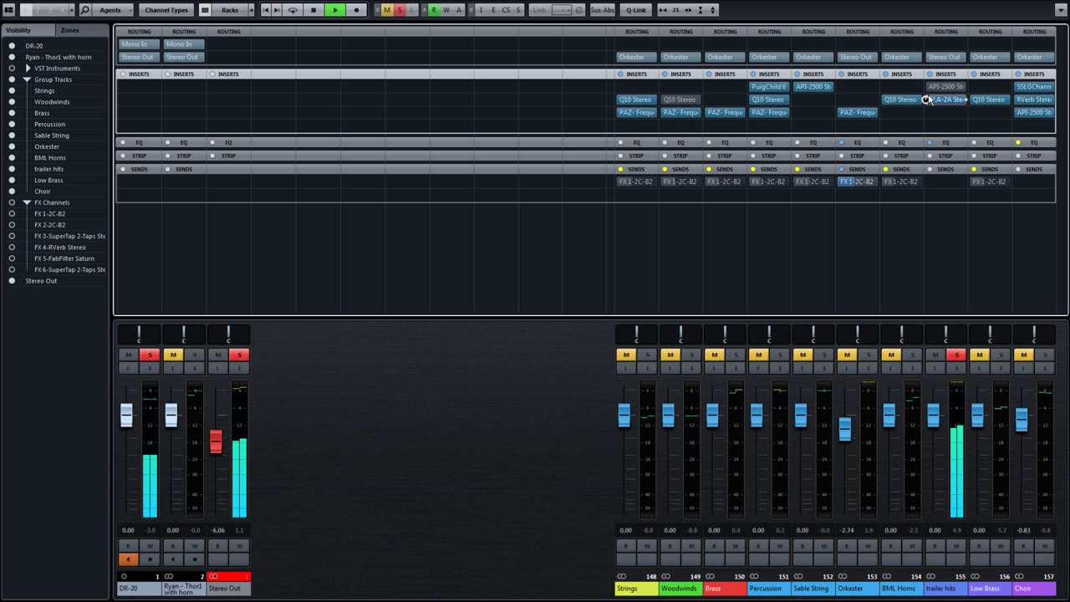
{"action": "left_click", "coordinate": [927, 99]}
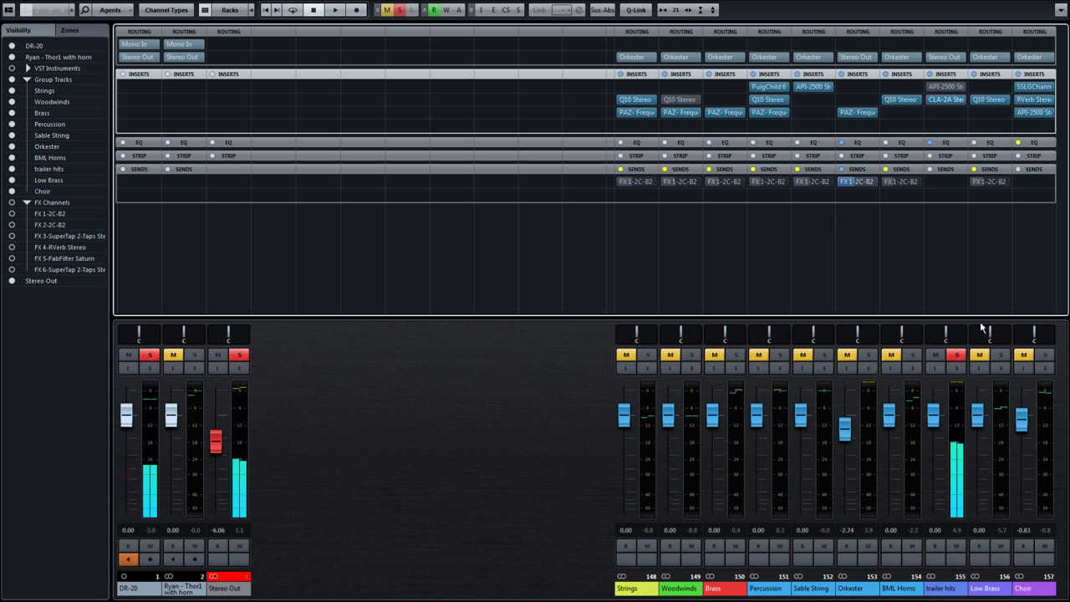
{"action": "key", "text": "space"}
Add the Low Brass and Orkester groups to the solo and start playback.
{"action": "left_click", "coordinate": [1004, 355]}
{"action": "left_click", "coordinate": [869, 355]}
{"action": "key", "text": "space"}
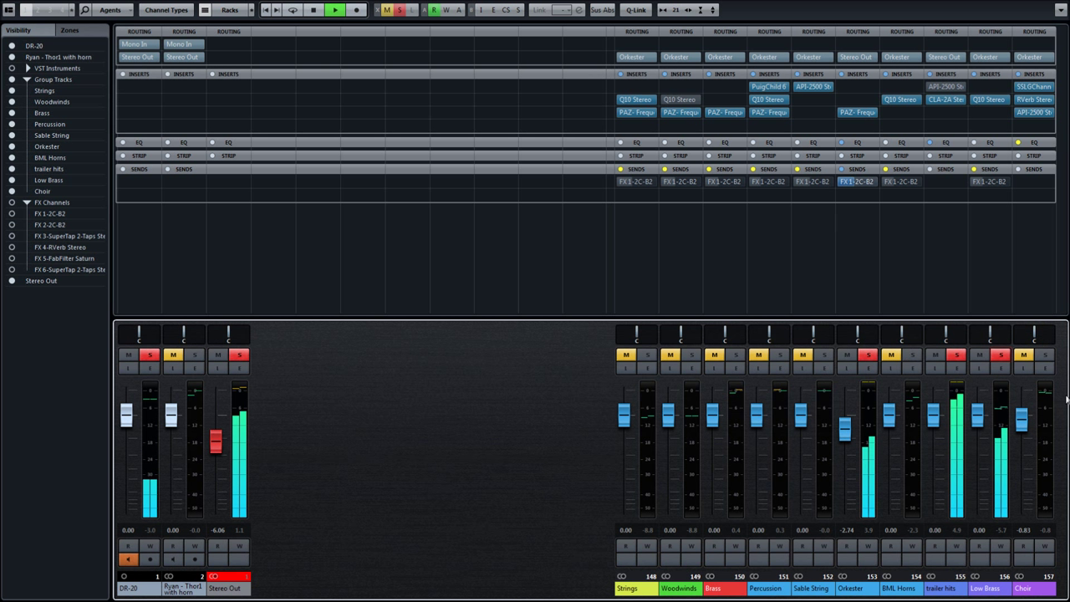
Examine the Q10 equalizer curve on the Low Brass group during playback and again with playback stopped.
{"action": "left_click", "coordinate": [987, 102]}
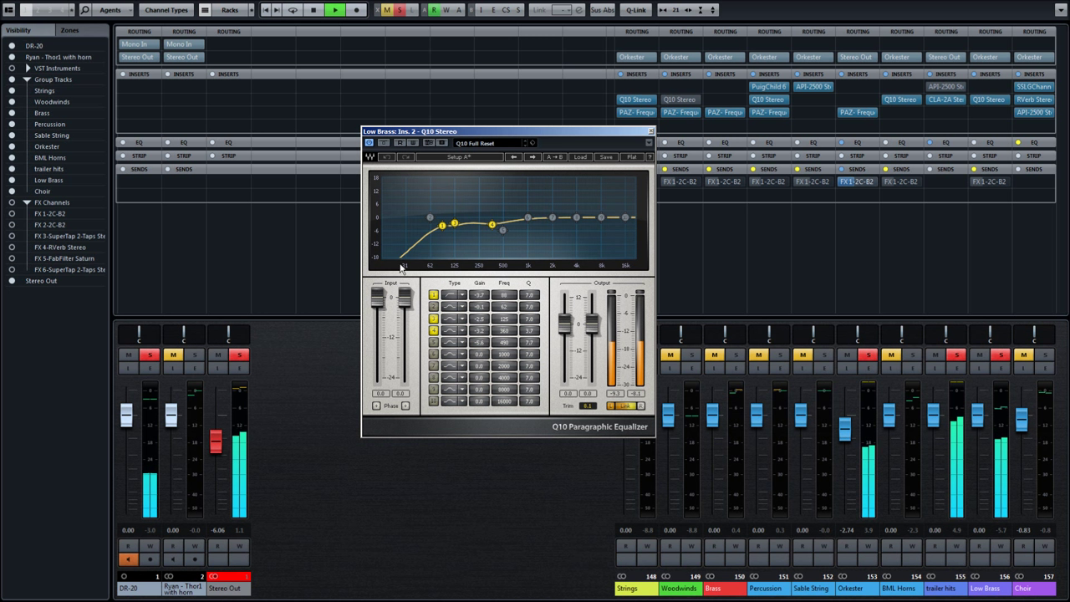
{"action": "left_click", "coordinate": [650, 131]}
{"action": "key", "text": "space"}
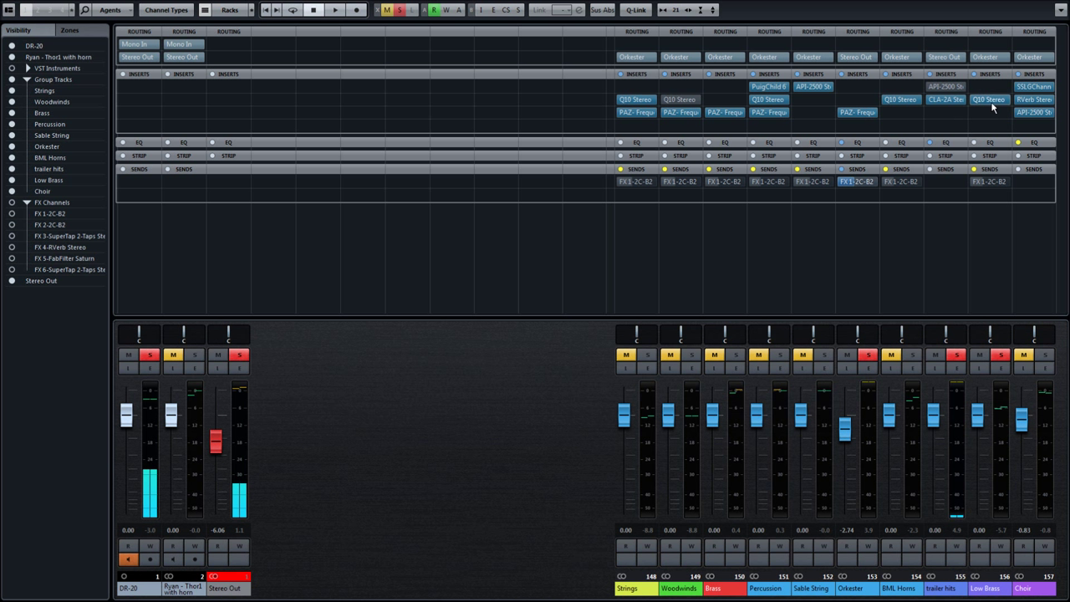
{"action": "left_click", "coordinate": [989, 99]}
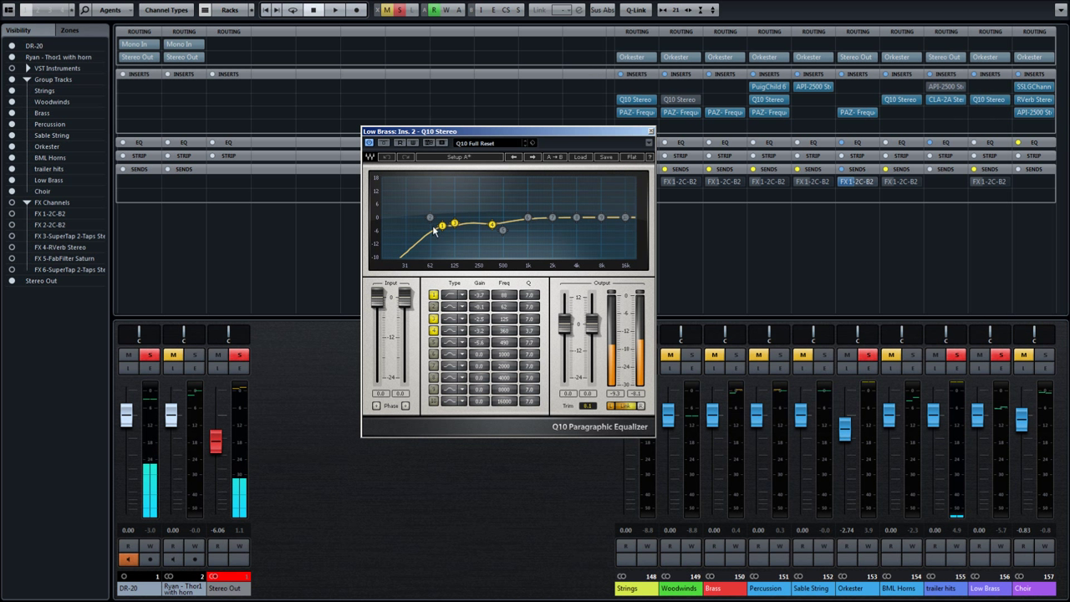
{"action": "left_click", "coordinate": [652, 132]}
Examine the Q10 equalizer curves on the Strings, Percussion and BML Horns groups, soloing BML Horns.
{"action": "left_click", "coordinate": [639, 100]}
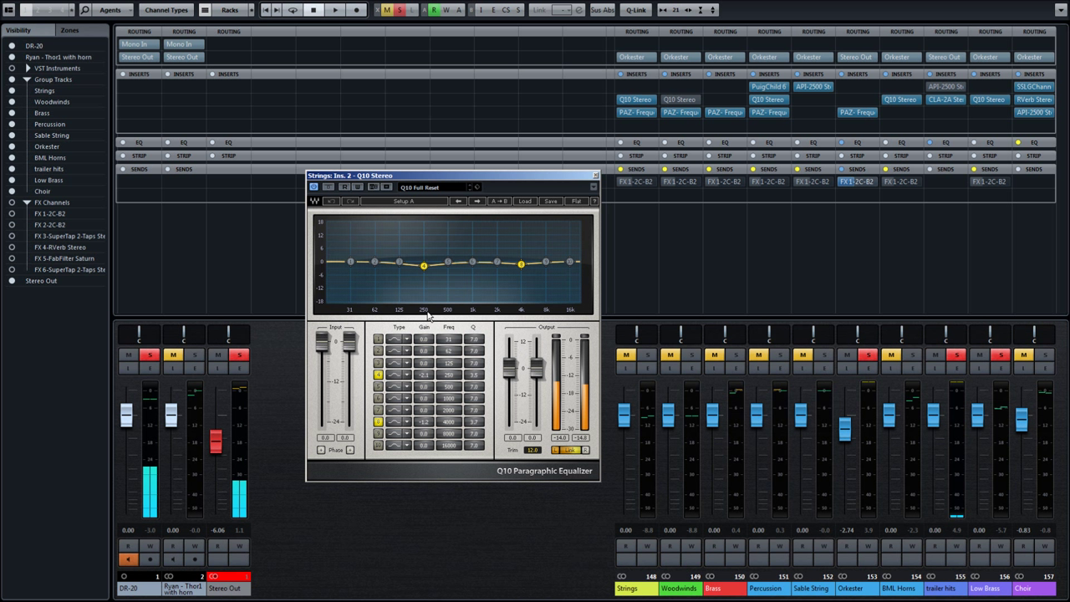
{"action": "left_click", "coordinate": [595, 177]}
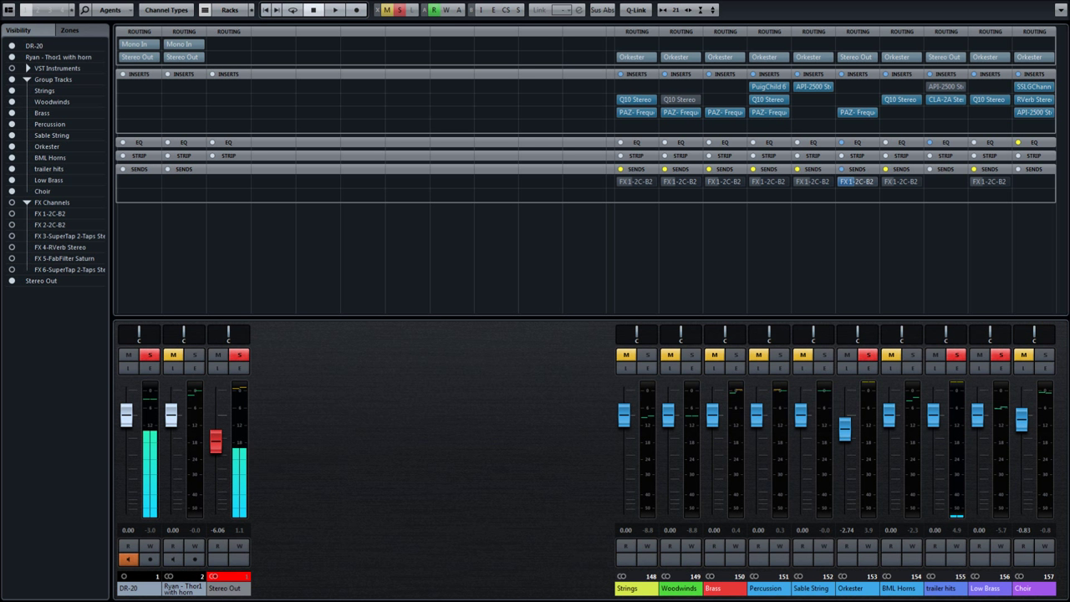
{"action": "left_click", "coordinate": [768, 99]}
{"action": "left_click_drag", "start_coordinate": [344, 184], "coordinate": [366, 131]}
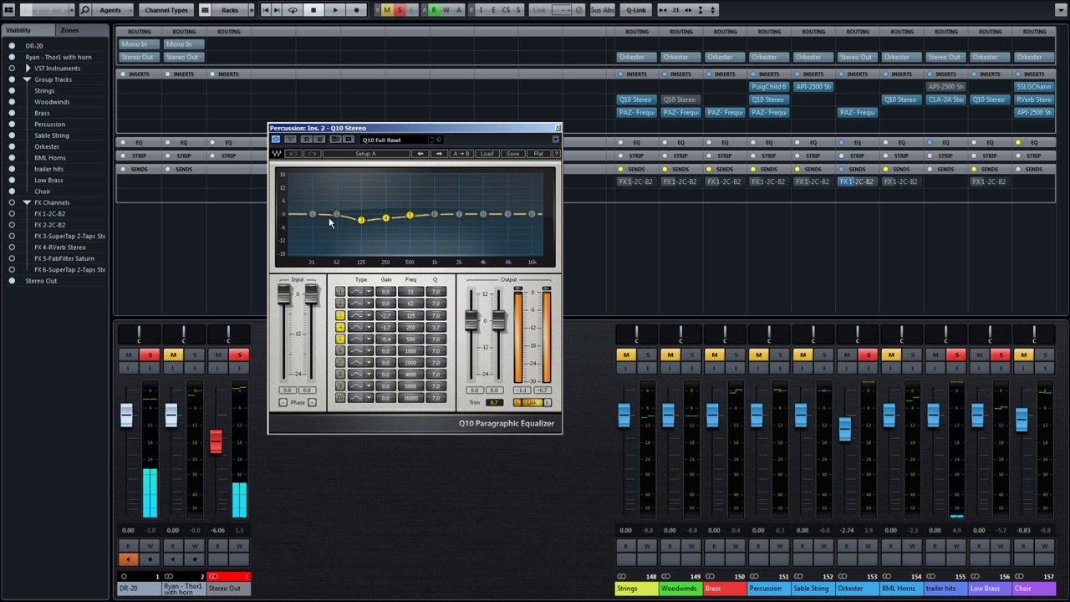
{"action": "left_click", "coordinate": [557, 128]}
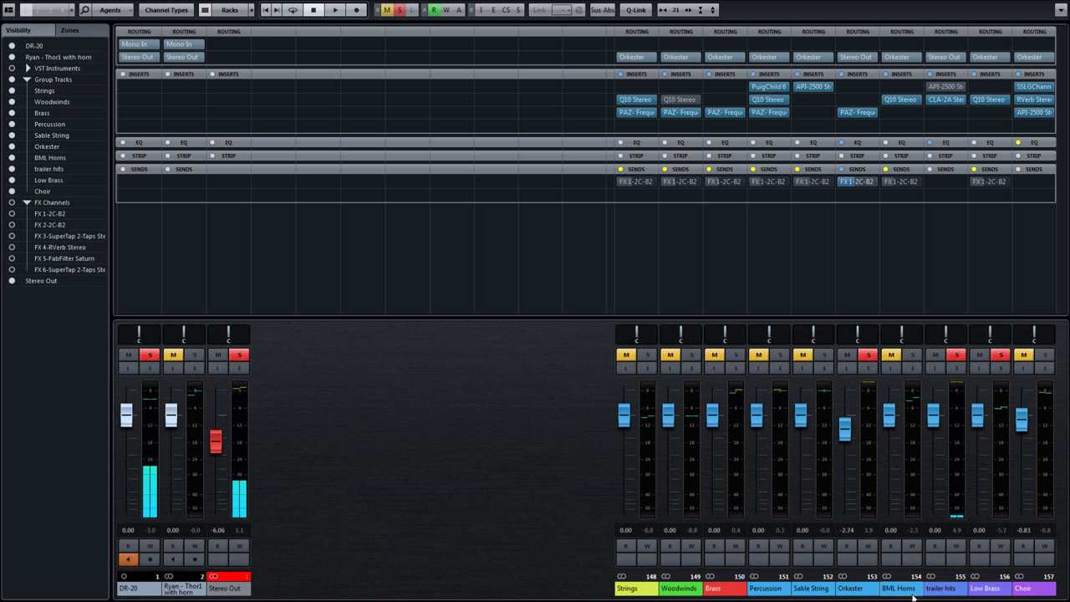
{"action": "left_click", "coordinate": [914, 355]}
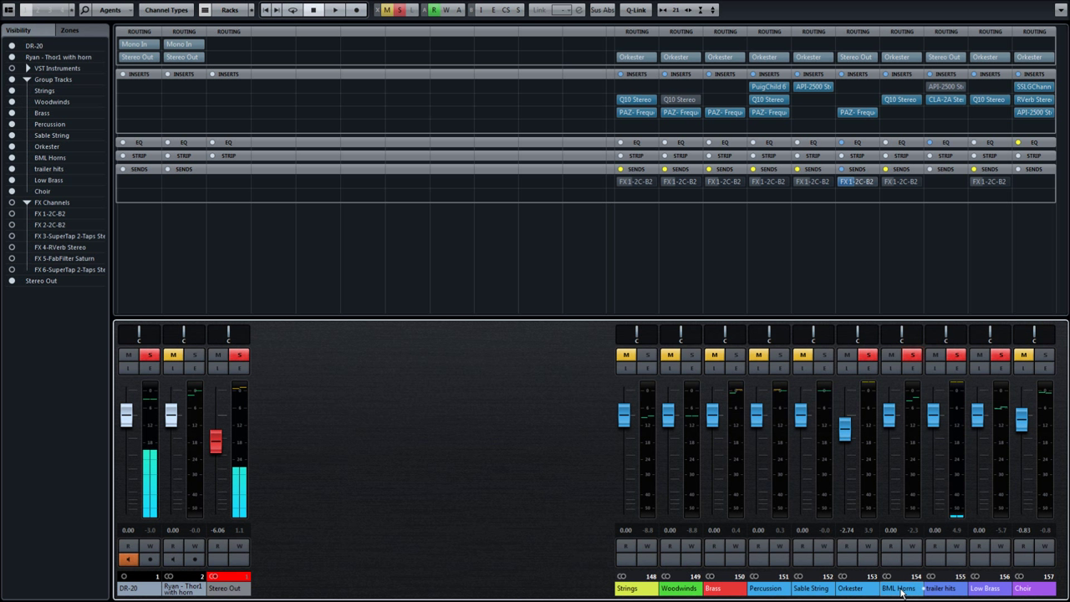
{"action": "left_click", "coordinate": [904, 100]}
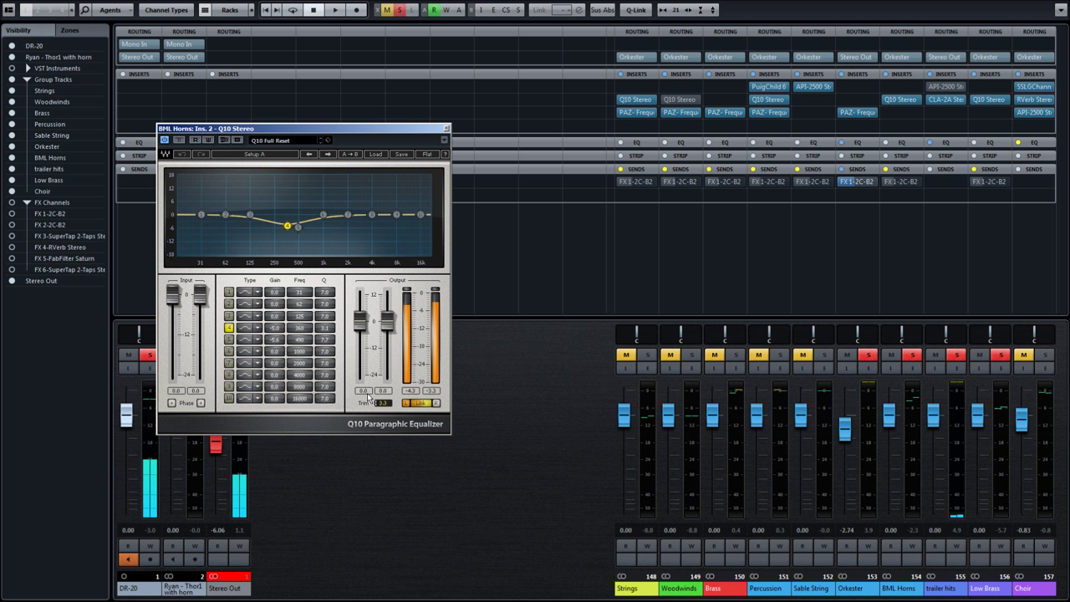
Clear the trailer hits and Low Brass solos, isolate BML Horns through the Orkester group and start playback.
{"action": "left_click", "coordinate": [915, 357]}
{"action": "left_click", "coordinate": [956, 356]}
{"action": "left_click", "coordinate": [1001, 357]}
{"action": "key", "text": "space"}
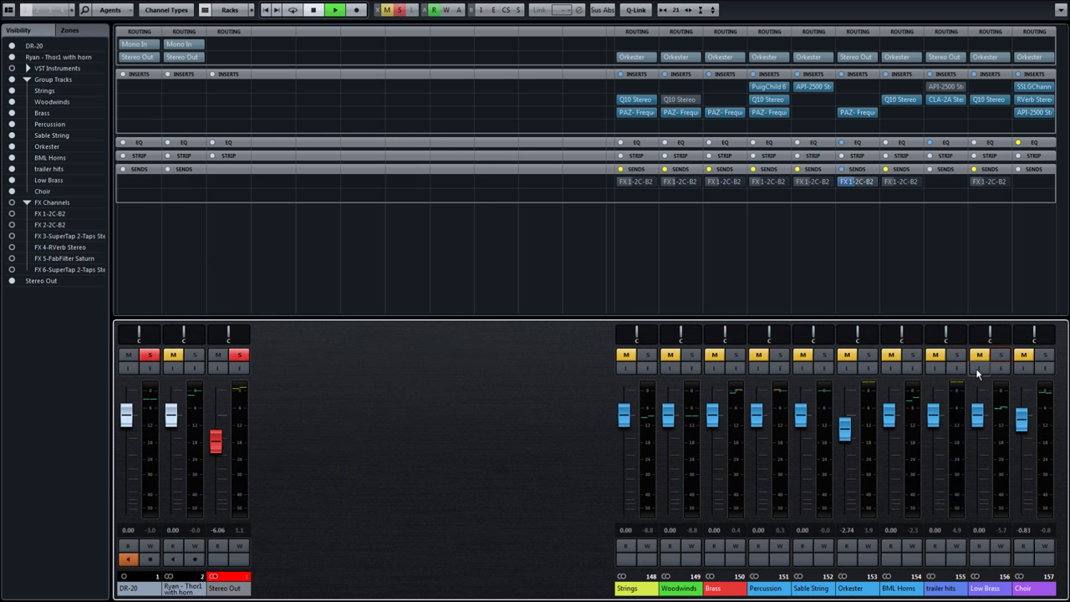
{"action": "left_click", "coordinate": [868, 356]}
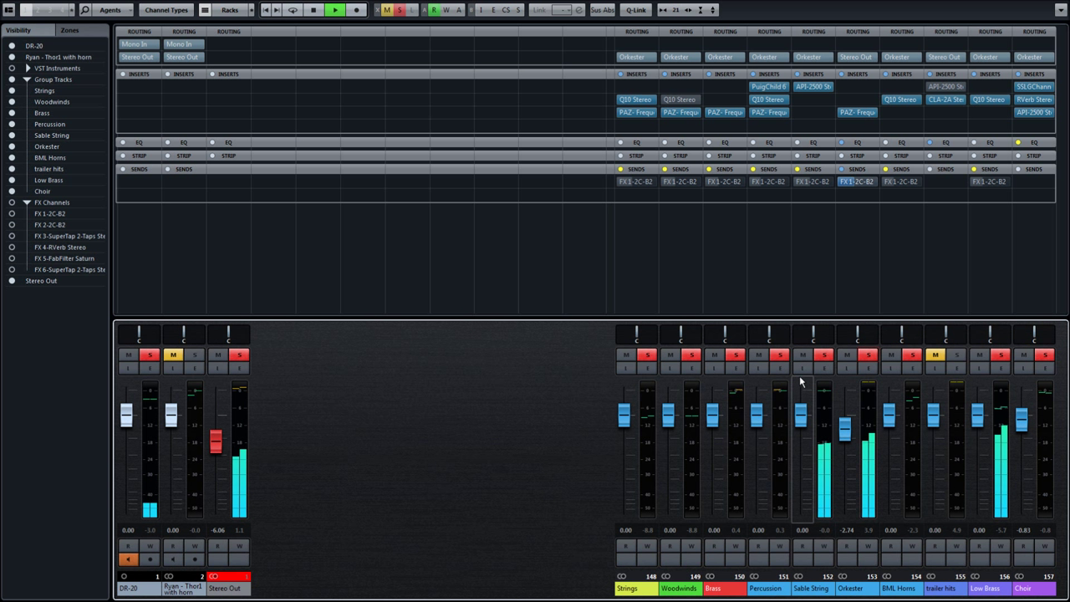
{"action": "key", "text": "space"}
{"action": "left_click", "coordinate": [1049, 356]}
{"action": "left_click", "coordinate": [868, 356]}
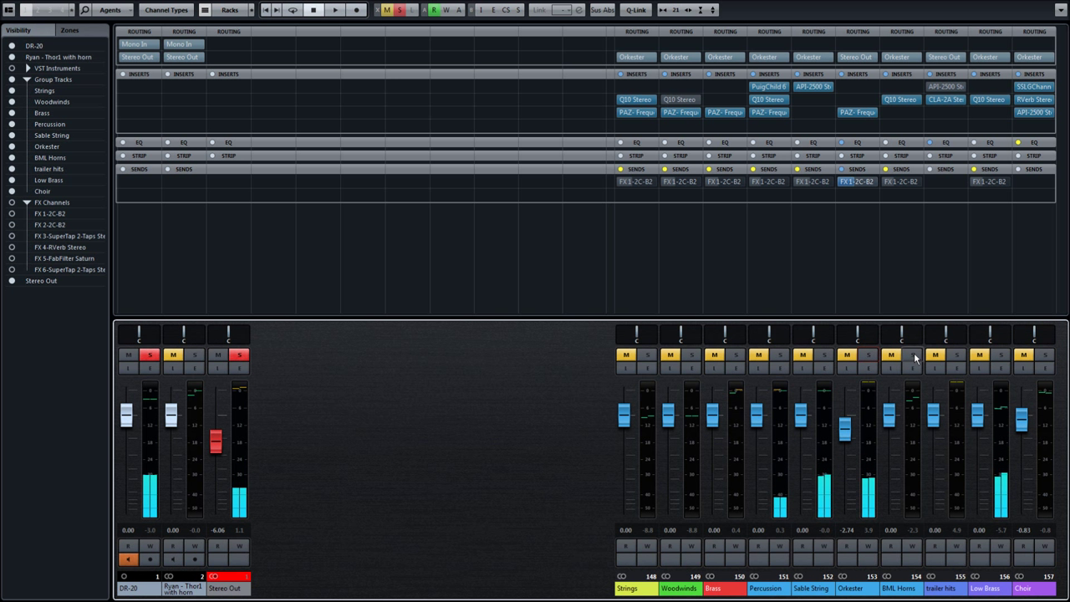
{"action": "left_click", "coordinate": [913, 356]}
{"action": "key", "text": "space"}
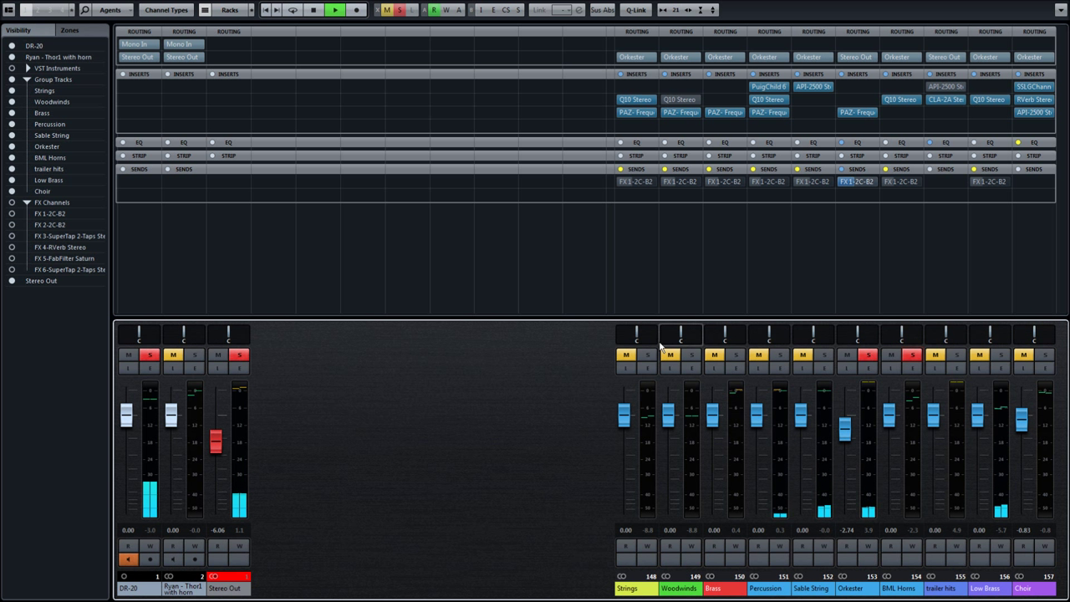
Compare the BML Horns with the Q10 equalizer bypassed and active during playback, and review its curve once more.
{"action": "left_click", "coordinate": [903, 104]}
{"action": "left_click", "coordinate": [902, 101]}
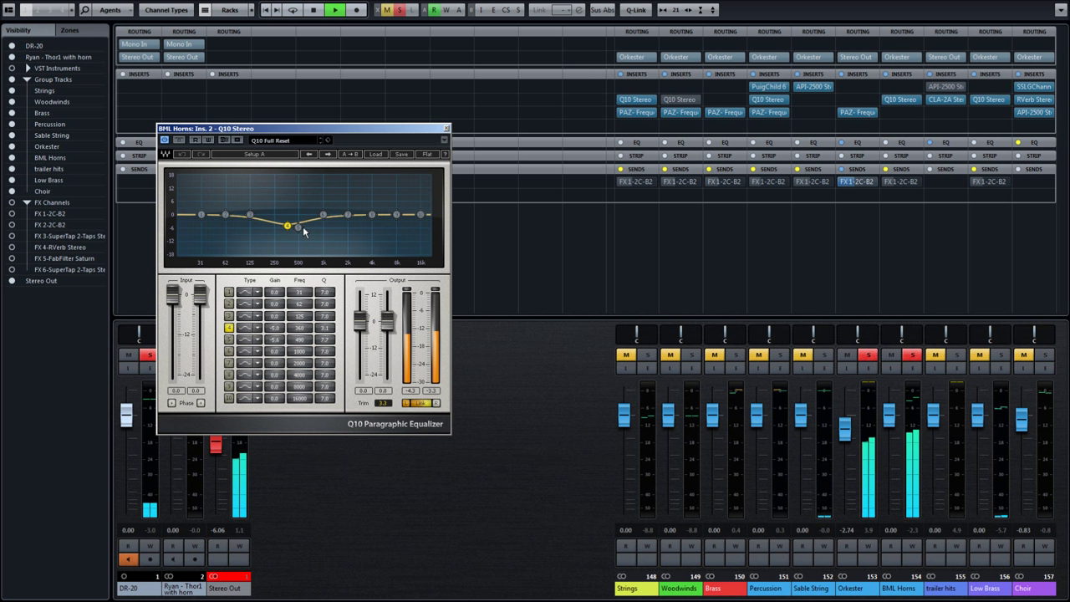
{"action": "key", "text": "space"}
{"action": "left_click", "coordinate": [179, 140]}
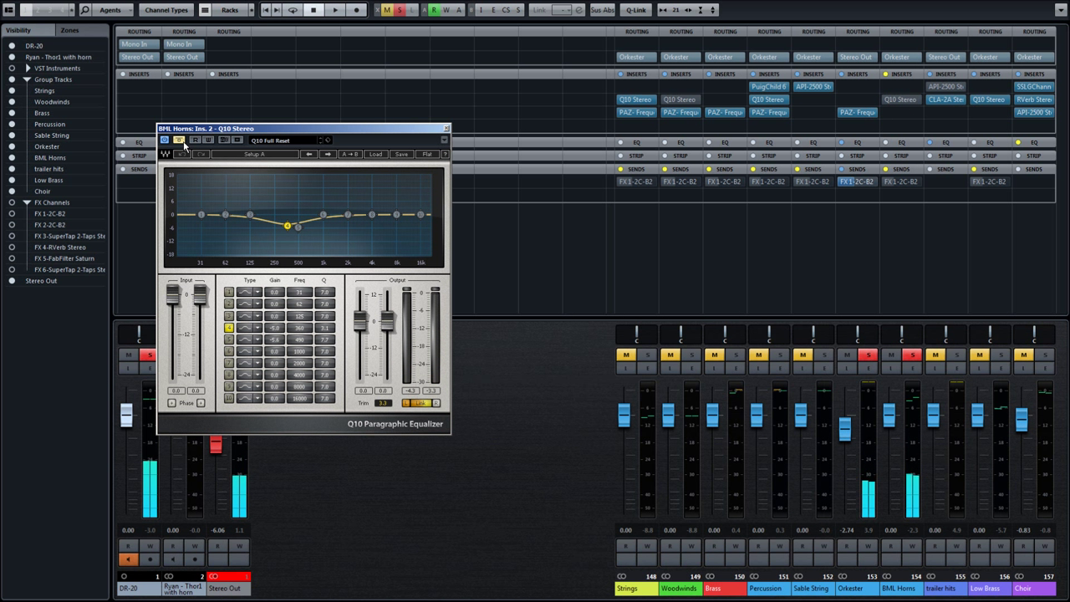
{"action": "key", "text": "space"}
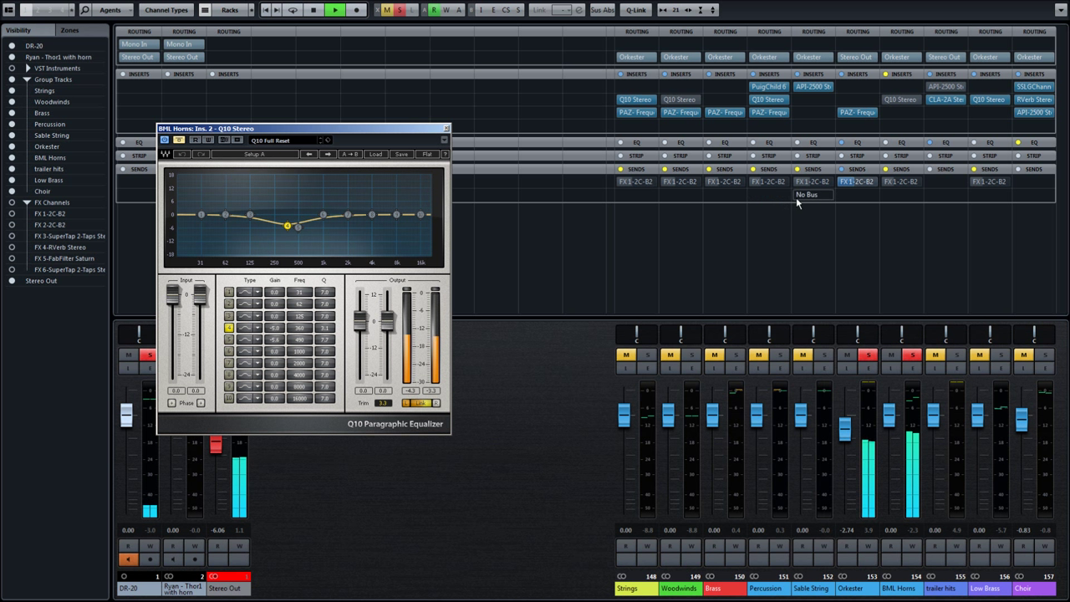
{"action": "left_click", "coordinate": [178, 141]}
{"action": "left_click", "coordinate": [180, 140]}
{"action": "left_click", "coordinate": [179, 140]}
{"action": "key", "text": "space"}
{"action": "left_click", "coordinate": [446, 129]}
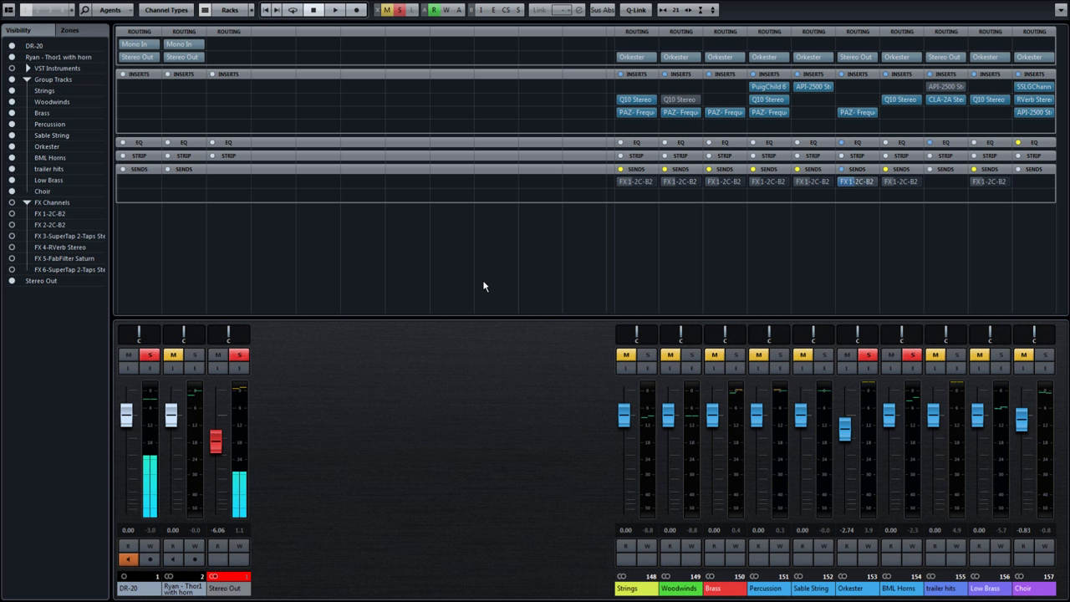
{"action": "left_click", "coordinate": [898, 99]}
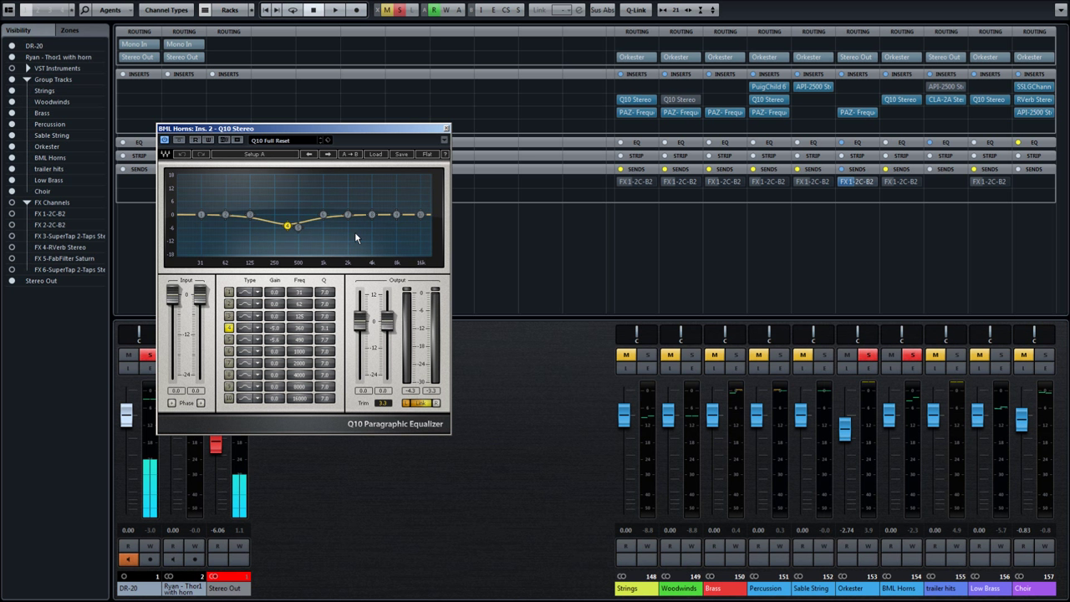
{"action": "left_click", "coordinate": [446, 128]}
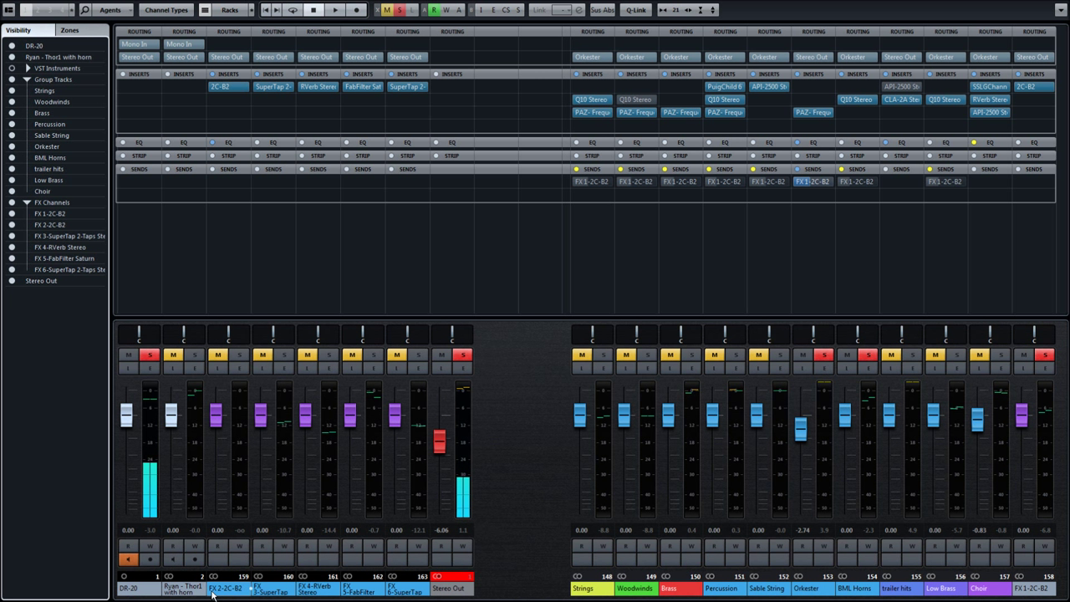
Show the FX channels in the mixer and open the SuperTap 2-Taps insert on FX 3.
{"action": "left_click", "coordinate": [277, 87]}
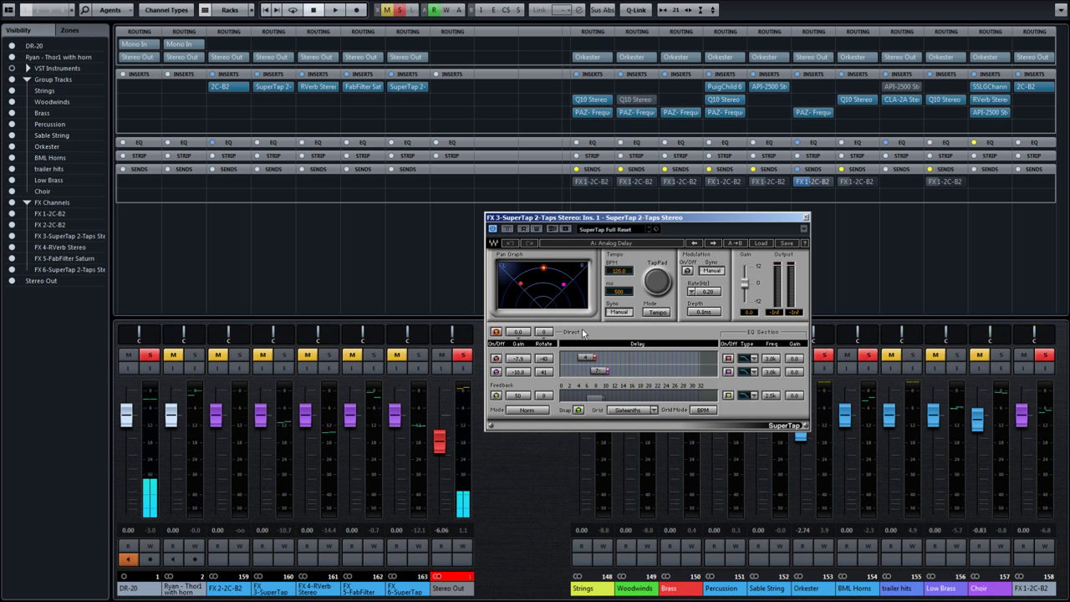
Examine the RVerb insert on FX 4 and the FabFilter Saturn insert on FX 5, repositioning the Saturn window.
{"action": "left_click", "coordinate": [322, 91]}
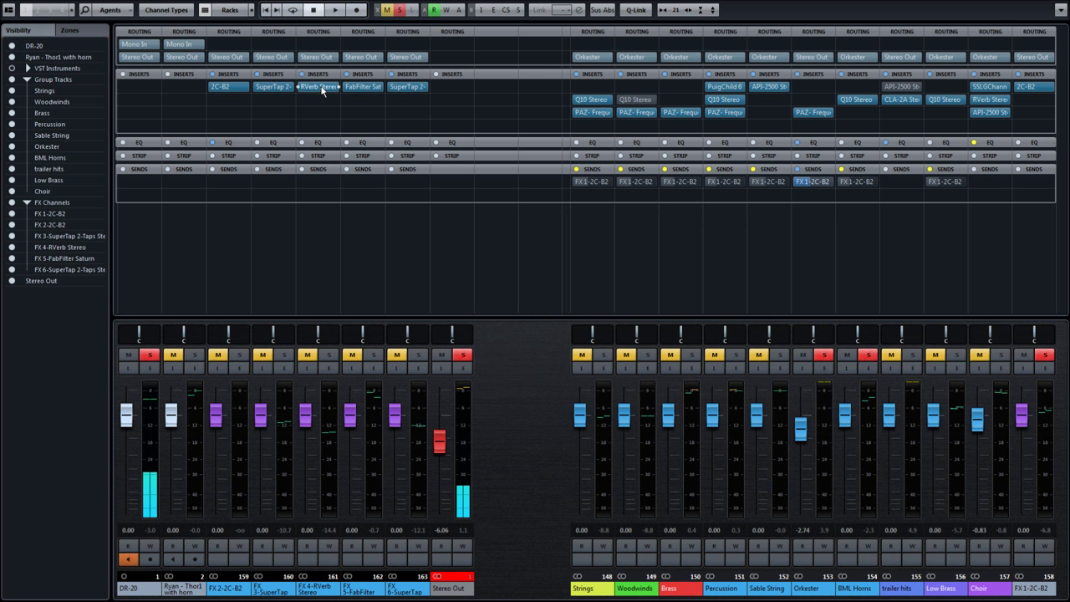
{"action": "left_click", "coordinate": [320, 87]}
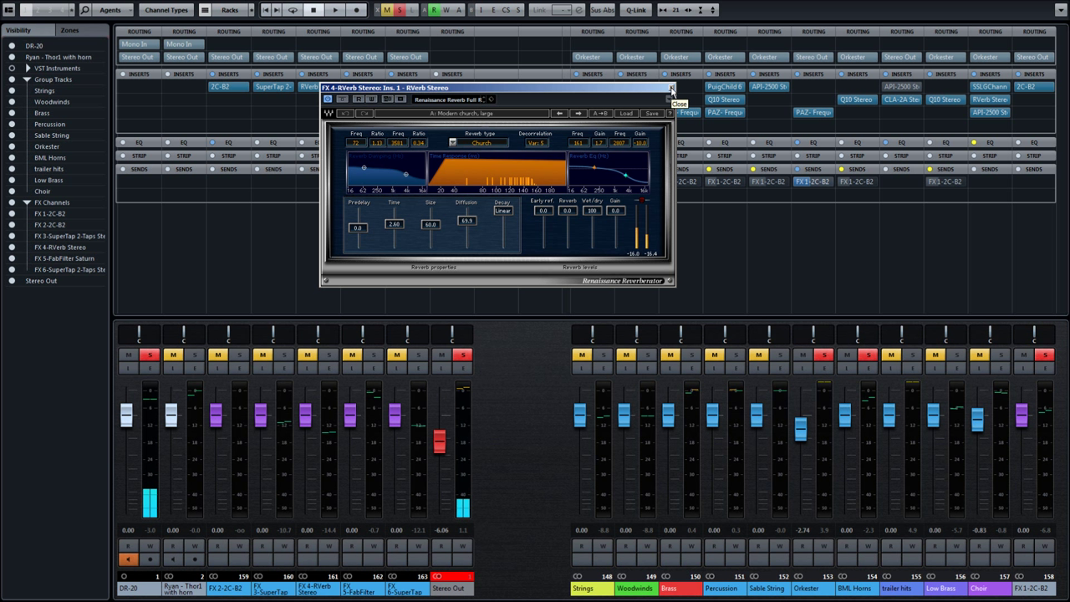
{"action": "left_click", "coordinate": [671, 87]}
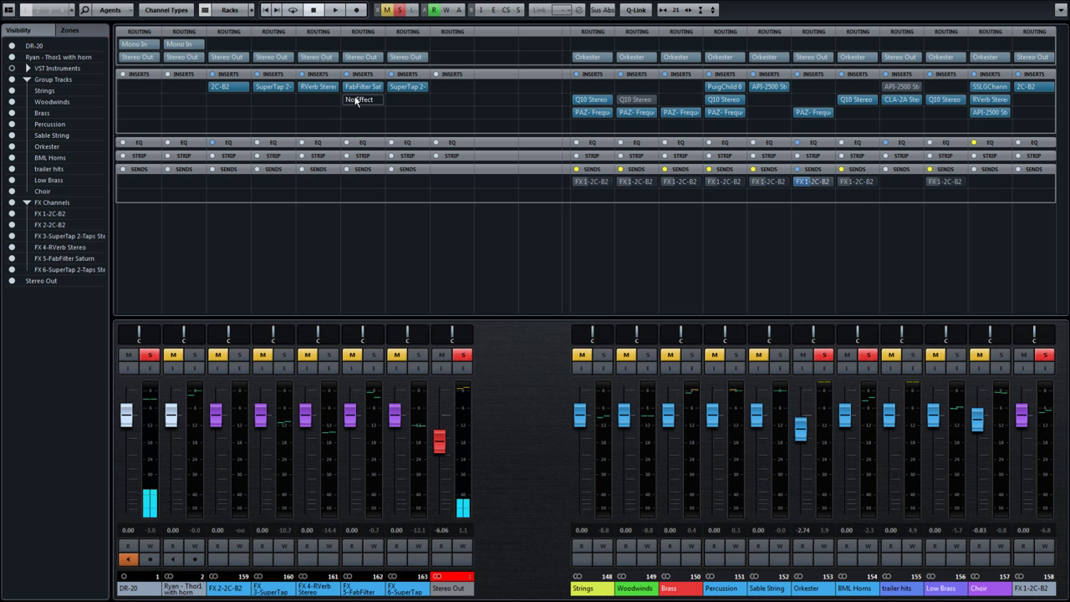
{"action": "left_click", "coordinate": [362, 90]}
{"action": "left_click_drag", "start_coordinate": [642, 165], "coordinate": [470, 126]}
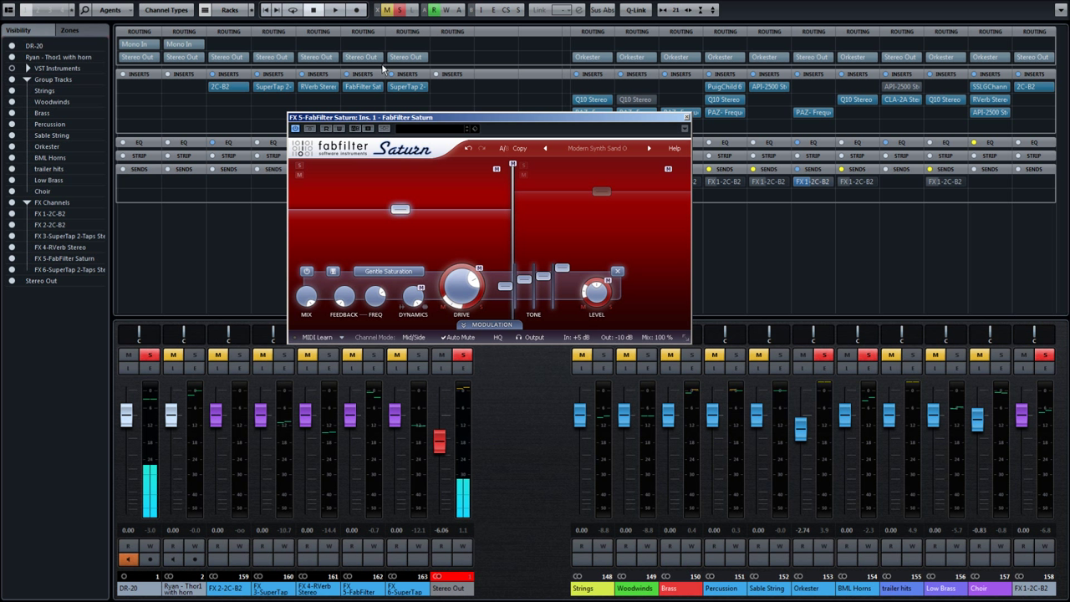
Send the full-screen mixer to Monitor 2 and select the Holy com MOOO track in the project.
{"action": "right_click", "coordinate": [791, 8]}
{"action": "left_click", "coordinate": [834, 14]}
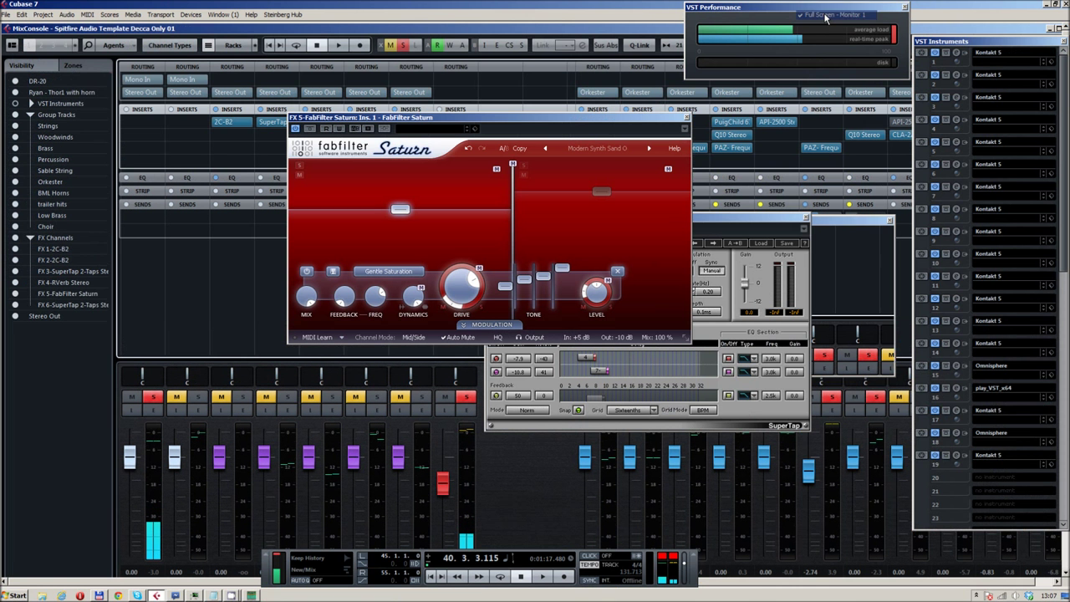
{"action": "left_click", "coordinate": [1058, 29]}
{"action": "right_click", "coordinate": [1060, 32]}
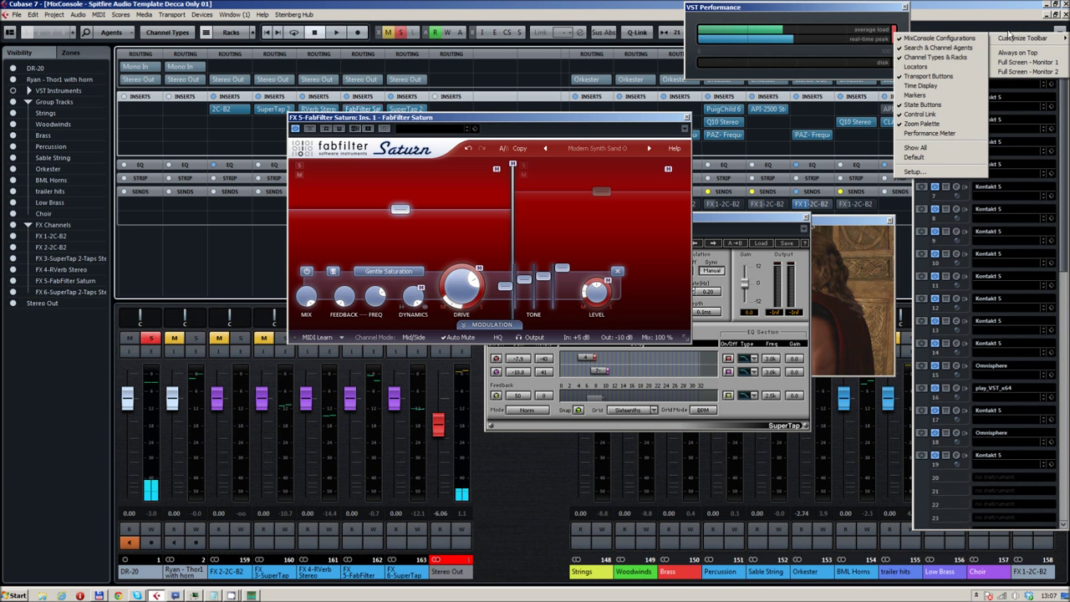
{"action": "left_click", "coordinate": [1010, 32]}
{"action": "right_click", "coordinate": [1010, 32]}
{"action": "left_click", "coordinate": [1024, 69]}
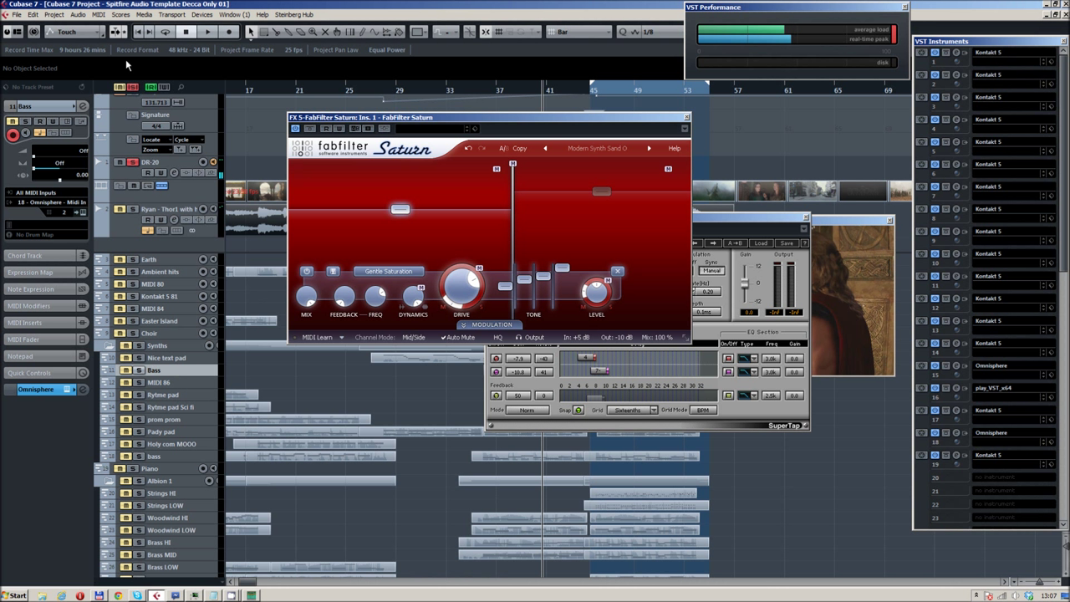
{"action": "left_click", "coordinate": [201, 443]}
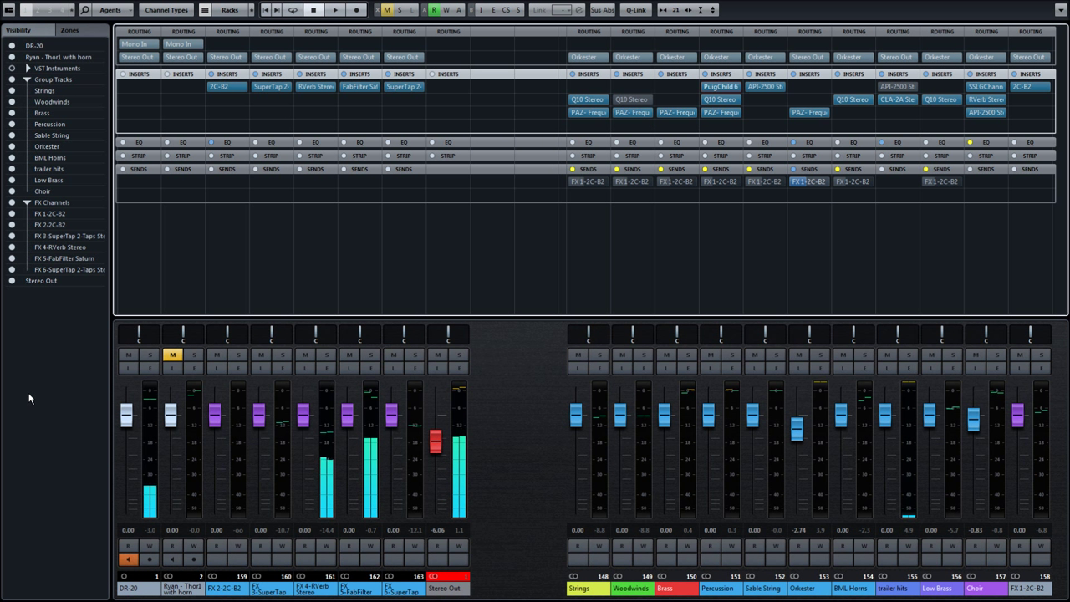
Compare the FX 5 sound with FabFilter Saturn bypassed and active, then close the plug-in.
{"action": "left_click", "coordinate": [358, 88]}
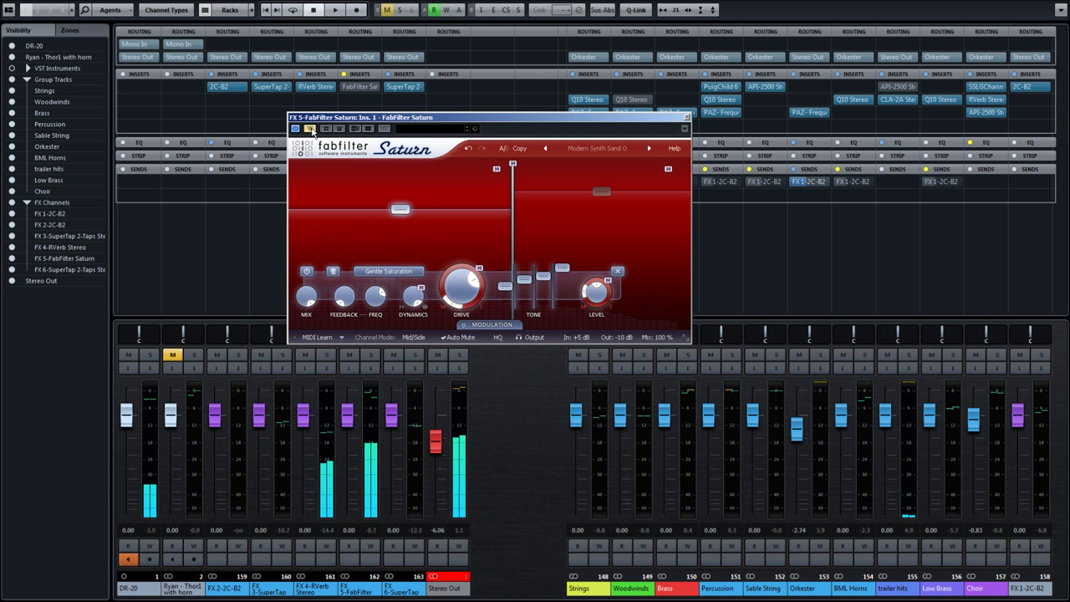
{"action": "left_click_drag", "start_coordinate": [419, 122], "coordinate": [604, 65]}
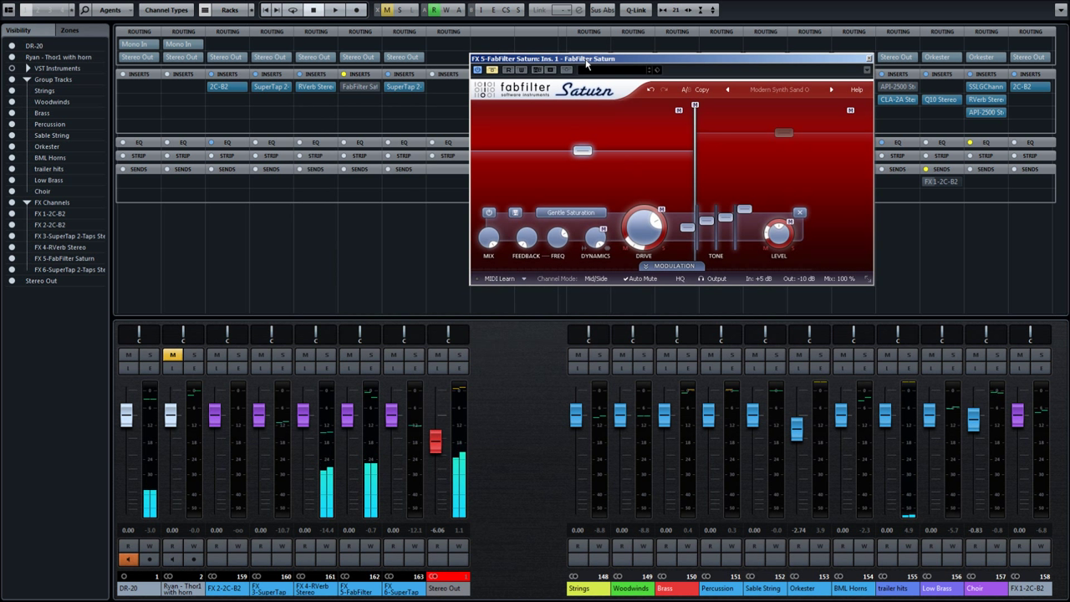
{"action": "left_click", "coordinate": [493, 71]}
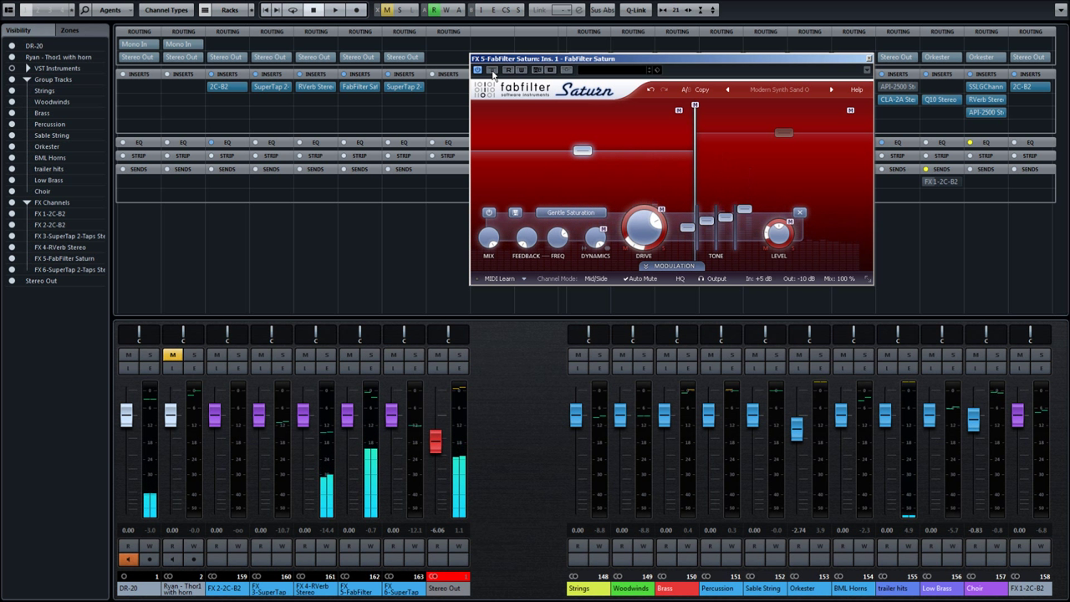
{"action": "left_click", "coordinate": [867, 60]}
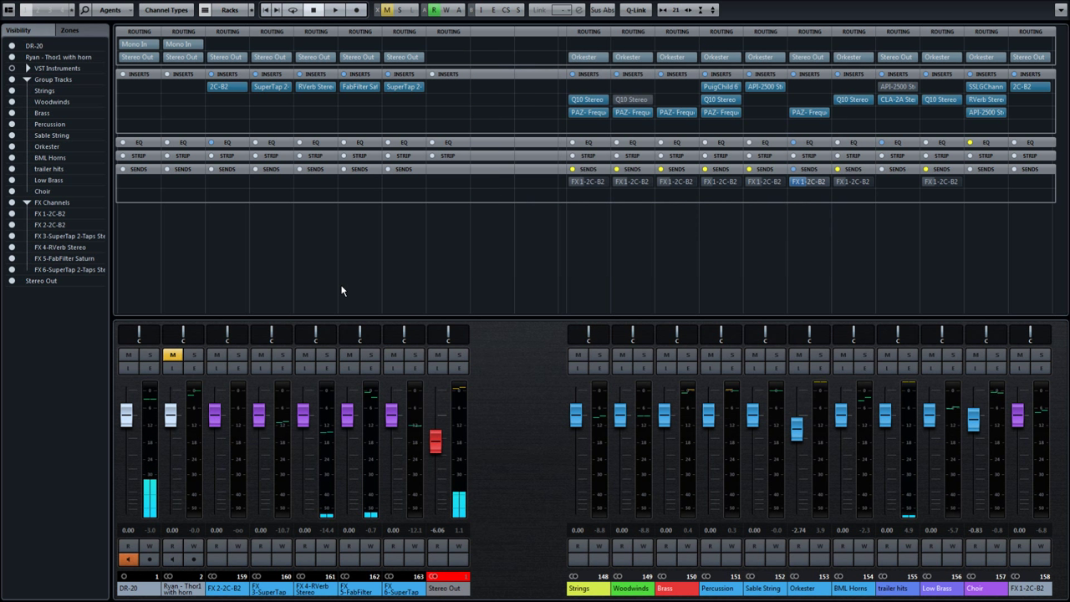
Return to the project with the mixer on Monitor 2 and review the Easter Island, Ambient hits, prom prom and bass tracks.
{"action": "right_click", "coordinate": [800, 2]}
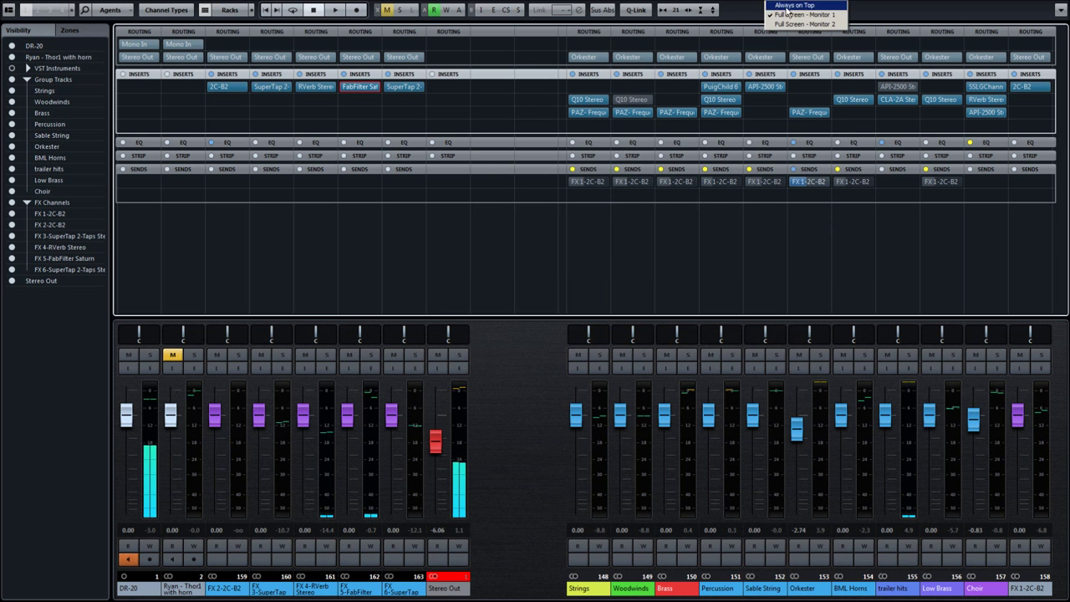
{"action": "left_click", "coordinate": [836, 25]}
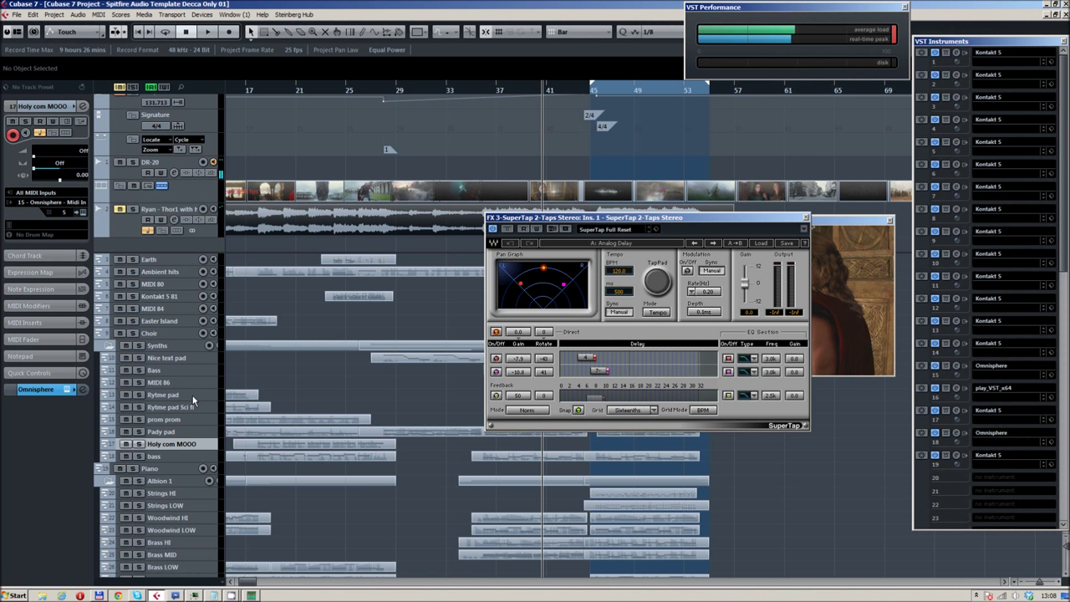
{"action": "scroll", "coordinate": [285, 366], "scroll_direction": "left", "scroll_amount": 5}
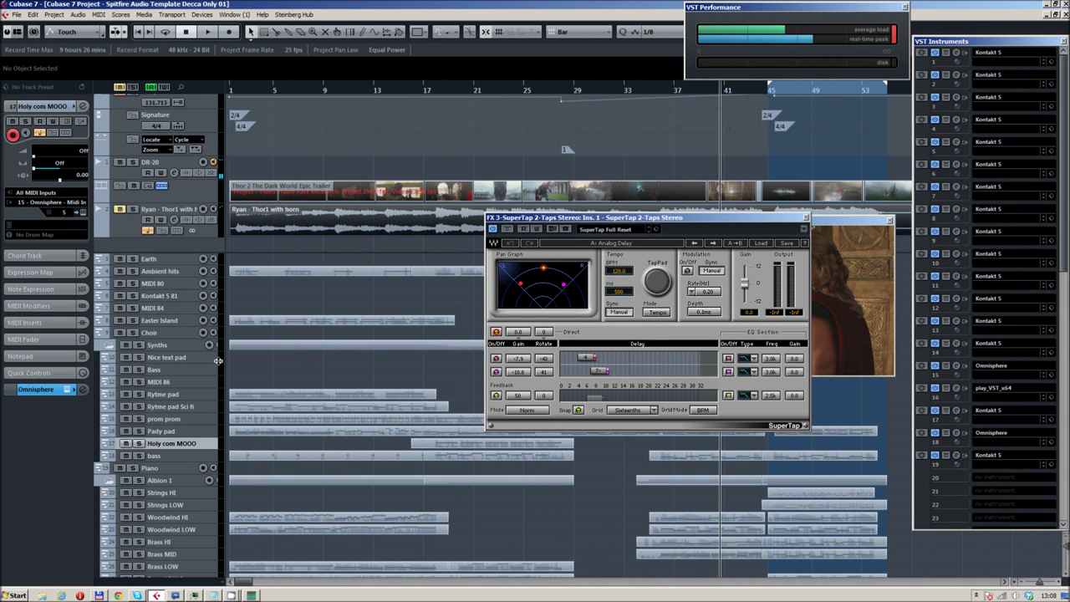
{"action": "left_click", "coordinate": [159, 321]}
{"action": "left_click", "coordinate": [162, 274]}
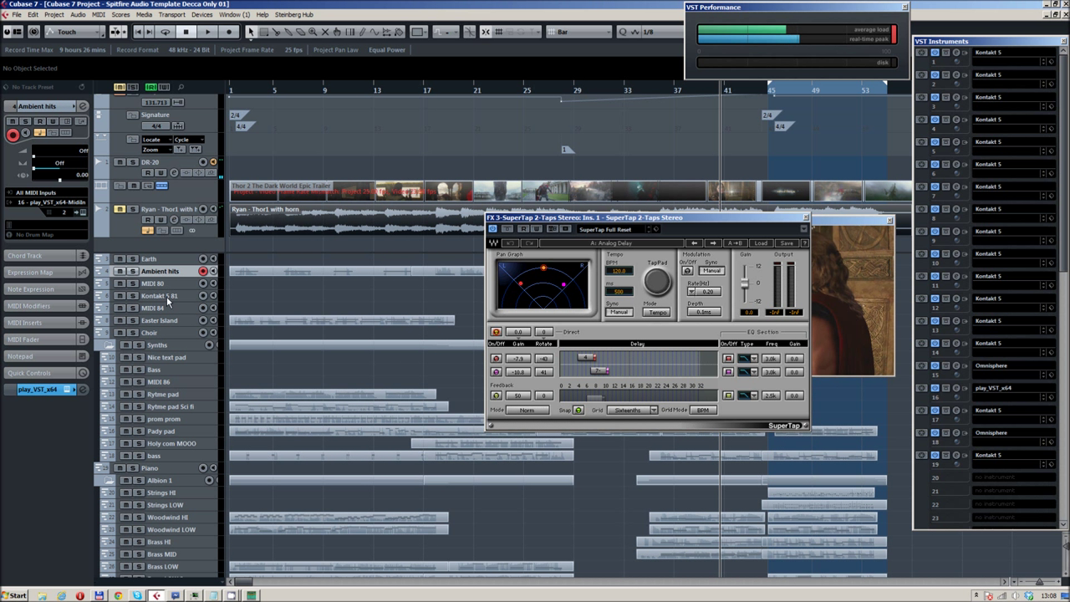
{"action": "left_click", "coordinate": [159, 418]}
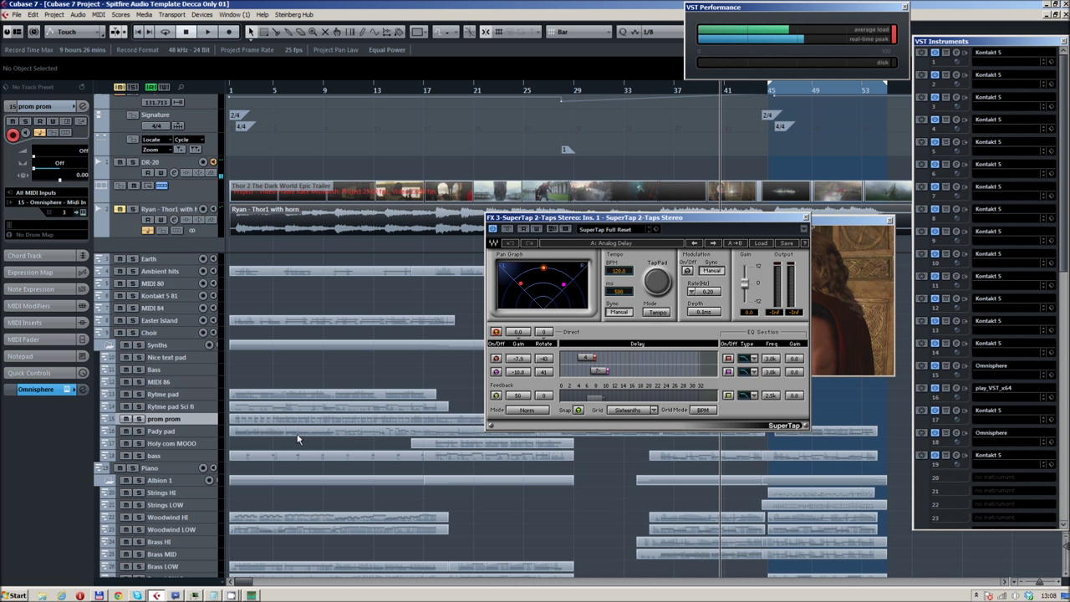
{"action": "left_click", "coordinate": [192, 457]}
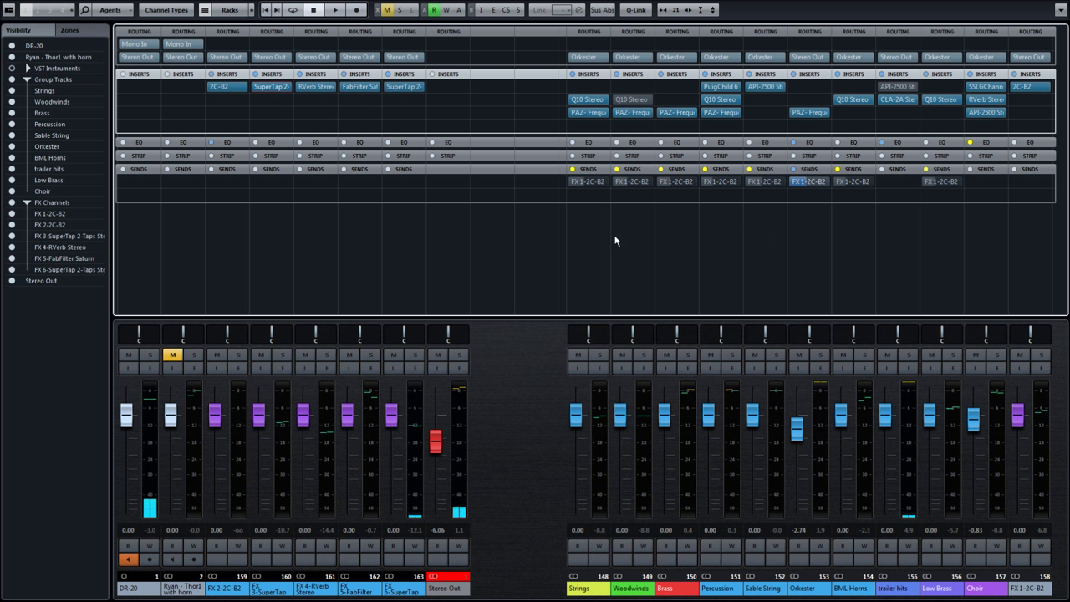
Examine the SuperTap 2-Taps delays on FX 3 and FX 6, then send the mixer back to Monitor 2.
{"action": "left_click", "coordinate": [271, 87]}
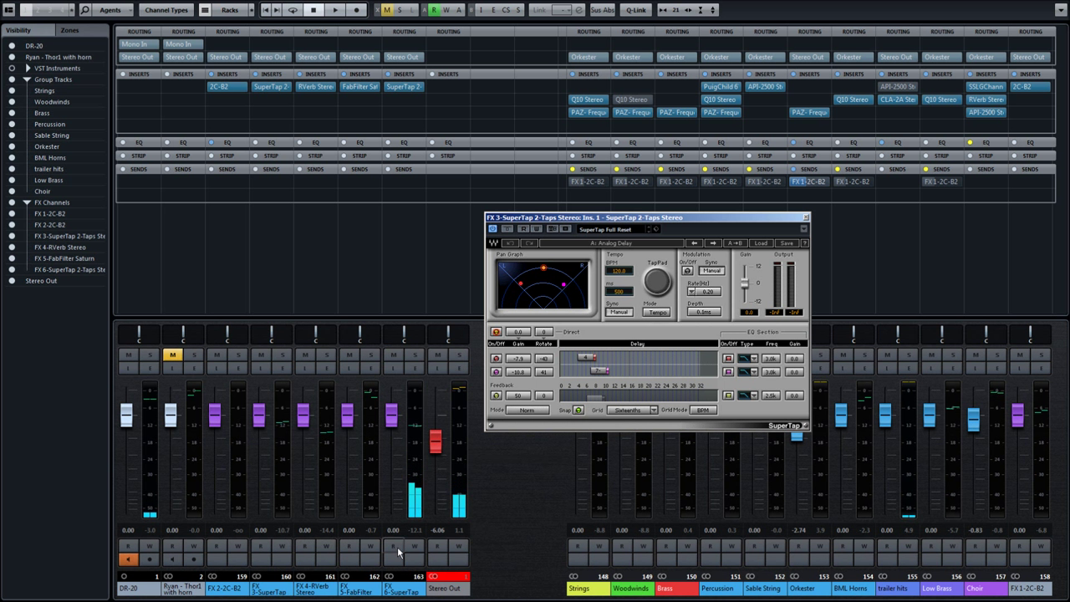
{"action": "left_click", "coordinate": [408, 87]}
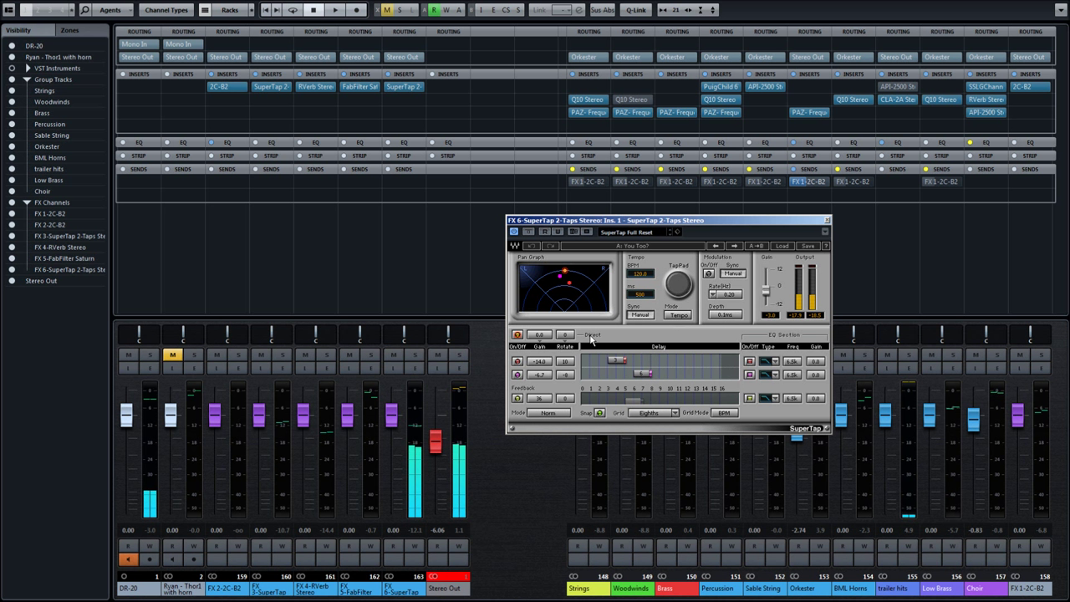
{"action": "left_click", "coordinate": [826, 221]}
{"action": "right_click", "coordinate": [774, 5]}
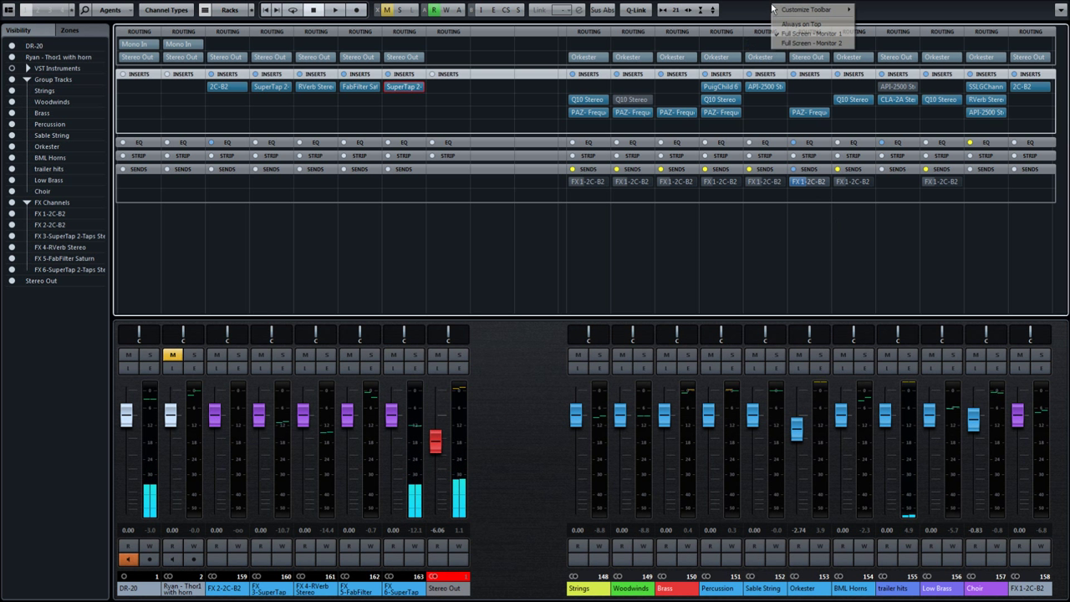
{"action": "left_click", "coordinate": [811, 43]}
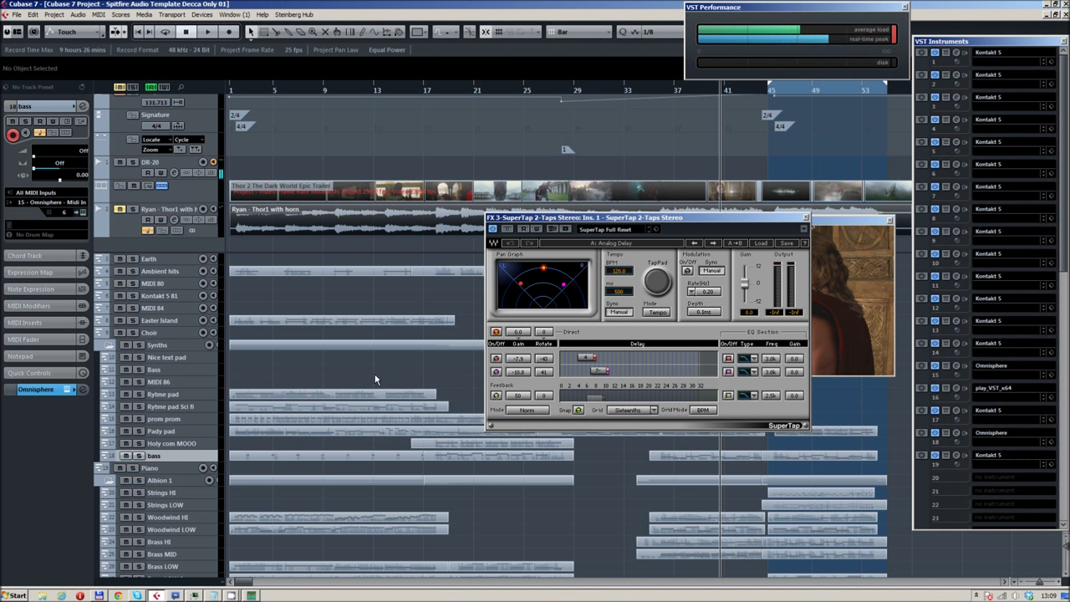
Solo the Synths folder and the DR-20 track and play the project from bar 1.
{"action": "left_click", "coordinate": [141, 344]}
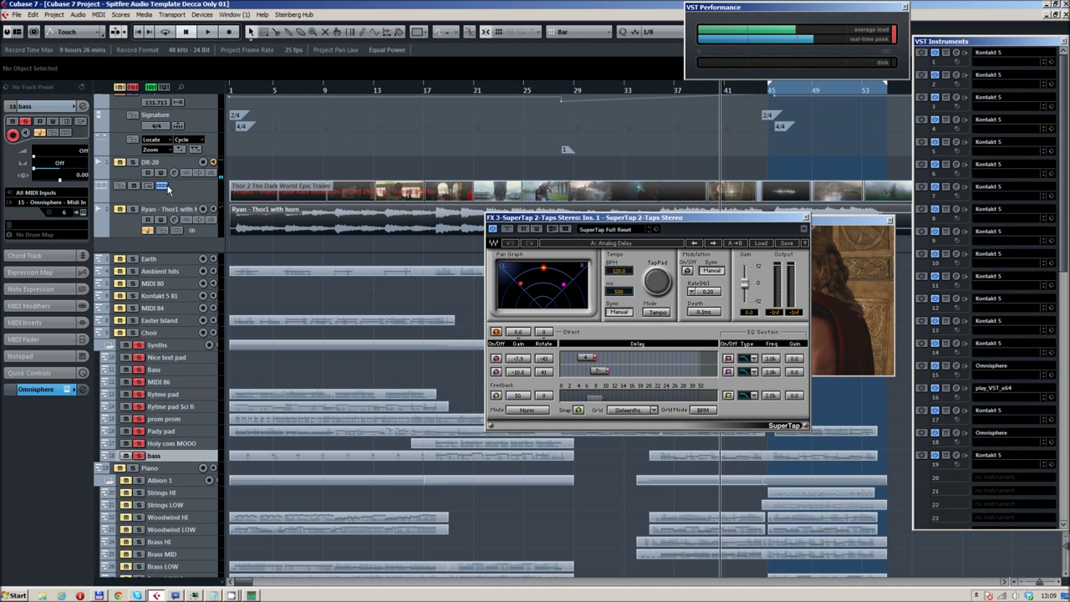
{"action": "left_click", "coordinate": [133, 162]}
{"action": "left_click", "coordinate": [232, 91]}
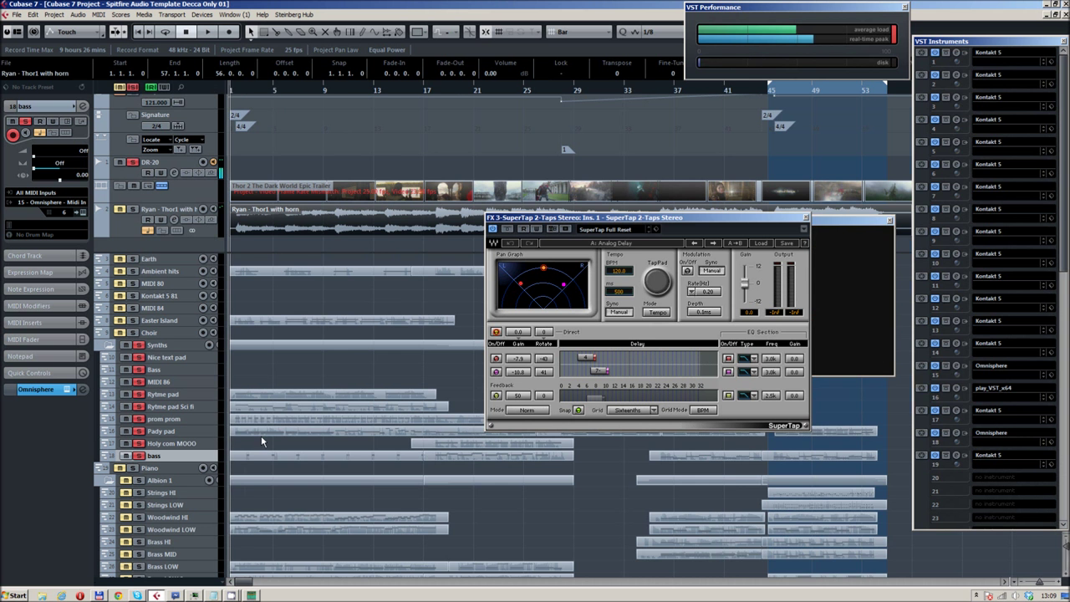
{"action": "scroll", "coordinate": [262, 432], "scroll_direction": "up", "scroll_amount": 3}
{"action": "scroll", "coordinate": [264, 418], "scroll_direction": "down", "scroll_amount": 1}
{"action": "key", "text": "space"}
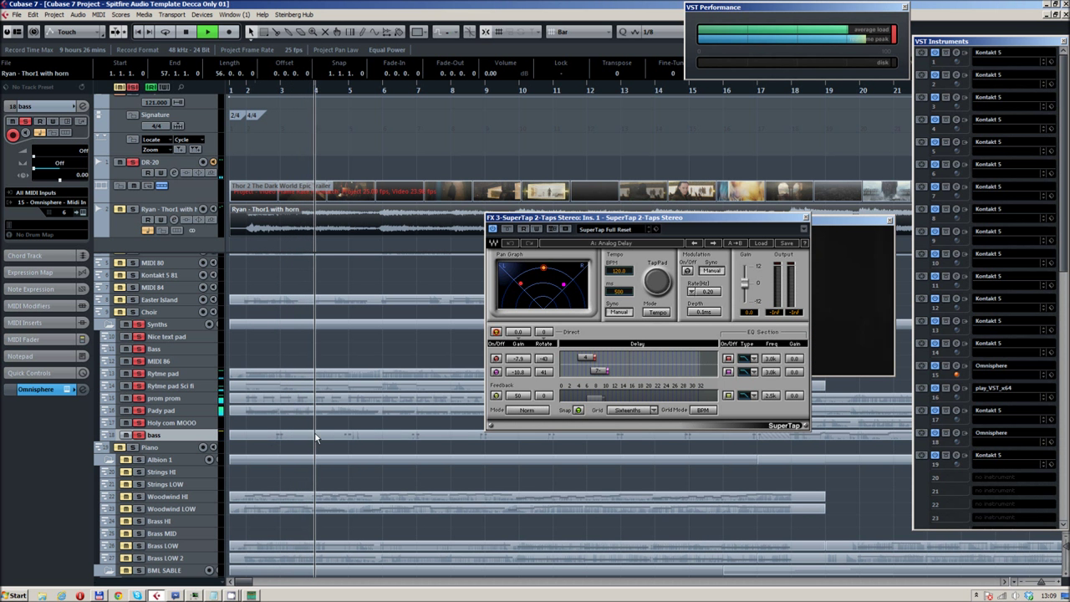
Close the FX 3 SuperTap window, move the Video Player clear of it and stop playback near bar 15.
{"action": "scroll", "coordinate": [296, 438], "scroll_direction": "down", "scroll_amount": 3}
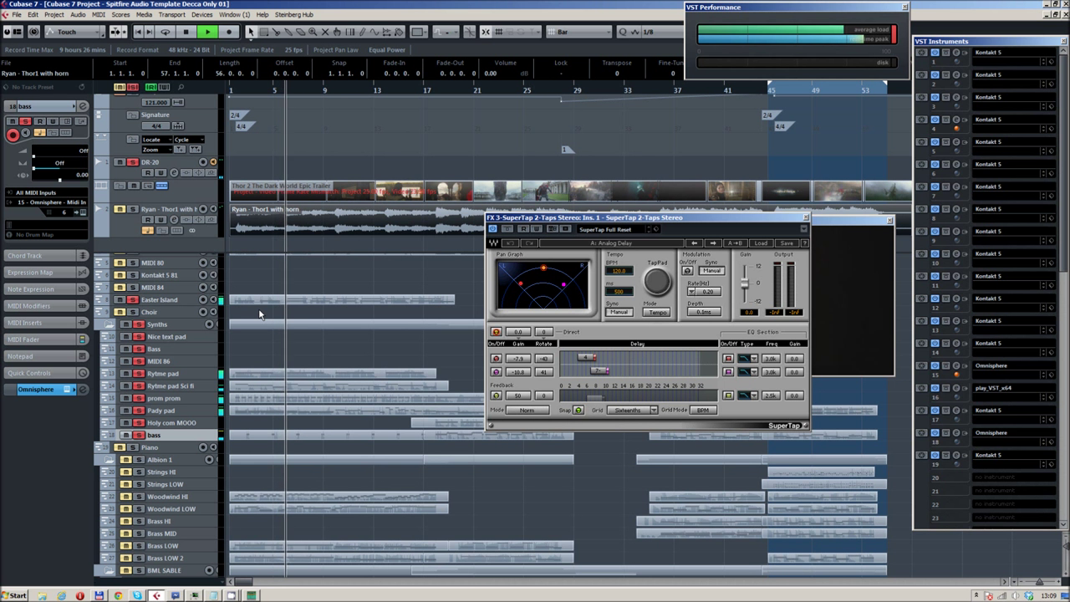
{"action": "scroll", "coordinate": [285, 316], "scroll_direction": "up", "scroll_amount": 1}
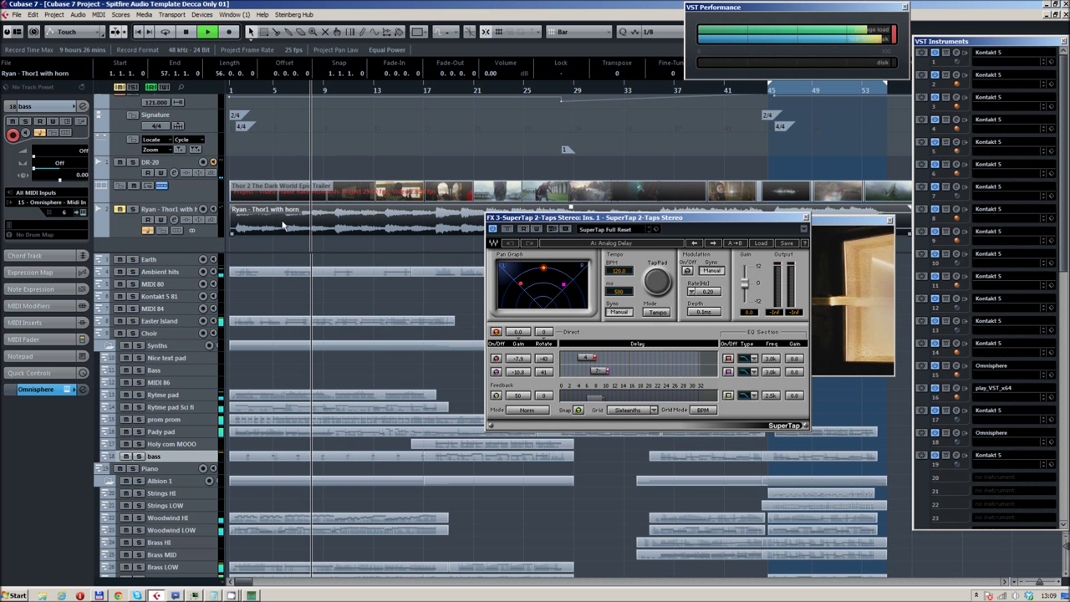
{"action": "left_click_drag", "start_coordinate": [665, 221], "coordinate": [374, 92]}
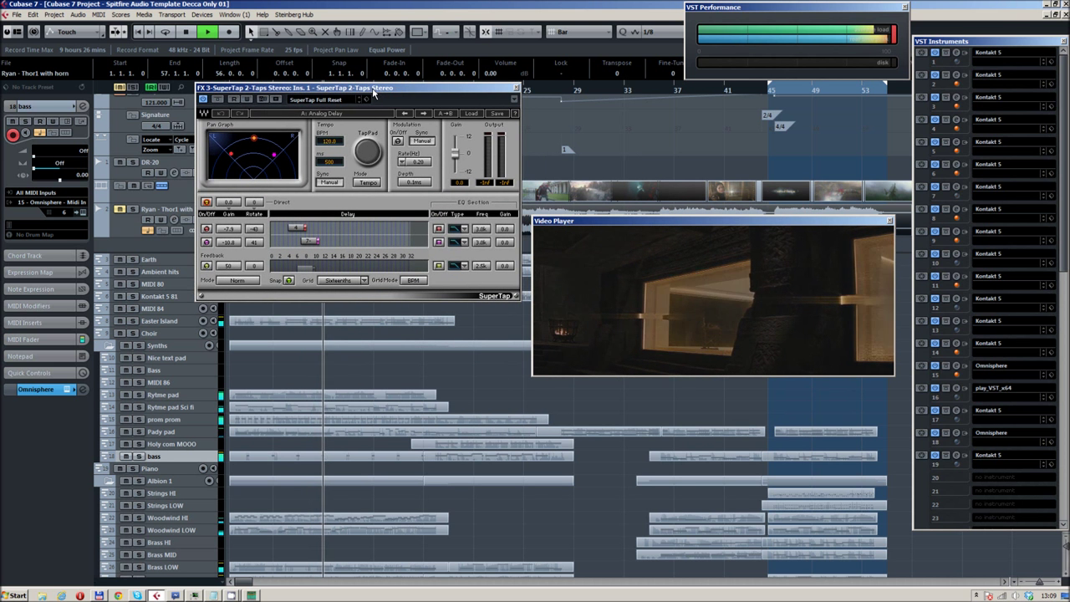
{"action": "left_click", "coordinate": [515, 88]}
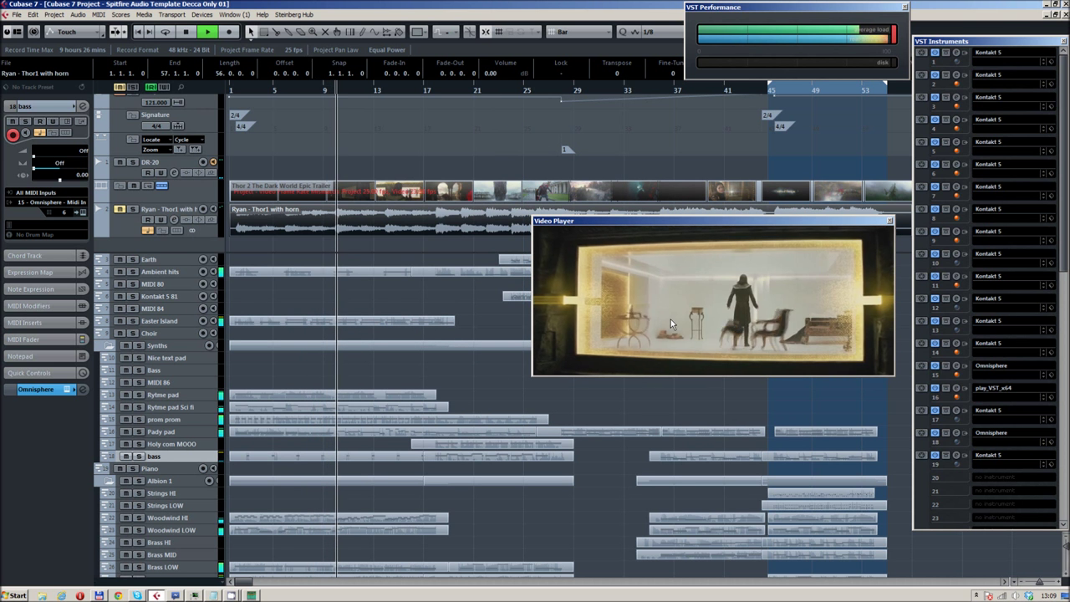
{"action": "left_click_drag", "start_coordinate": [723, 235], "coordinate": [513, 169]}
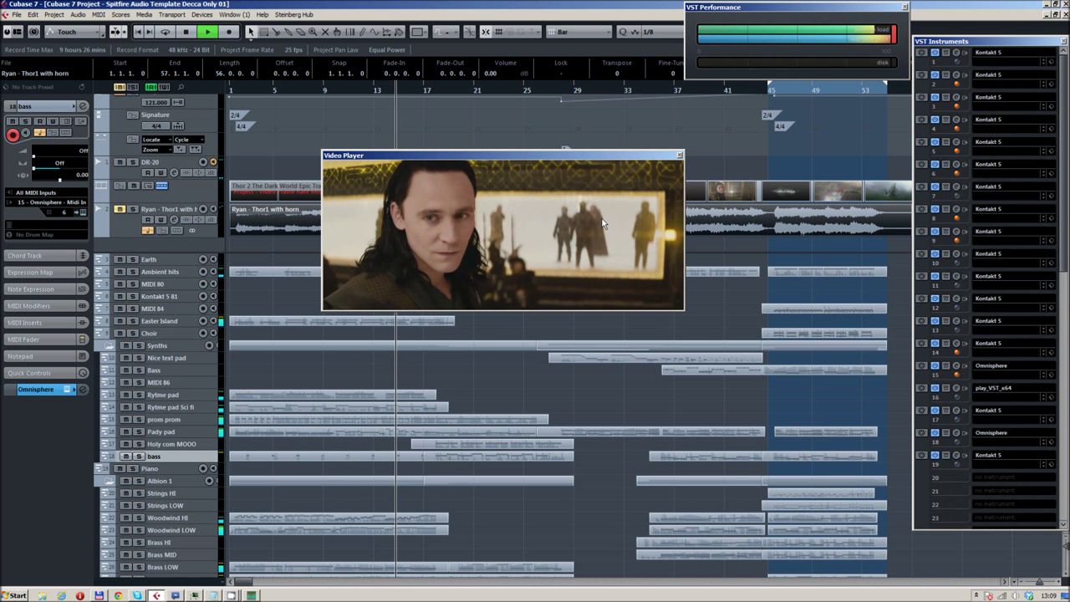
{"action": "key", "text": "space"}
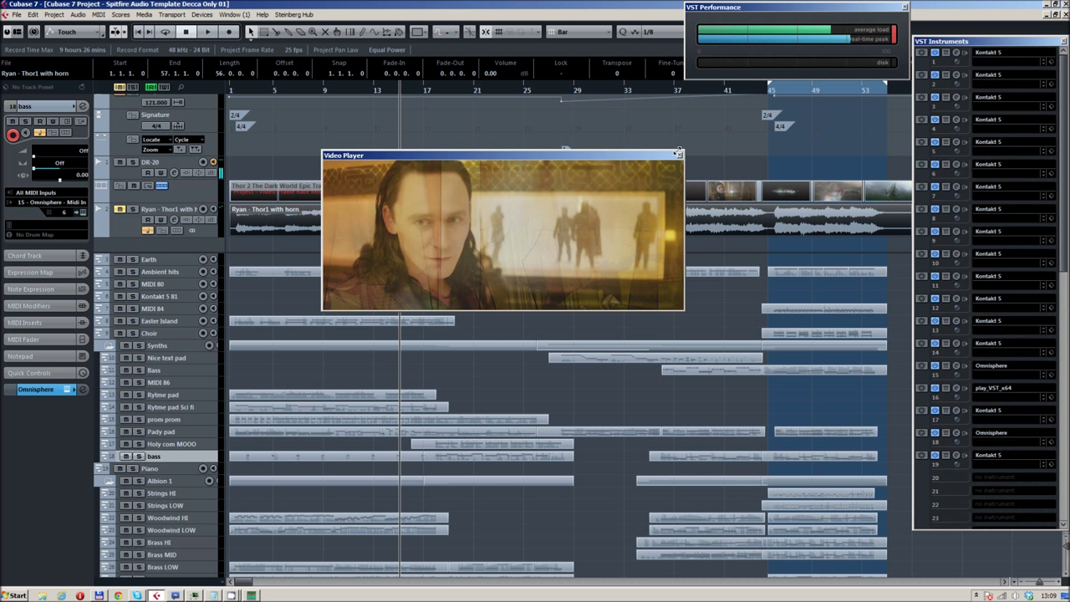
Close the Video Player, place the playhead near bar 25 and dismiss the CamStudio message.
{"action": "left_click", "coordinate": [679, 155]}
{"action": "left_click", "coordinate": [523, 87]}
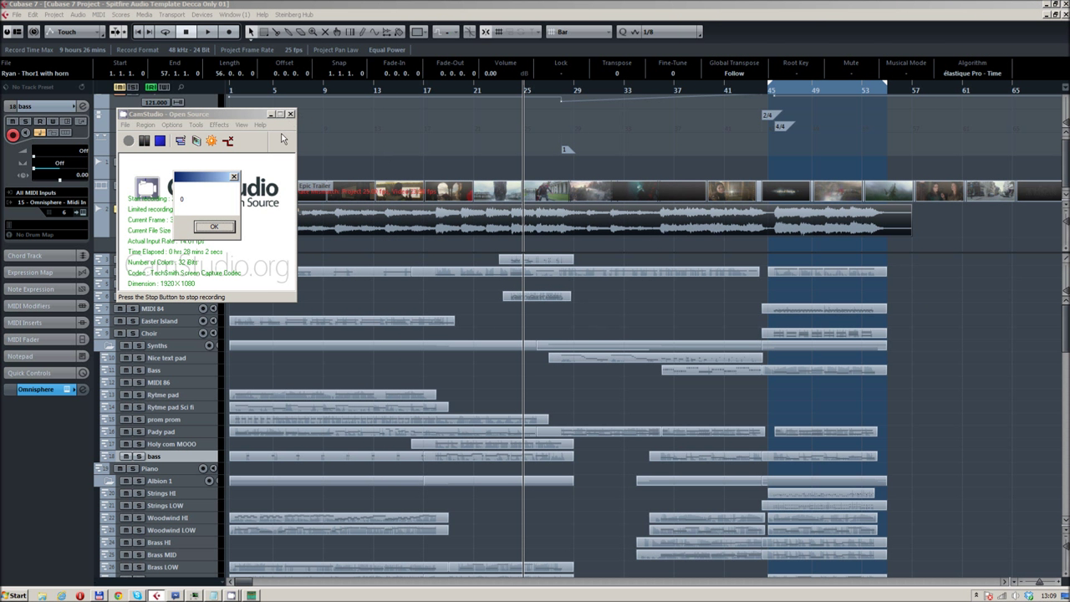
{"action": "left_click", "coordinate": [214, 228]}
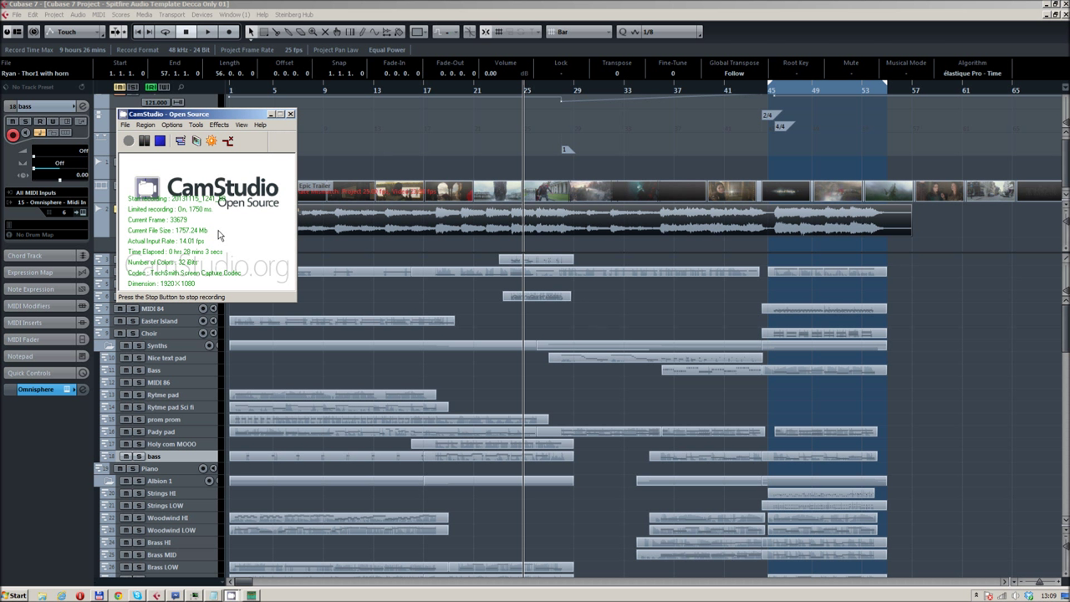
{"action": "left_click", "coordinate": [677, 301]}
Reopen the Video Player and park its window in the upper-left corner of the project.
{"action": "left_click", "coordinate": [203, 16]}
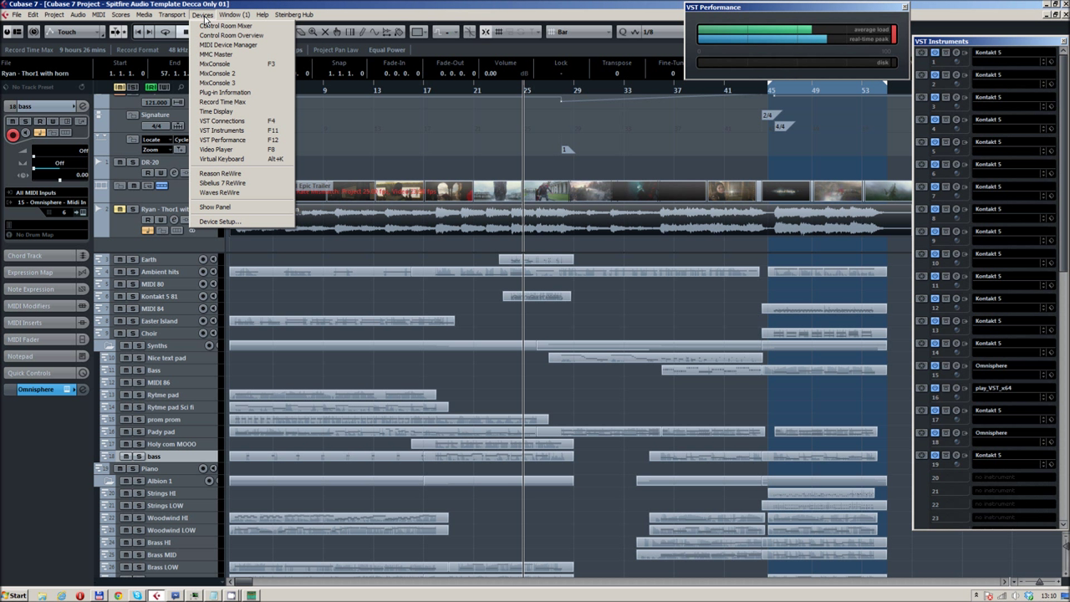
{"action": "left_click", "coordinate": [249, 149]}
{"action": "left_click_drag", "start_coordinate": [589, 157], "coordinate": [269, 28]}
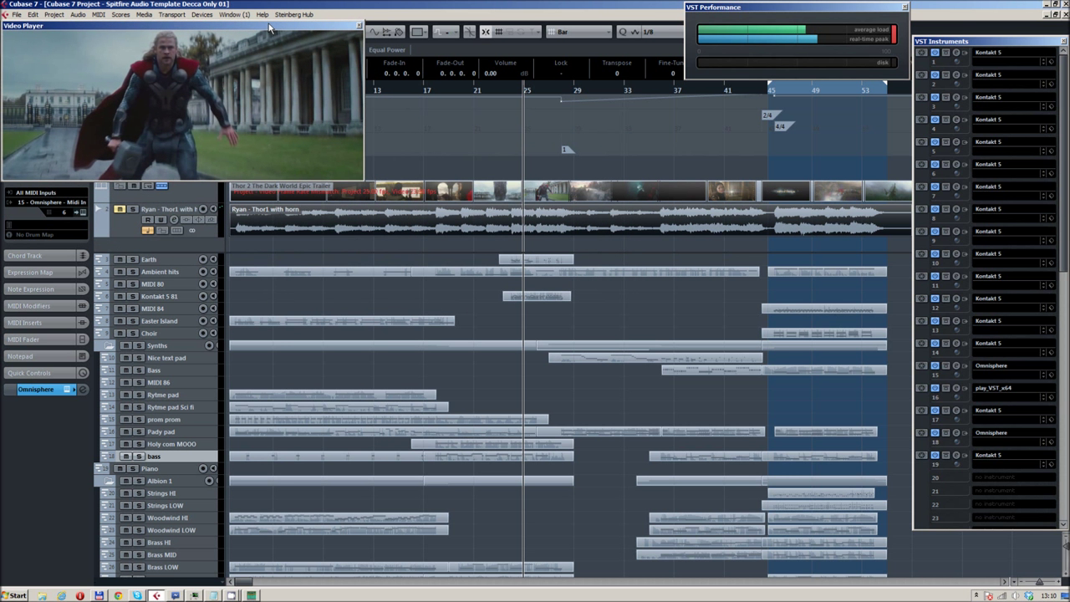
Play the project from around bar 25 against the video, then return the playhead to bar 26.
{"action": "scroll", "coordinate": [552, 100], "scroll_direction": "up", "scroll_amount": 4}
{"action": "left_click_drag", "start_coordinate": [494, 90], "coordinate": [519, 102]}
{"action": "key", "text": "space"}
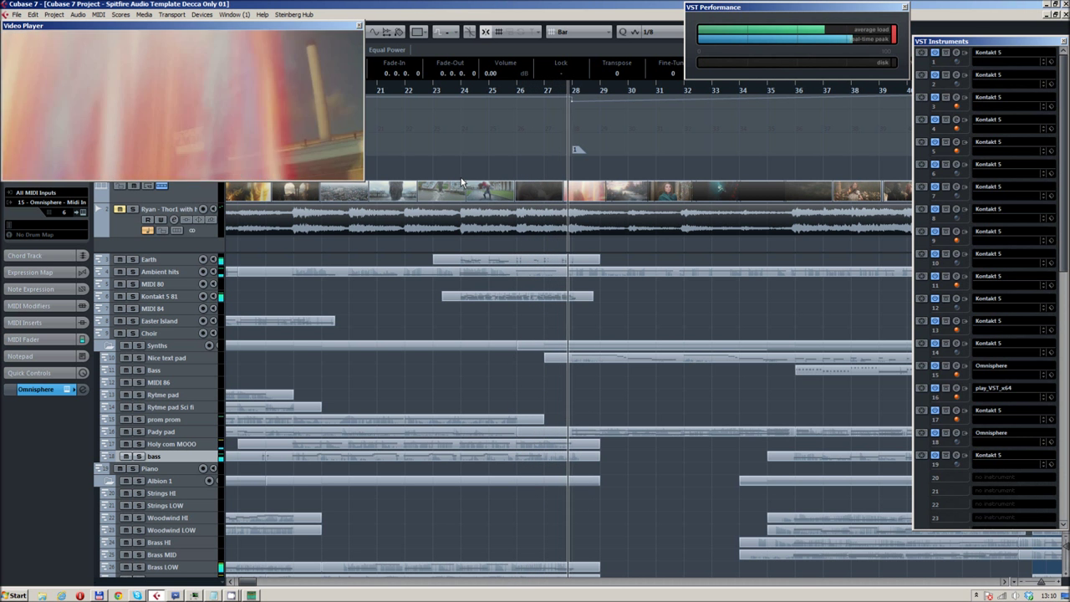
{"action": "left_click_drag", "start_coordinate": [577, 93], "coordinate": [517, 94]}
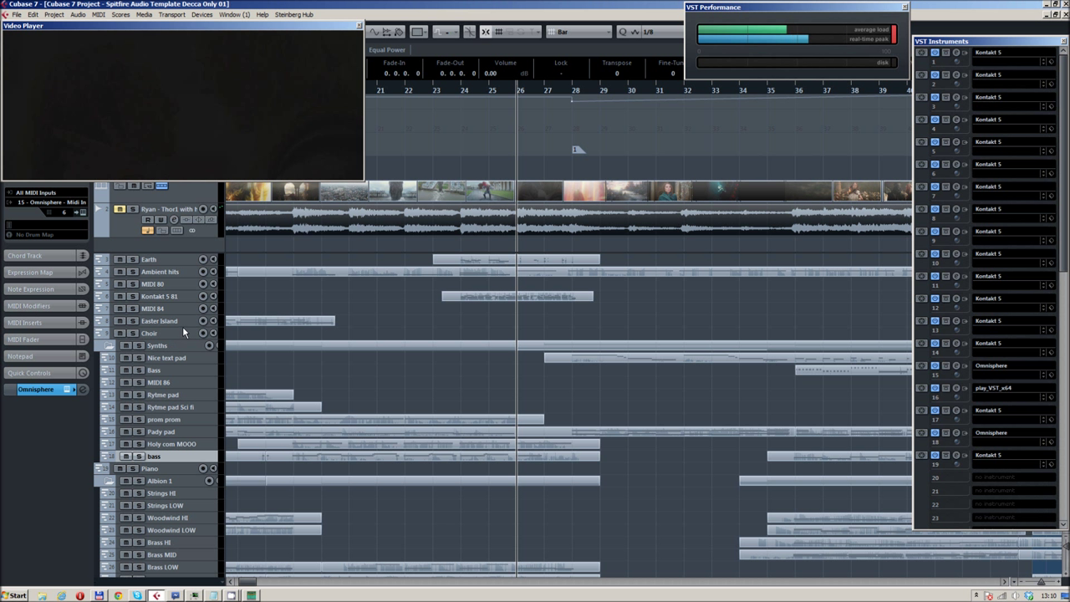
Add one MIDI track directly below the Earth track.
{"action": "right_click", "coordinate": [163, 260]}
{"action": "mouse_move", "coordinate": [213, 268]}
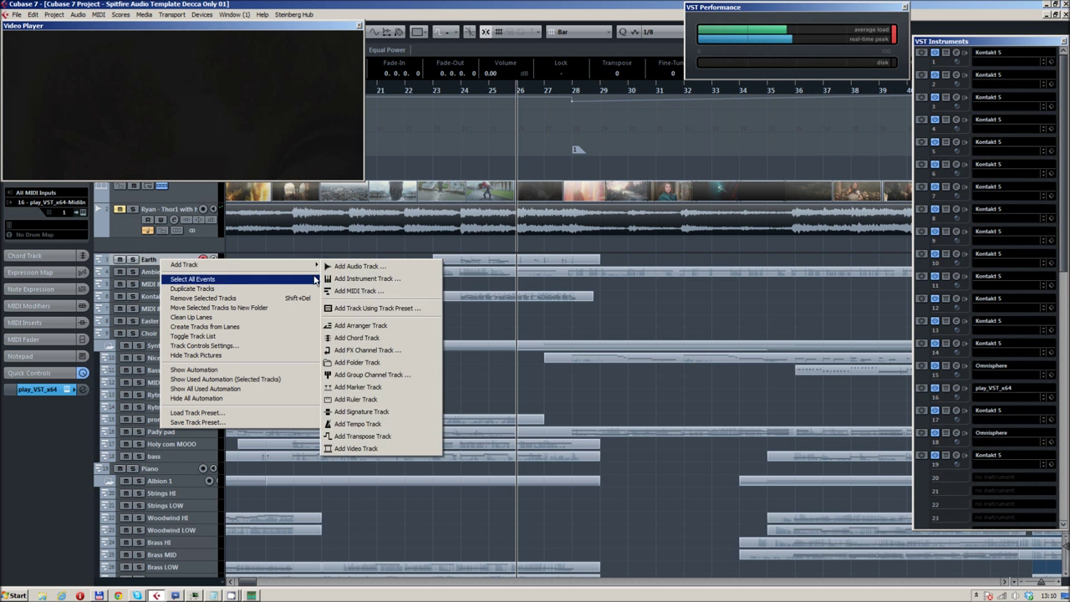
{"action": "left_click", "coordinate": [360, 290]}
{"action": "left_click", "coordinate": [479, 371]}
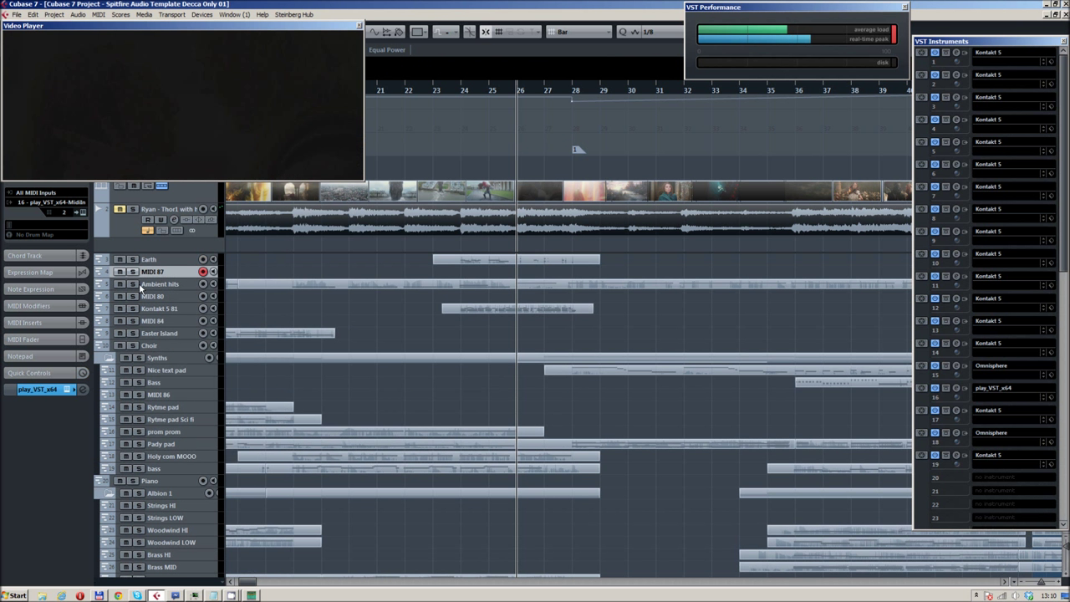
Move the Video Player clear of the Inspector and route the MIDI 87 track's output to the iZotope Stutter Edit insert on Orkester.
{"action": "left_click_drag", "start_coordinate": [138, 28], "coordinate": [413, 38]}
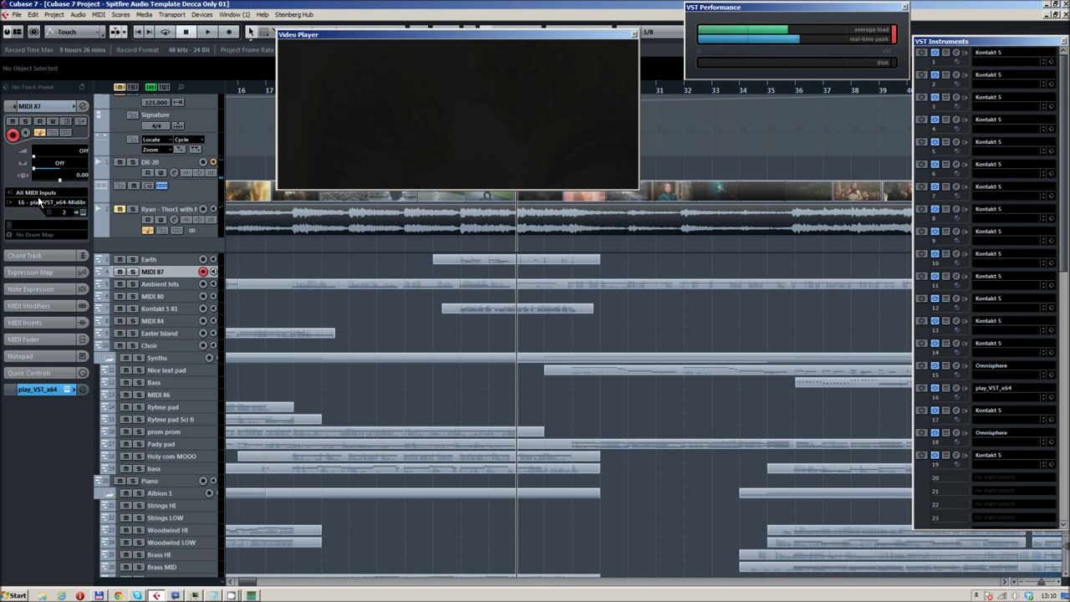
{"action": "left_click", "coordinate": [49, 205]}
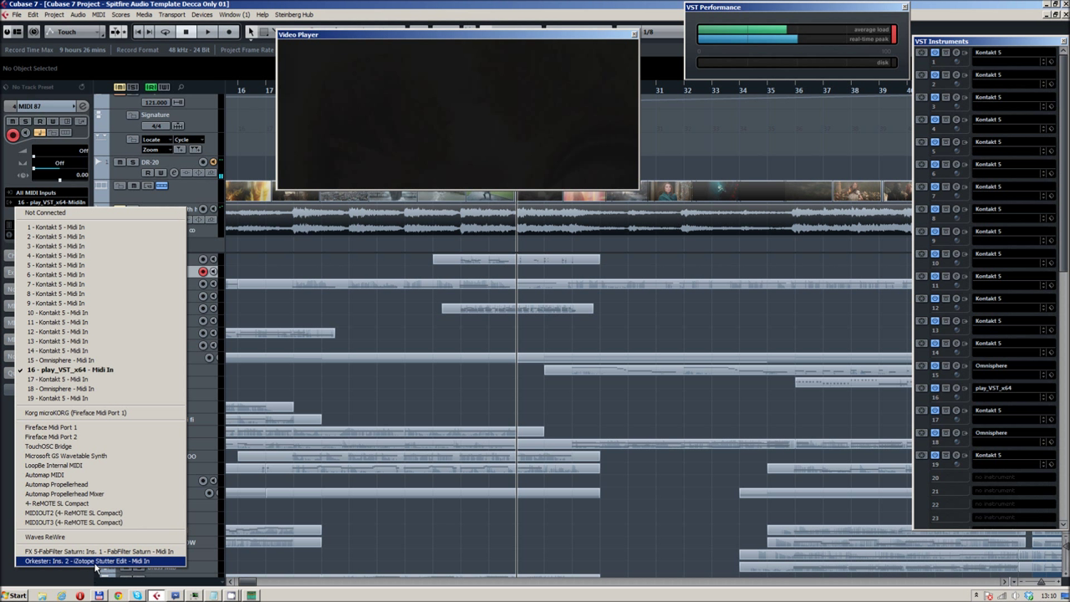
{"action": "left_click", "coordinate": [53, 561]}
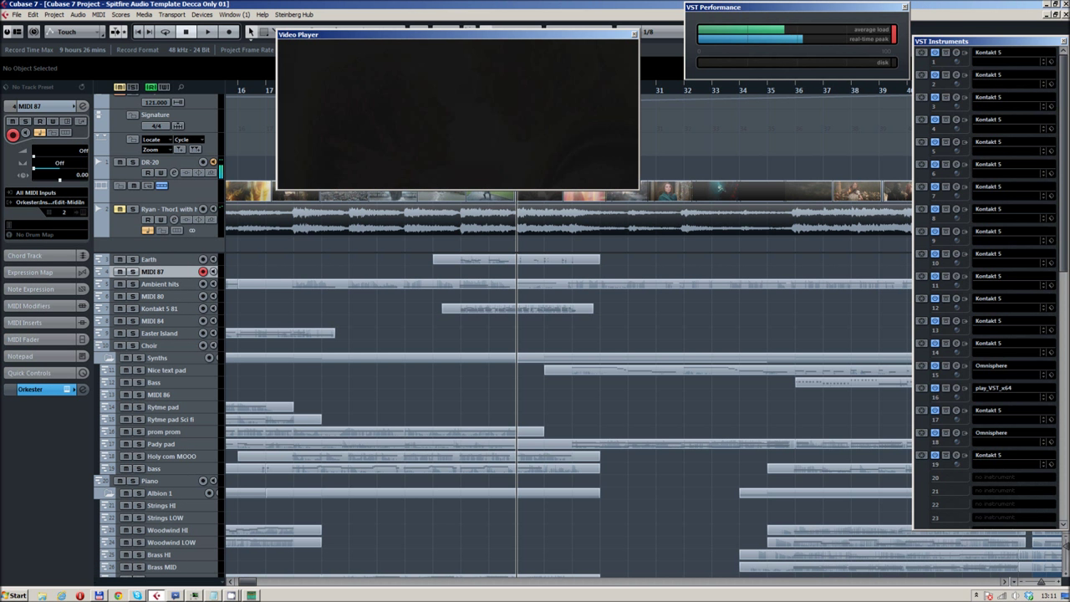
Open the mixer and send it full screen to Monitor 2.
{"action": "key", "text": "F3"}
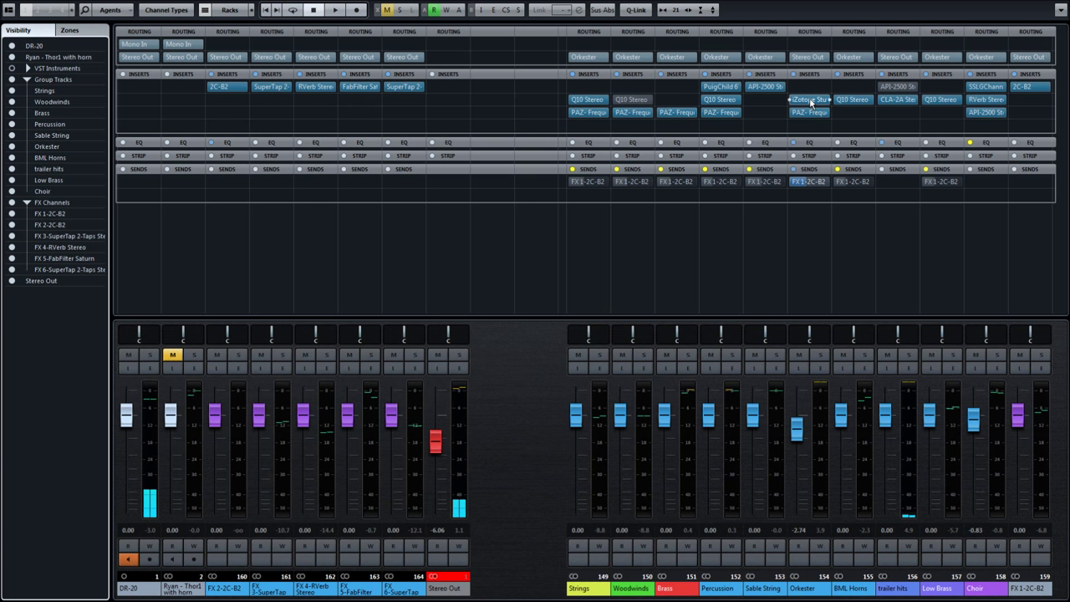
{"action": "right_click", "coordinate": [854, 2]}
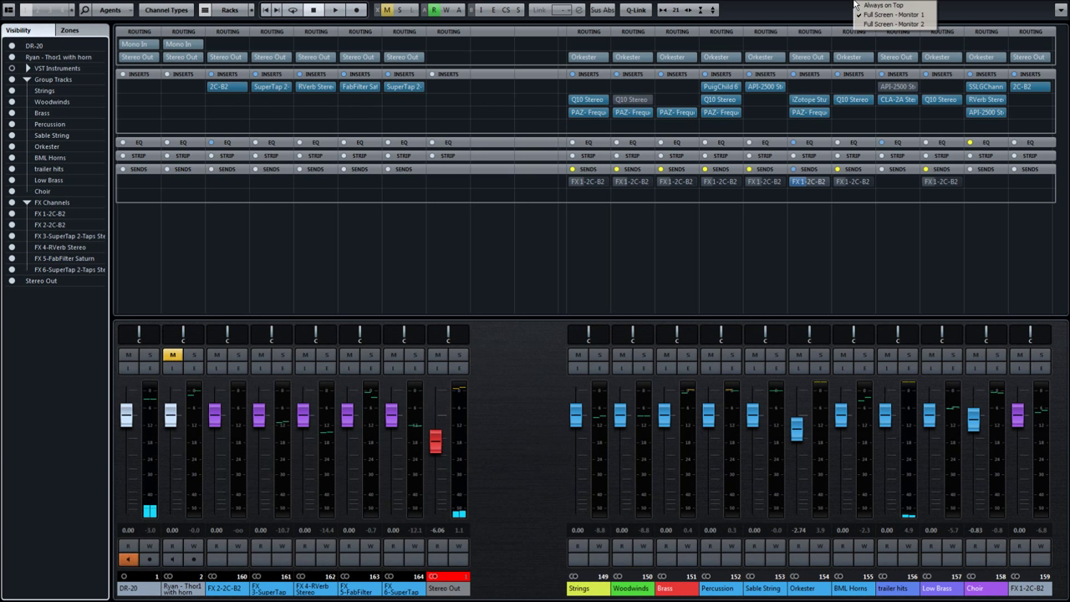
{"action": "left_click", "coordinate": [896, 26]}
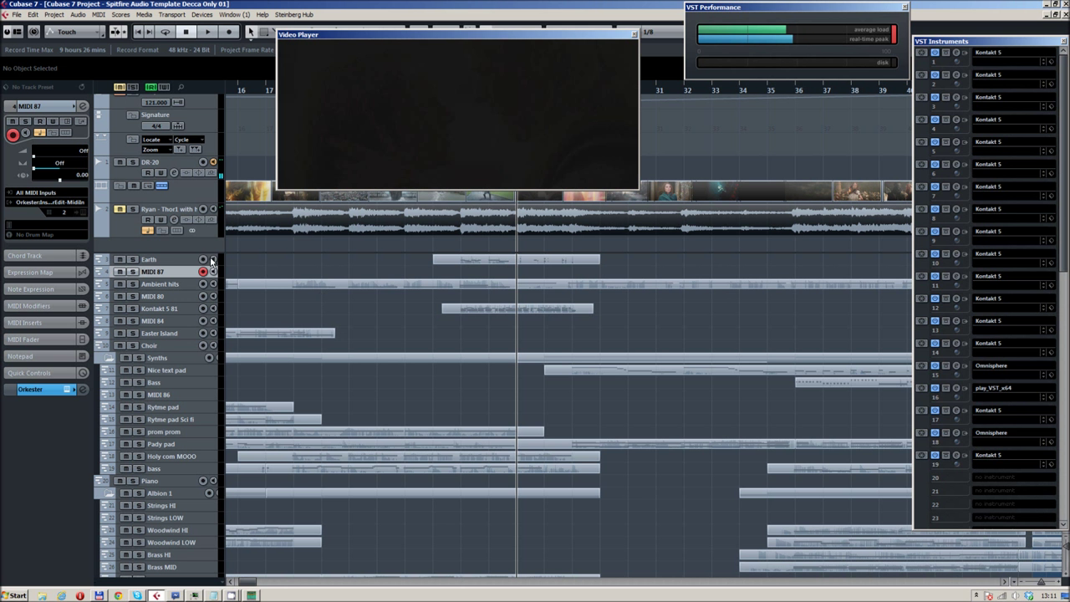
Preview the passage from bar 26, rewind, and record a Stutter Edit take on MIDI 87 from bar 25 to about bar 29.
{"action": "key", "text": "space"}
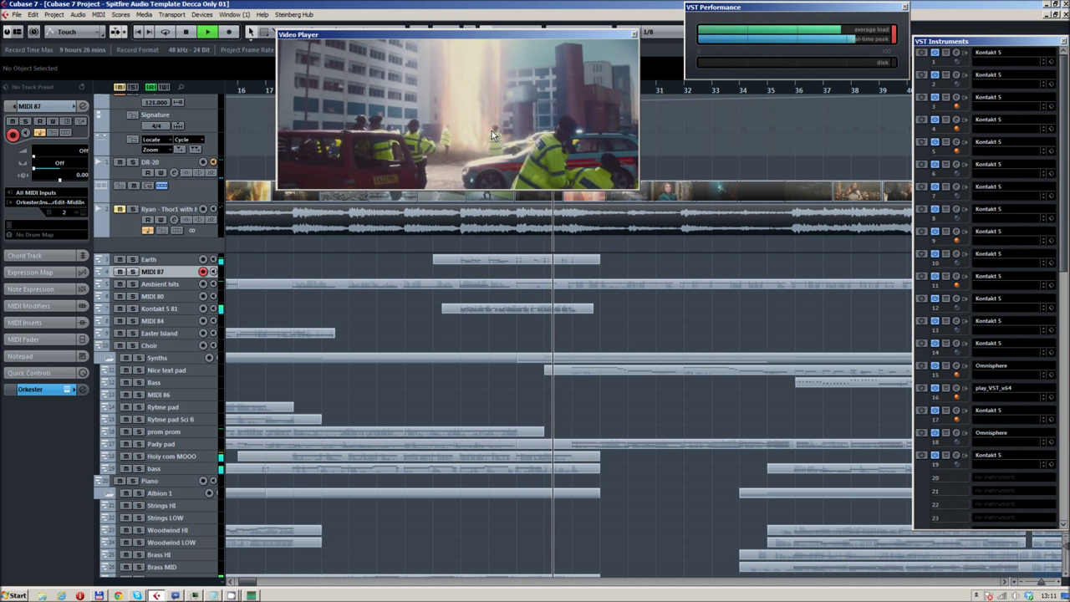
{"action": "key", "text": "space"}
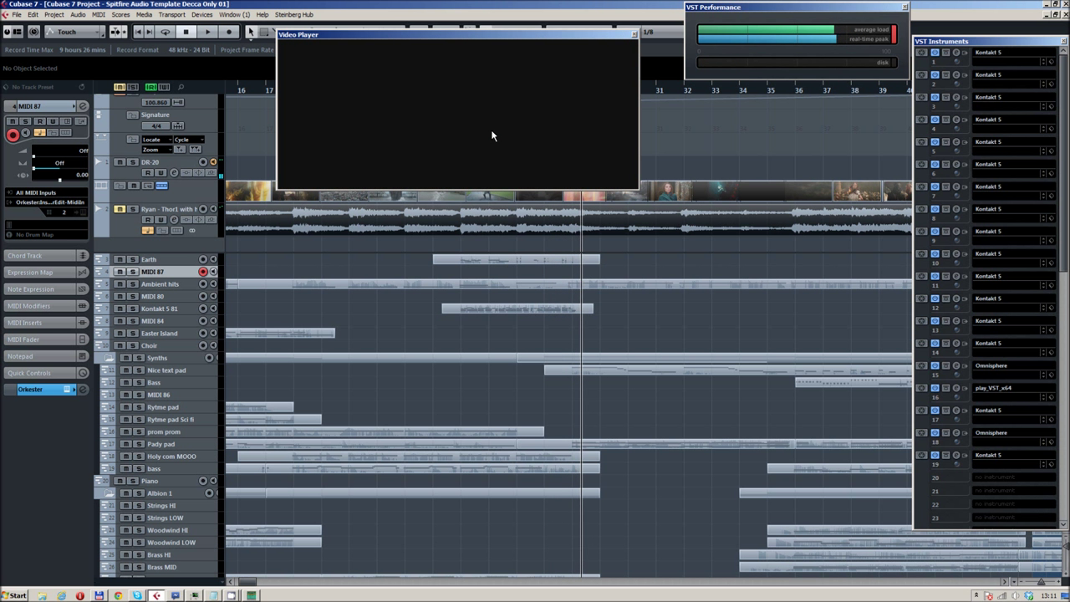
{"action": "key", "text": "KP_Subtract"}
{"action": "key", "text": "KP_Subtract"}
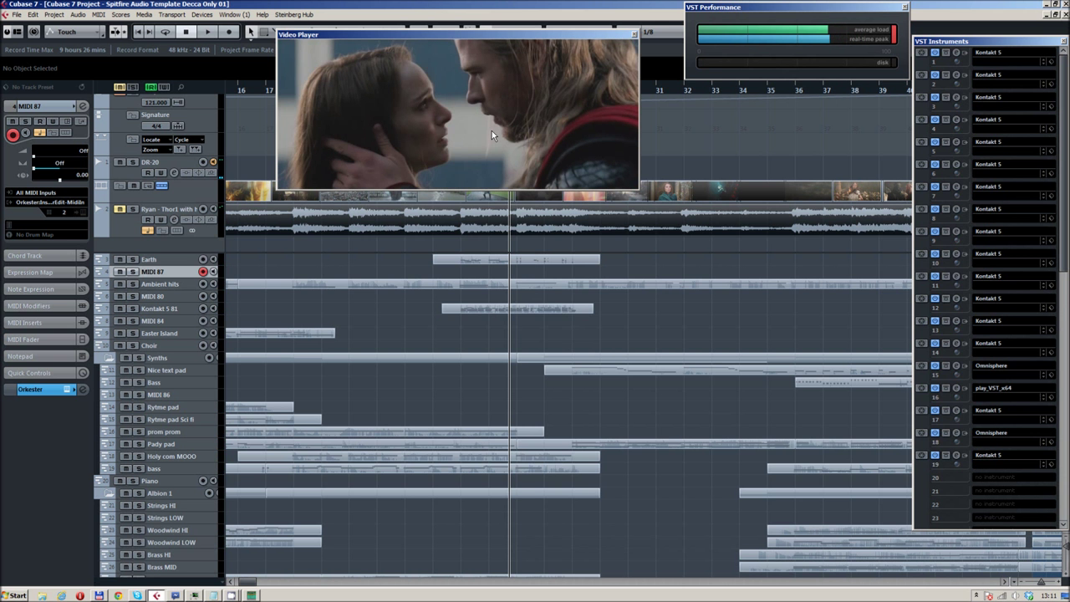
{"action": "key", "text": "KP_Multiply"}
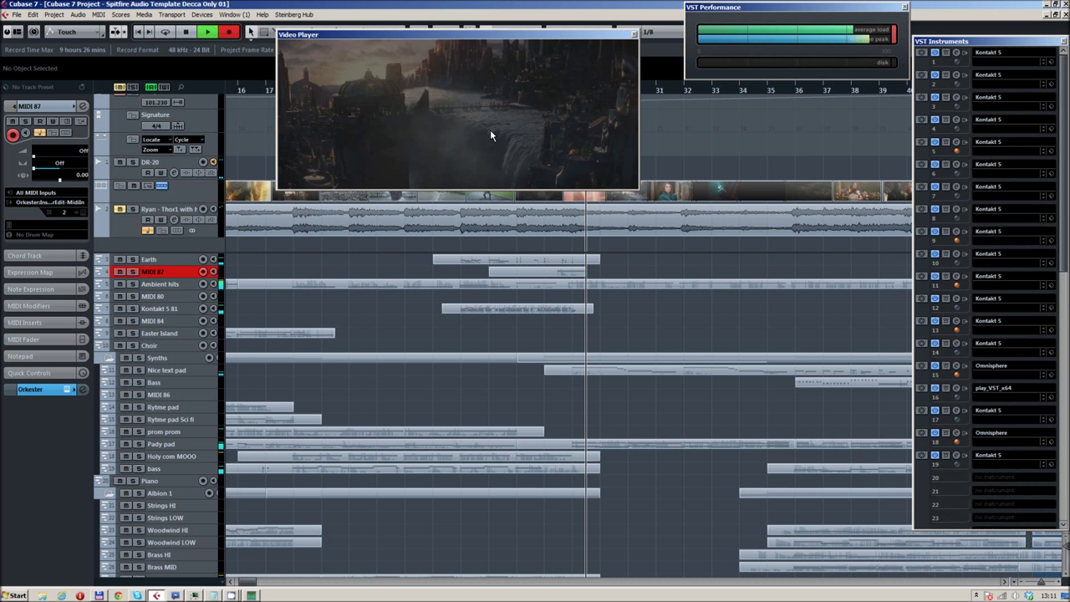
{"action": "key", "text": "space"}
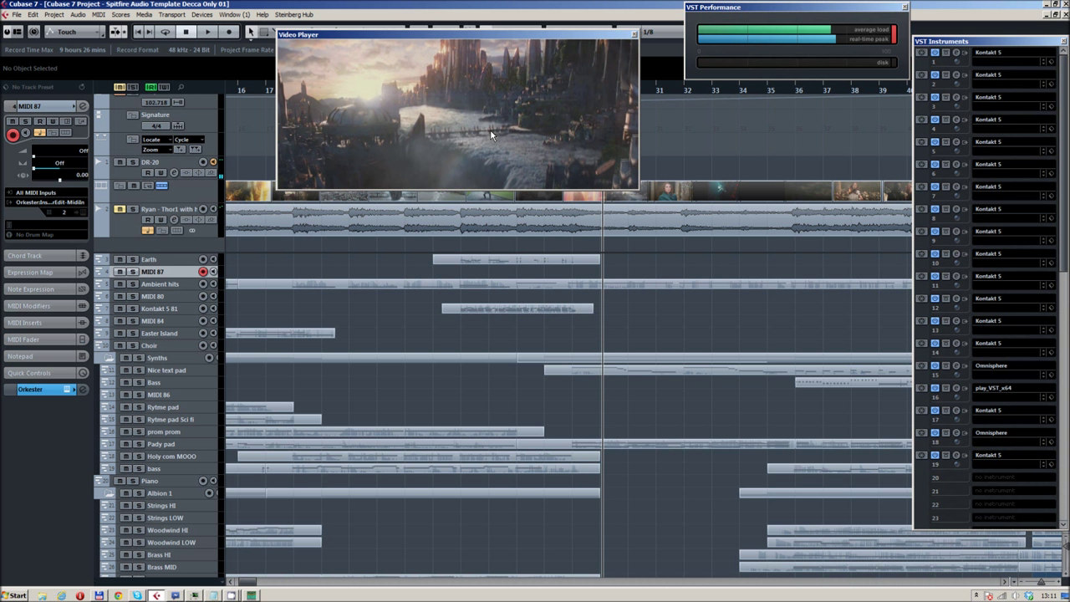
Rewind and record another Stutter Edit take on MIDI 87 from bar 23 to 29, and delete it.
{"action": "key", "text": "KP_Subtract"}
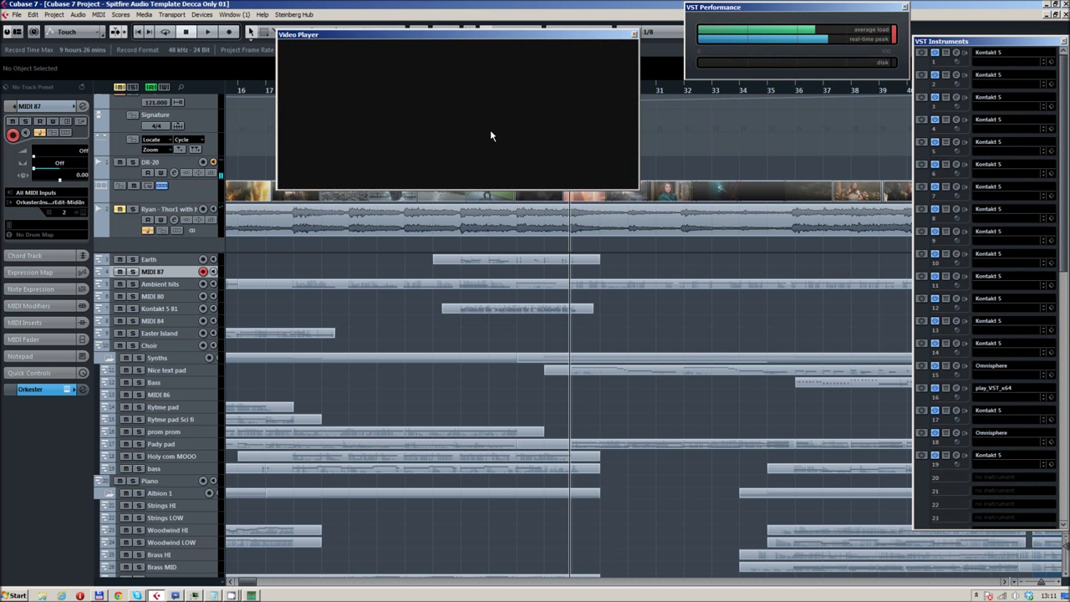
{"action": "key", "text": "KP_Multiply"}
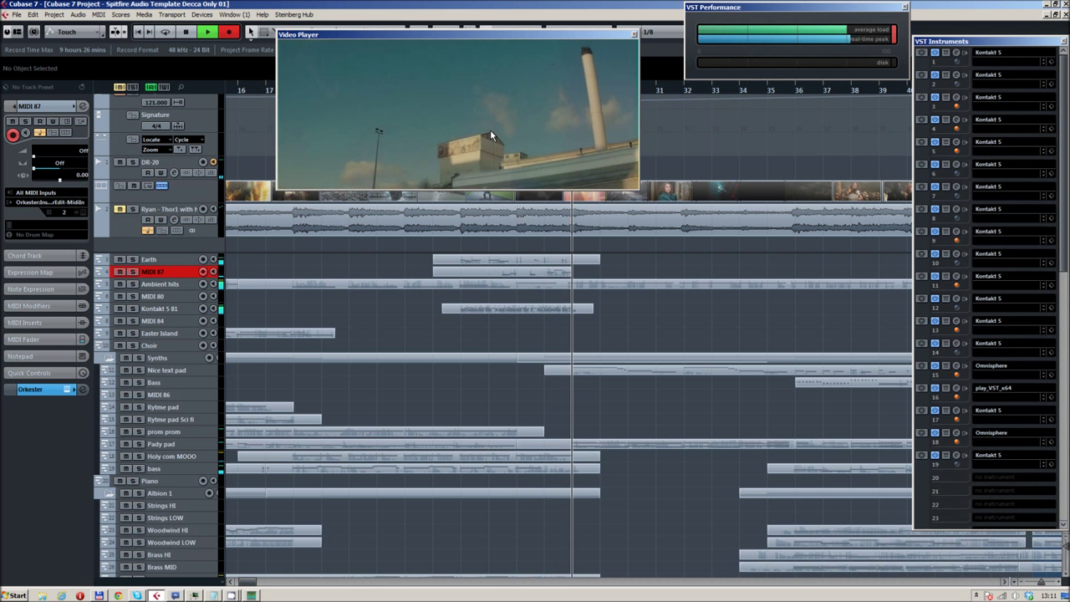
{"action": "key", "text": "space"}
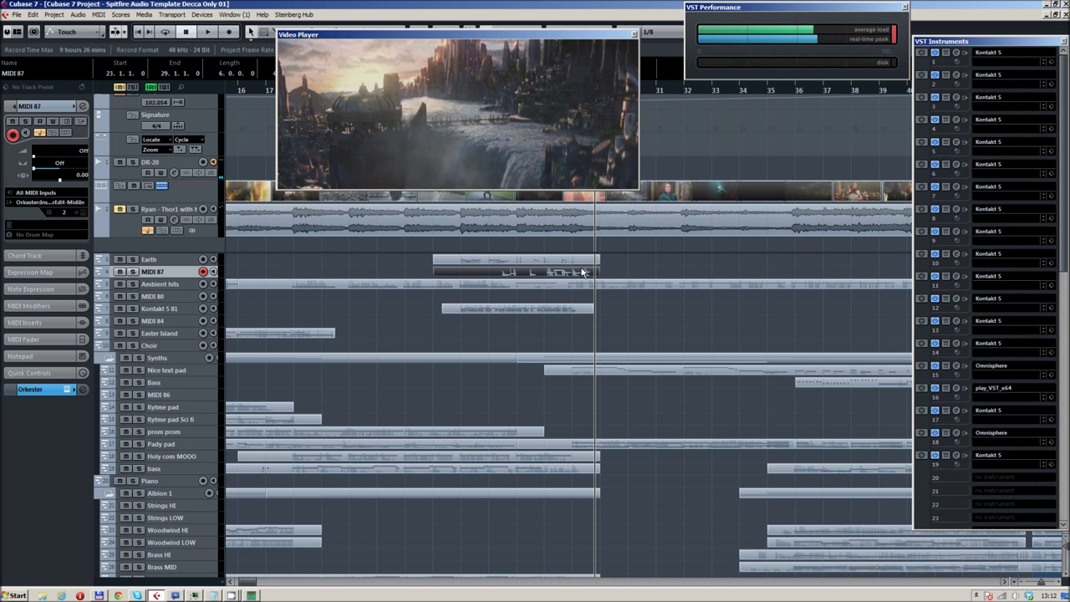
{"action": "key", "text": "Delete"}
Replay the passage from around bar 25, and record and discard a MIDI 87 take starting at bar 22.
{"action": "left_click_drag", "start_coordinate": [647, 90], "coordinate": [490, 72]}
{"action": "key", "text": "space"}
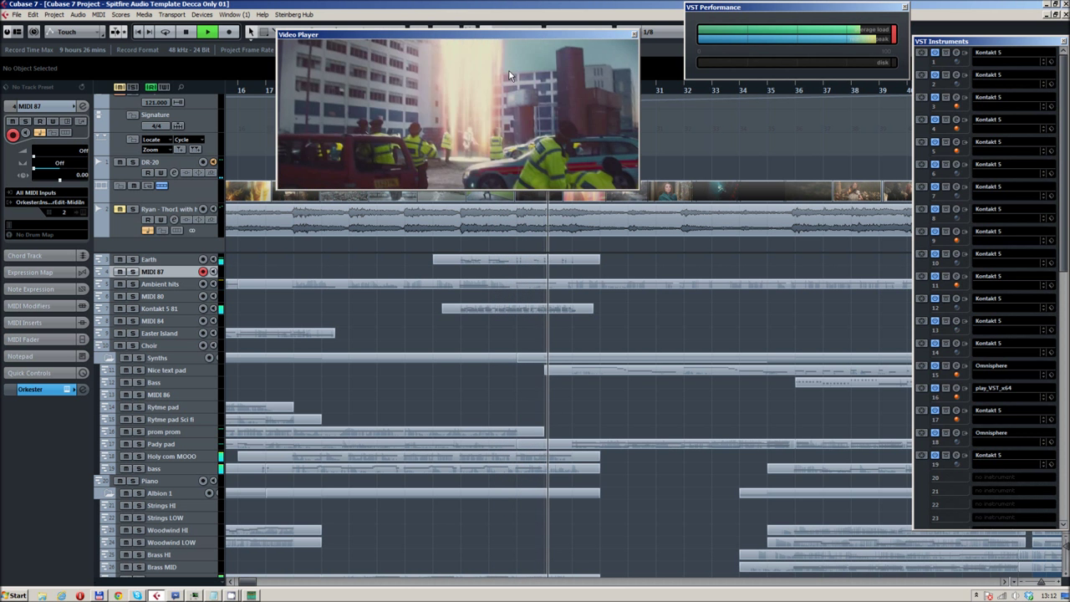
{"action": "key", "text": "space"}
{"action": "key", "text": "KP_Subtract"}
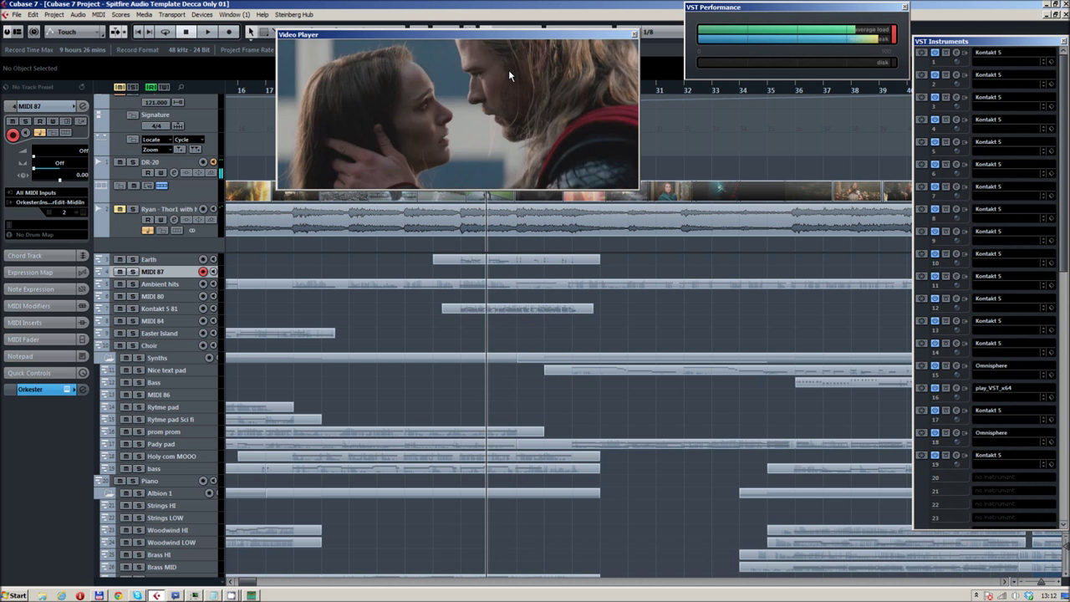
{"action": "key", "text": "KP_Multiply"}
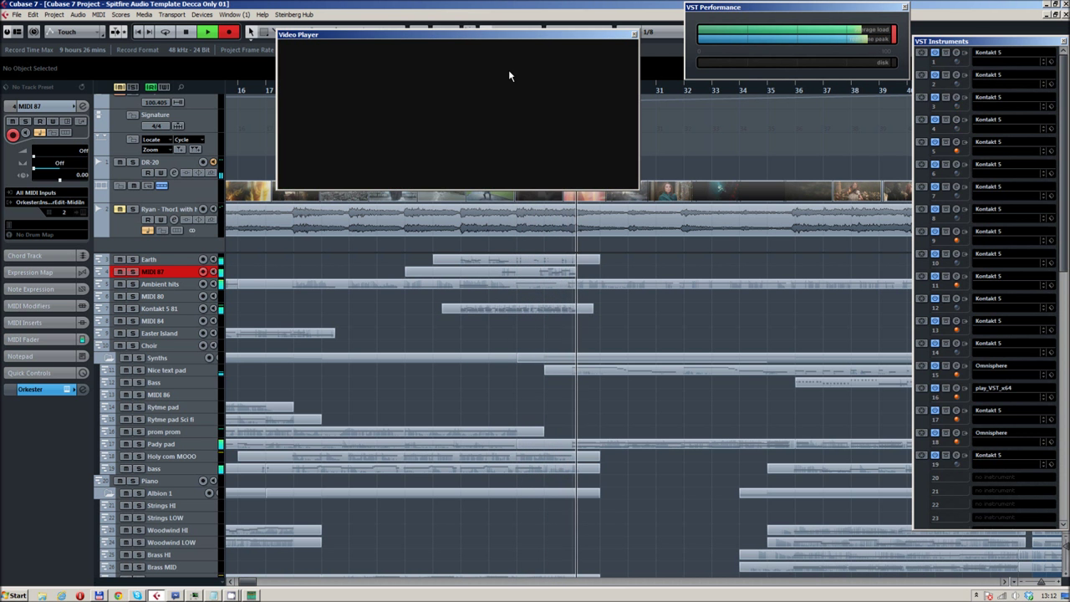
{"action": "key", "text": "space"}
{"action": "key", "text": "Delete"}
Place the playhead at bar 23 and record a new Stutter Edit take on MIDI 87 up to bar 29.
{"action": "left_click_drag", "start_coordinate": [659, 91], "coordinate": [434, 86]}
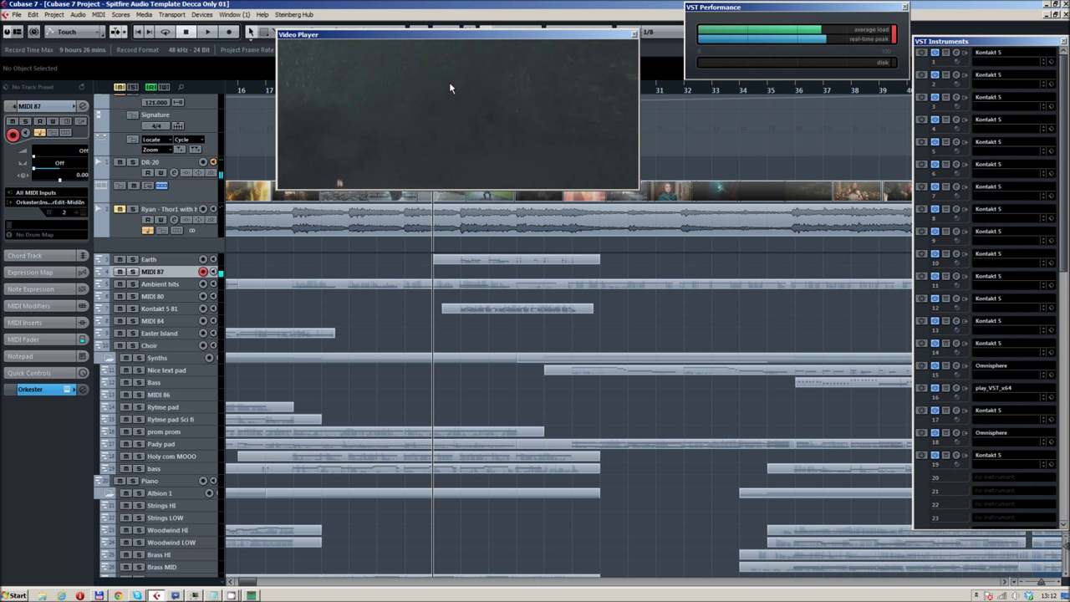
{"action": "key", "text": "KP_Multiply"}
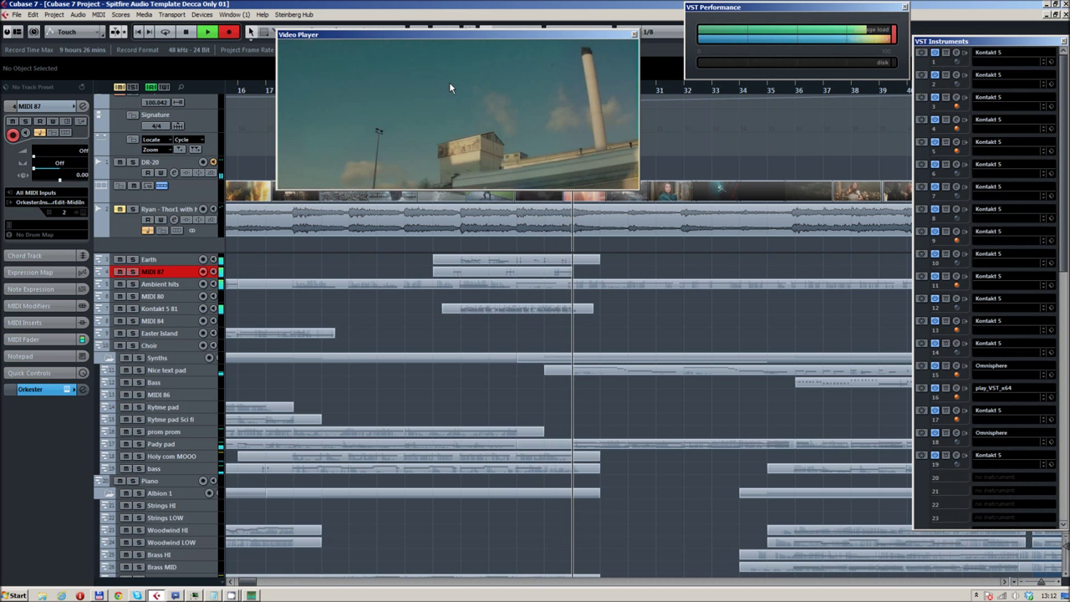
{"action": "key", "text": "space"}
Play back from bar 23, split the MIDI 87 part at bar 25 and delete the piece after the split.
{"action": "left_click_drag", "start_coordinate": [656, 91], "coordinate": [434, 104]}
{"action": "key", "text": "space"}
{"action": "key", "text": "3"}
{"action": "left_click", "coordinate": [499, 275]}
{"action": "key", "text": "1"}
{"action": "left_click", "coordinate": [511, 274]}
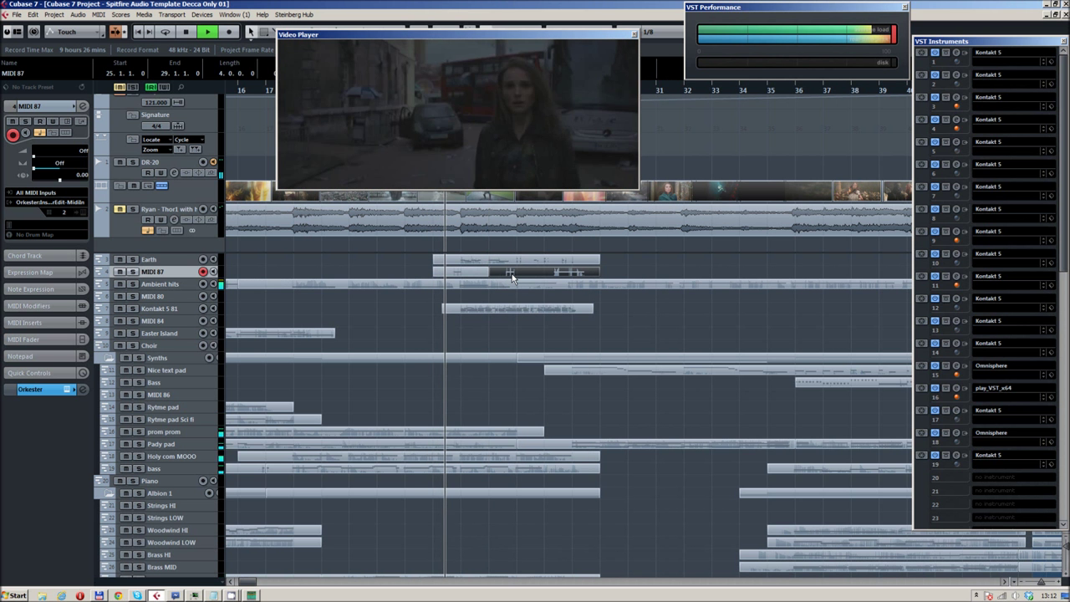
{"action": "key", "text": "Delete"}
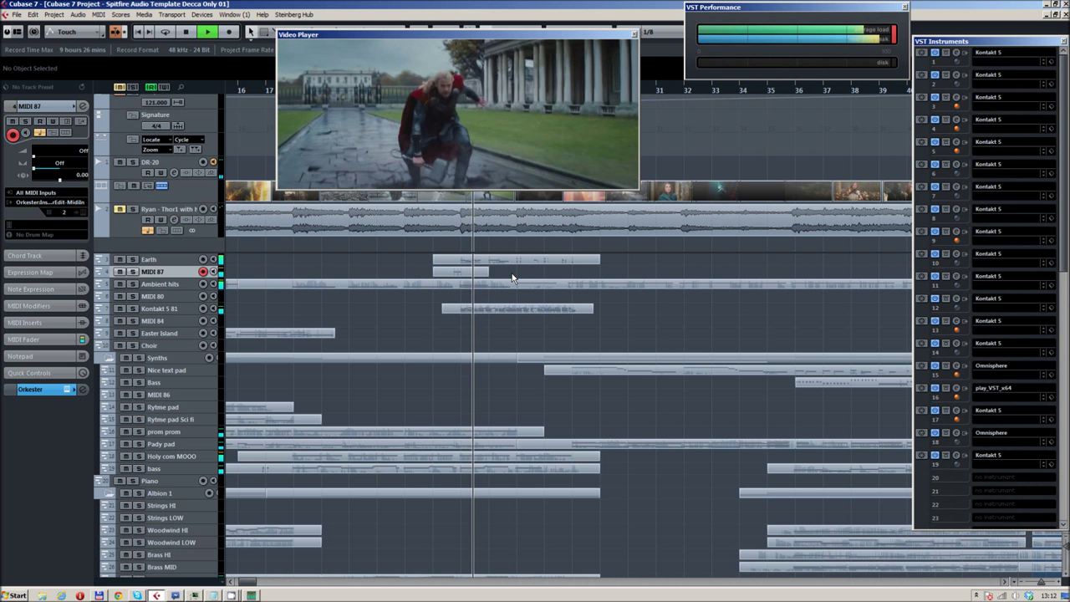
Stop playback, undo the last deletion and remove the whole MIDI 87 take.
{"action": "key", "text": "space"}
{"action": "key", "text": "ctrl+z"}
{"action": "left_click", "coordinate": [513, 274]}
{"action": "key", "text": "Delete"}
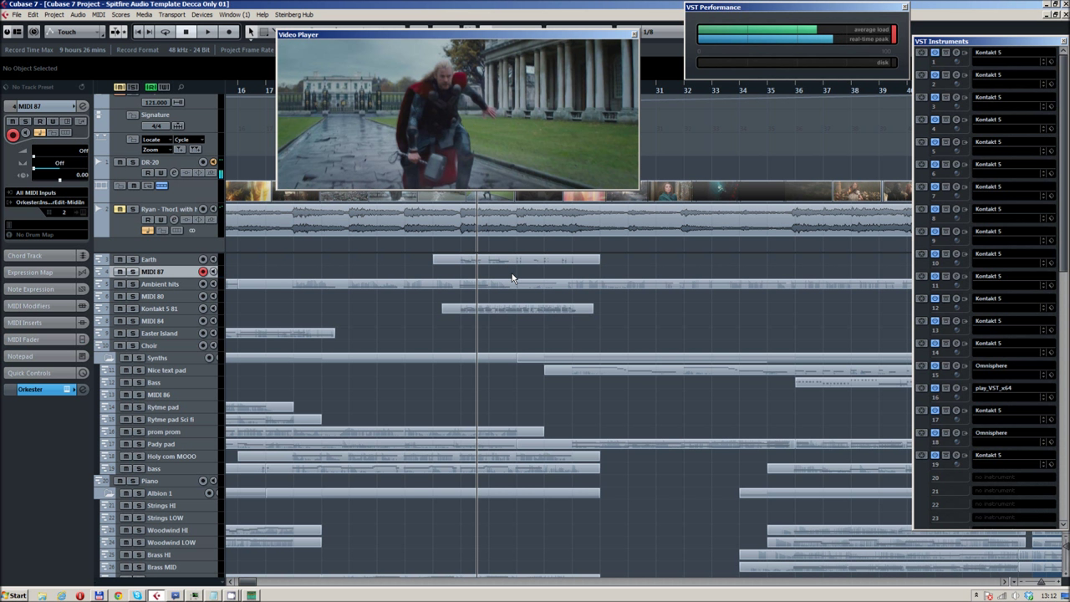
Record a fresh Stutter Edit take on MIDI 87 from bar 23 to 29.
{"action": "key", "text": "KP_Multiply"}
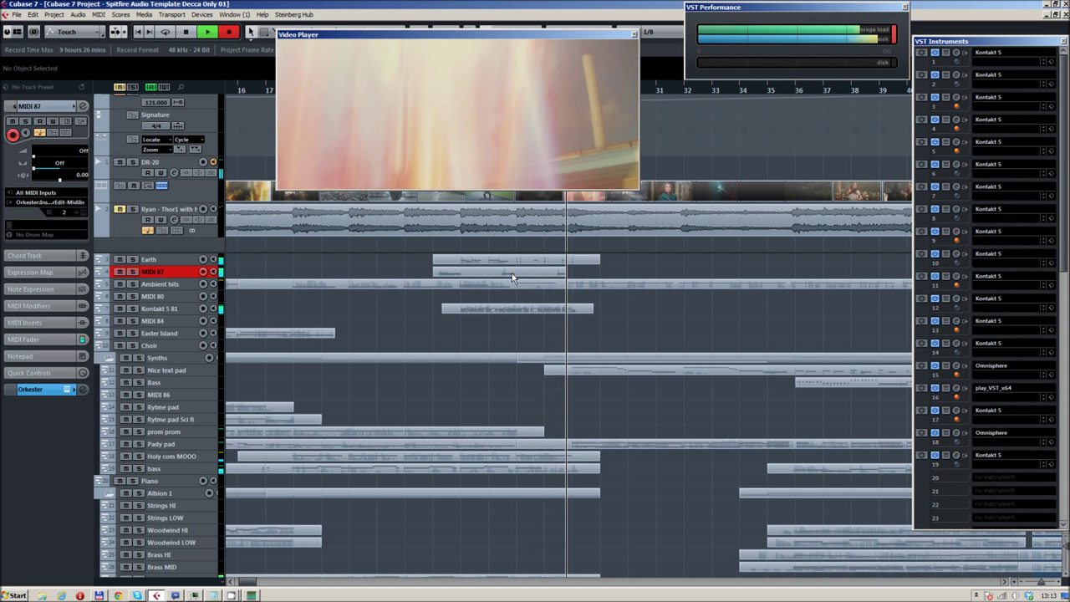
{"action": "key", "text": "space"}
Split the recorded MIDI 87 part at bar 25 and delete the piece before the split.
{"action": "key", "text": "3"}
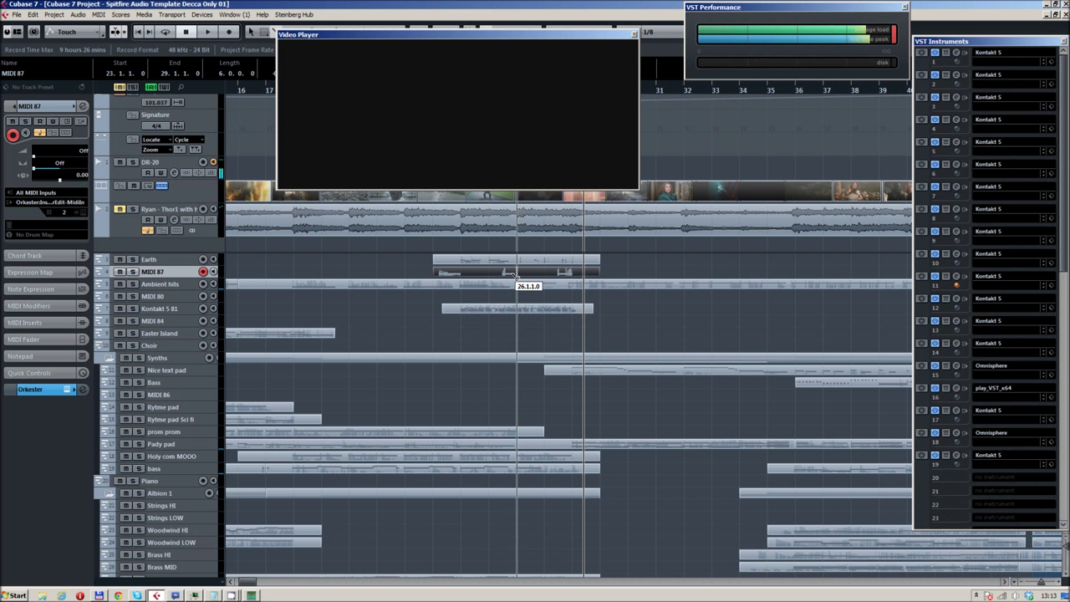
{"action": "left_click", "coordinate": [498, 276]}
{"action": "key", "text": "1"}
{"action": "left_click", "coordinate": [470, 275]}
{"action": "key", "text": "Delete"}
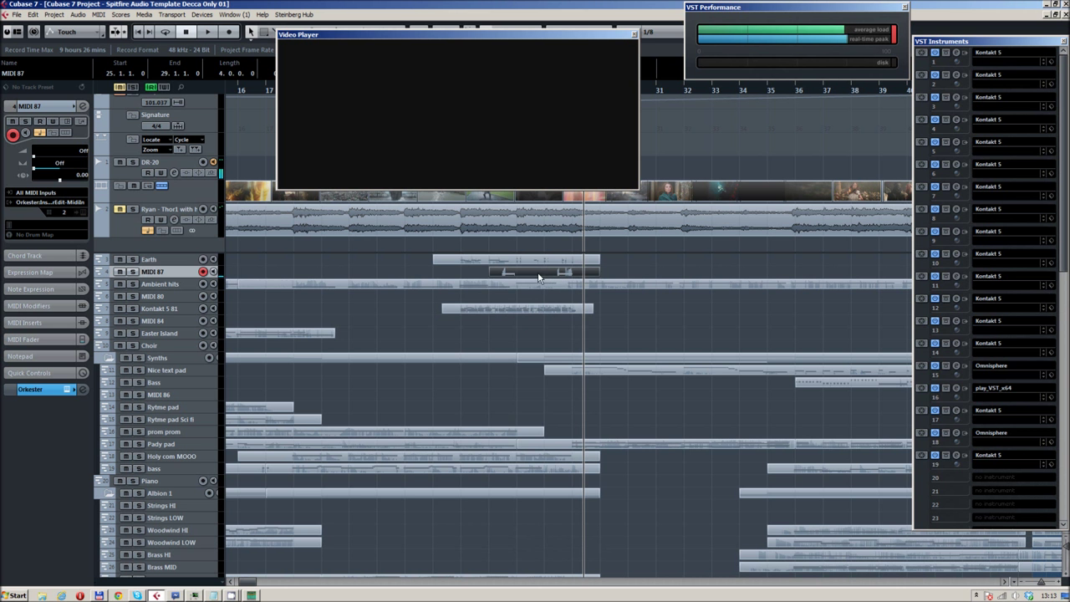
While playing the passage back, split the MIDI 87 part at bar 27 and delete the piece after it.
{"action": "key", "text": "KP_1"}
{"action": "key", "text": "space"}
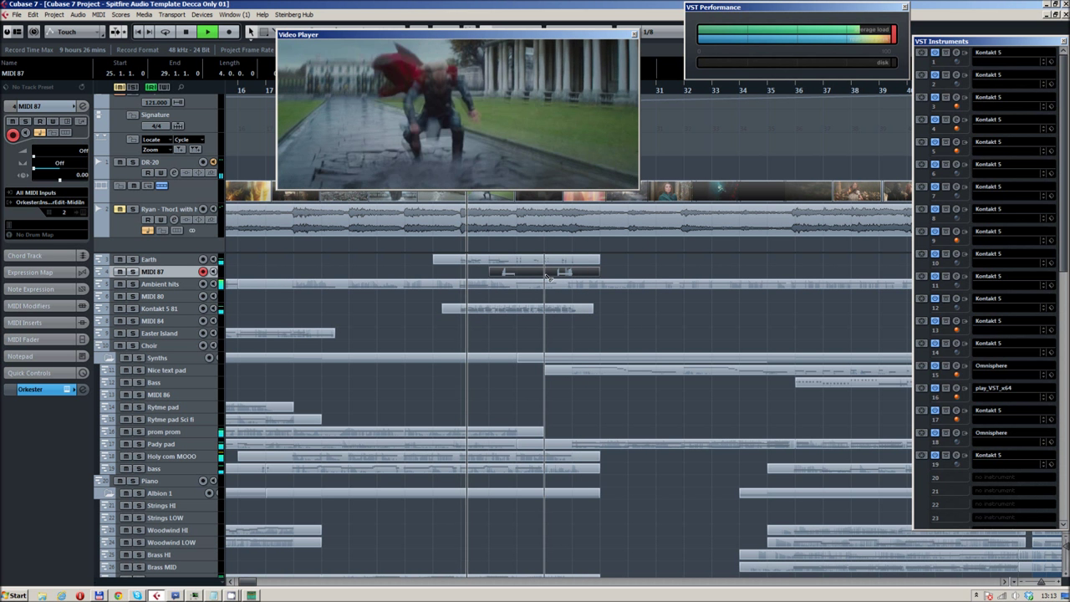
{"action": "left_click", "coordinate": [546, 277]}
{"action": "key", "text": "1"}
{"action": "left_click", "coordinate": [565, 275]}
{"action": "key", "text": "Delete"}
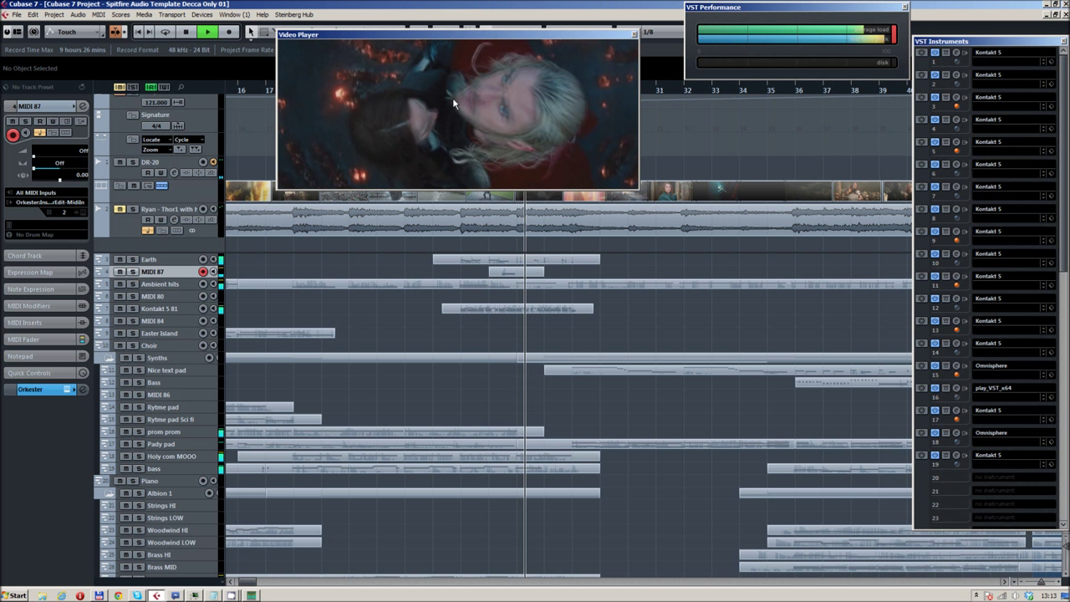
{"action": "key", "text": "space"}
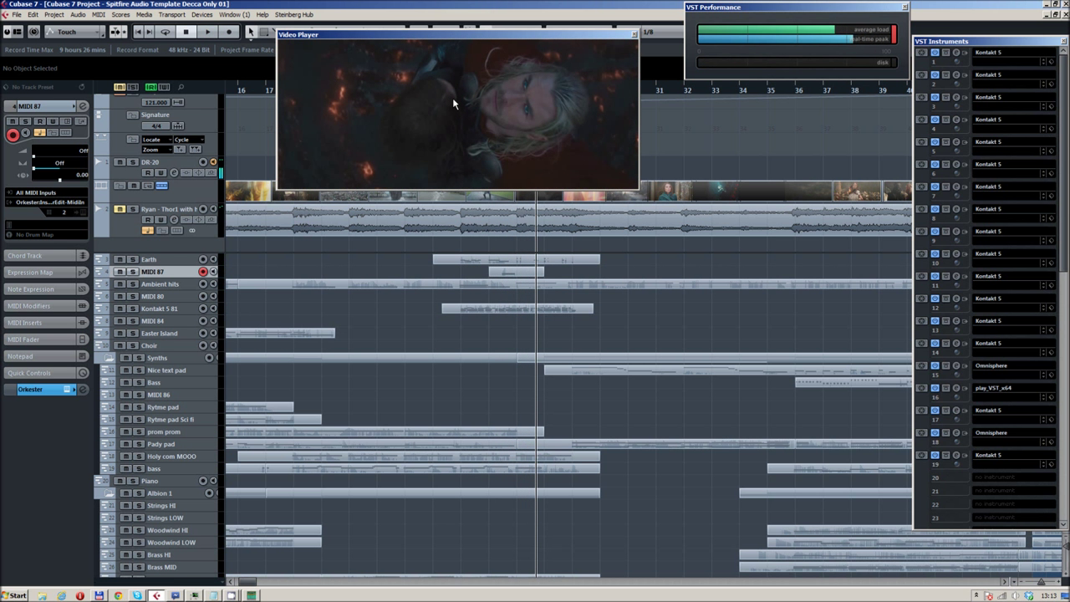
Open the MIDI 87 part in the Key Editor, quantize all its notes and place the playhead just before the C#2 note.
{"action": "double_click", "coordinate": [509, 271]}
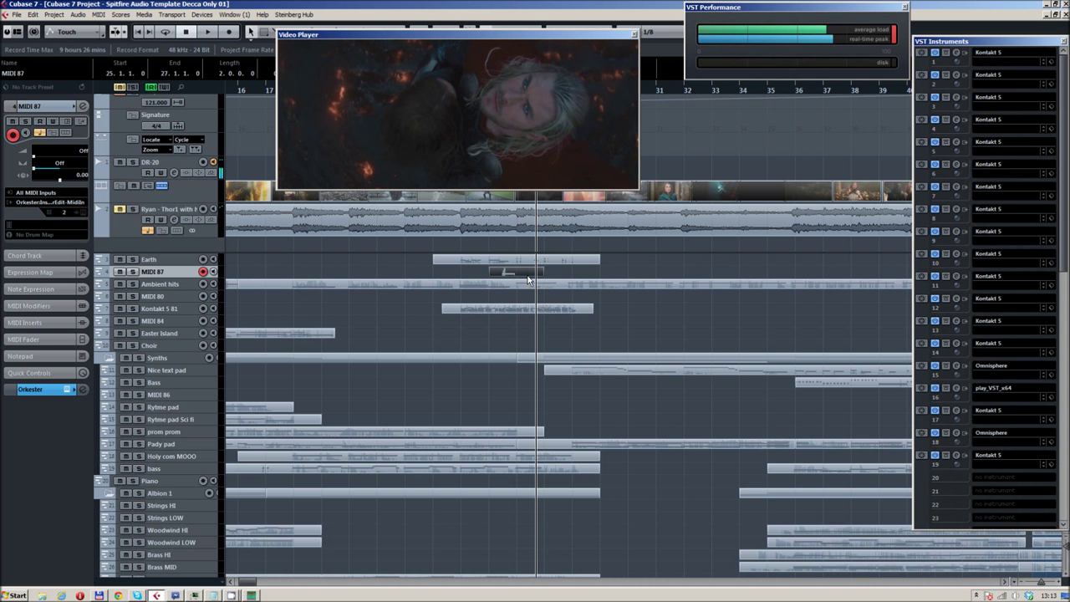
{"action": "key", "text": "ctrl+a"}
{"action": "scroll", "coordinate": [132, 143], "scroll_direction": "up", "scroll_amount": 5}
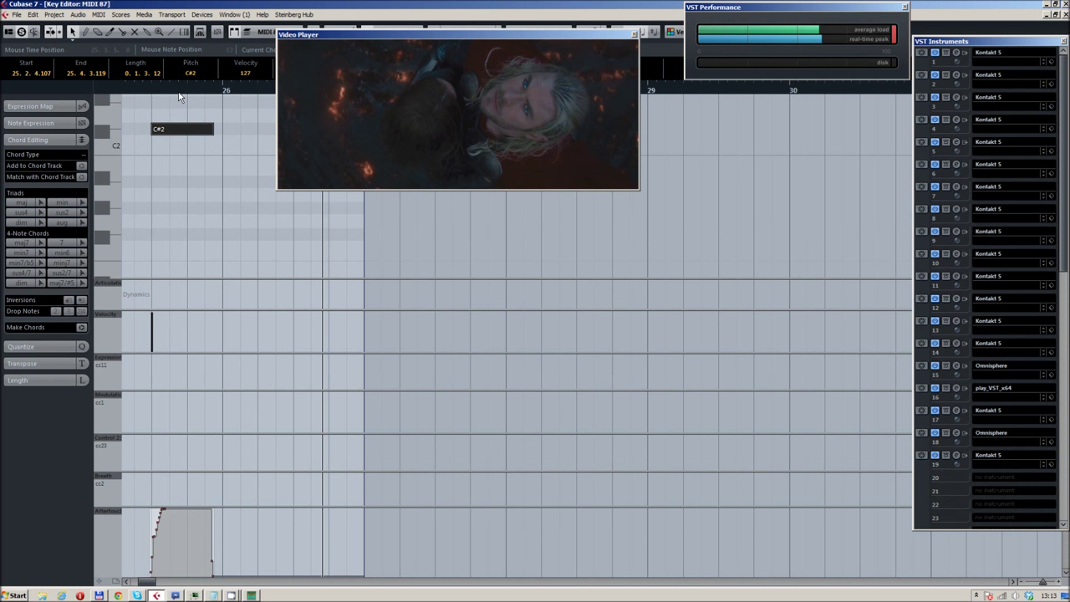
{"action": "left_click", "coordinate": [221, 93]}
{"action": "left_click_drag", "start_coordinate": [221, 98], "coordinate": [187, 119]}
{"action": "key", "text": "q"}
{"action": "left_click_drag", "start_coordinate": [246, 92], "coordinate": [187, 112]}
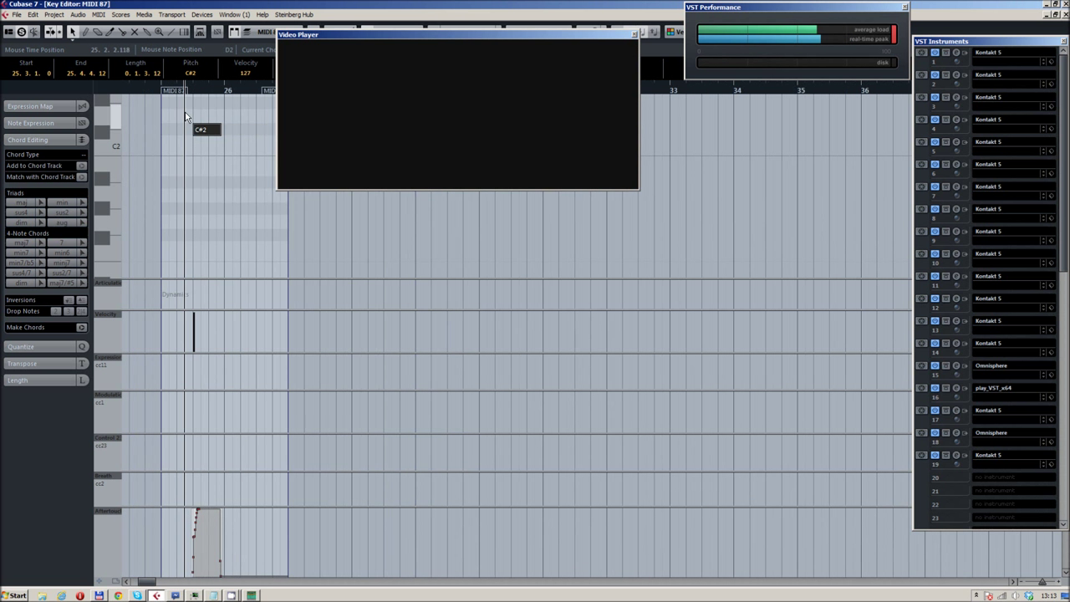
Shorten the C#2 note in the MIDI 87 part to end at 25.4.3.0, with the Video Player moved aside, and play it back.
{"action": "scroll", "coordinate": [227, 118], "scroll_direction": "up", "scroll_amount": 3}
{"action": "left_click_drag", "start_coordinate": [334, 38], "coordinate": [472, 41]}
{"action": "mouse_move", "coordinate": [212, 132]}
{"action": "left_mouse_down"}
{"action": "mouse_move", "coordinate": [225, 132]}
{"action": "mouse_move", "coordinate": [205, 132]}
{"action": "left_mouse_up"}
{"action": "key", "text": "space"}
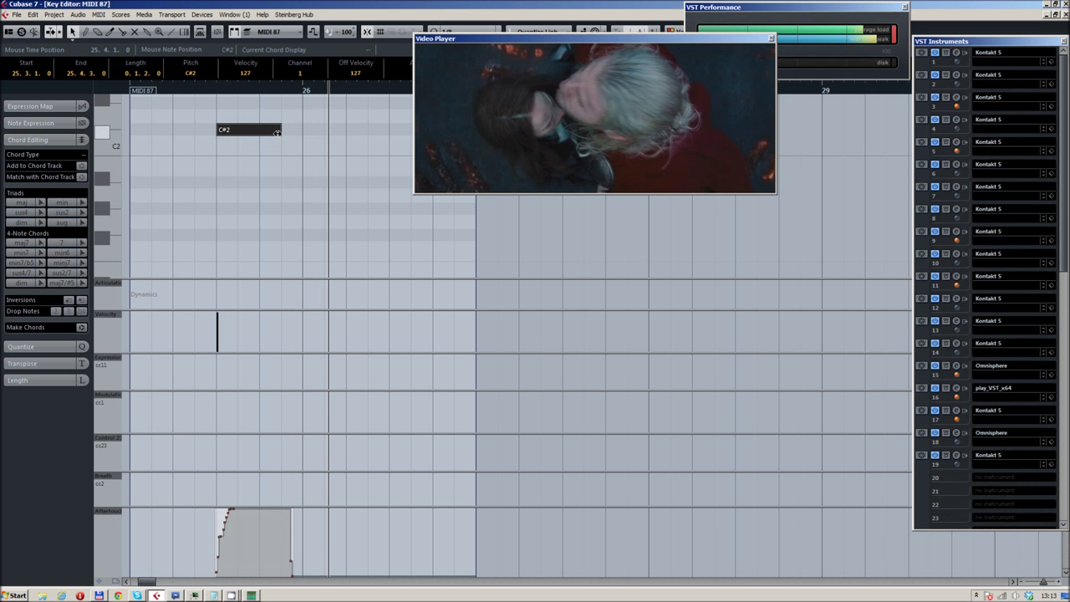
Set the quantize preset to 1/16, lengthen the C#2 note to end at 25.4.4.0, and play the passage from before it.
{"action": "left_click_drag", "start_coordinate": [515, 39], "coordinate": [514, 50]}
{"action": "left_click", "coordinate": [473, 32]}
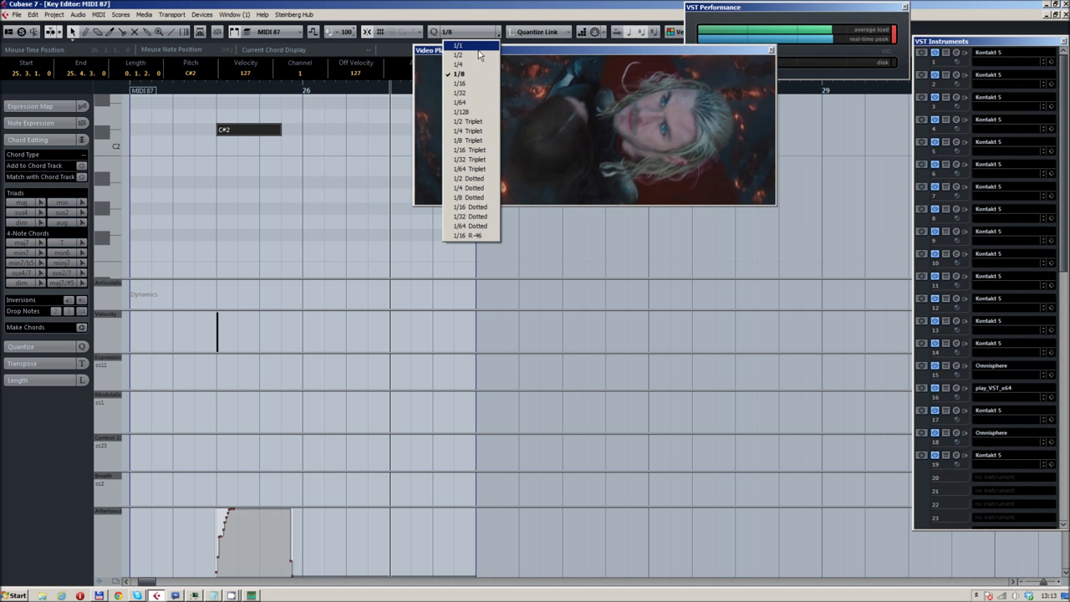
{"action": "key", "text": "Return"}
{"action": "left_click_drag", "start_coordinate": [283, 129], "coordinate": [294, 141]}
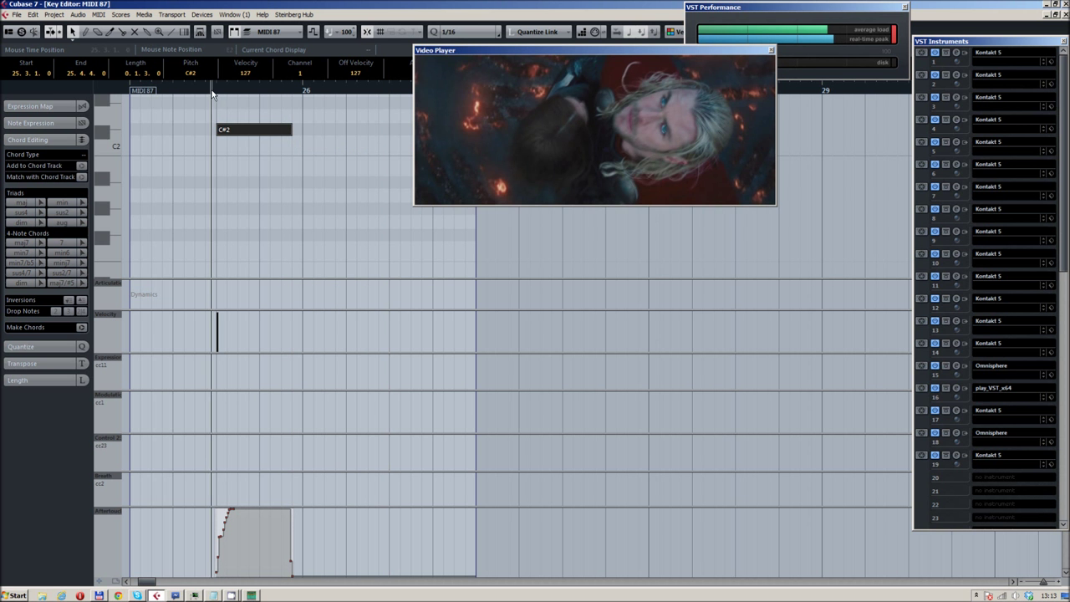
{"action": "left_click", "coordinate": [139, 95]}
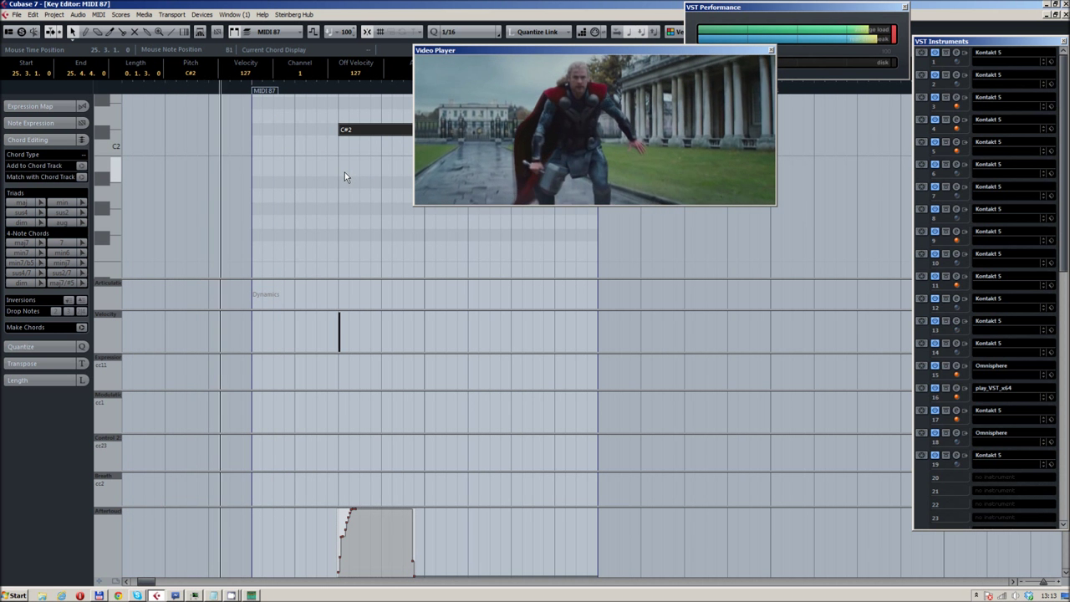
Add a C2 note at 25.1.1.0 with a length of 0.2.0.0, ending where the C#2 note starts.
{"action": "scroll", "coordinate": [345, 172], "scroll_direction": "down", "scroll_amount": 3}
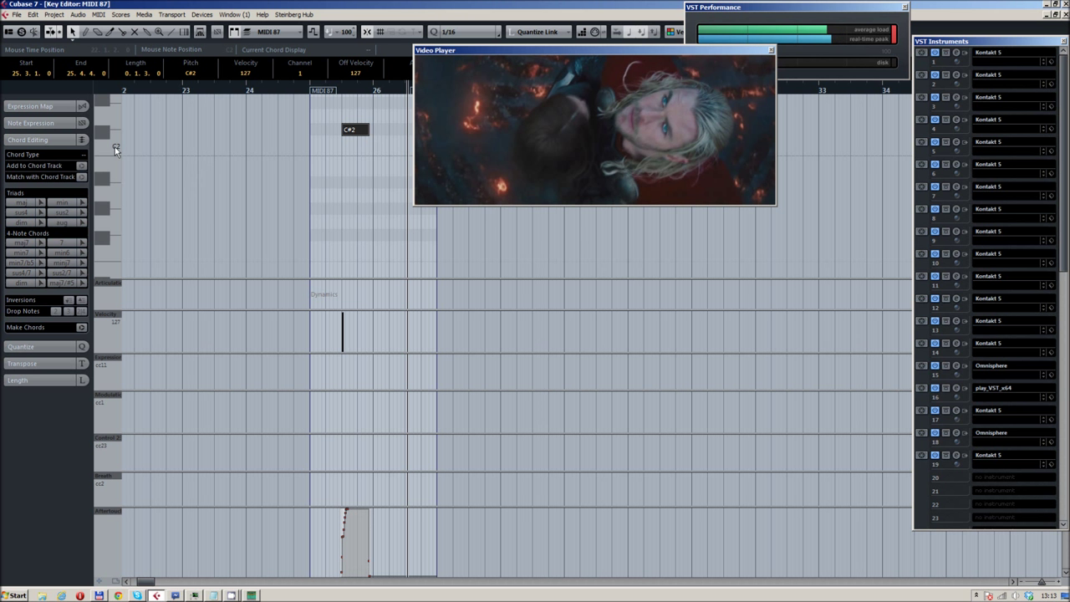
{"action": "left_click_drag", "start_coordinate": [313, 144], "coordinate": [344, 144]}
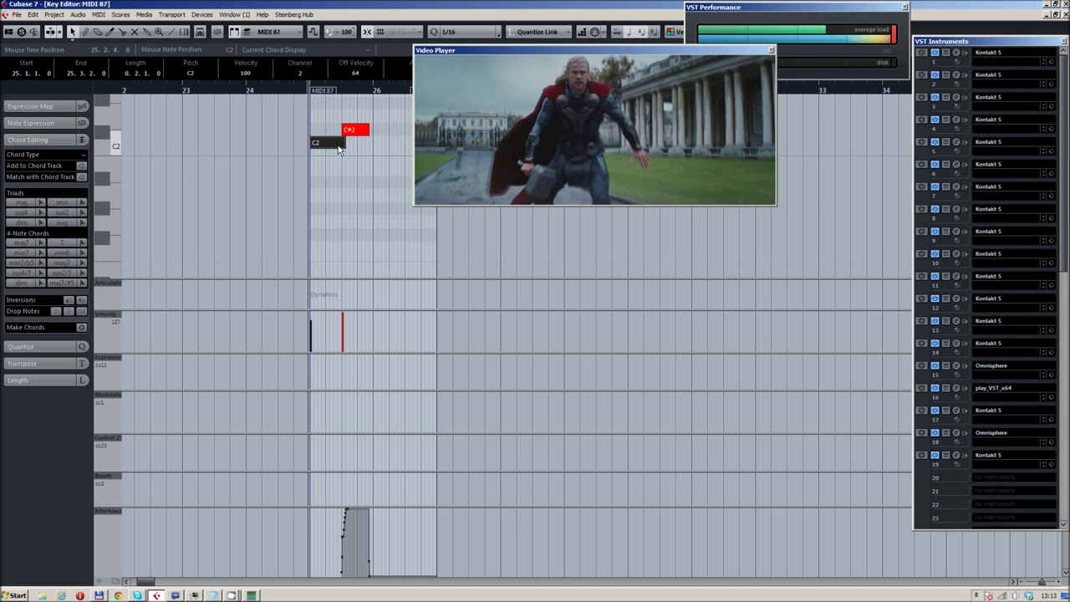
{"action": "left_click_drag", "start_coordinate": [345, 145], "coordinate": [339, 144]}
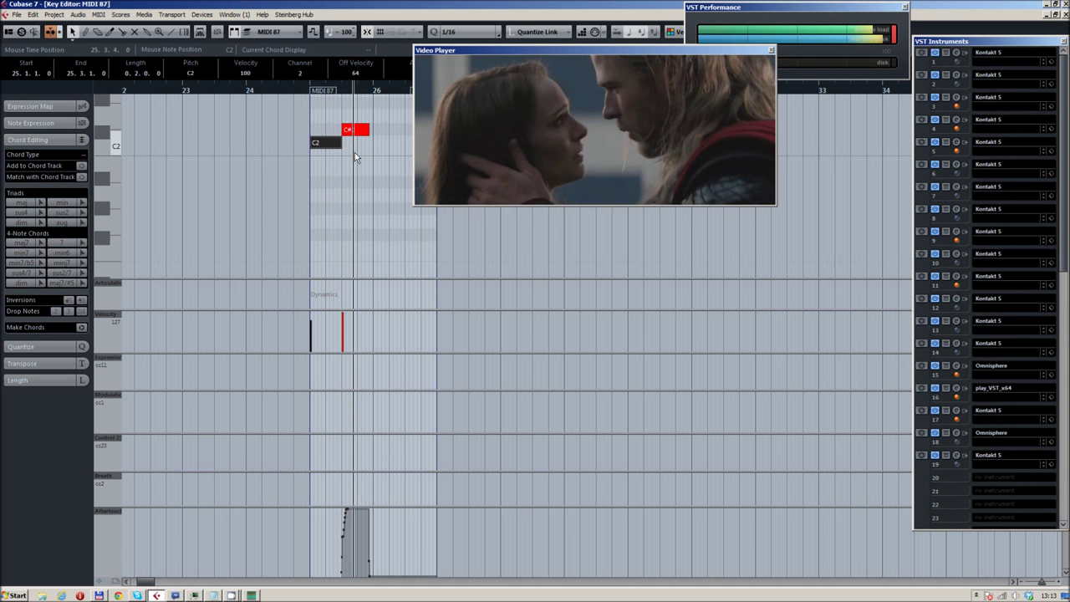
Close the Key Editor and move the Stutter Edit plug-in window out of the way of the project tracks.
{"action": "left_click", "coordinate": [1055, 14]}
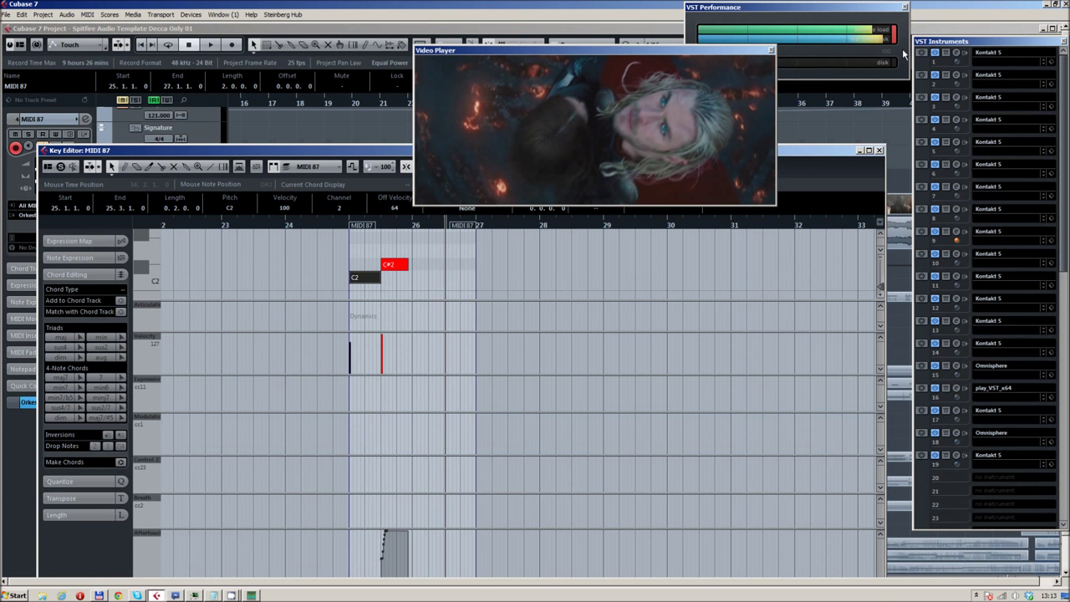
{"action": "left_click", "coordinate": [879, 150]}
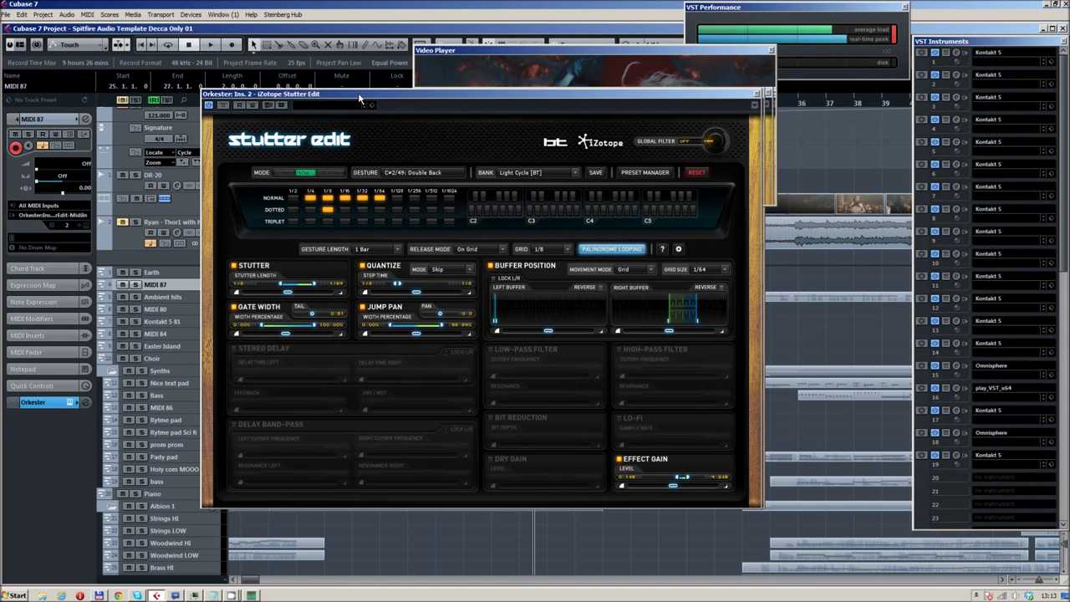
{"action": "left_click_drag", "start_coordinate": [361, 99], "coordinate": [374, 115]}
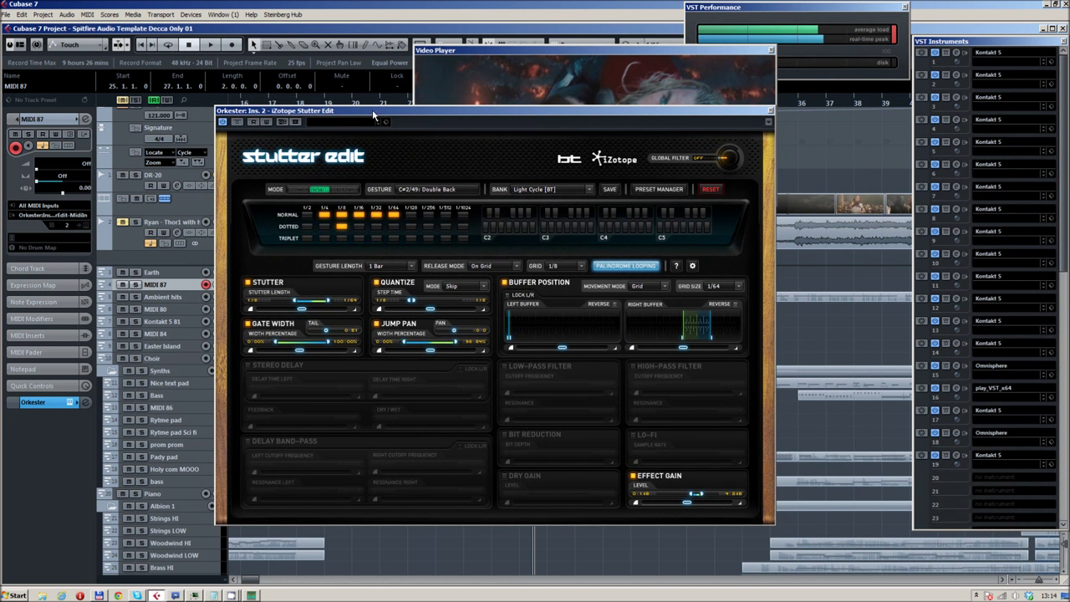
{"action": "left_click_drag", "start_coordinate": [373, 111], "coordinate": [1069, 122]}
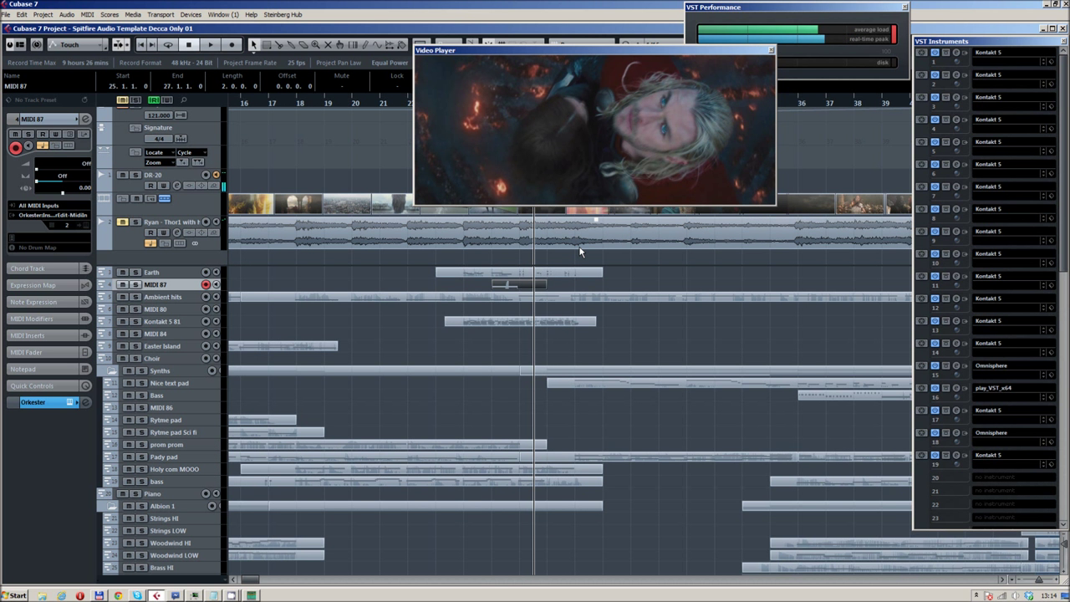
Record another pass on the MIDI 87 track, stop, and delete the part between bars 25 and 27.
{"action": "key", "text": "KP_Multiply"}
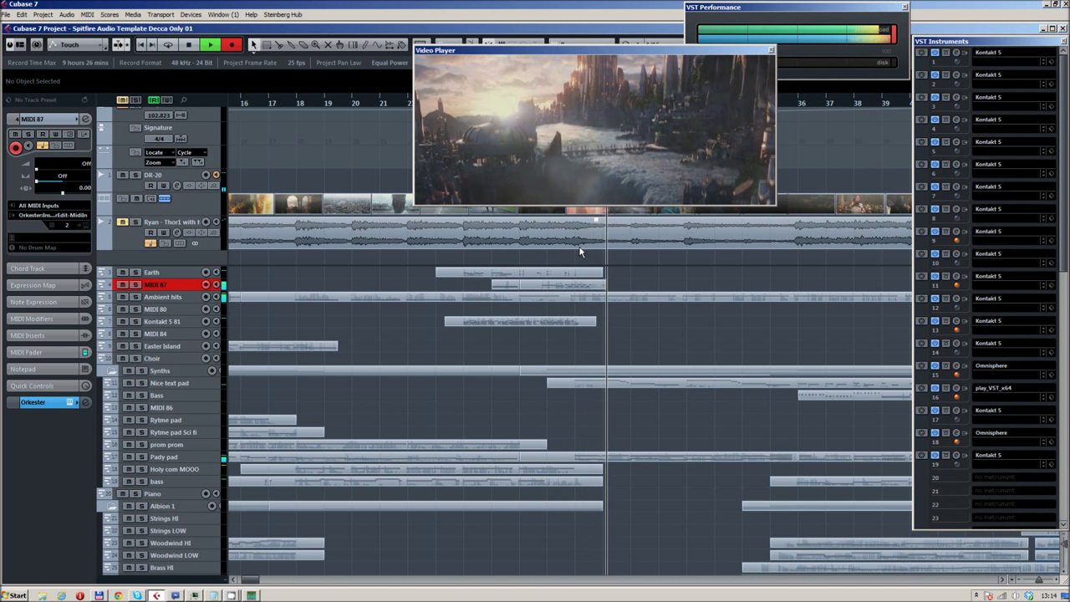
{"action": "key", "text": "space"}
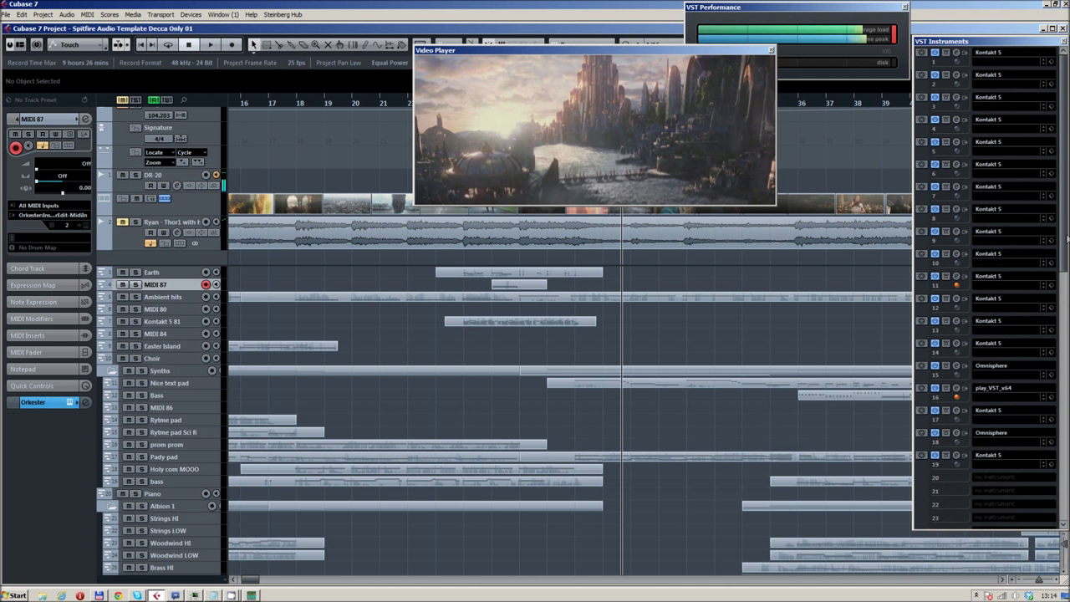
{"action": "left_click", "coordinate": [506, 285]}
{"action": "key", "text": "Delete"}
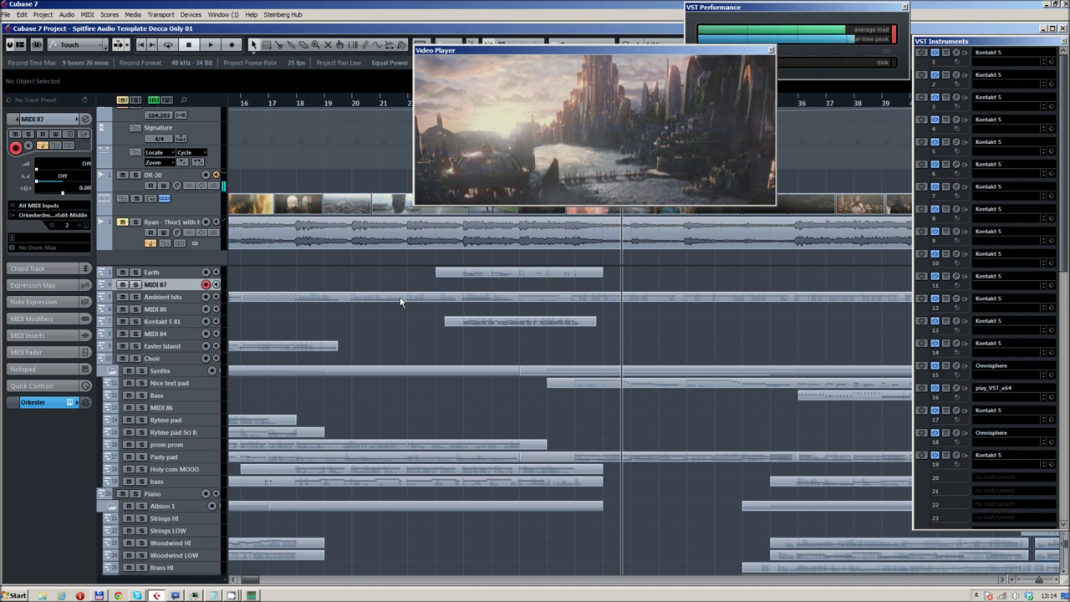
Delete the MIDI 87 track located below the Earth track.
{"action": "left_click", "coordinate": [173, 276]}
{"action": "left_click", "coordinate": [176, 284]}
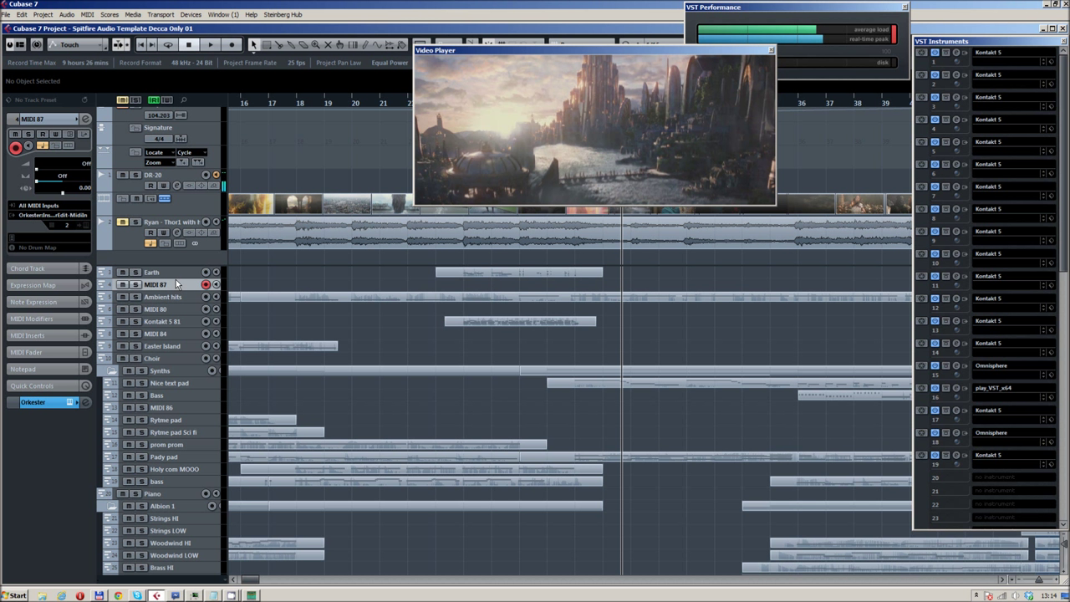
{"action": "key", "text": "Delete"}
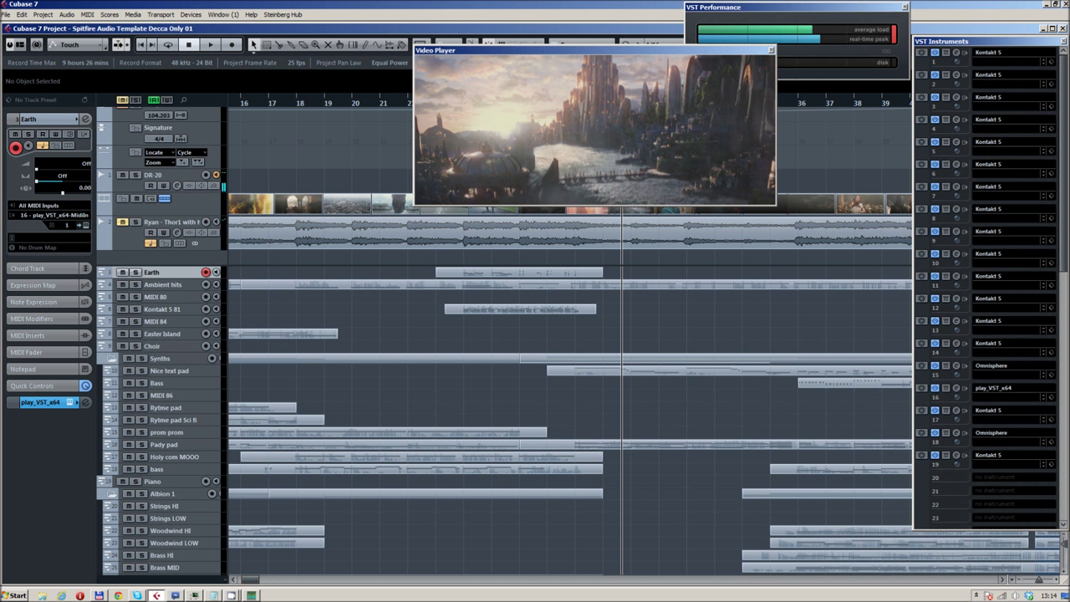
Look over the whole arrangement from bar 1, examining the synth, Albion, brass and BML Sable 3 string tracks.
{"action": "left_click_drag", "start_coordinate": [308, 103], "coordinate": [212, 229]}
{"action": "key", "text": "g"}
{"action": "key", "text": "g"}
{"action": "key", "text": "g"}
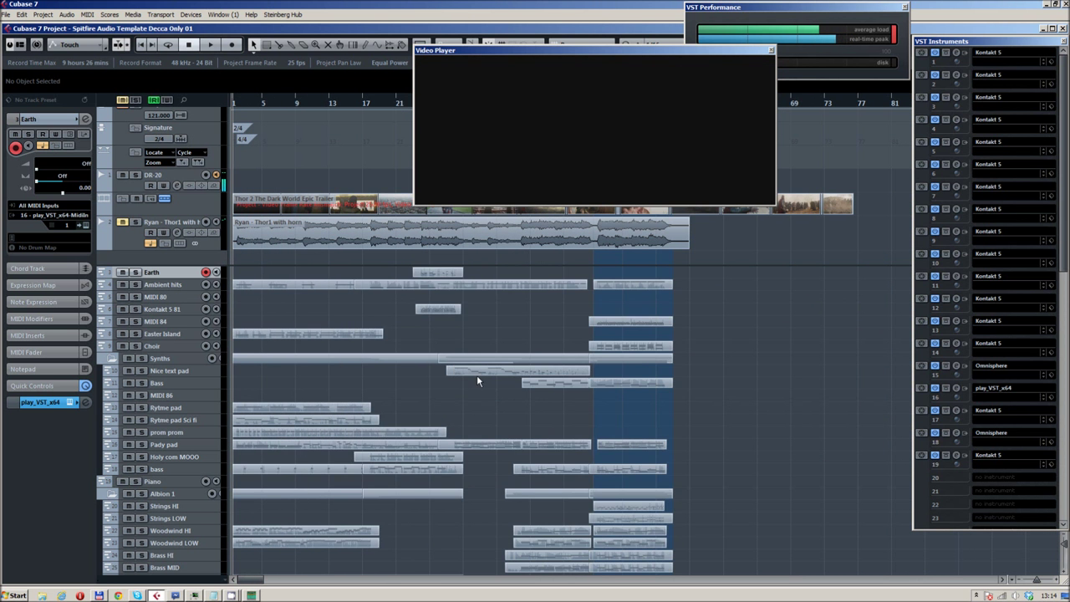
{"action": "scroll", "coordinate": [477, 381], "scroll_direction": "down", "scroll_amount": 10}
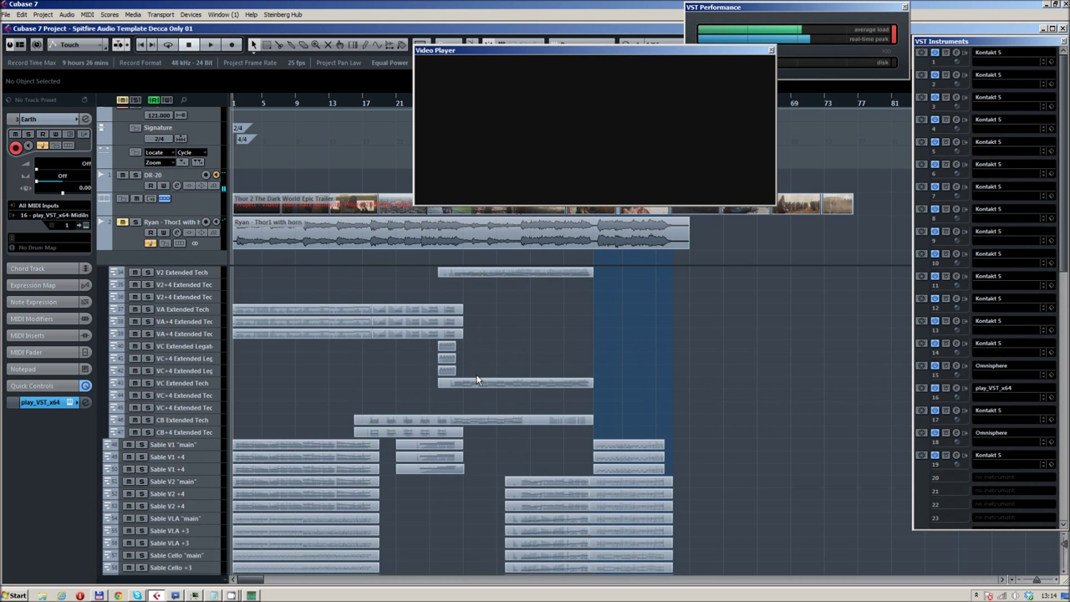
{"action": "scroll", "coordinate": [476, 380], "scroll_direction": "up", "scroll_amount": 5}
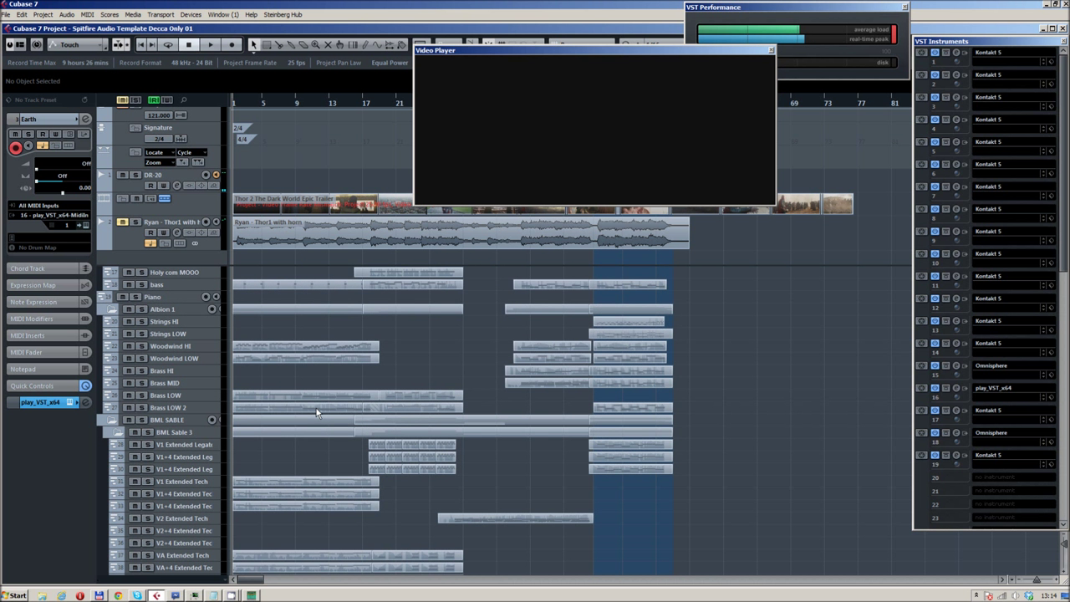
{"action": "scroll", "coordinate": [316, 408], "scroll_direction": "down", "scroll_amount": 5}
{"action": "left_click", "coordinate": [180, 468]}
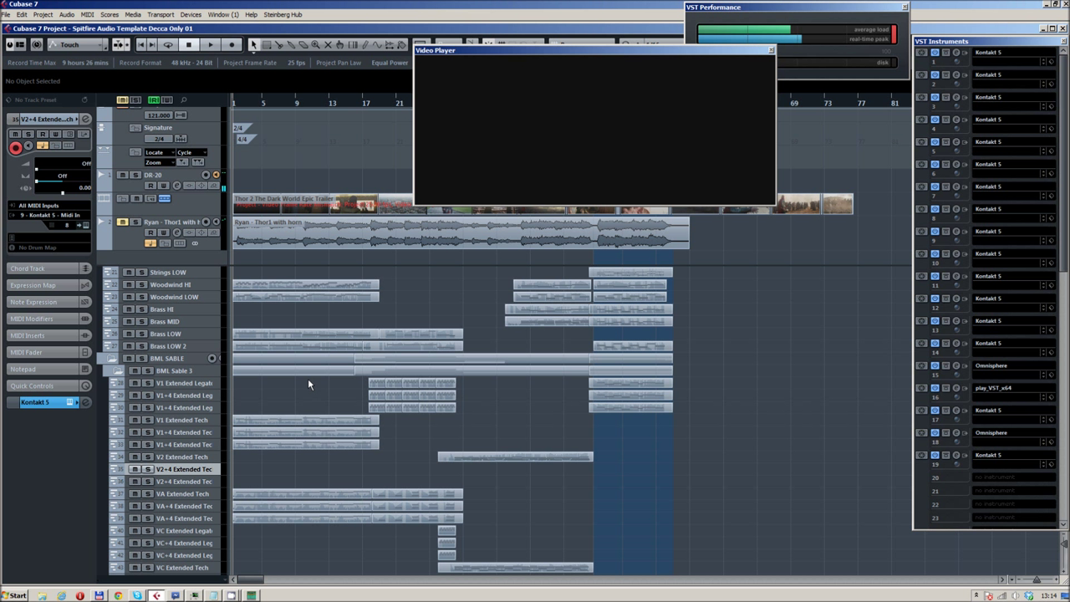
{"action": "left_click", "coordinate": [194, 372]}
{"action": "scroll", "coordinate": [191, 364], "scroll_direction": "up", "scroll_amount": 5}
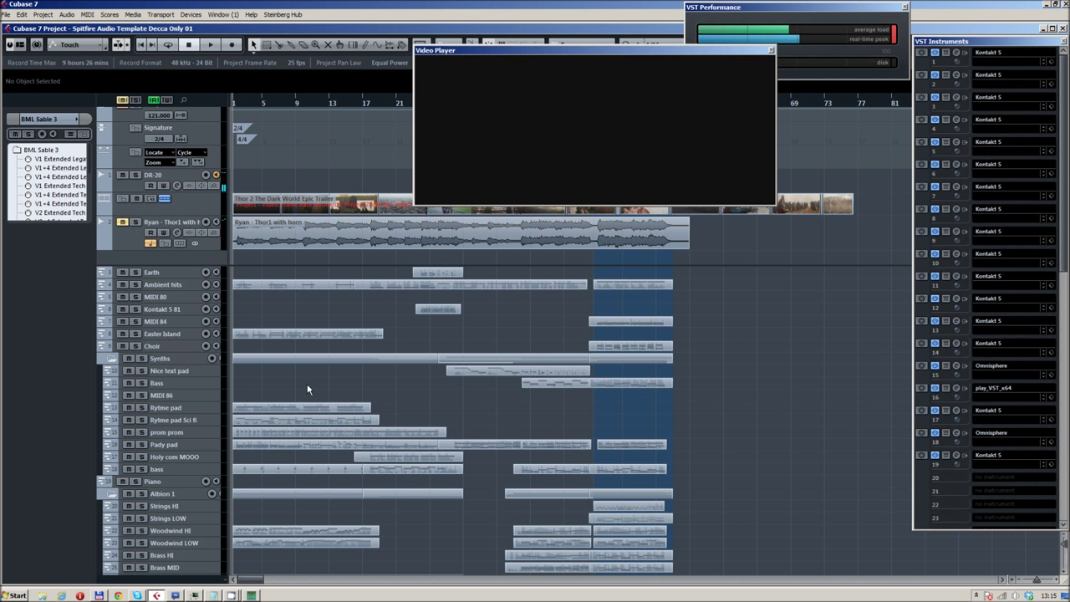
{"action": "scroll", "coordinate": [181, 285], "scroll_direction": "down", "scroll_amount": 10}
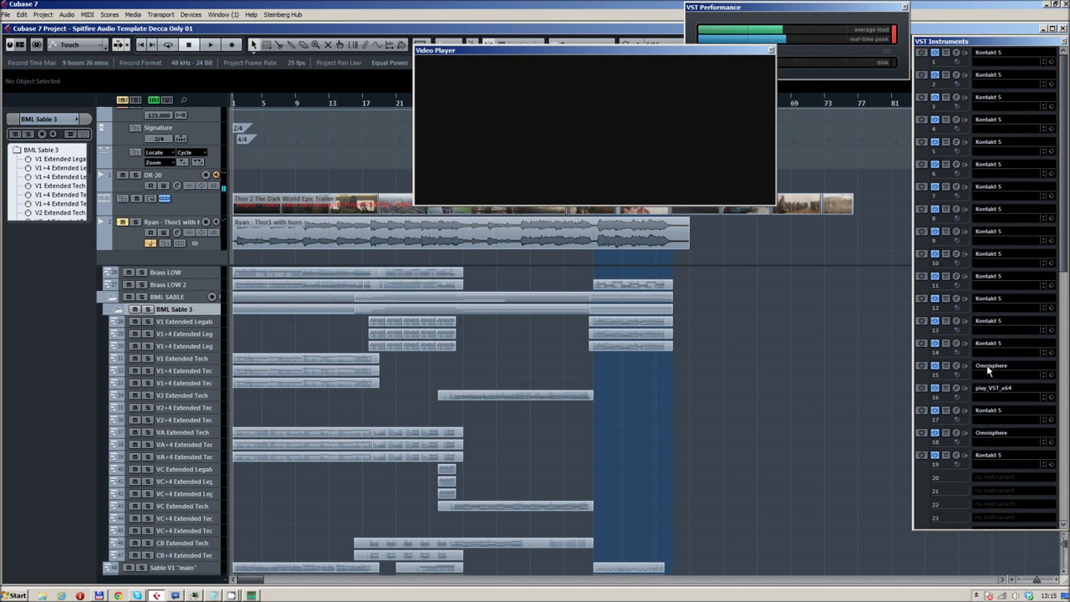
{"action": "scroll", "coordinate": [490, 360], "scroll_direction": "up", "scroll_amount": 10}
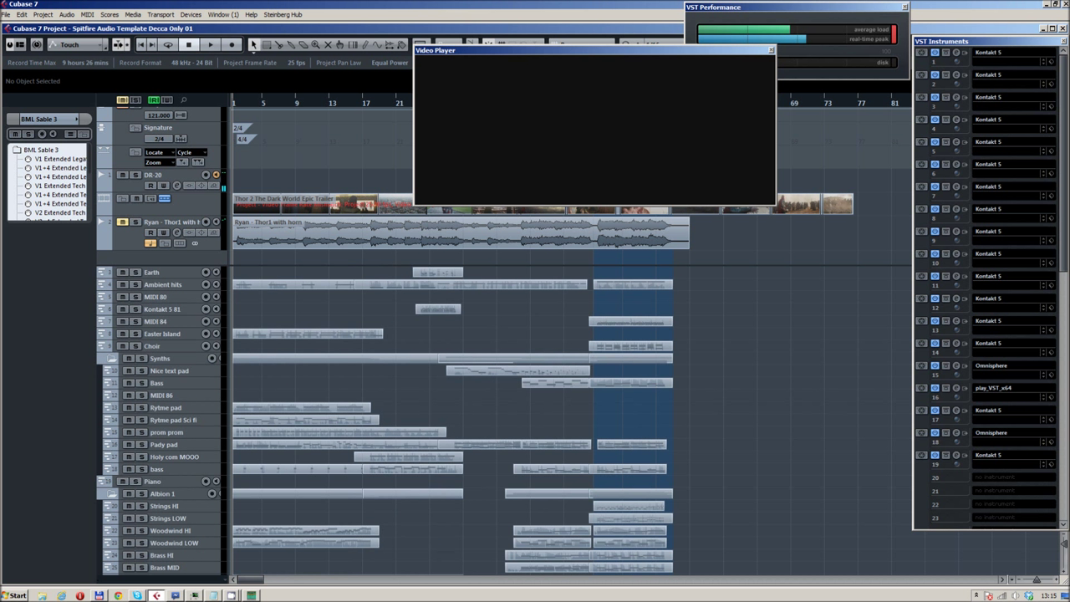
Open Windows Task Manager to examine the CPU and physical memory usage, and close it to return to Cubase.
{"action": "right_click", "coordinate": [413, 597]}
{"action": "left_click", "coordinate": [447, 570]}
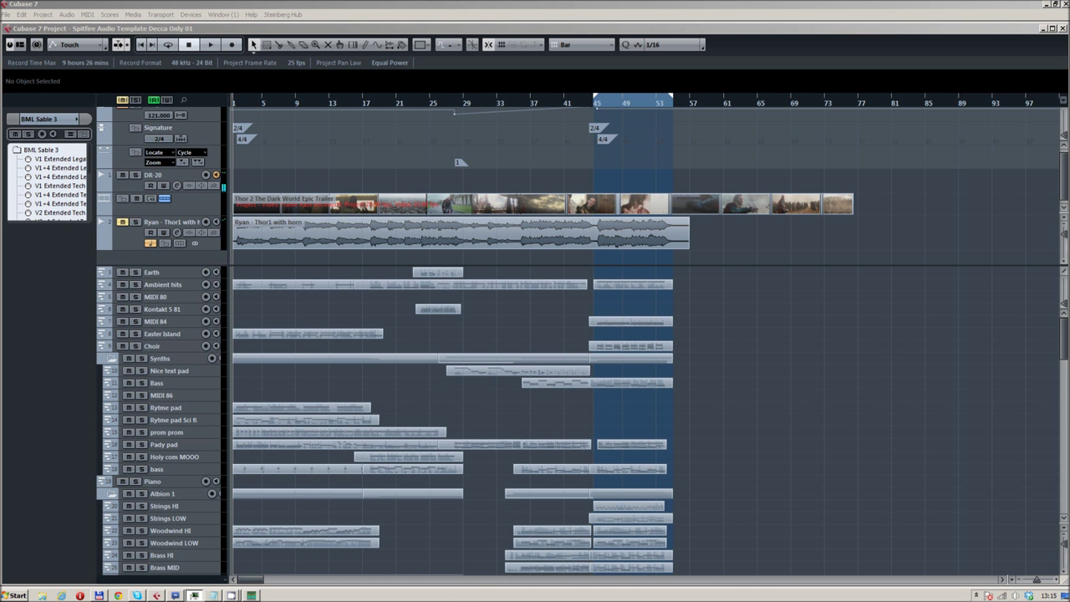
{"action": "left_click_drag", "start_coordinate": [445, 44], "coordinate": [358, 62]}
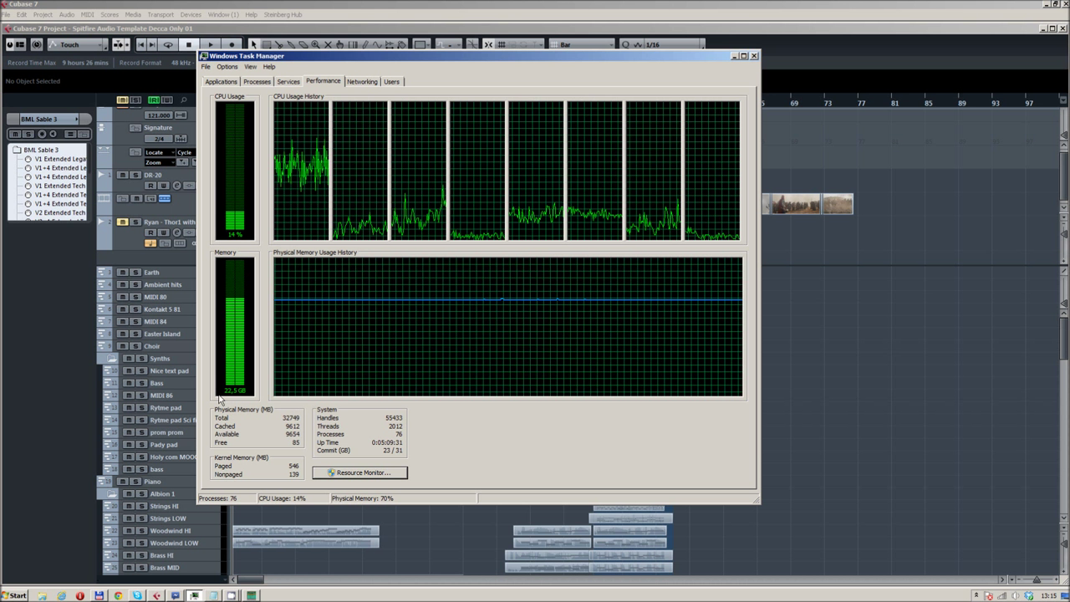
{"action": "left_click_drag", "start_coordinate": [281, 419], "coordinate": [303, 421]}
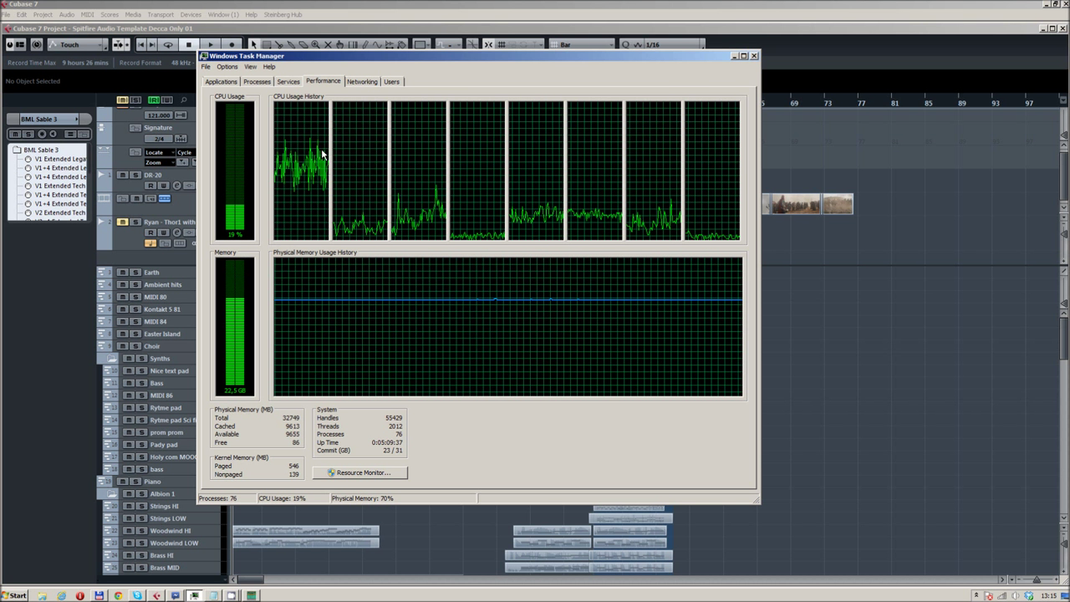
{"action": "left_click", "coordinate": [753, 56]}
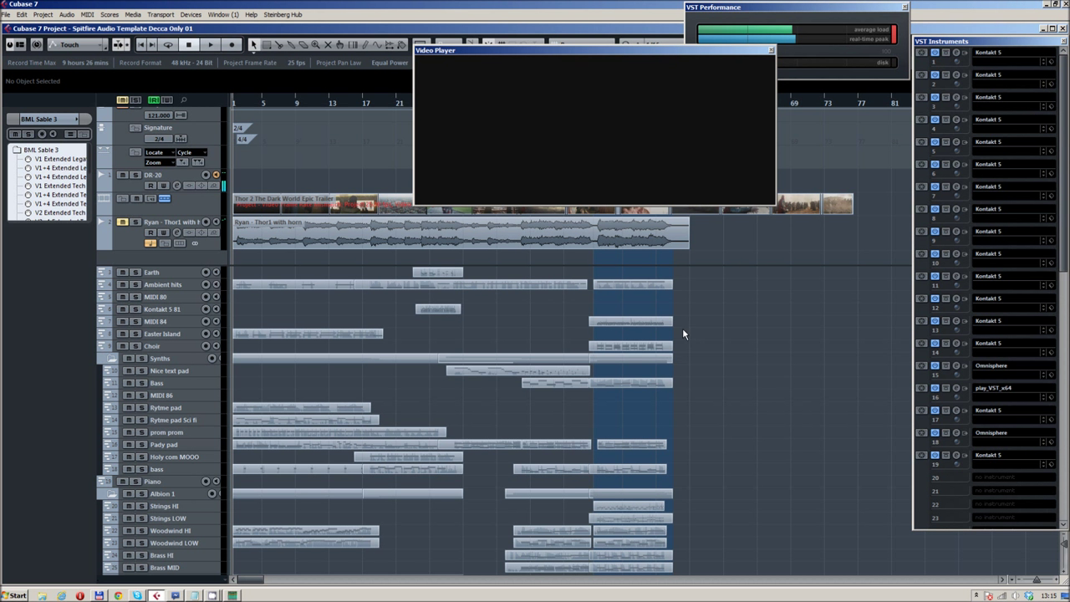
Set the left locator to bar 1 and solo the DR-20 track and the "Thor1 with horn" audio track.
{"action": "left_click", "coordinate": [242, 102], "text": "ctrl"}
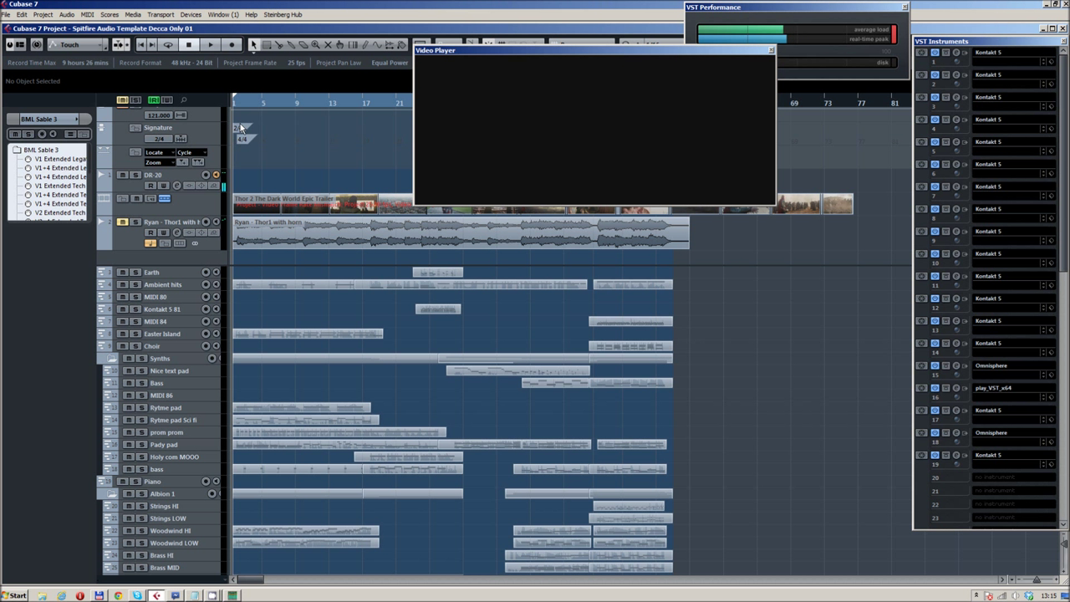
{"action": "left_click", "coordinate": [134, 175]}
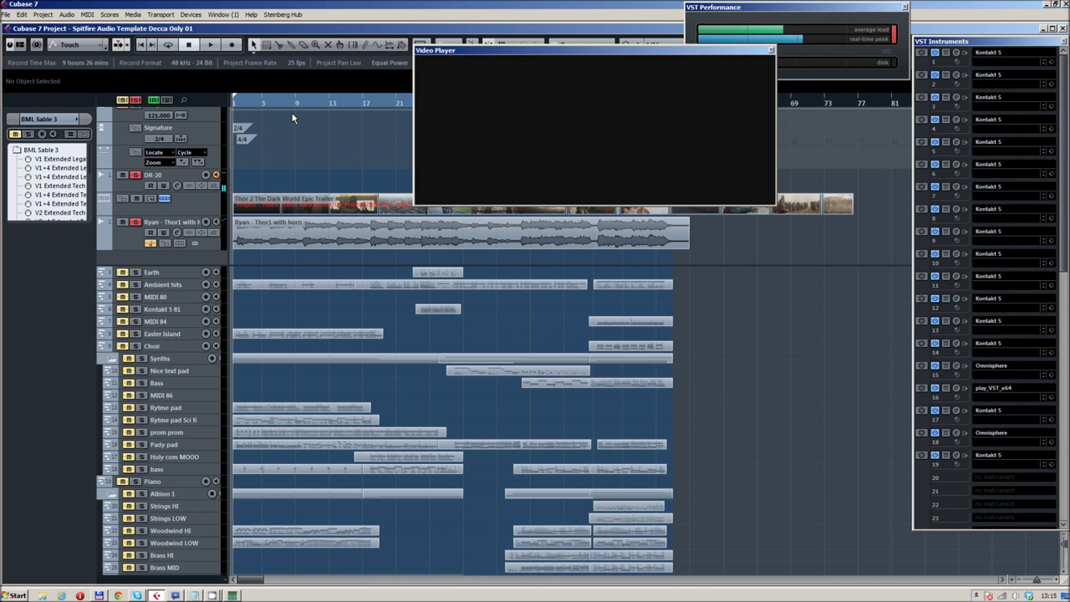
{"action": "scroll", "coordinate": [530, 381], "scroll_direction": "down", "scroll_amount": 9}
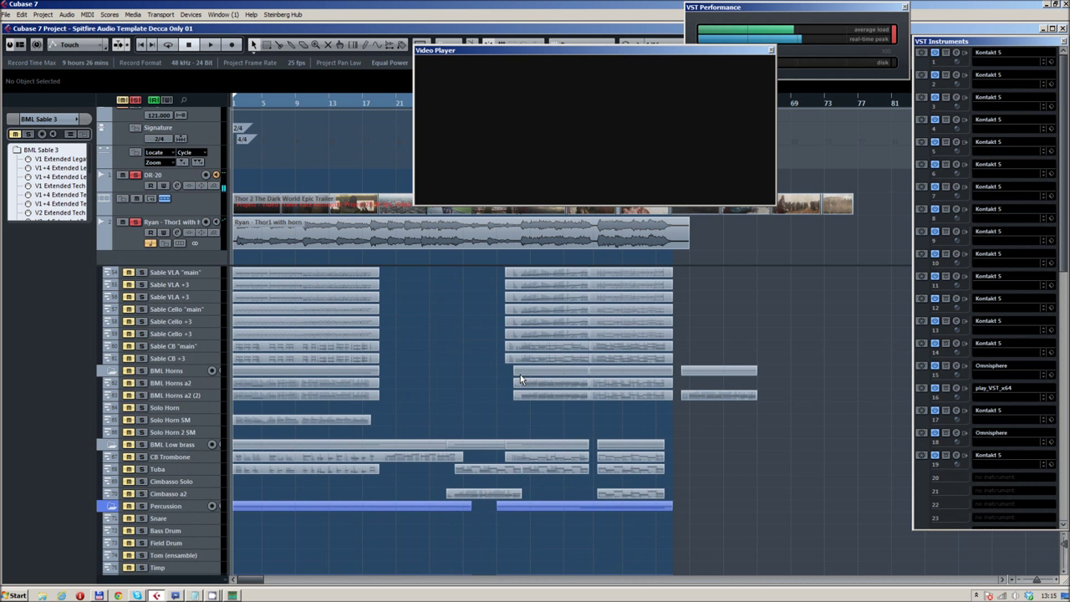
{"action": "scroll", "coordinate": [422, 372], "scroll_direction": "up", "scroll_amount": 9}
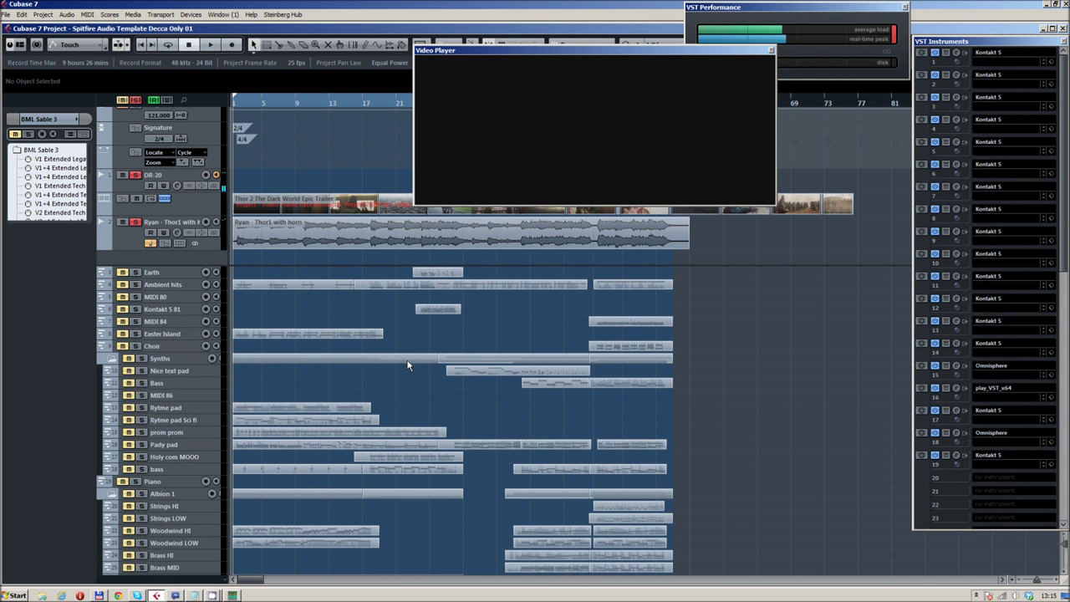
{"action": "scroll", "coordinate": [302, 317], "scroll_direction": "up", "scroll_amount": 3}
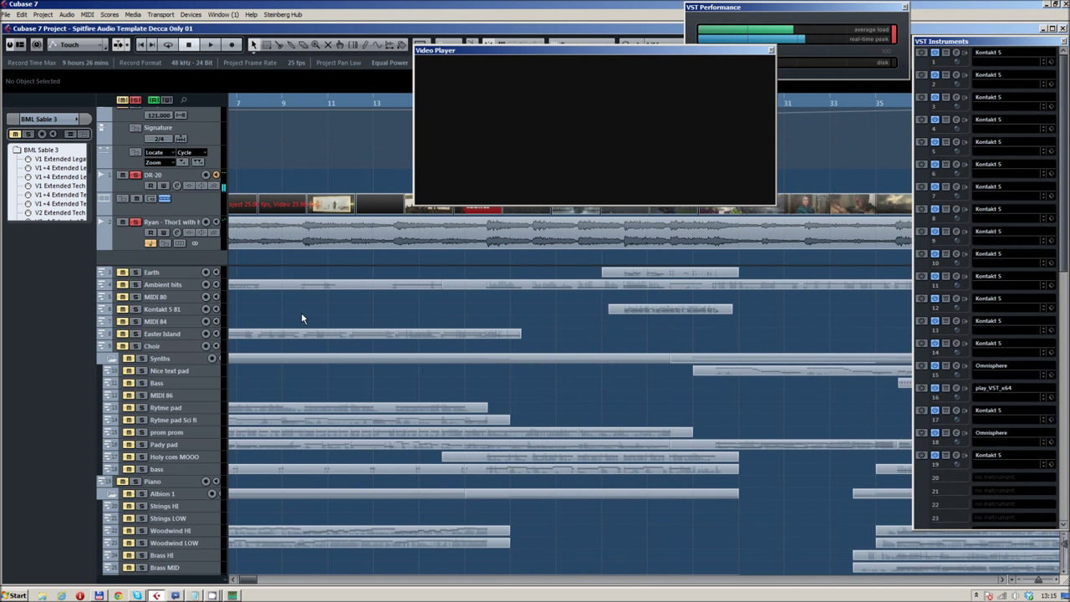
{"action": "left_click", "coordinate": [212, 595]}
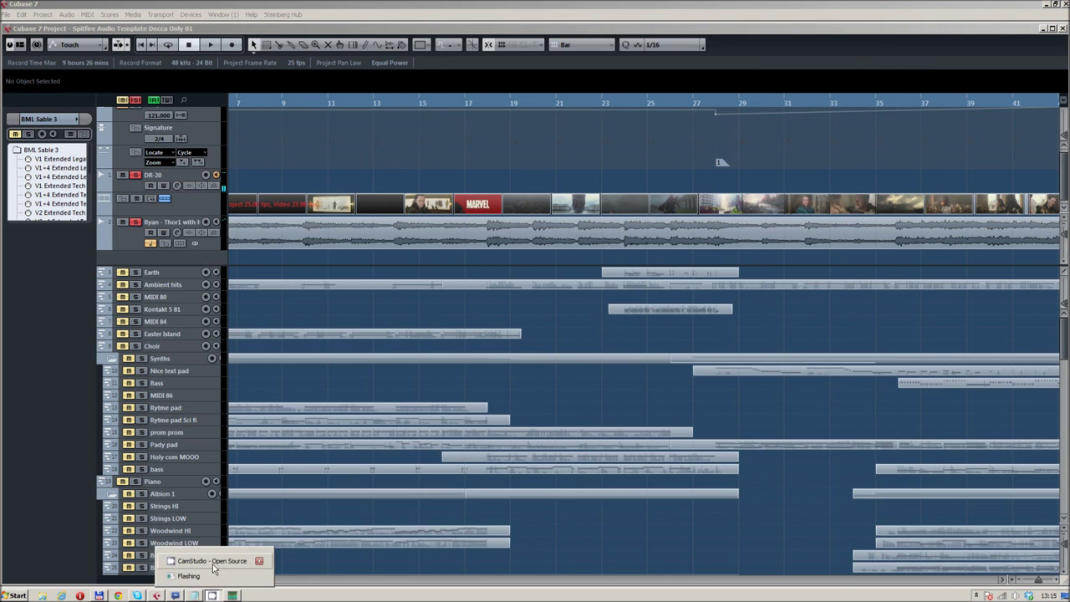